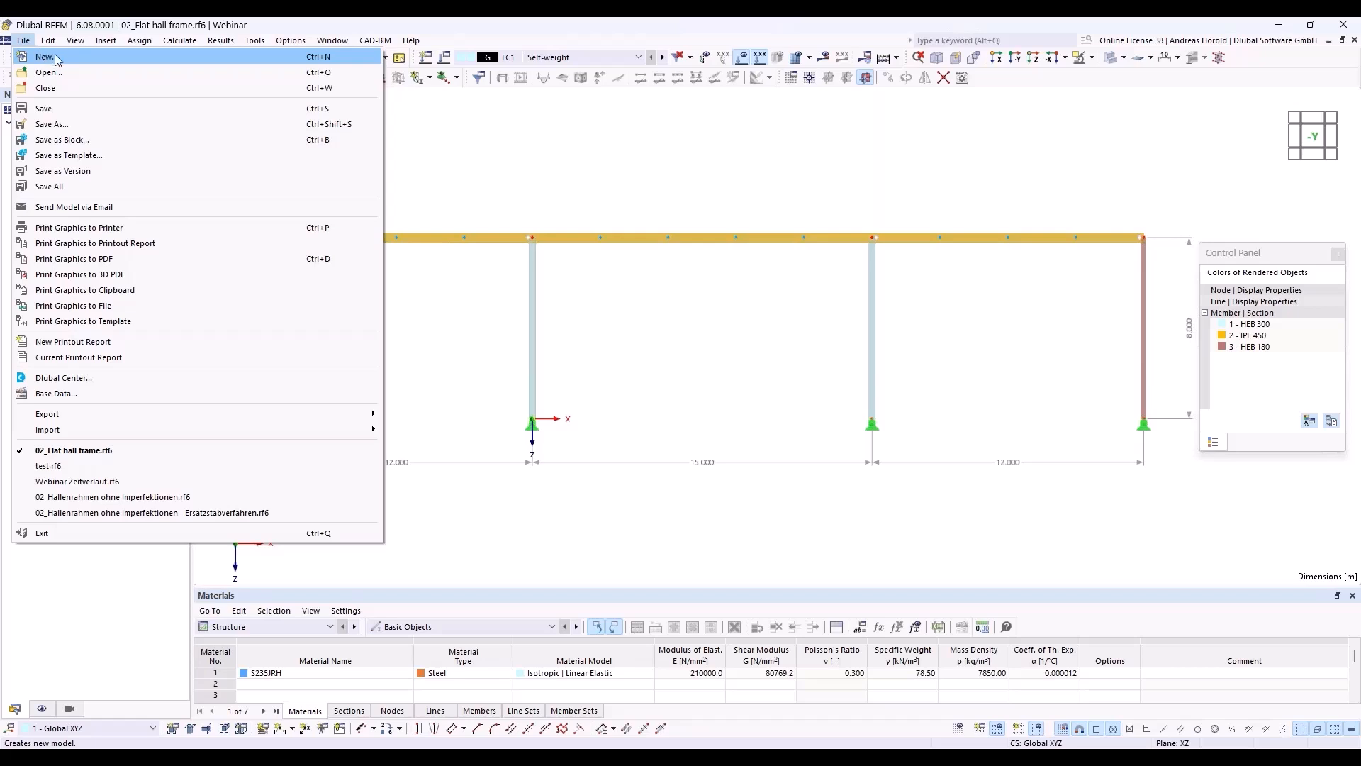
Step: Start a new 2D | XZ | Plane Stress model named 01_Two-span beam with the Steel Design add-on enabled
click(54, 56)
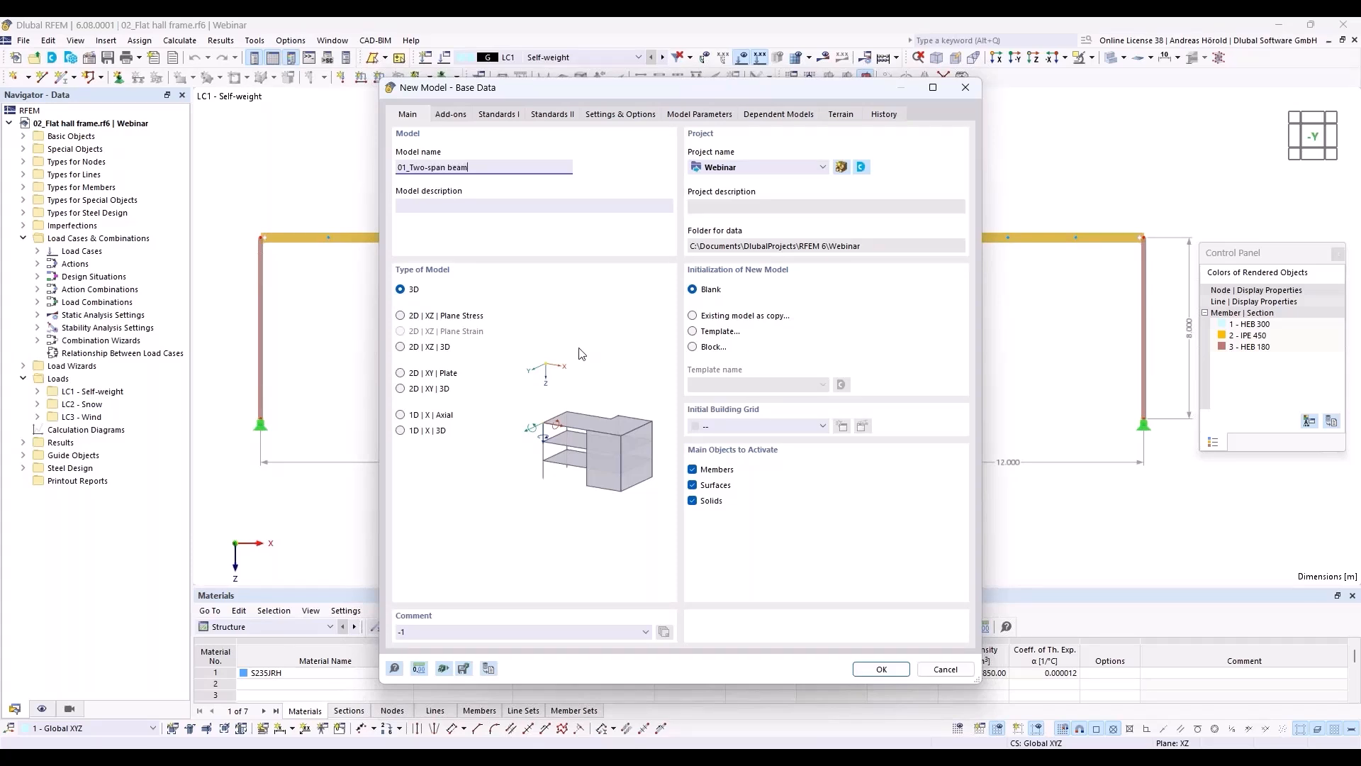
click(401, 316)
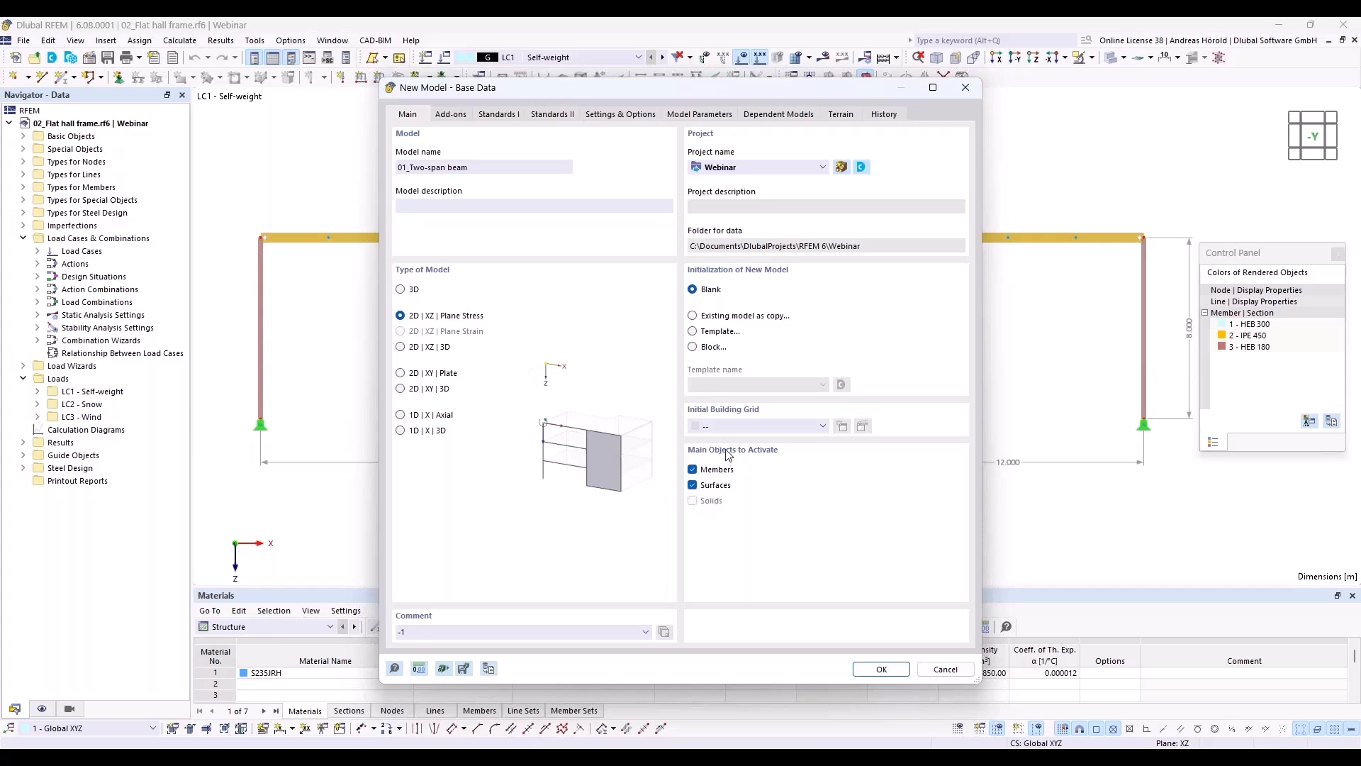
click(450, 115)
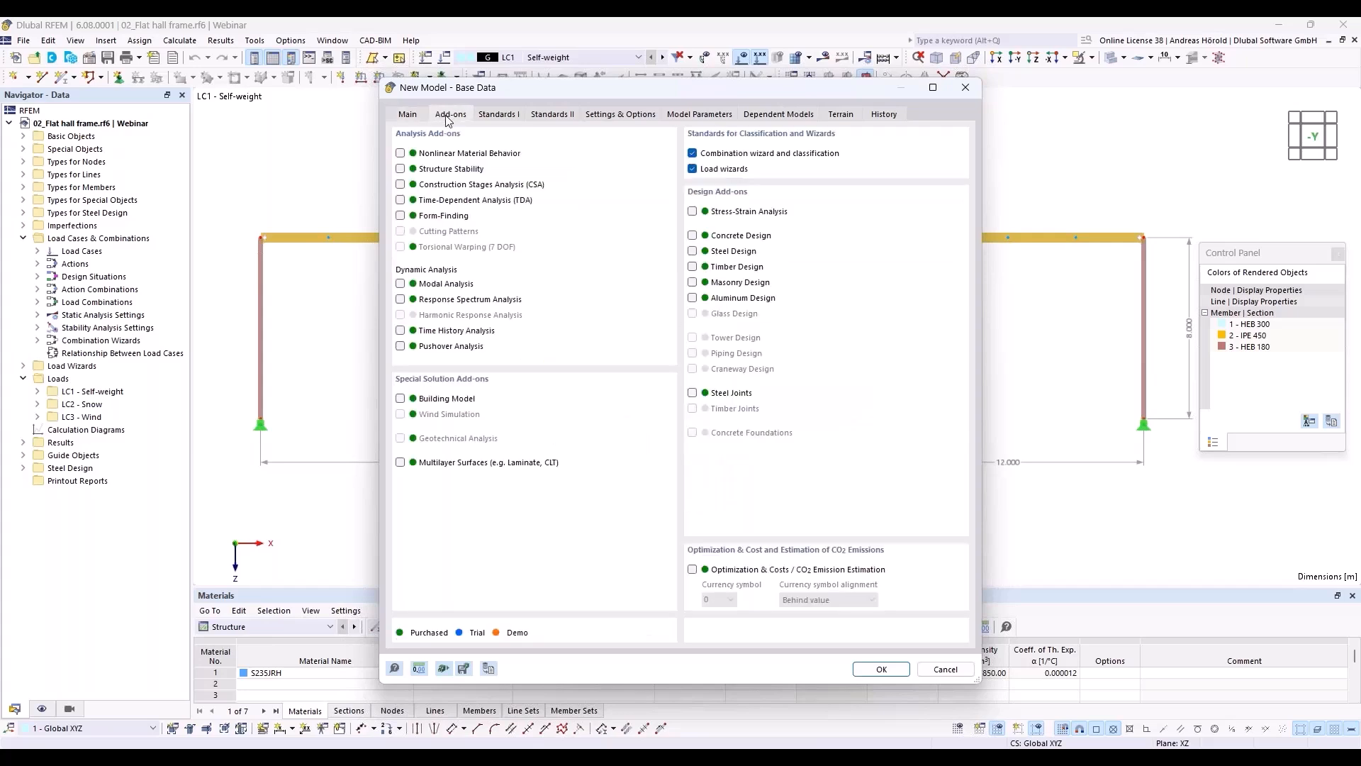
click(692, 252)
Step: Set the German national annexes DIN 2012-08 for EN 1990, DIN 2019-04 for EN 1991 and DIN 2020-11 for EN 1993, and create the model
click(498, 115)
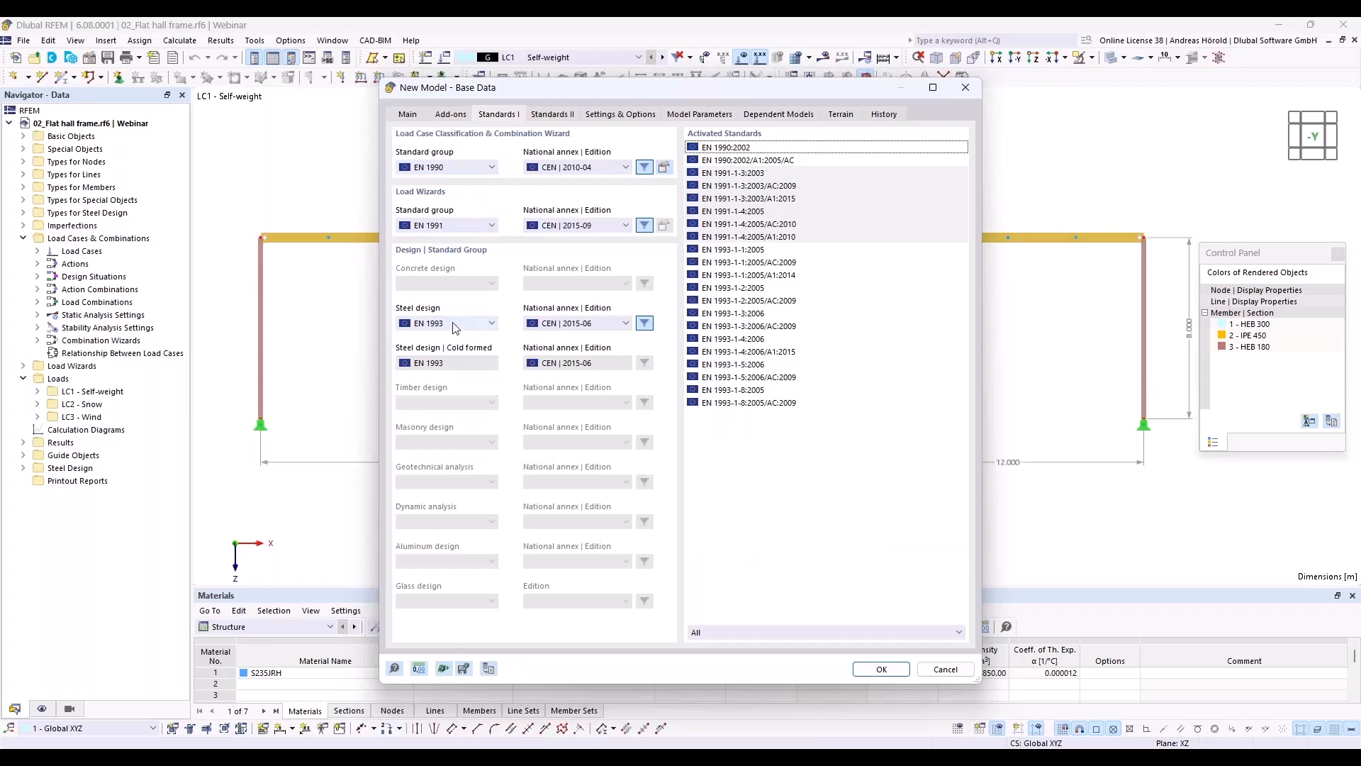
click(452, 170)
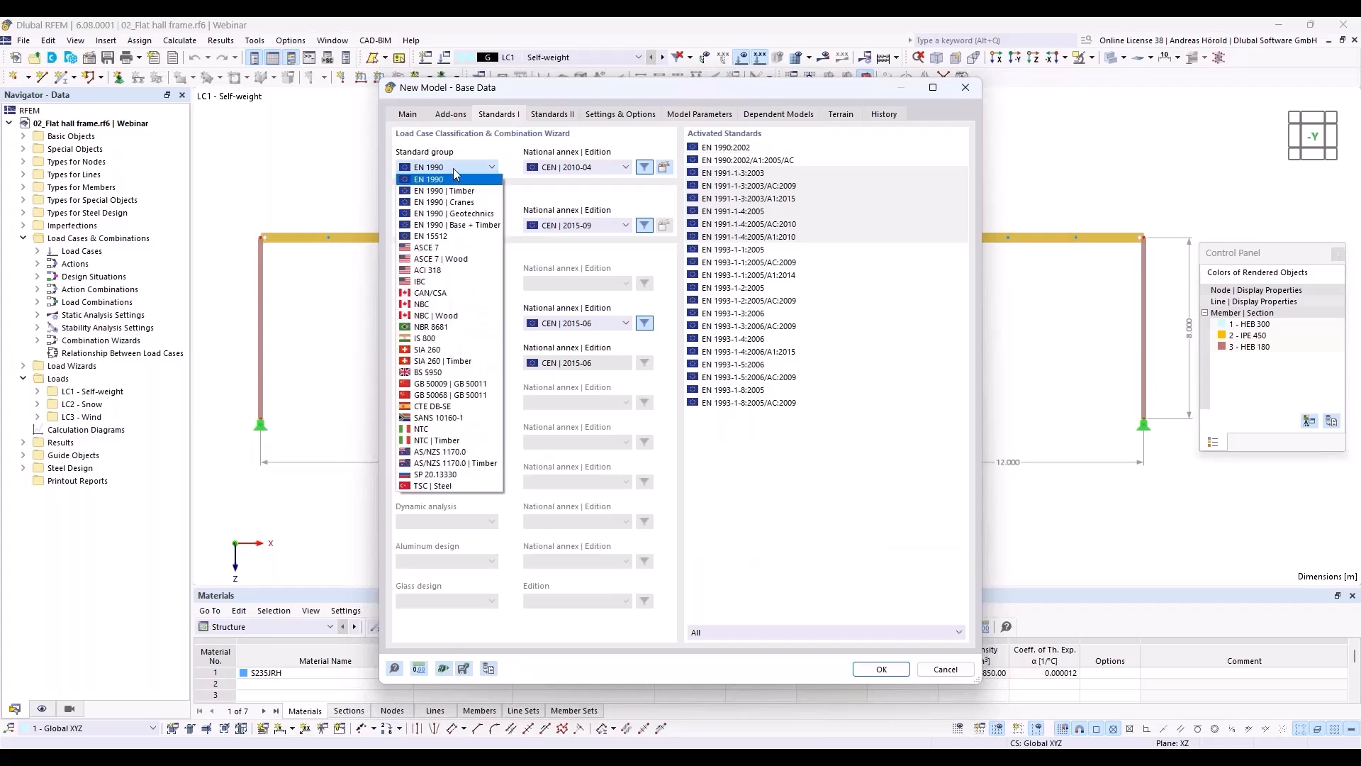
click(453, 169)
click(465, 324)
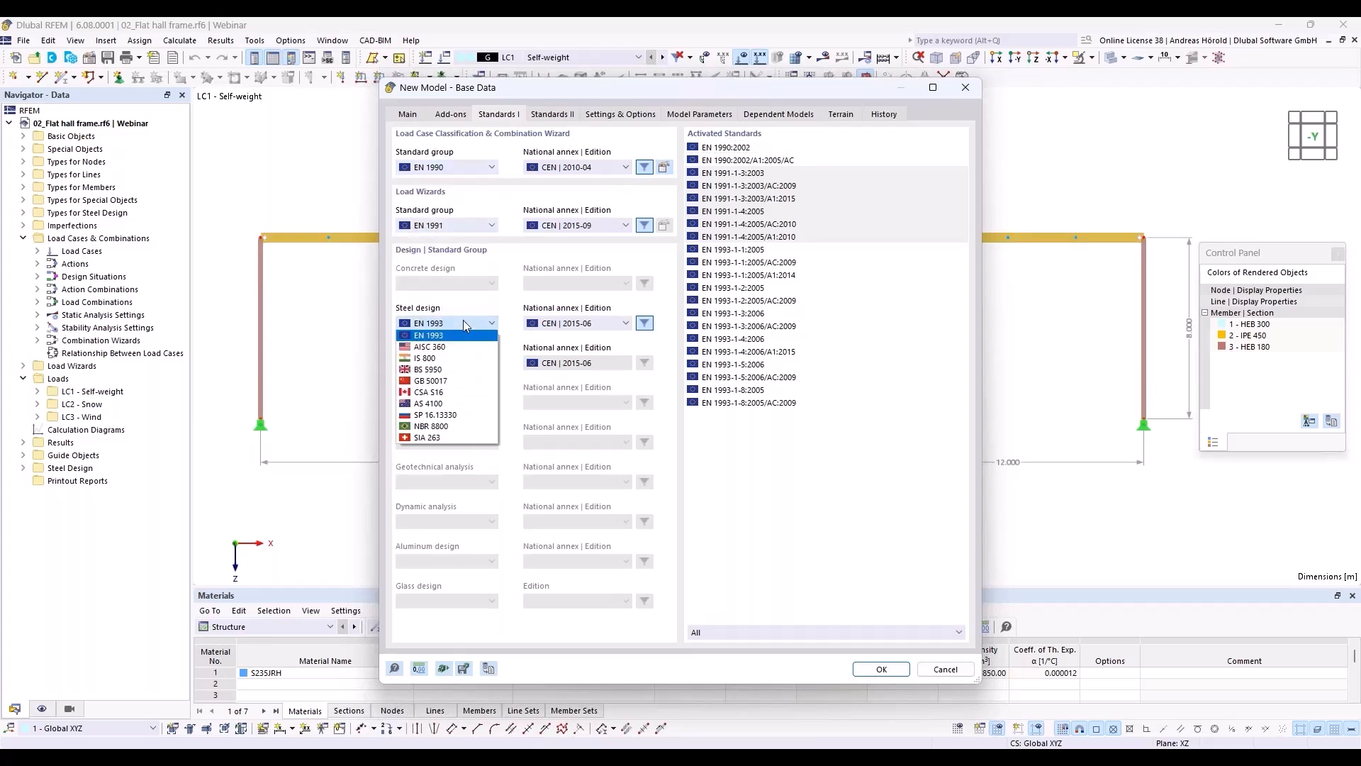
click(464, 325)
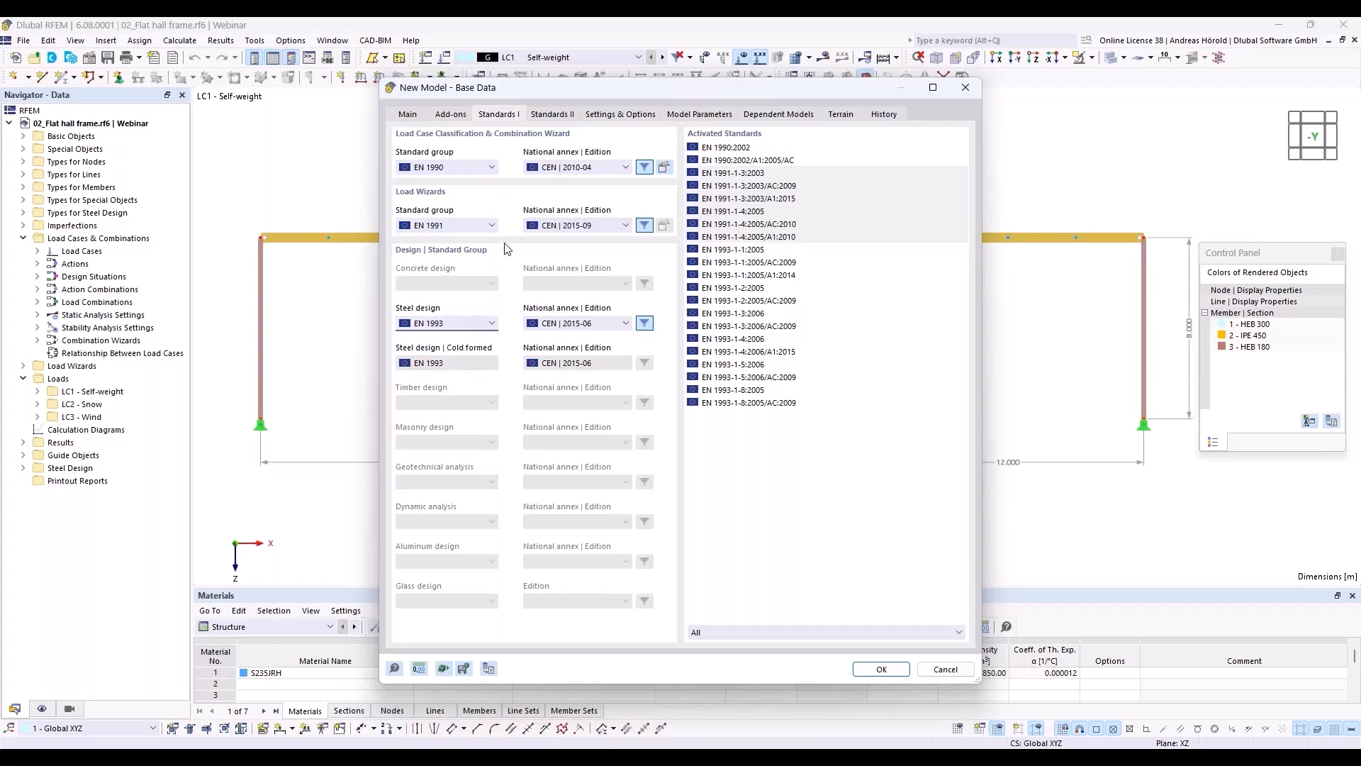
click(595, 167)
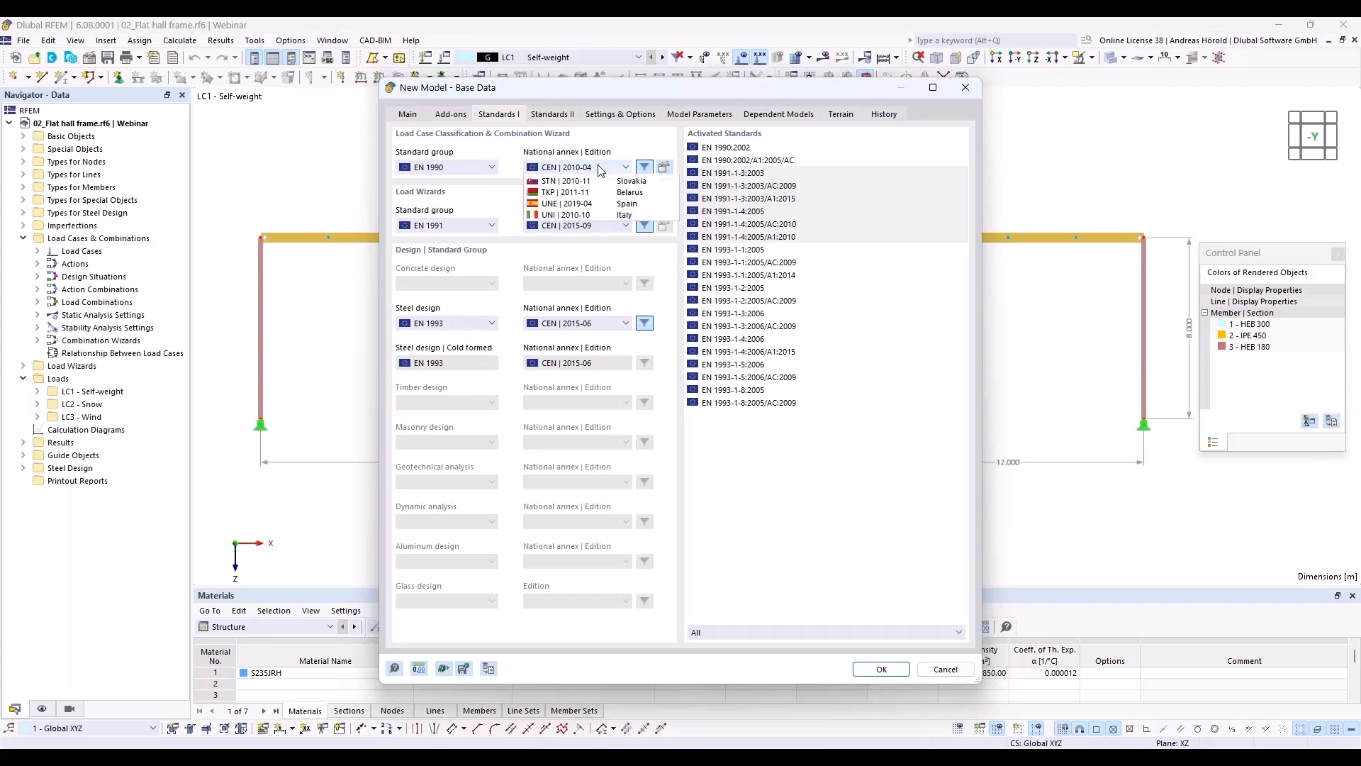
click(594, 236)
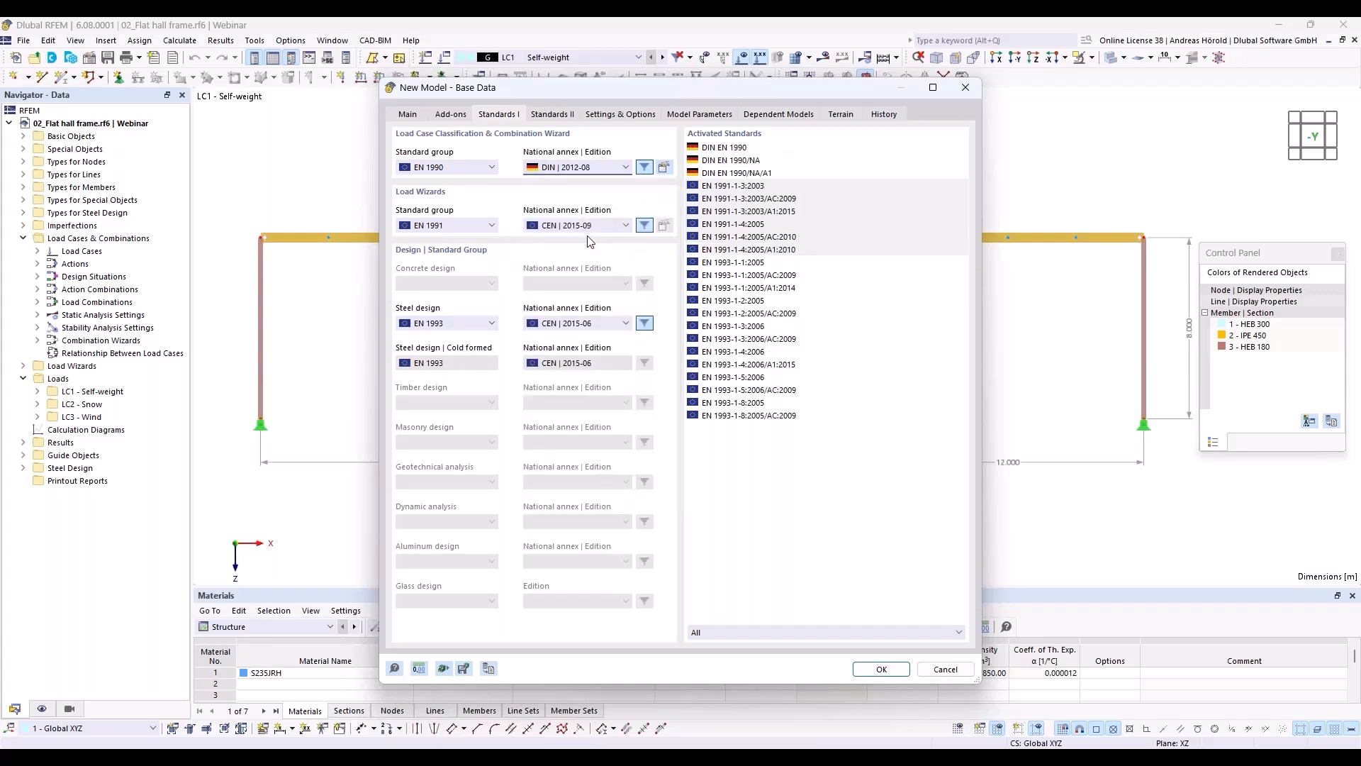
click(584, 227)
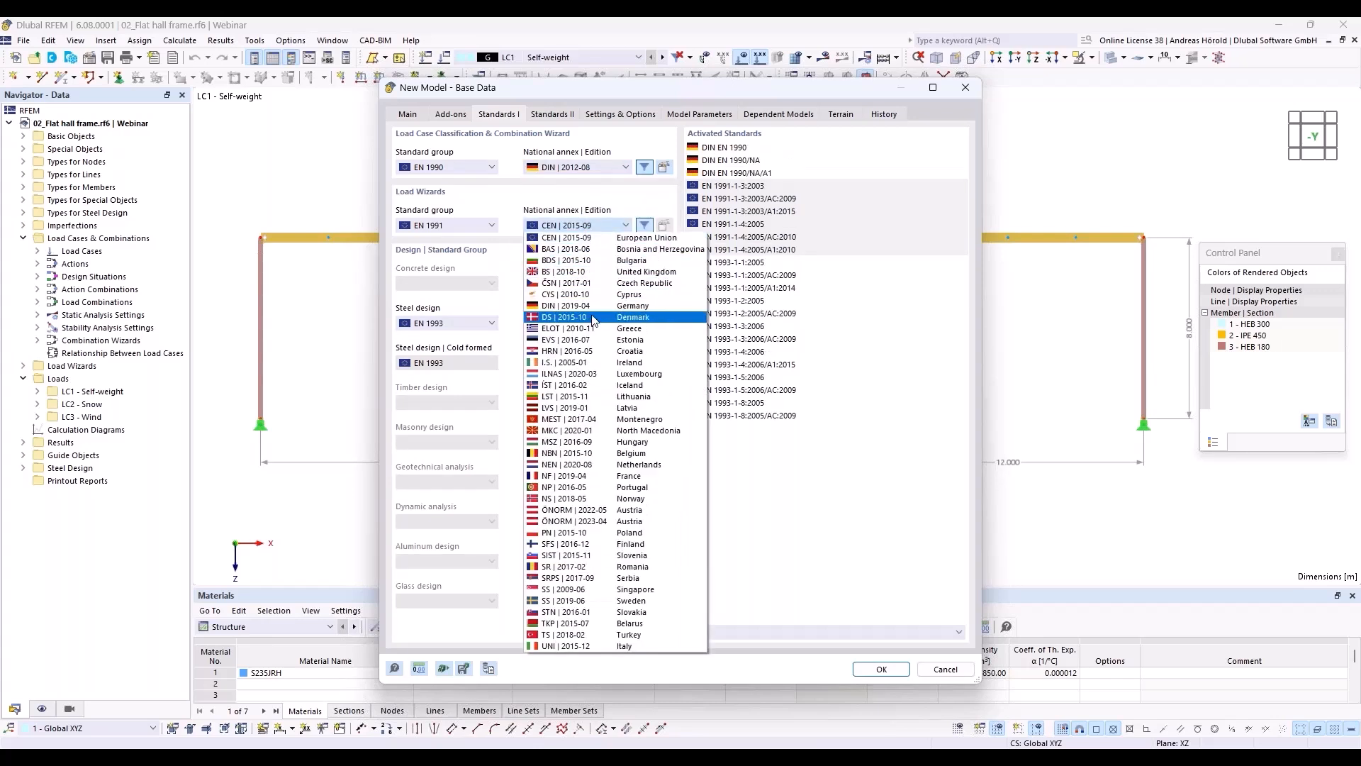
click(595, 314)
click(598, 324)
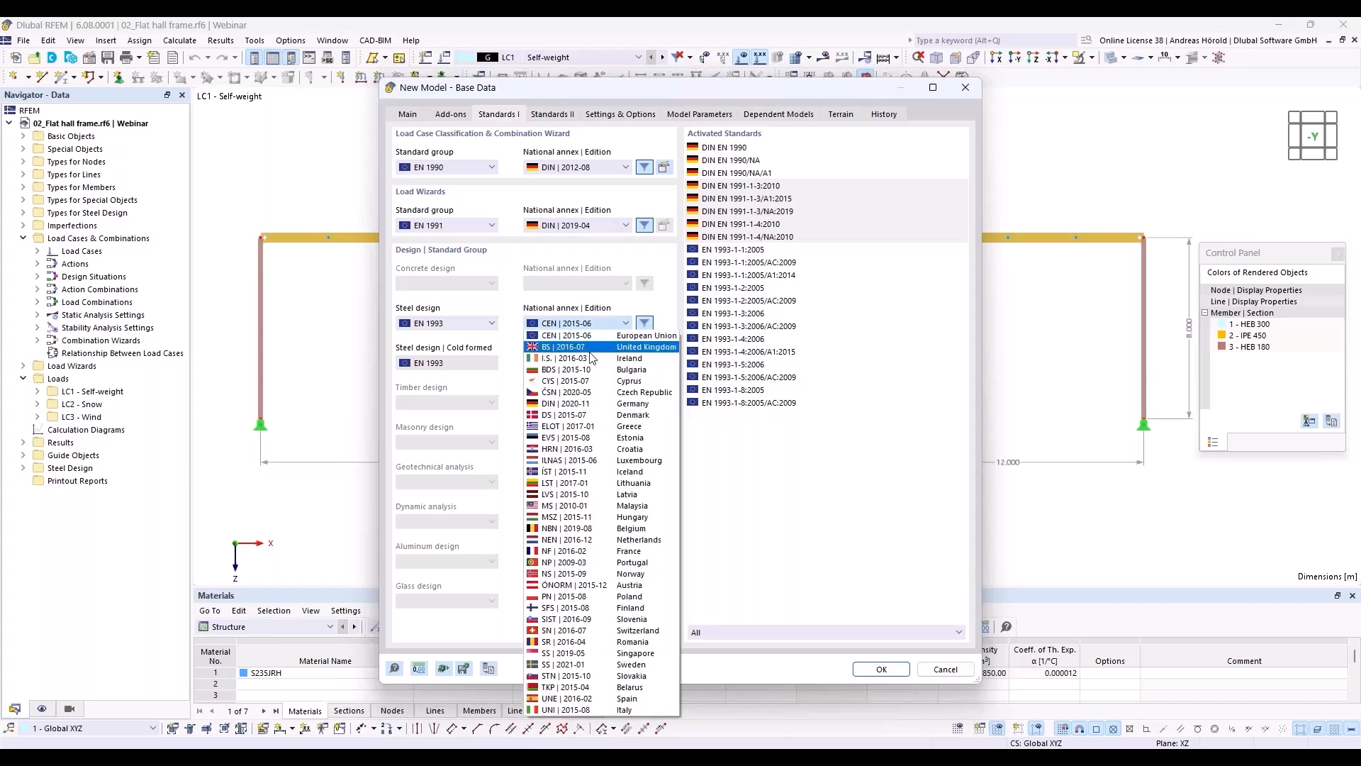
click(584, 403)
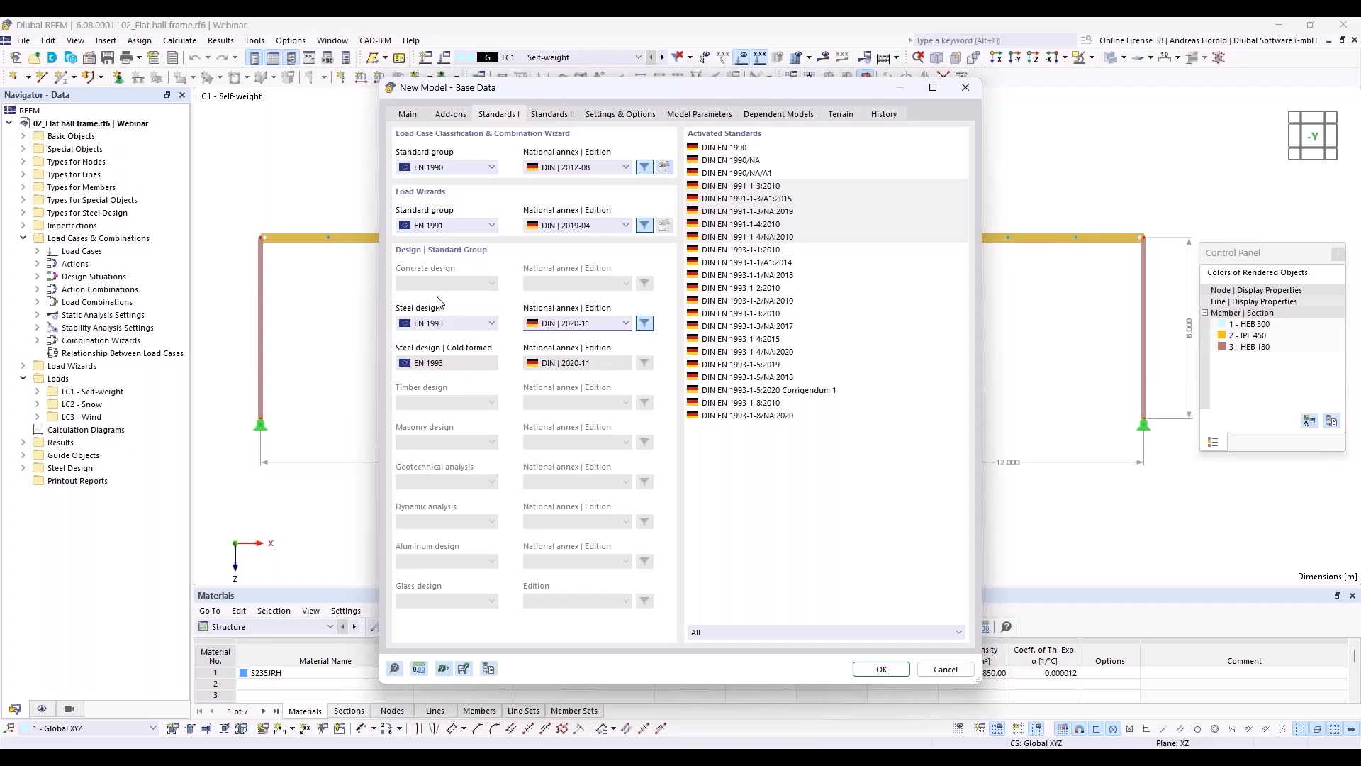
click(881, 670)
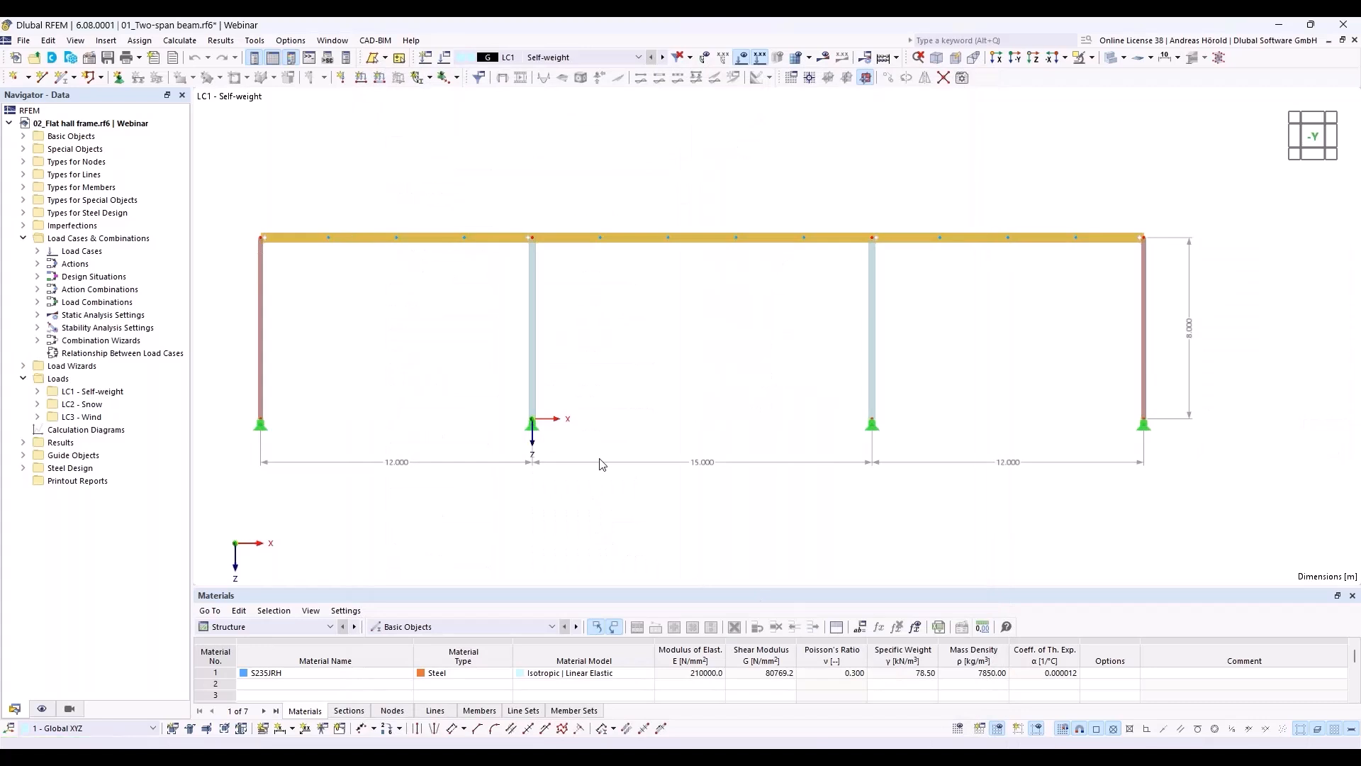
Step: Show the work plane in the reverse Y-direction and check its grid and snap settings
click(1015, 58)
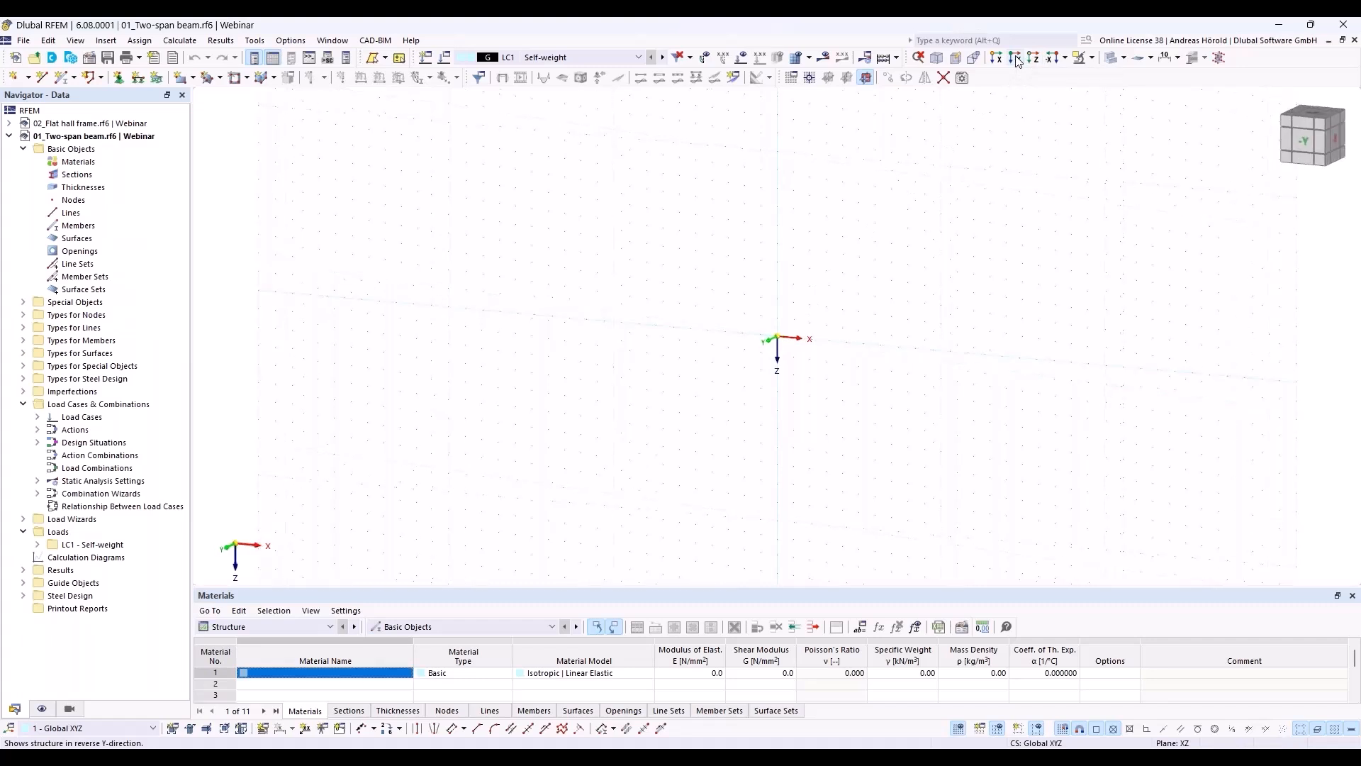
middle_drag(895, 444, 536, 463)
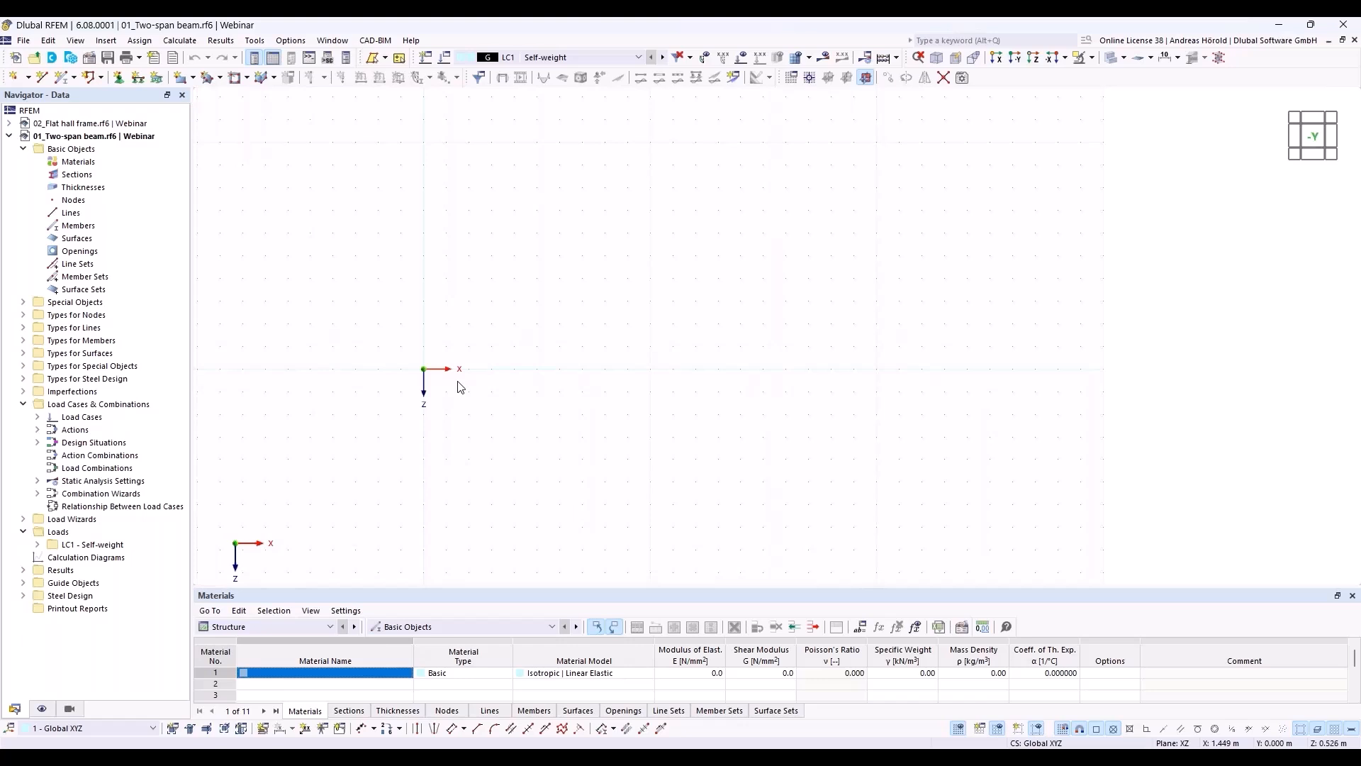
click(959, 729)
right_click(960, 731)
click(984, 739)
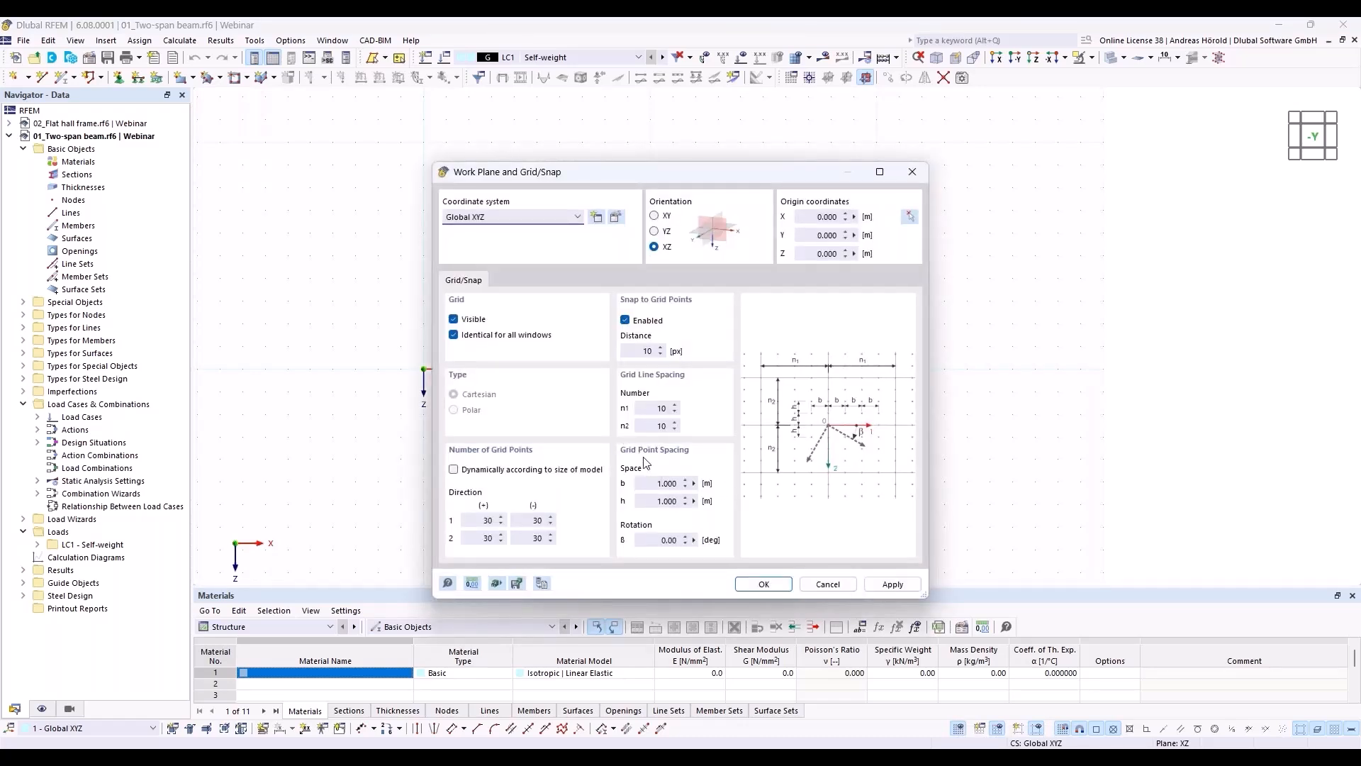
click(826, 583)
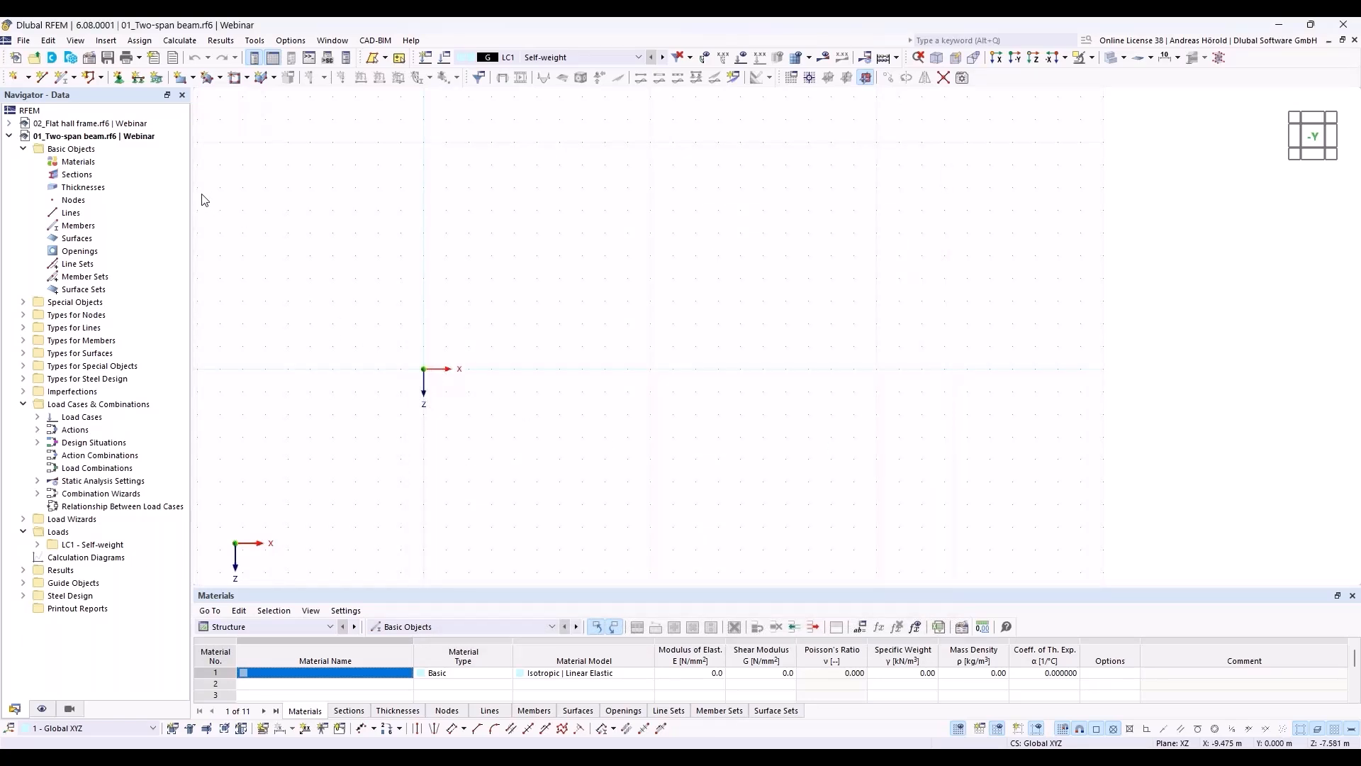
Step: Define a new single beam member with an IPE 550 section from the EN 10365:2017 I-beam series
click(62, 78)
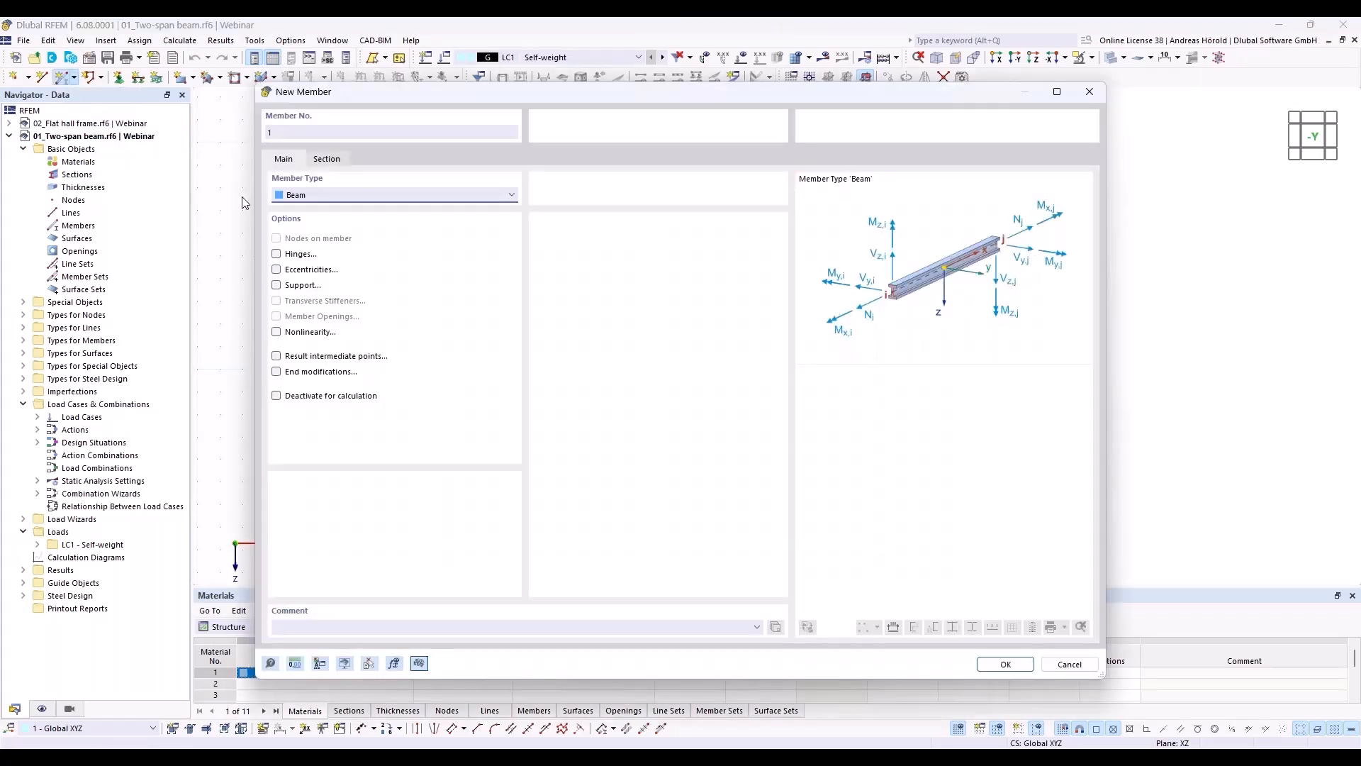
click(324, 162)
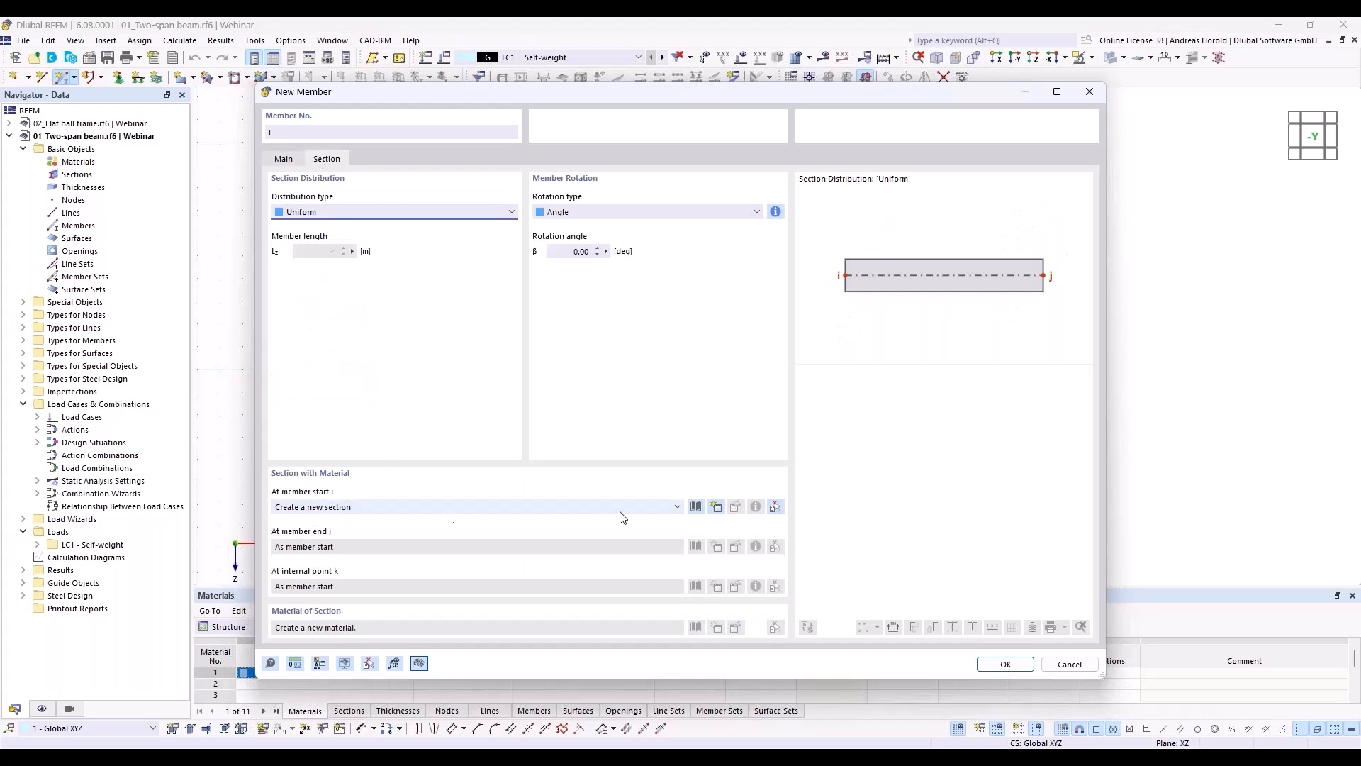
click(696, 507)
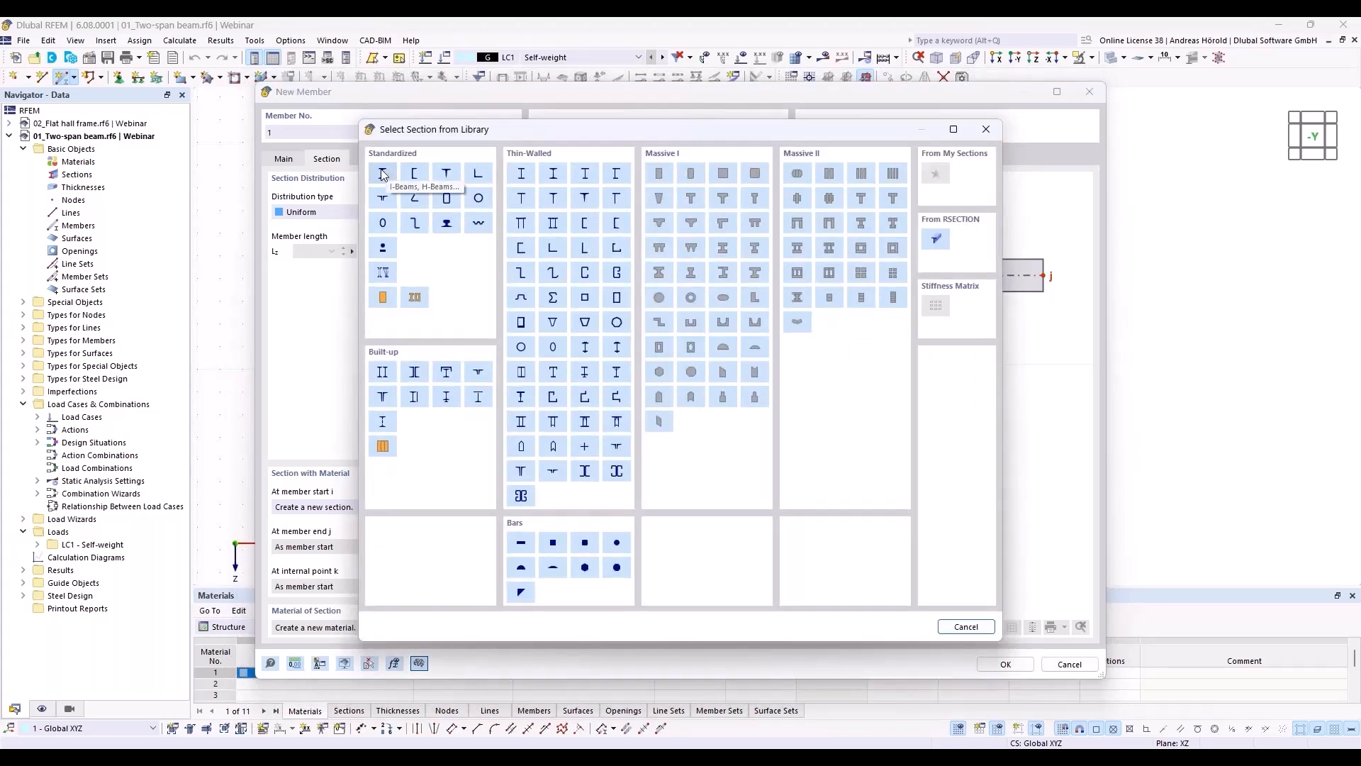
click(383, 174)
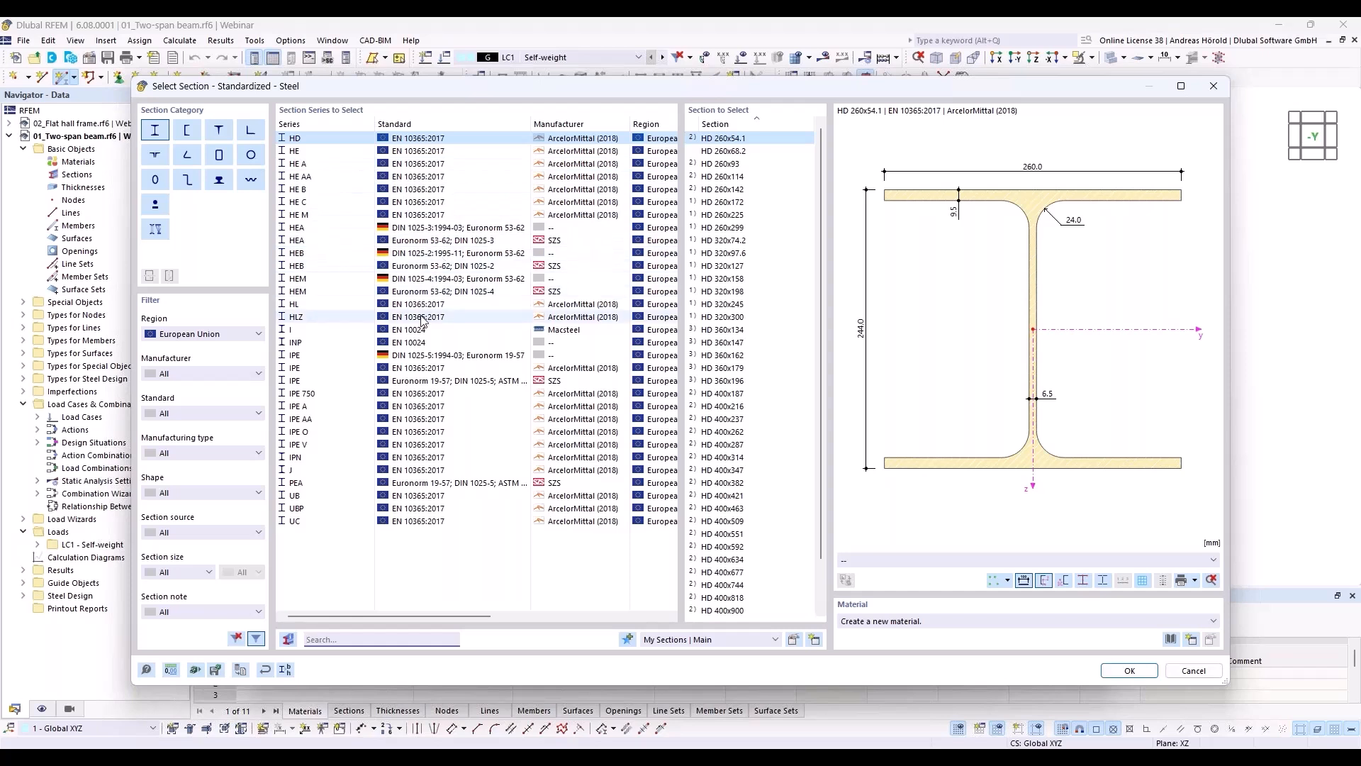
click(325, 368)
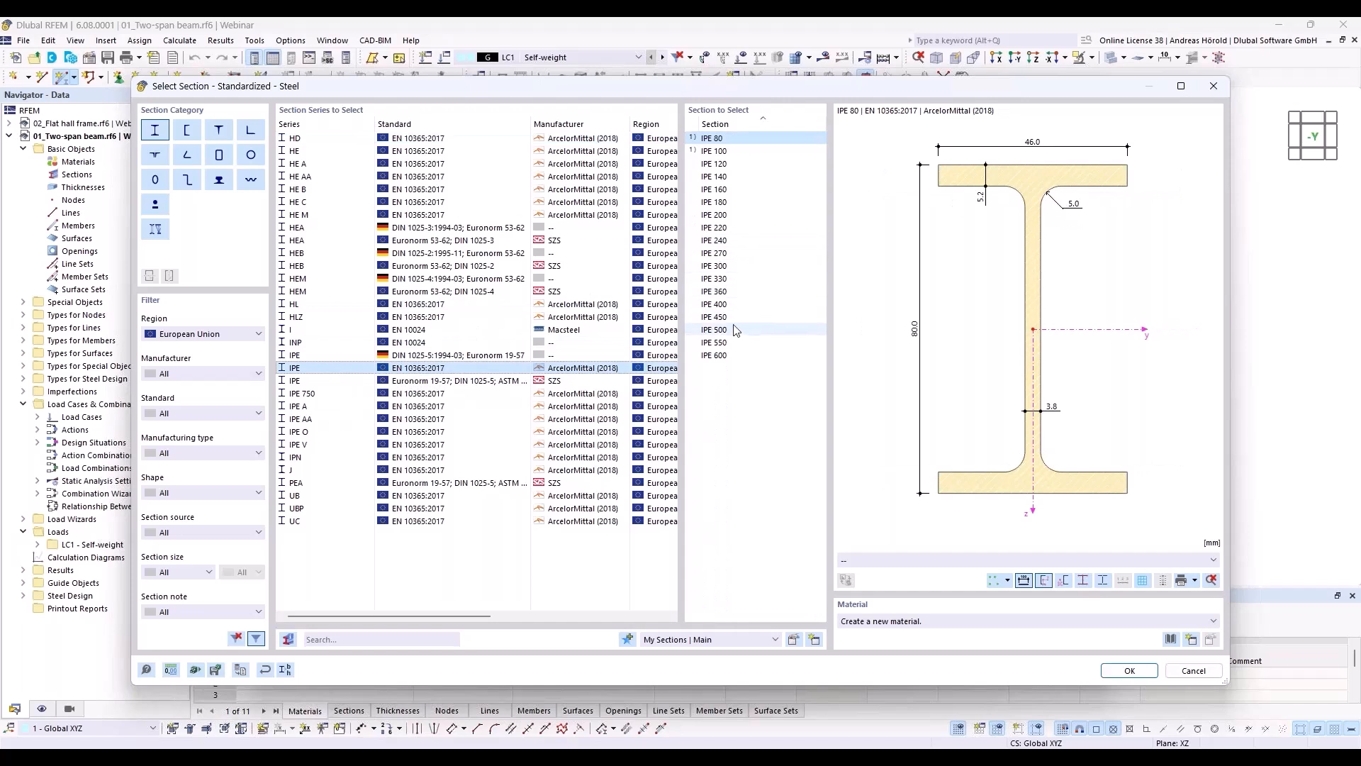
click(731, 342)
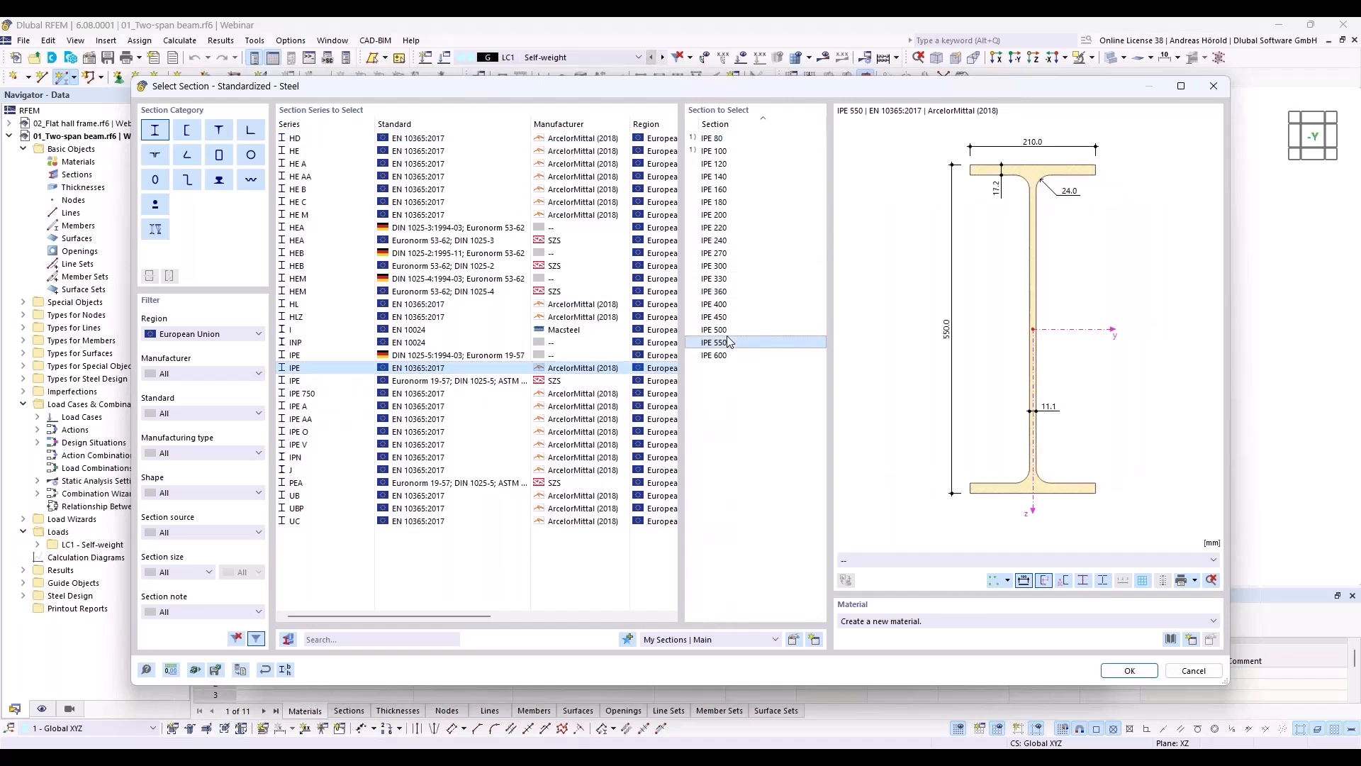
Step: Open the material library for the section and check its region, material type and material subtype filters
click(1171, 641)
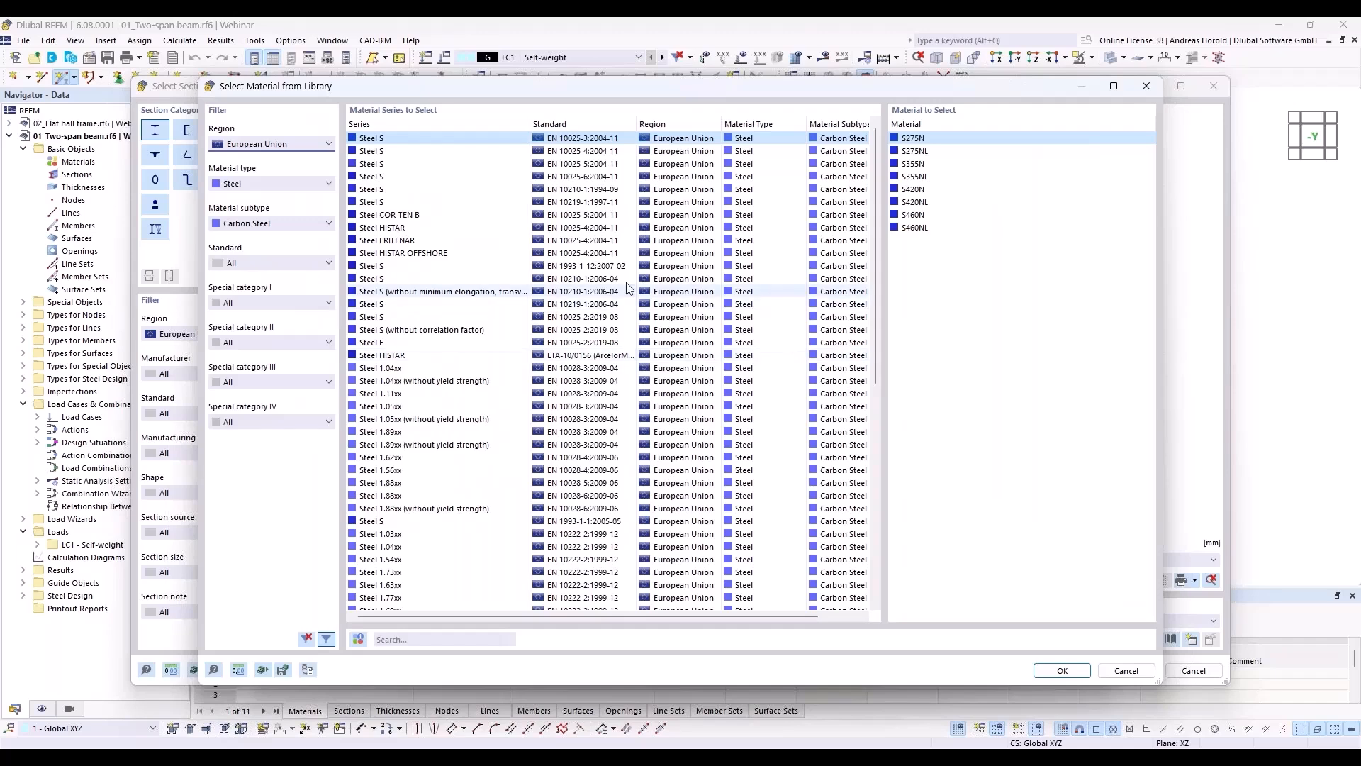
click(277, 145)
click(277, 144)
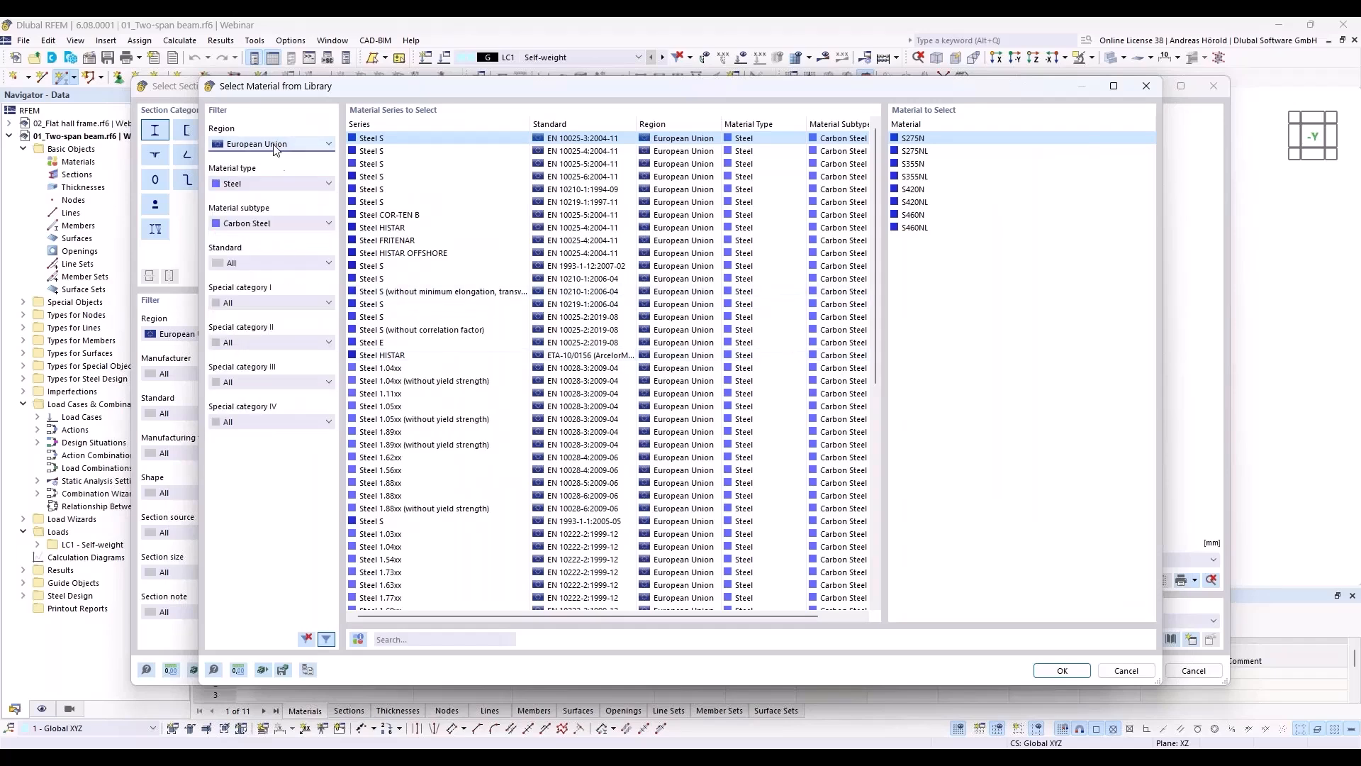
click(284, 183)
click(283, 183)
click(286, 223)
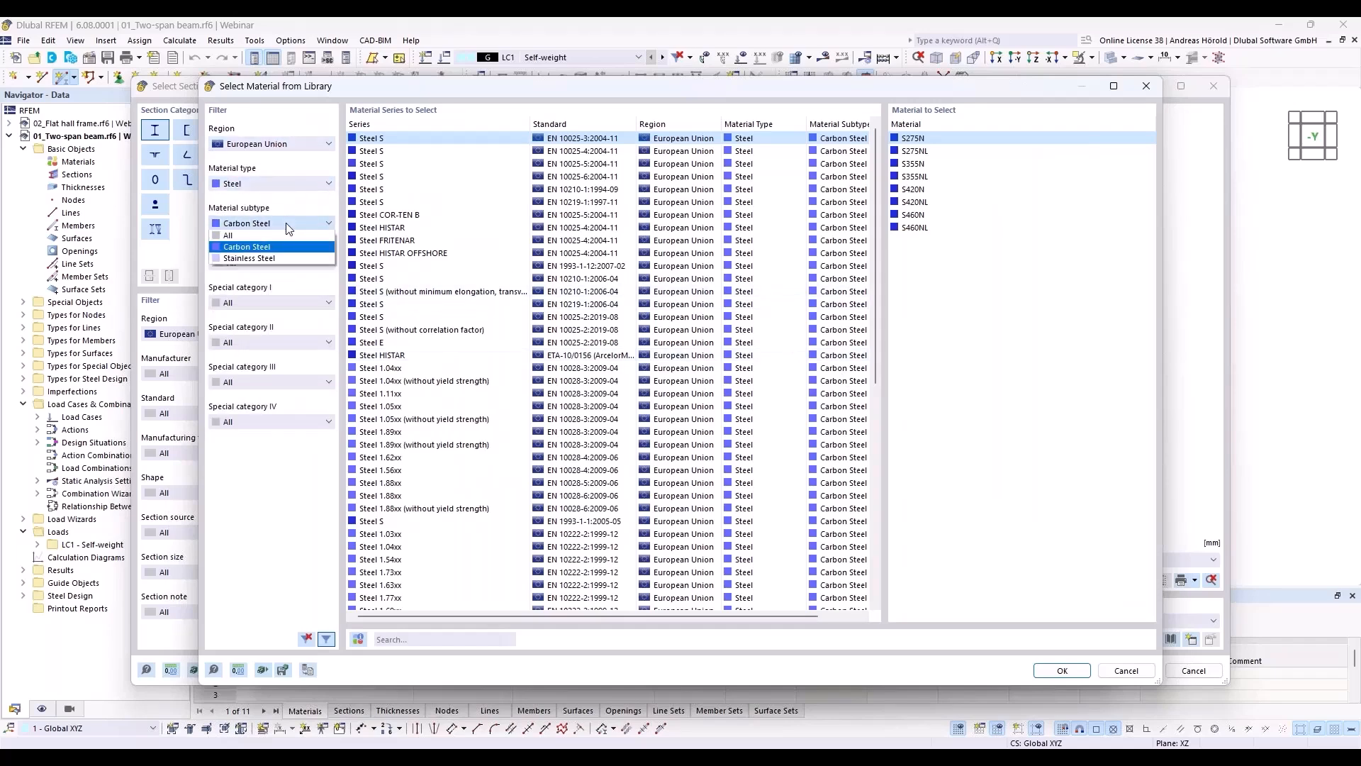
click(286, 222)
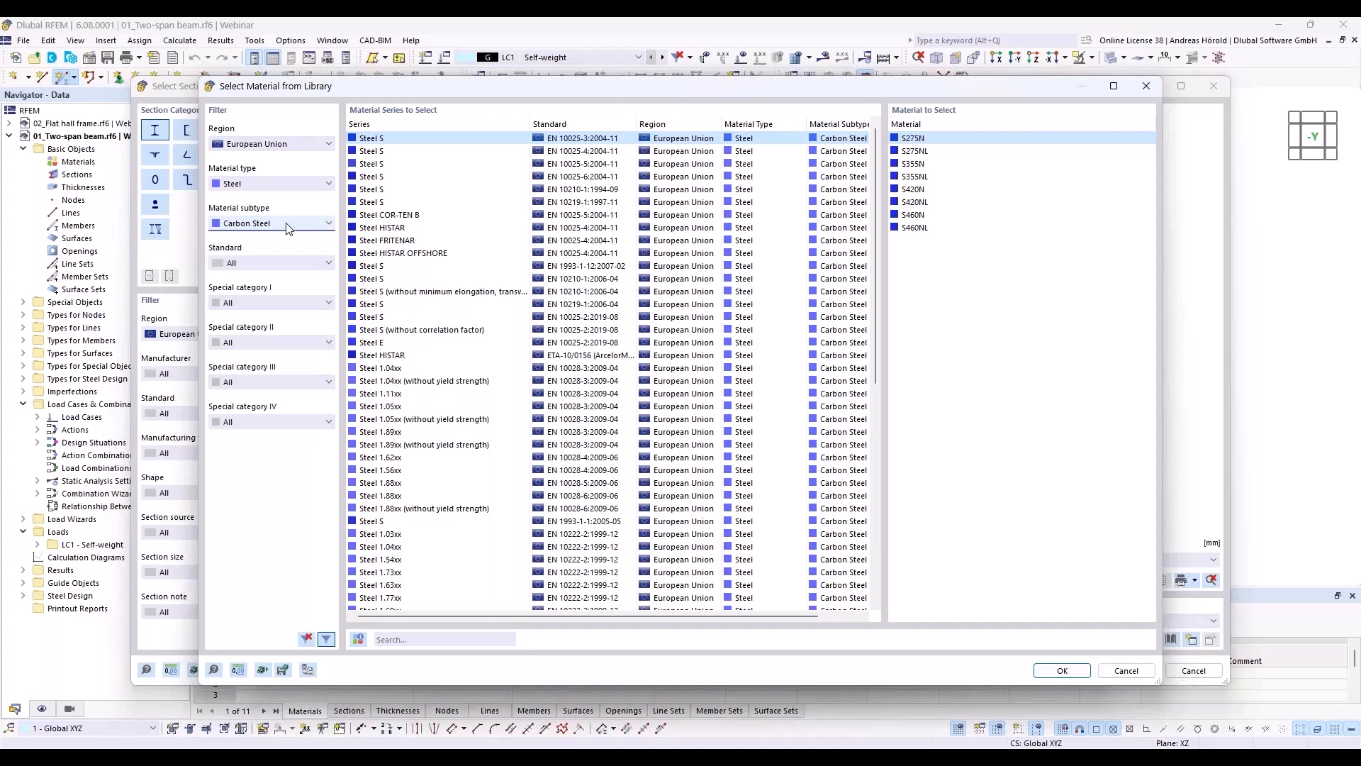
Step: Assign S235 from the EN 1993-1-1:2005-05 Steel S series to the IPE 550 section and accept the section
click(392, 152)
click(393, 164)
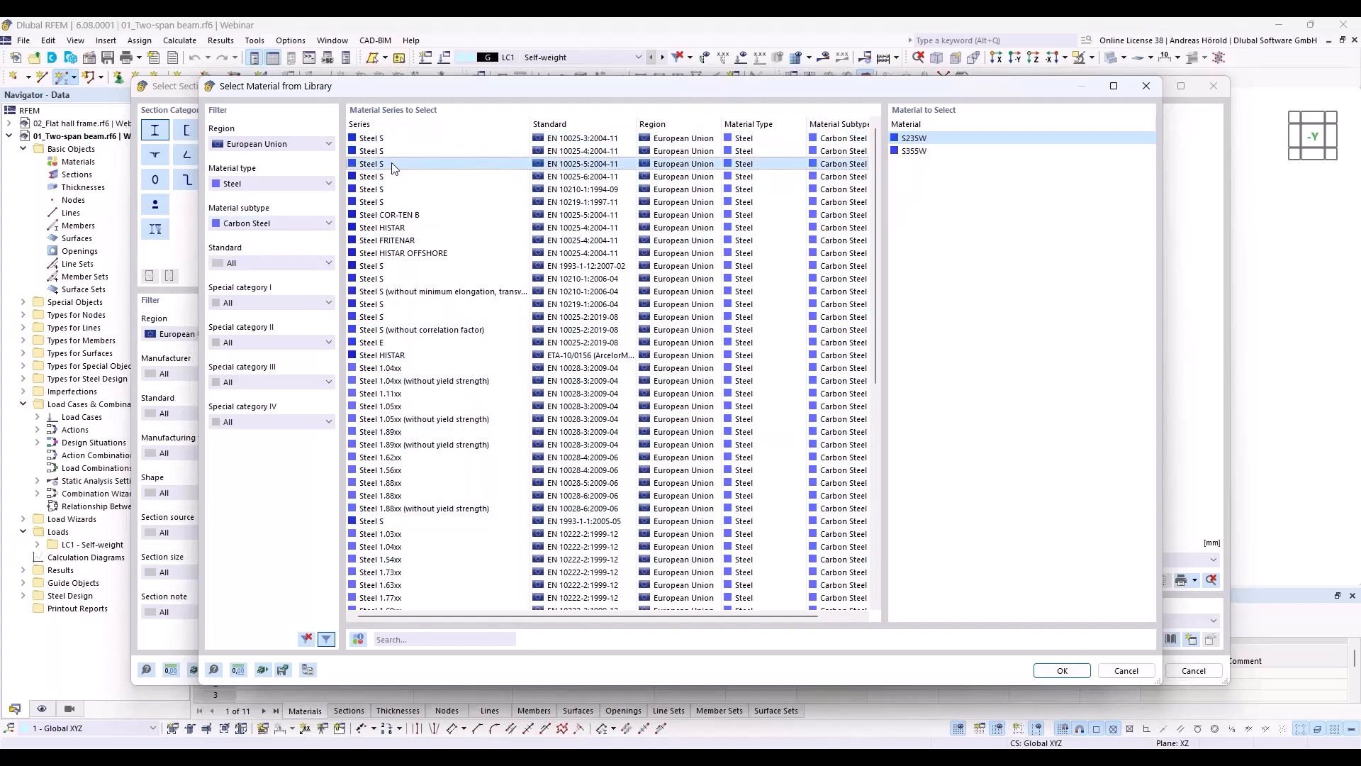
click(395, 176)
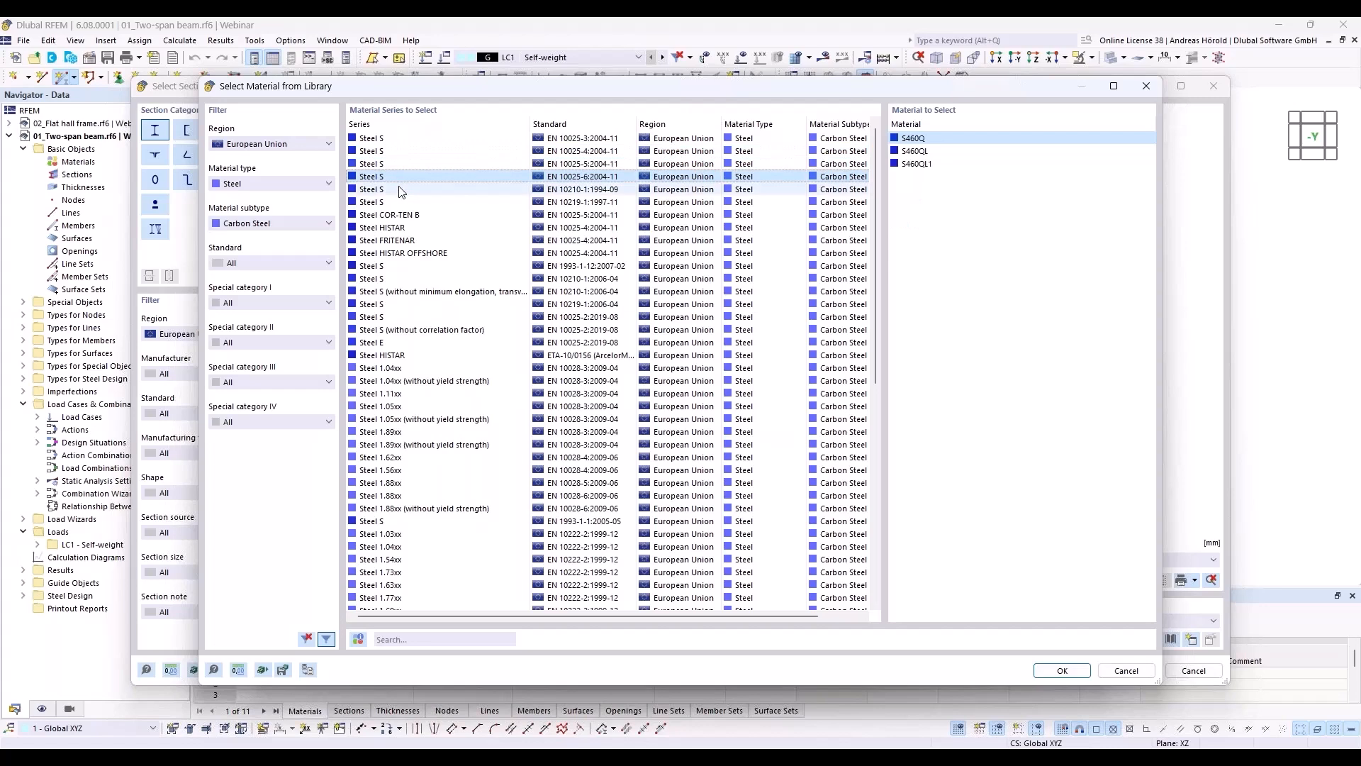
click(400, 190)
click(398, 204)
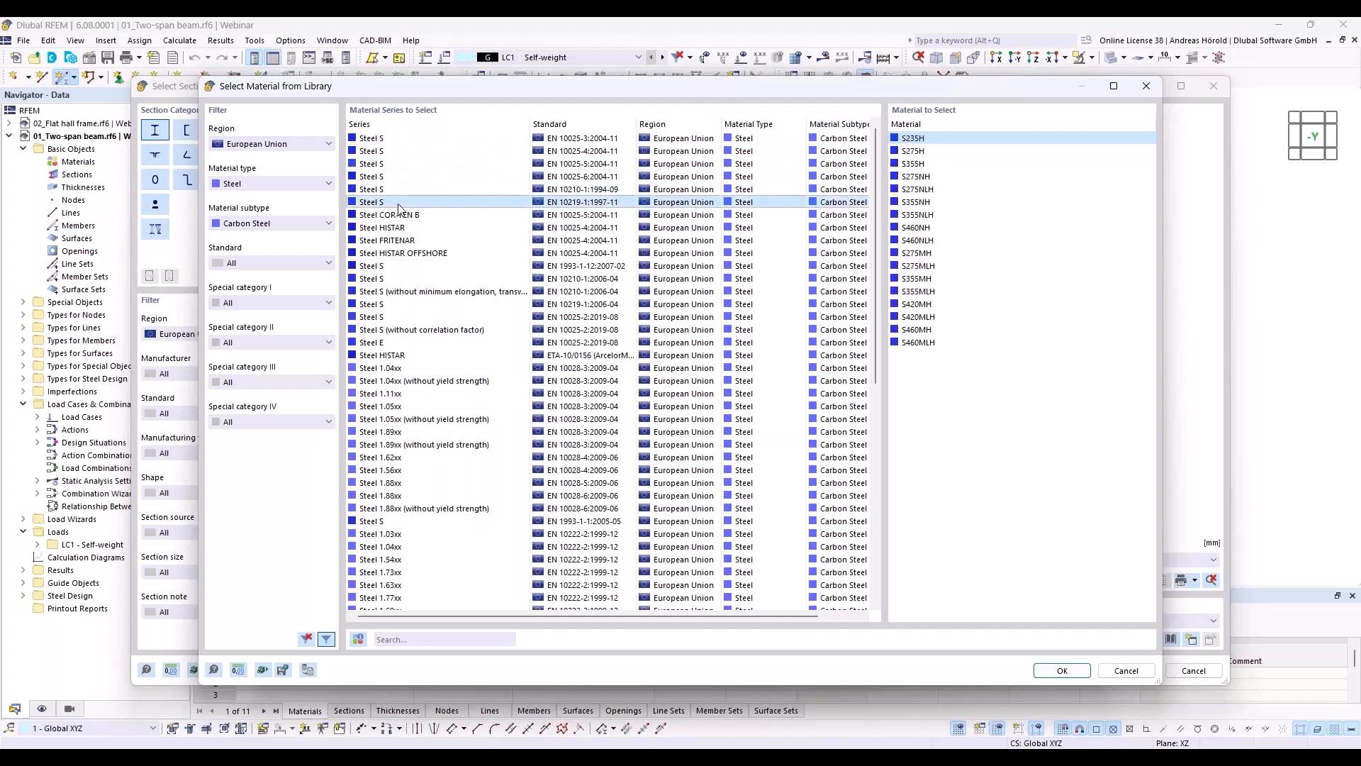
click(406, 523)
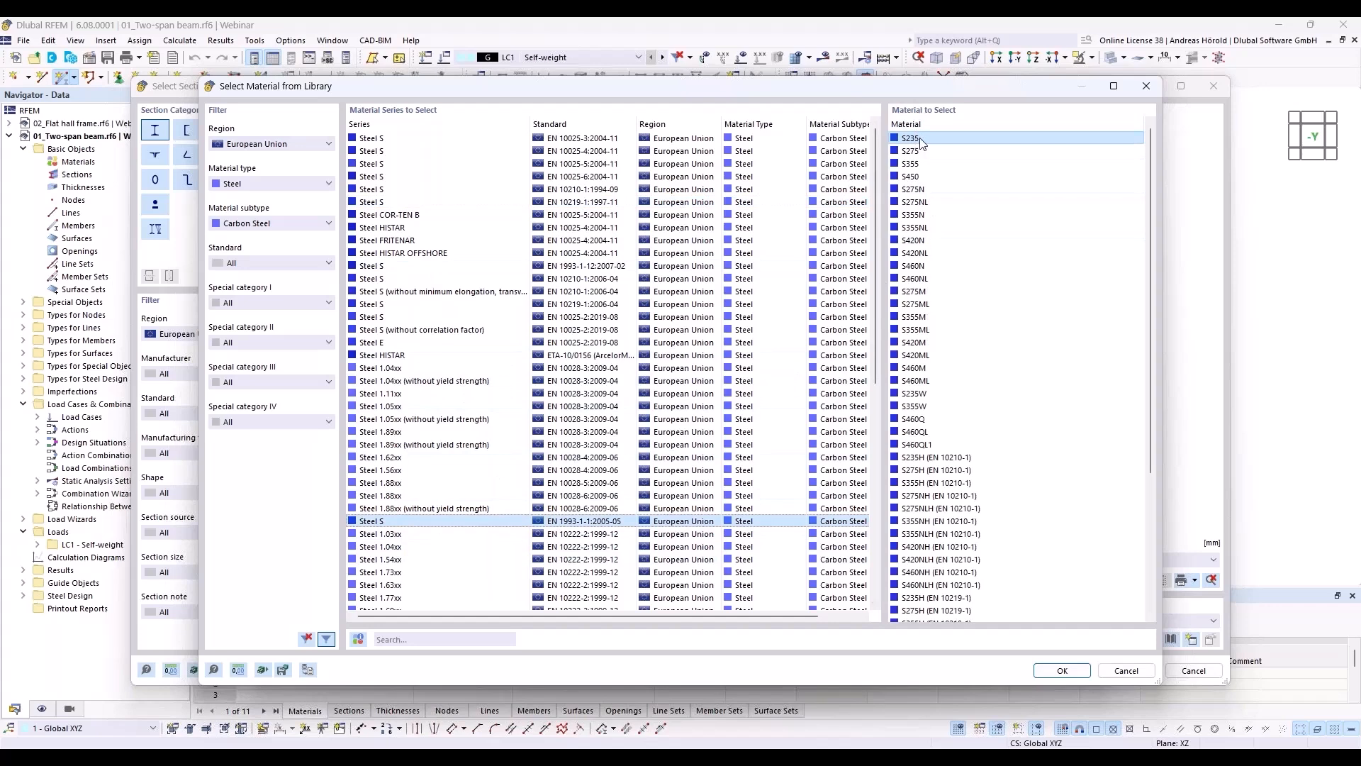
click(1058, 670)
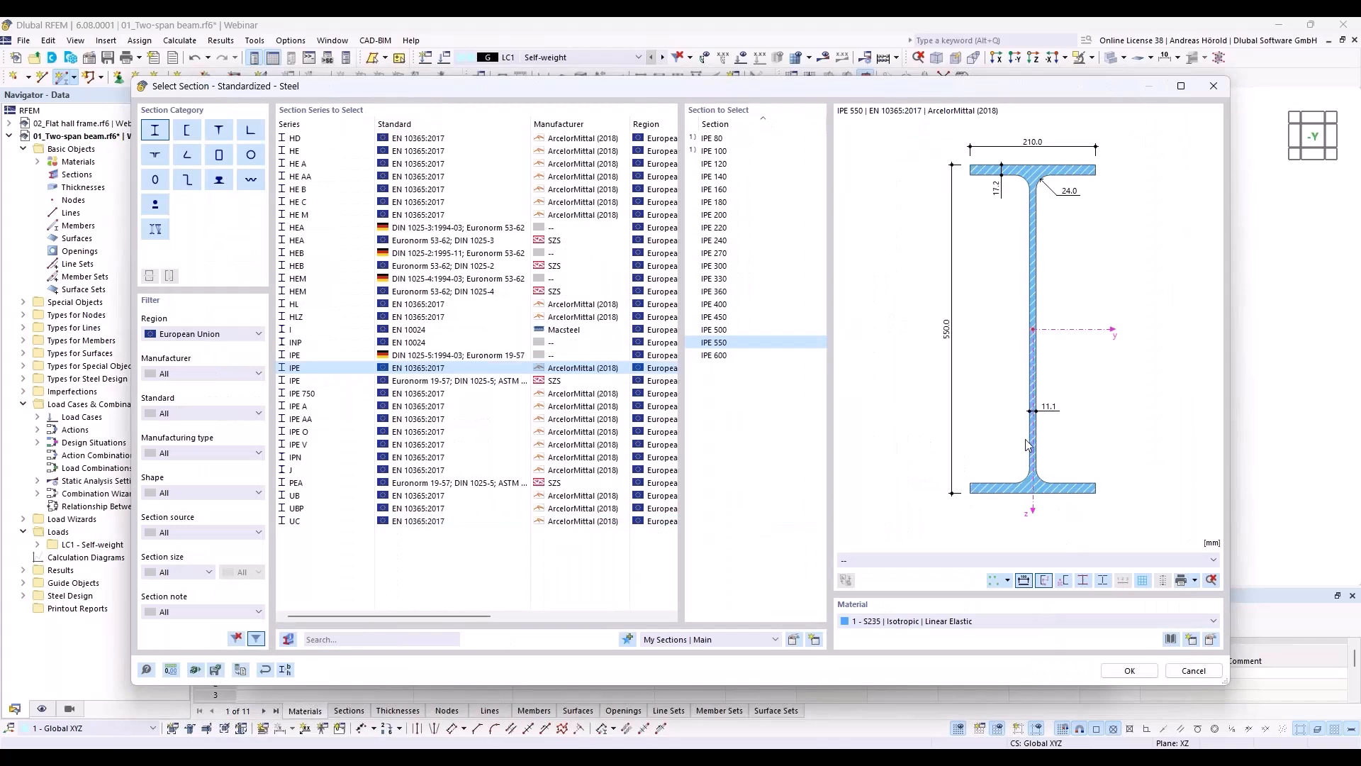
click(1132, 671)
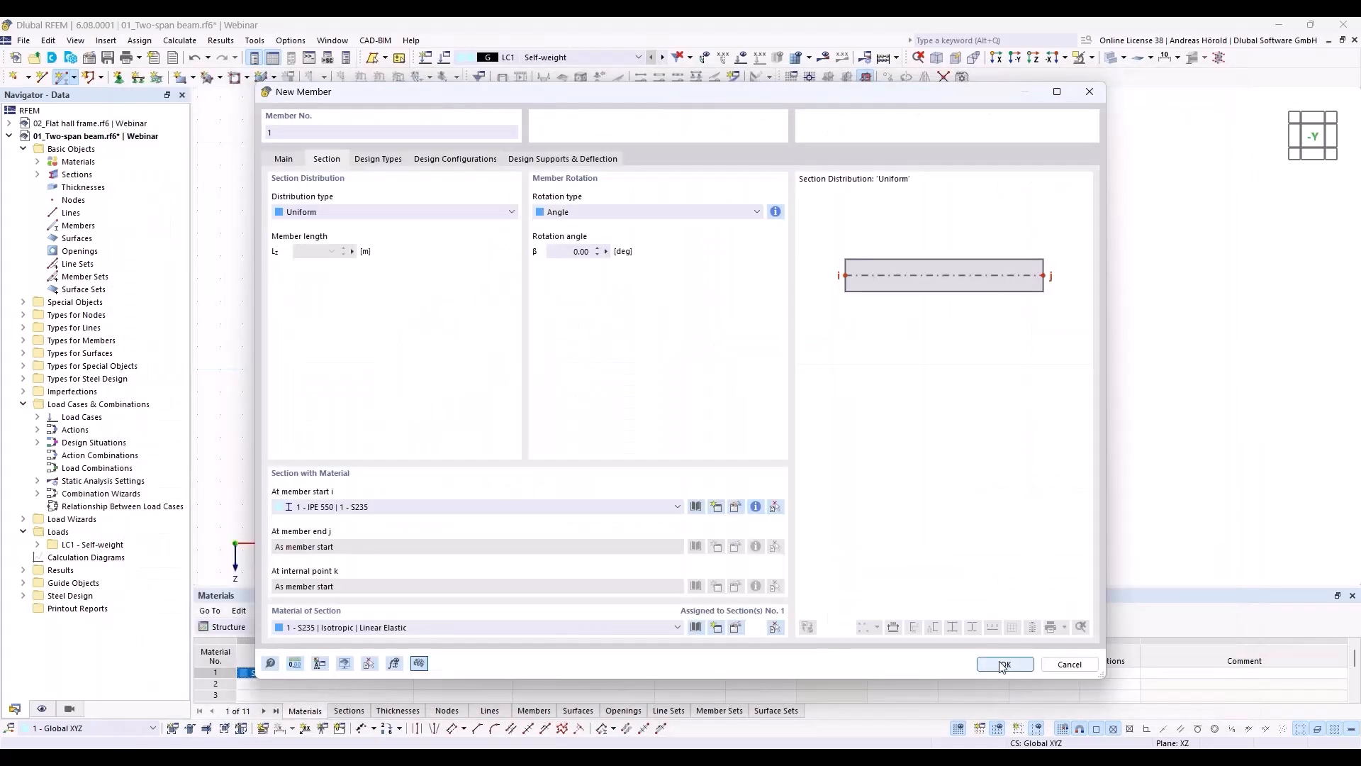
Step: Place the IPE 550 member horizontally from the origin to X 24.000 m, Z 0.000 m
click(1004, 664)
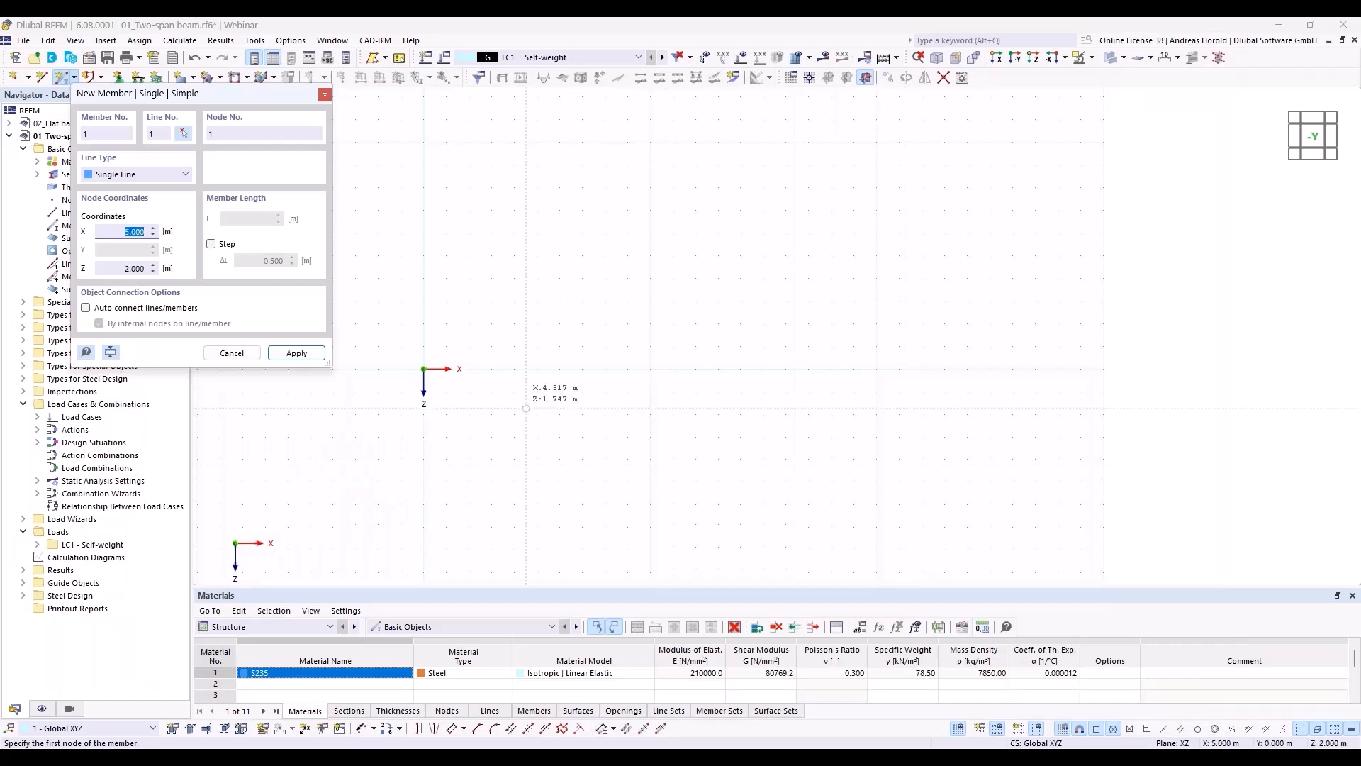
click(424, 369)
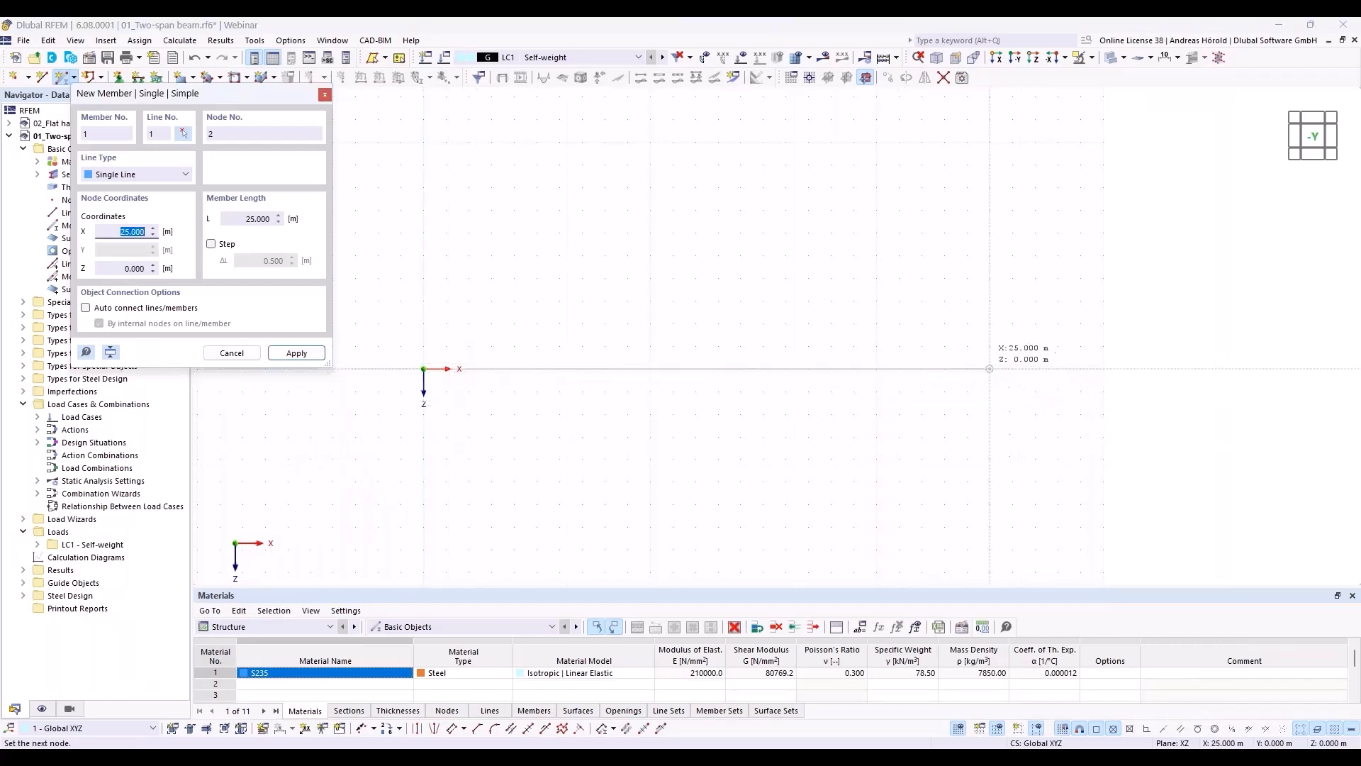
click(967, 368)
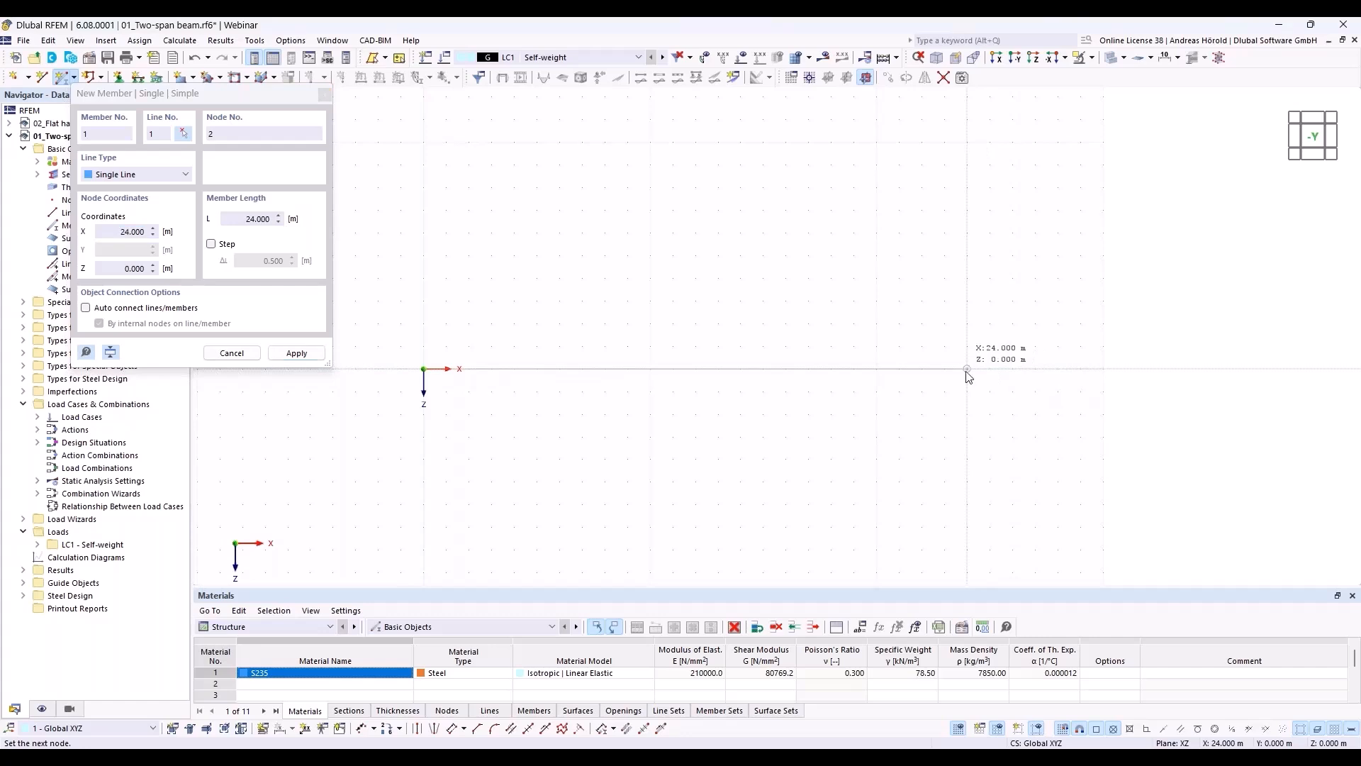
key(Escape)
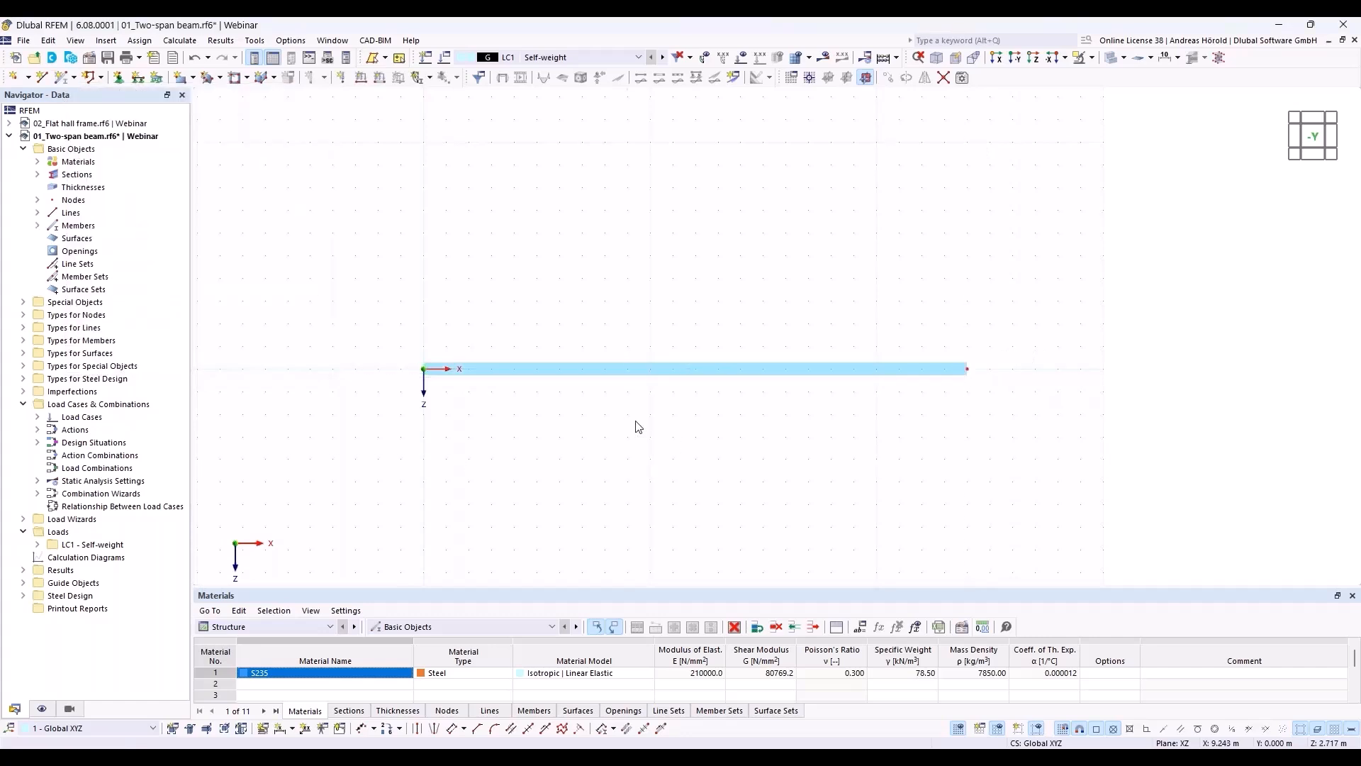
Step: Add one intermediate node to the beam as an On Member node, without dividing the member
right_click(687, 368)
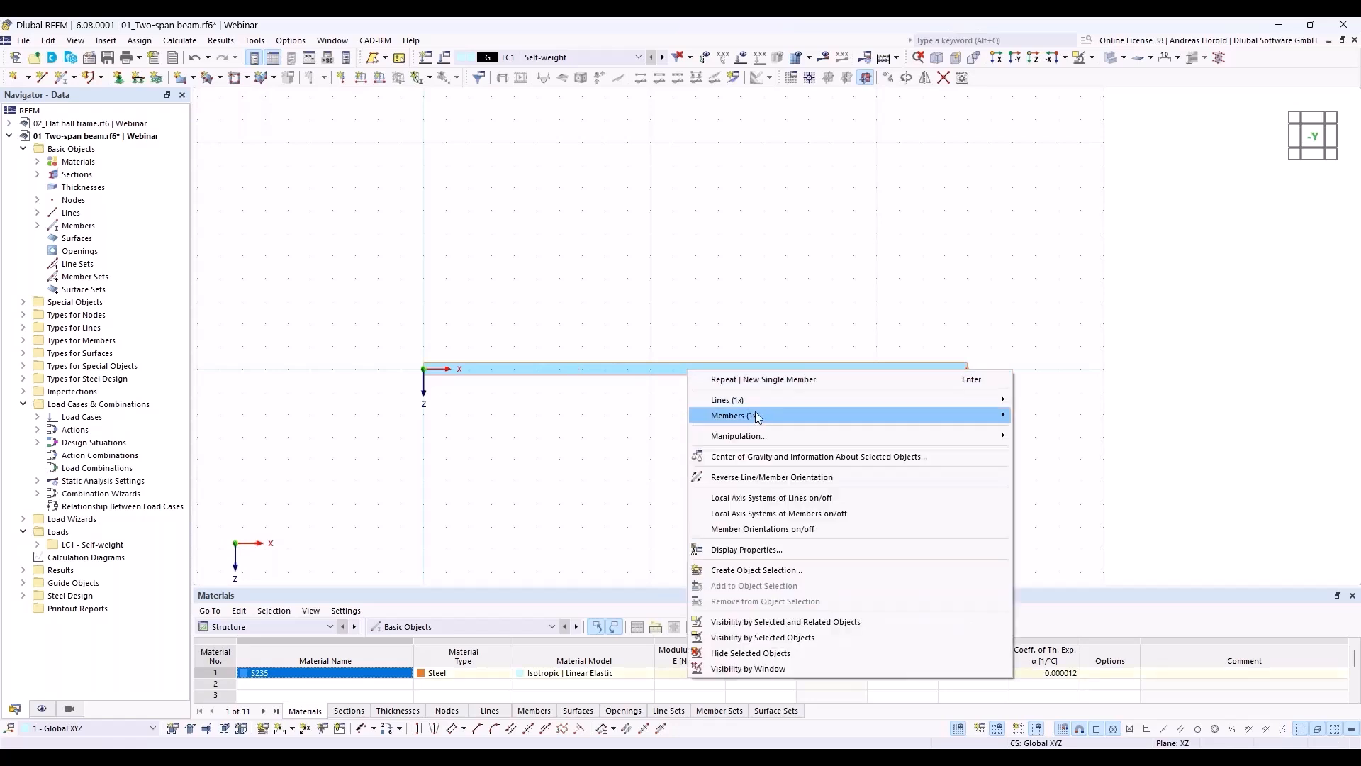
mouse_move(761, 416)
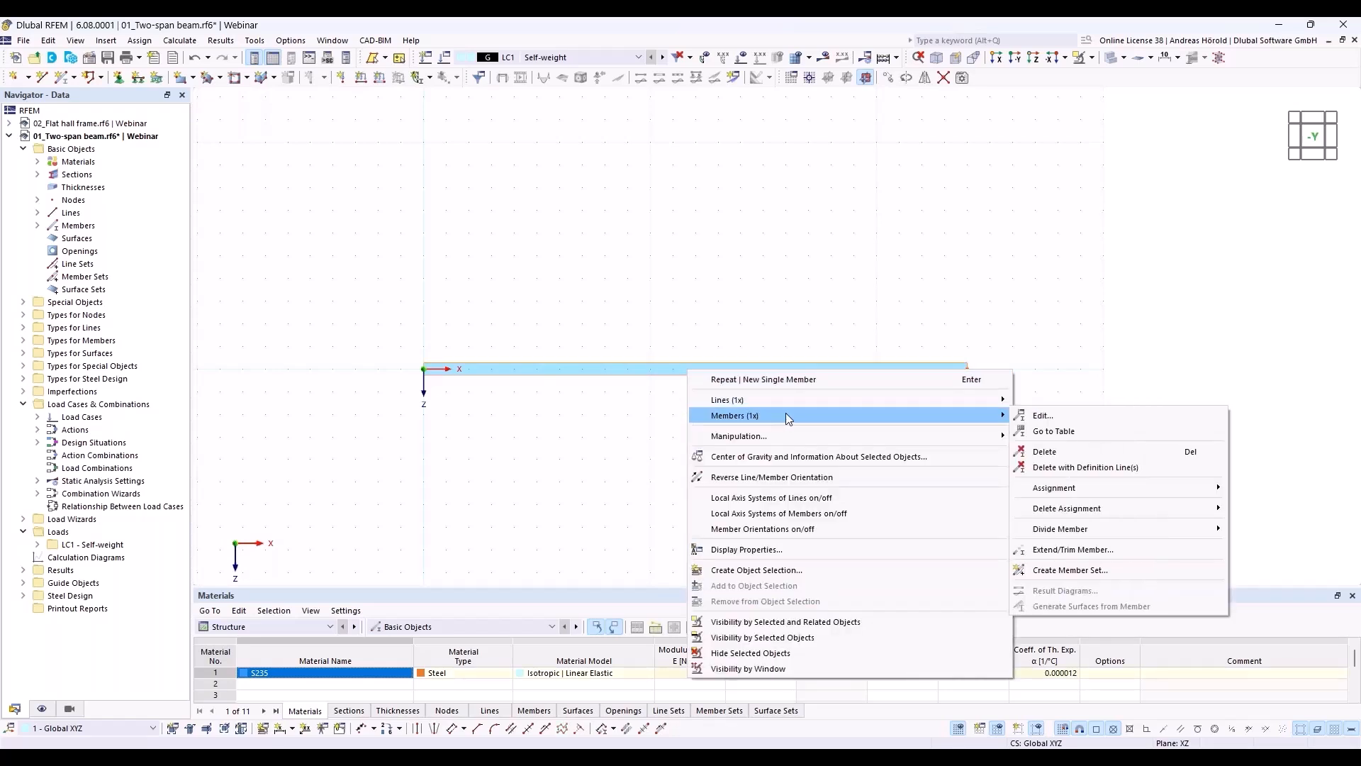
mouse_move(1091, 531)
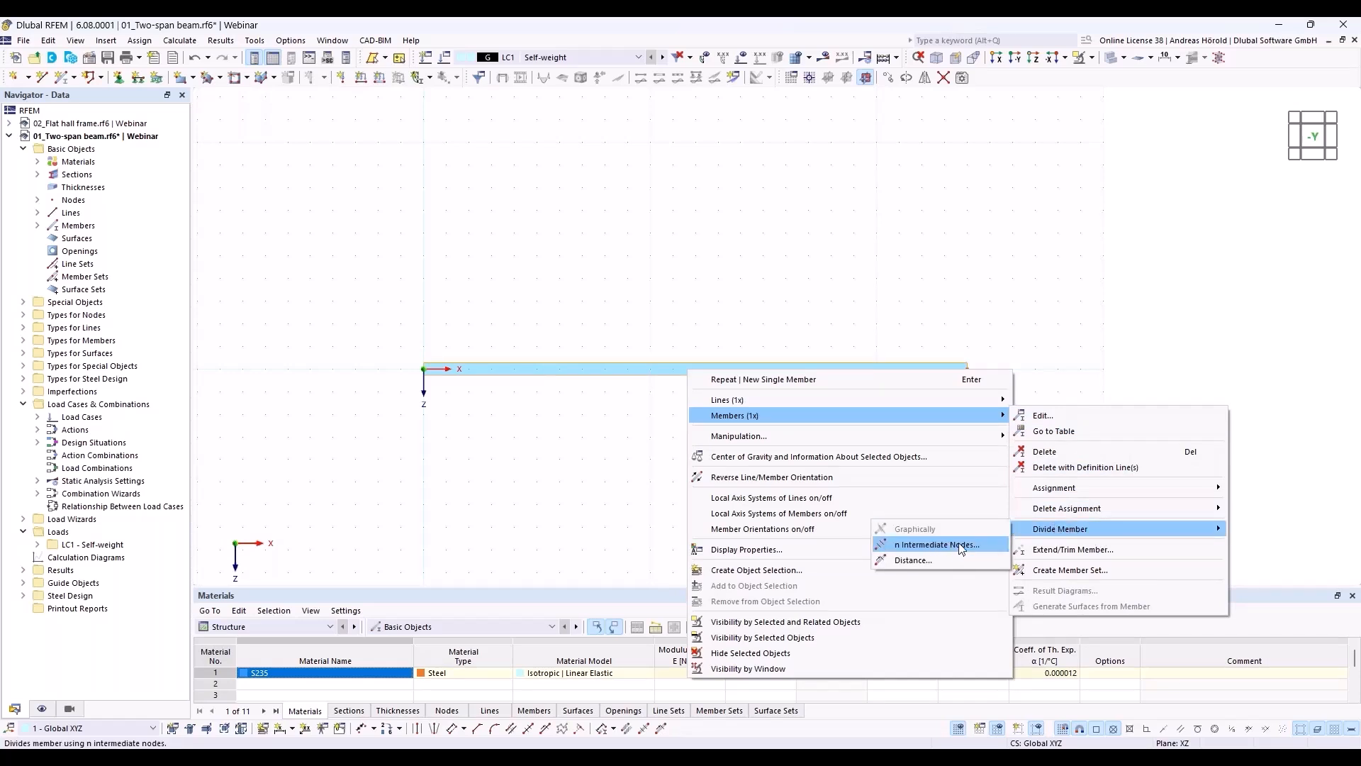
click(937, 544)
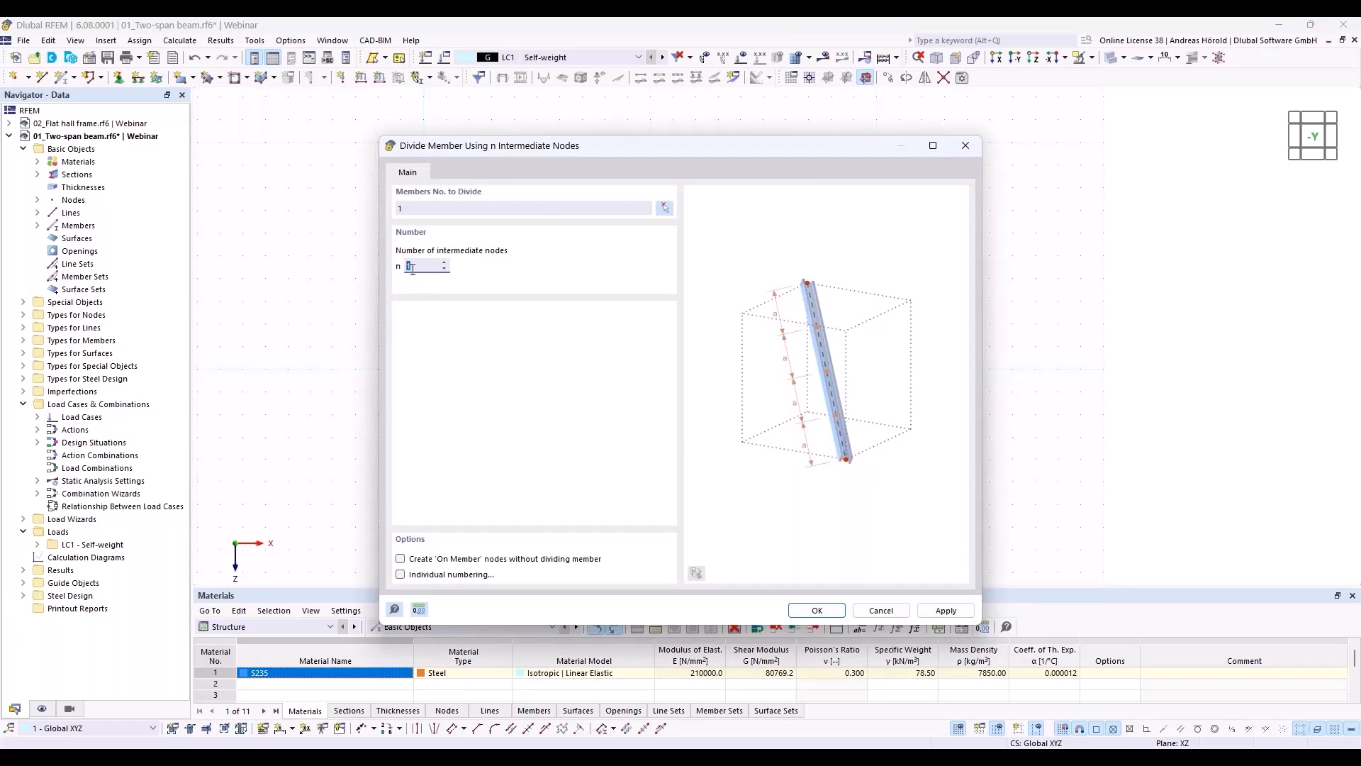
click(401, 560)
click(819, 610)
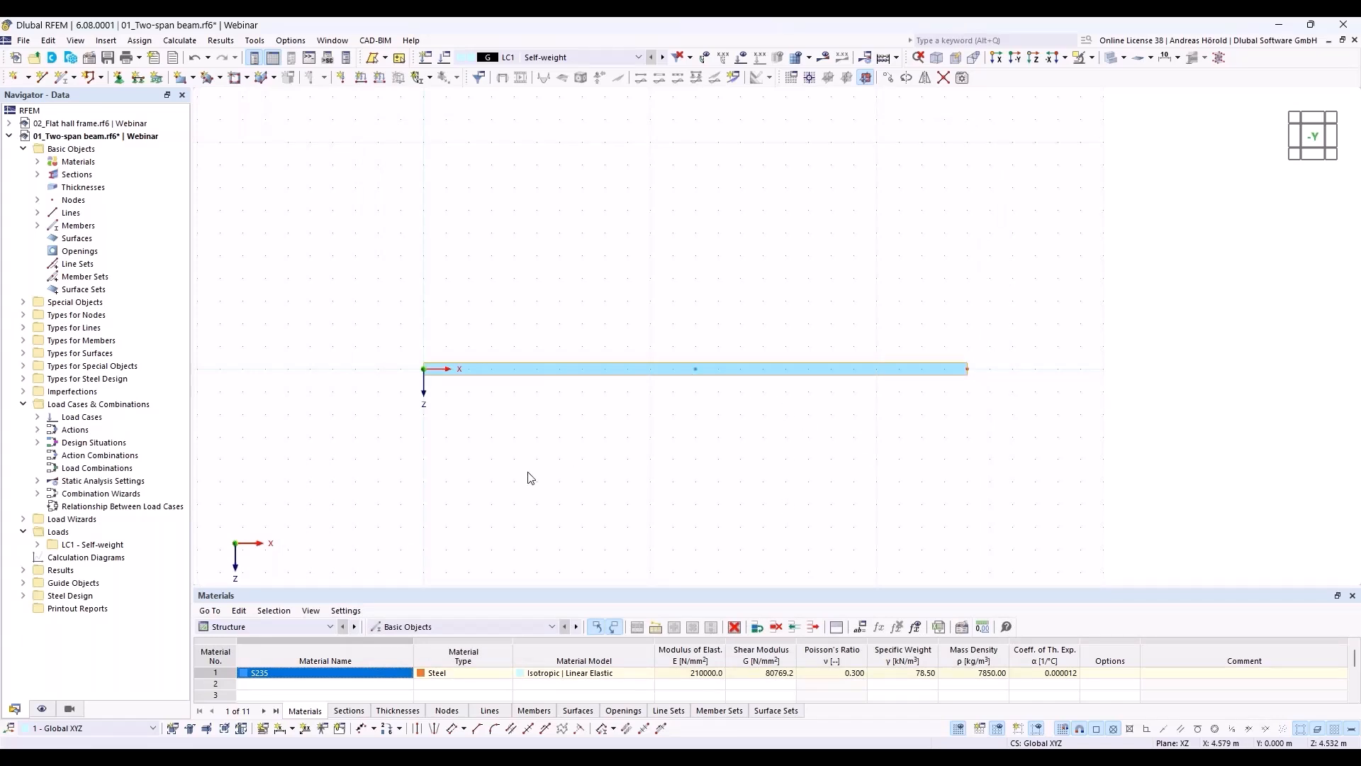
Step: Check the support conditions of the Hinged nodal support and assign it to the beam's start node at the origin
click(119, 78)
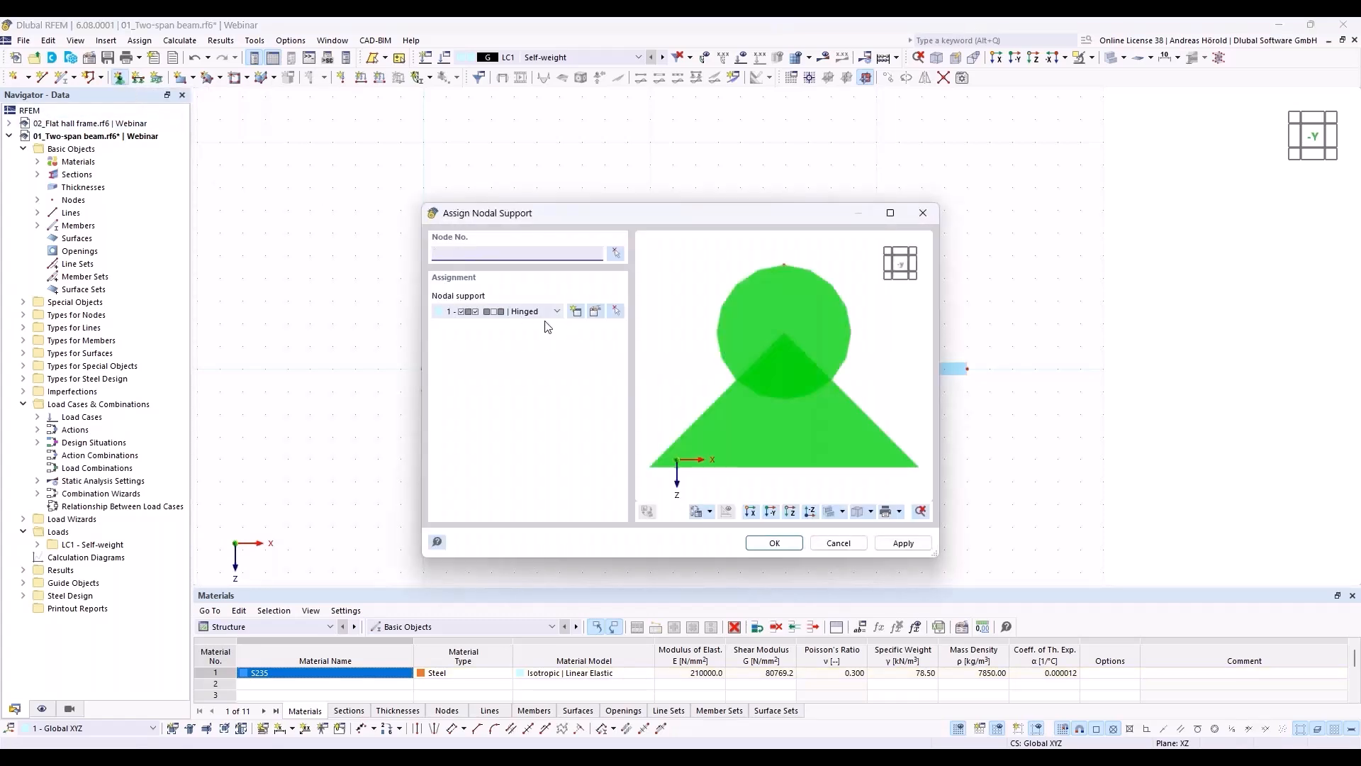
click(596, 312)
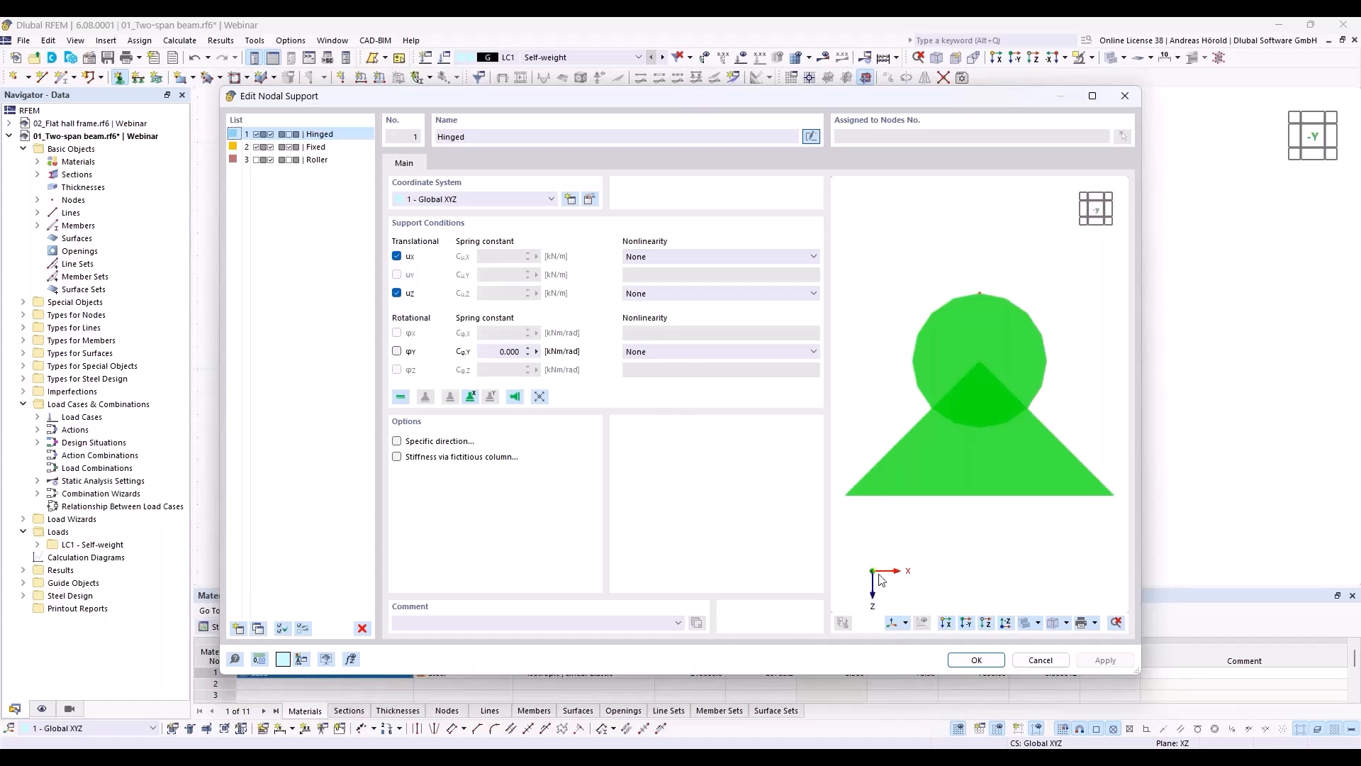
click(976, 660)
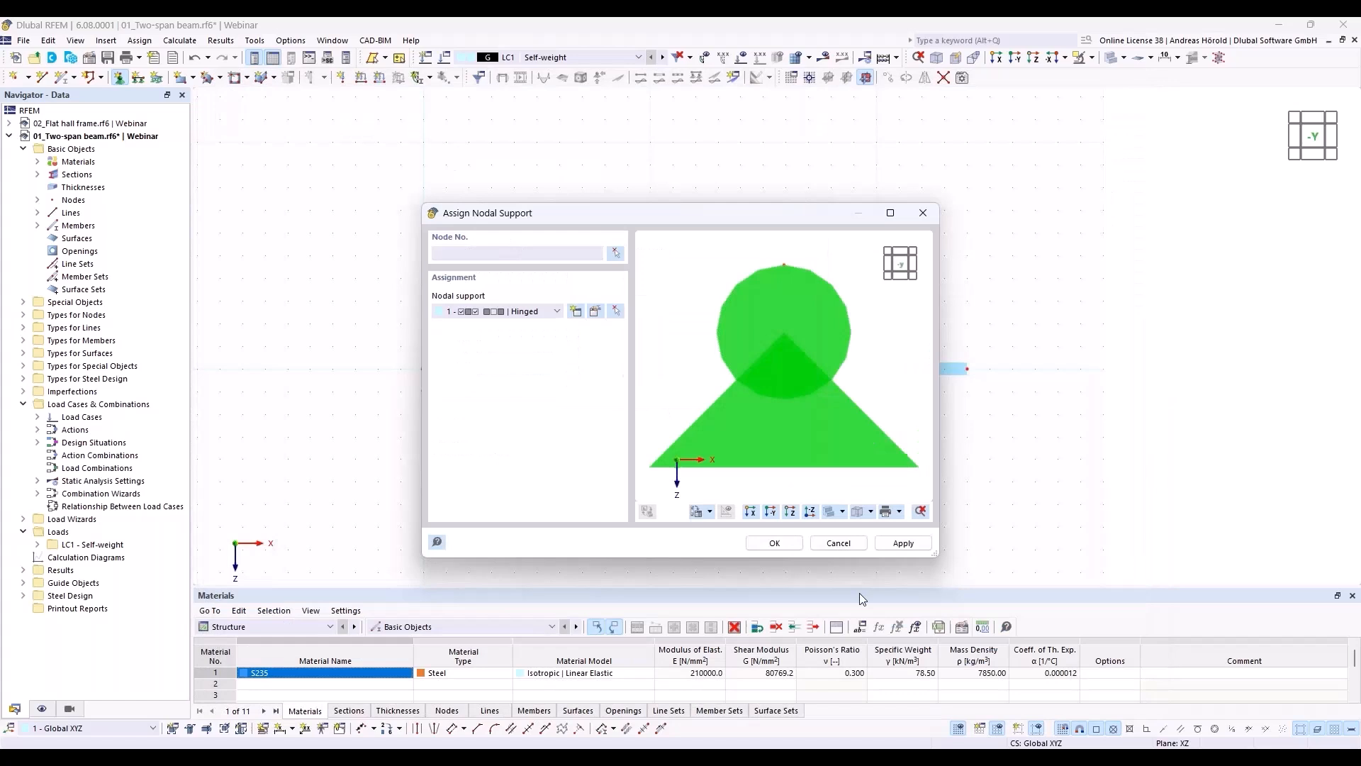
click(782, 543)
drag(366, 408, 487, 335)
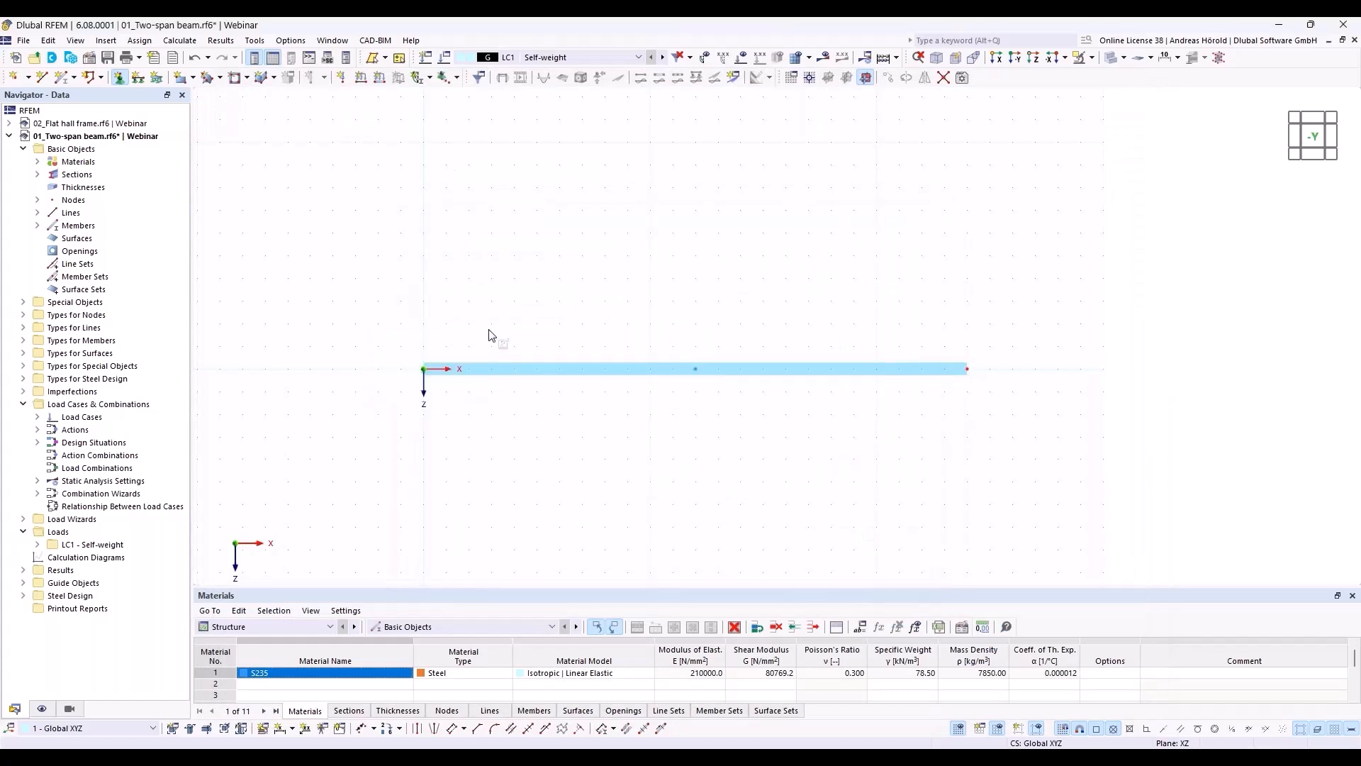
scroll(439, 395, up, 4)
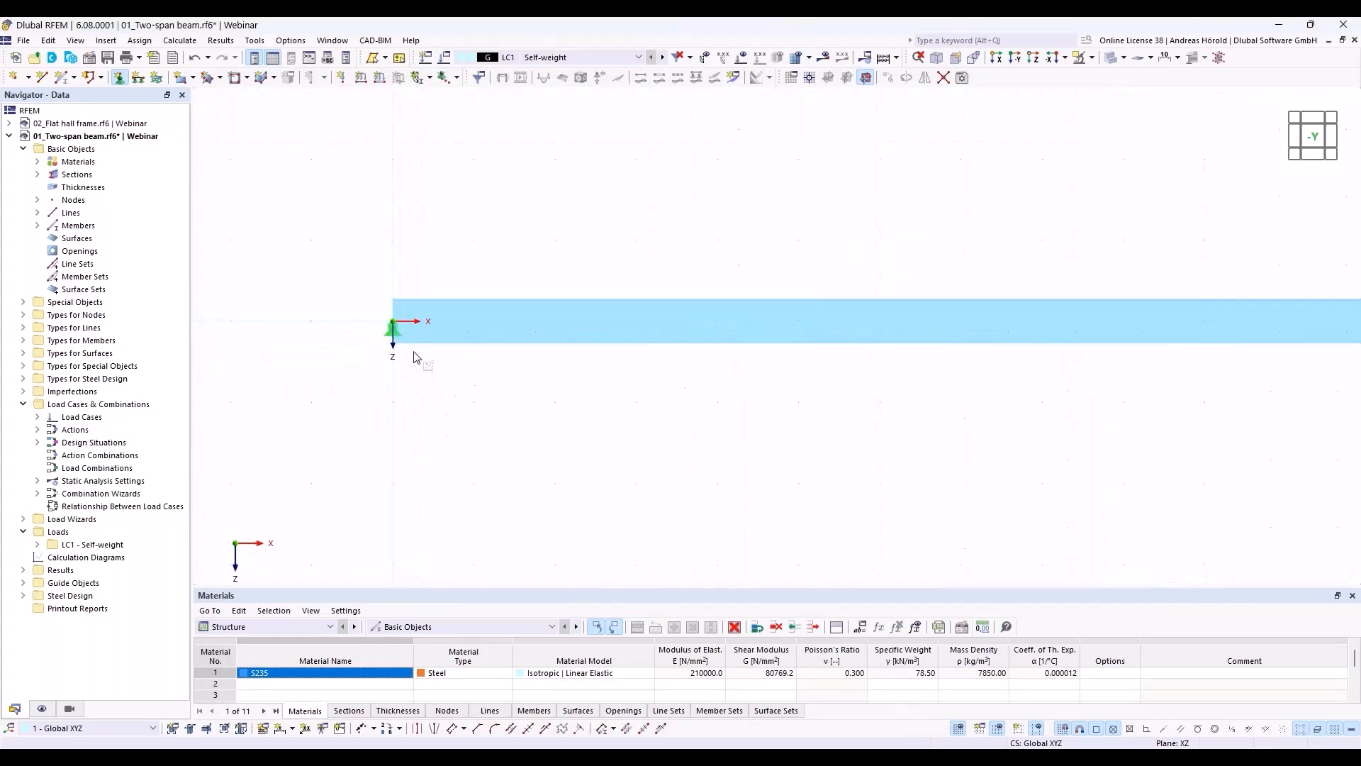
key(Escape)
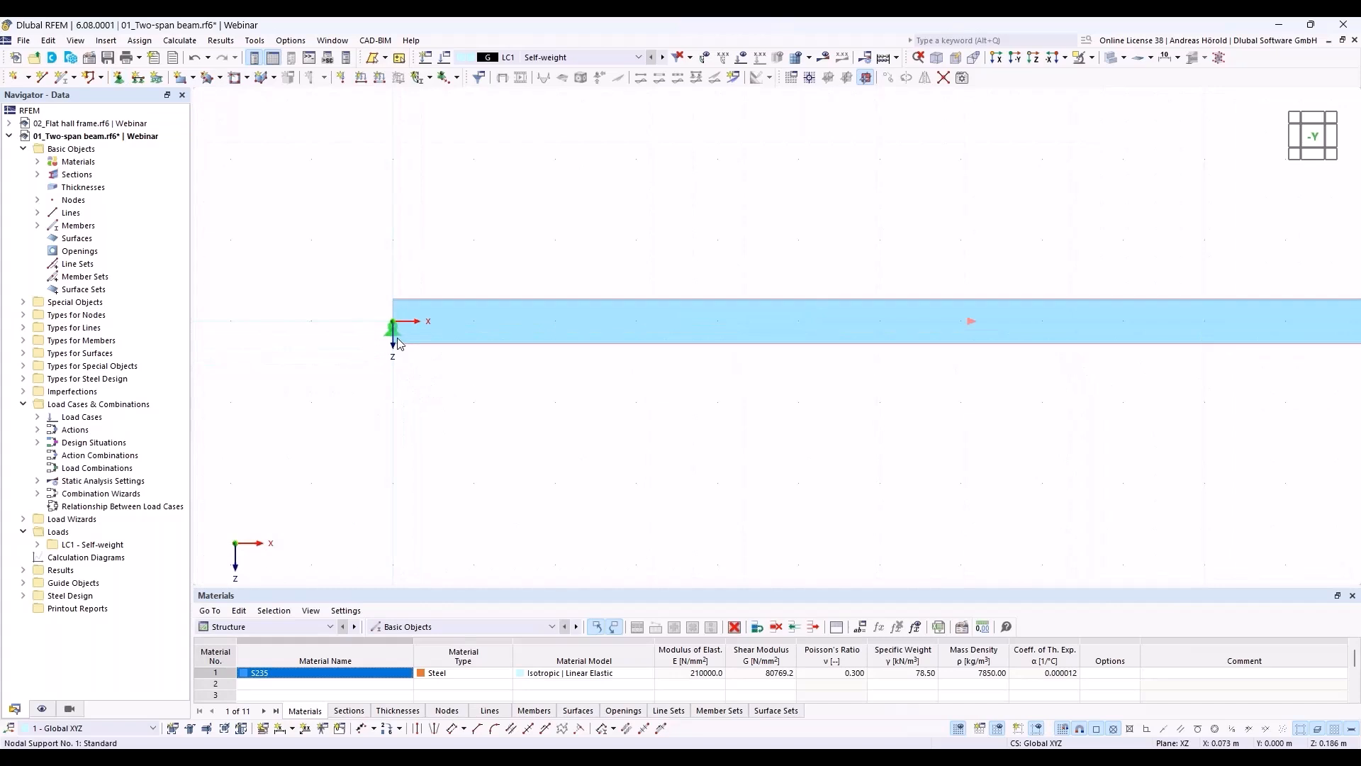
Step: Enlarge the display size of the nodal support symbol at the beam's start node
right_click(389, 330)
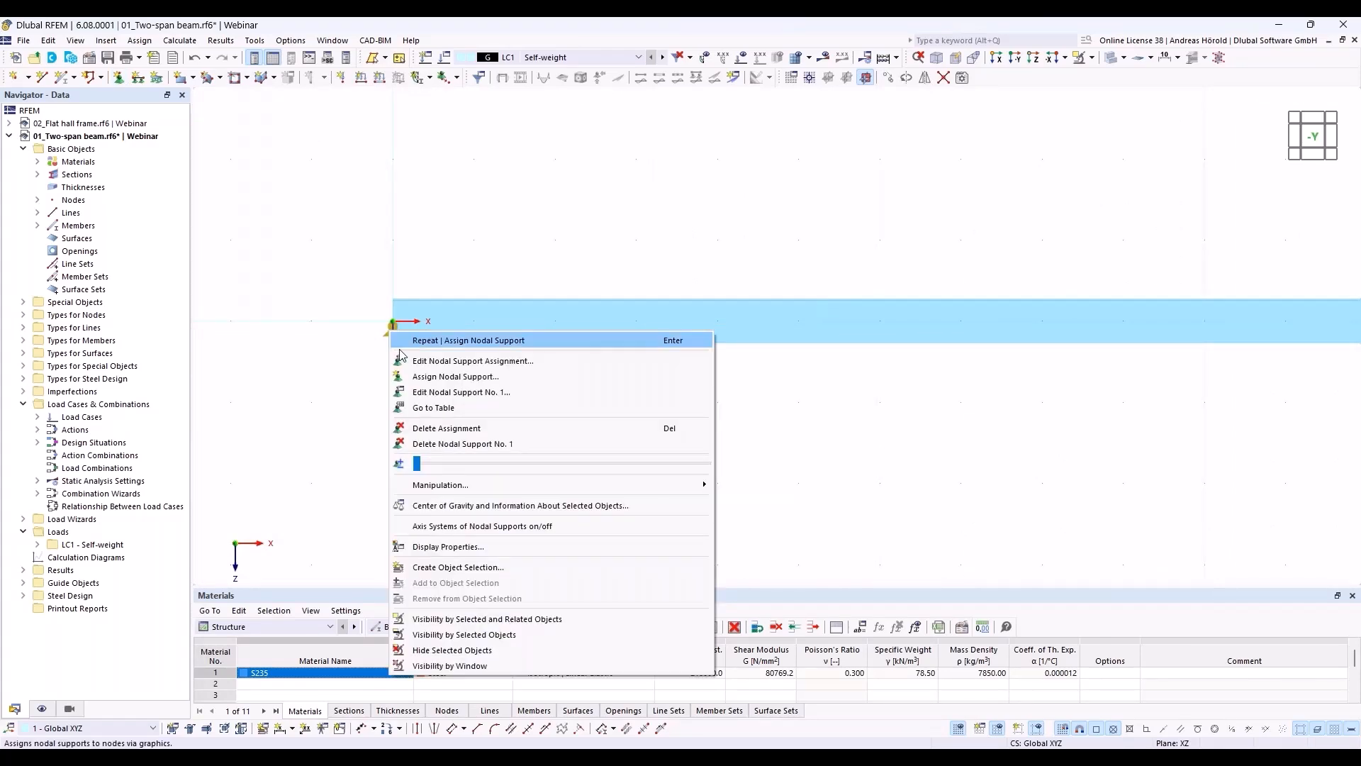
drag(418, 467, 528, 478)
click(785, 467)
click(785, 467)
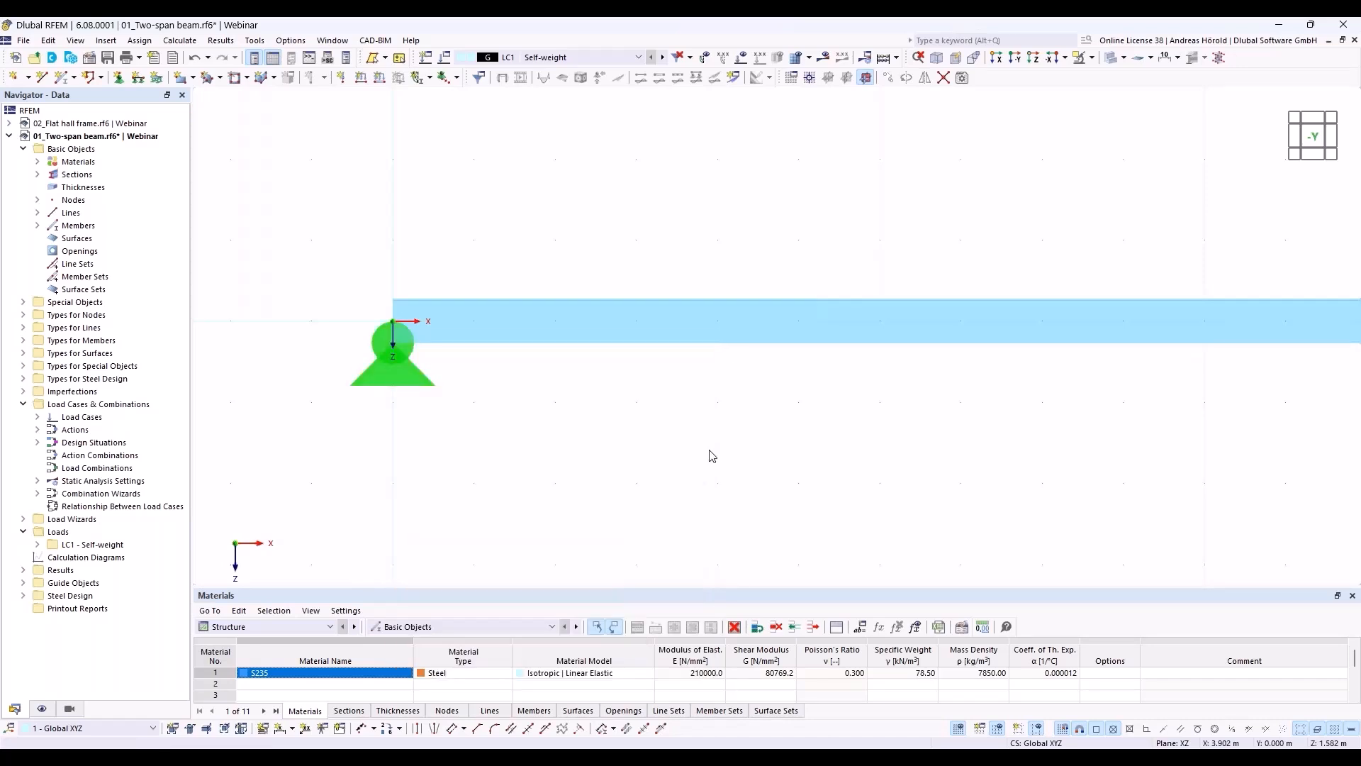
Step: Choose the Fixed nodal support for assignment and release its φY rotation and uX translation, leaving only uZ restrained
scroll(711, 453, down, 4)
middle_drag(738, 457, 568, 407)
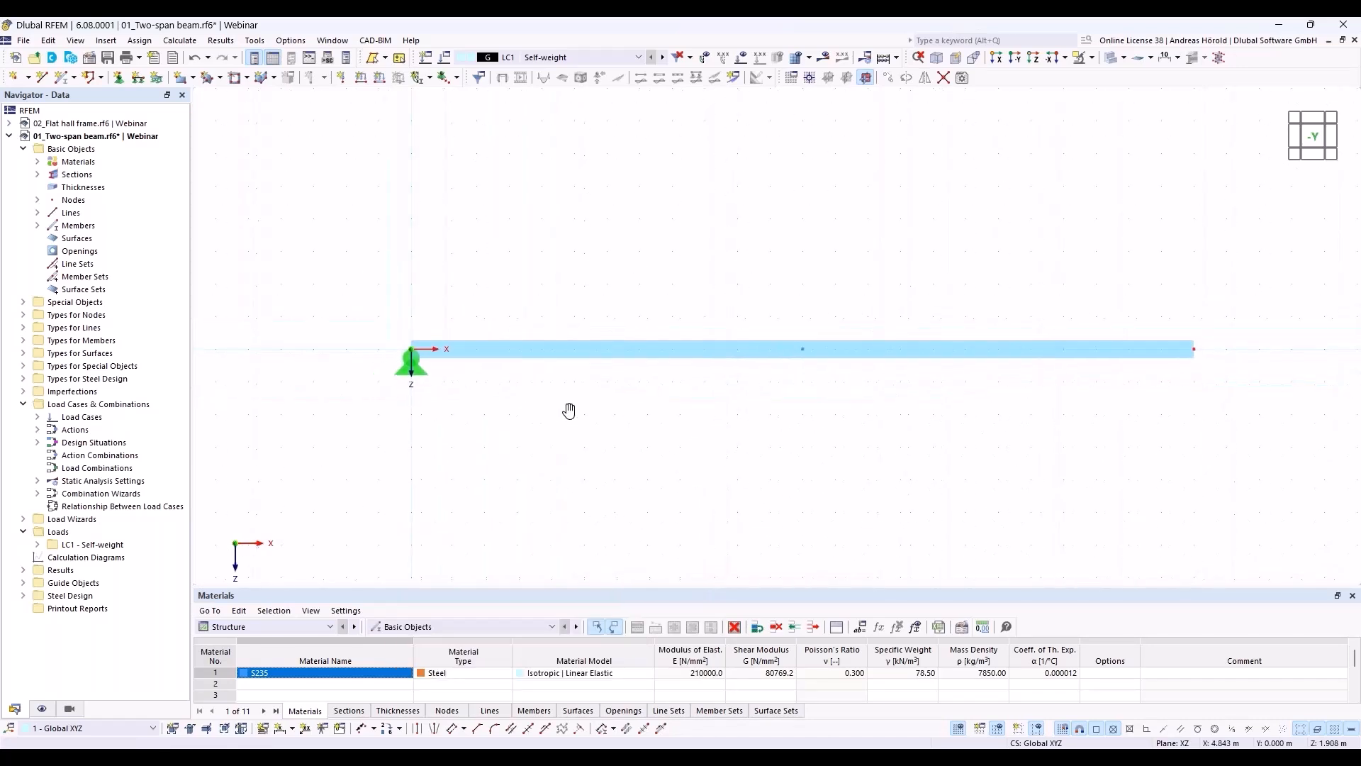
click(120, 78)
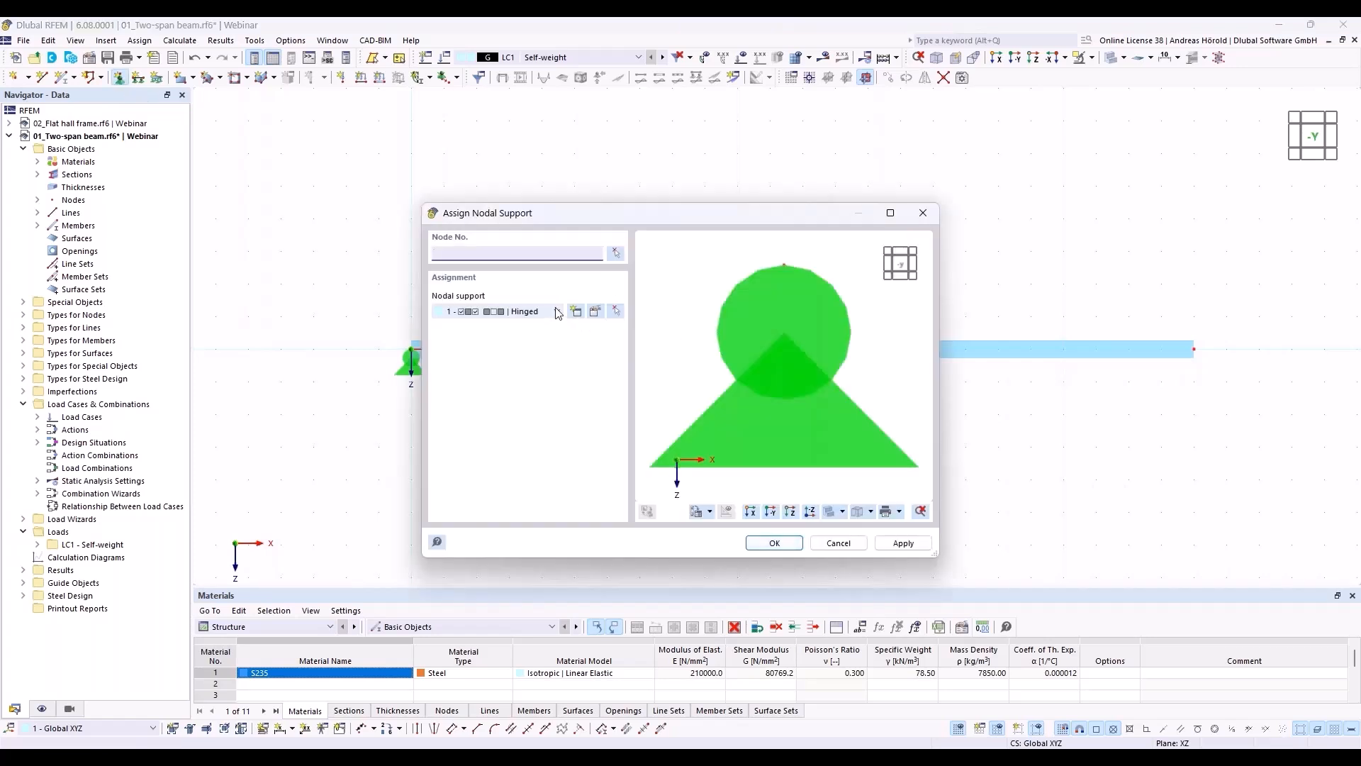
click(557, 312)
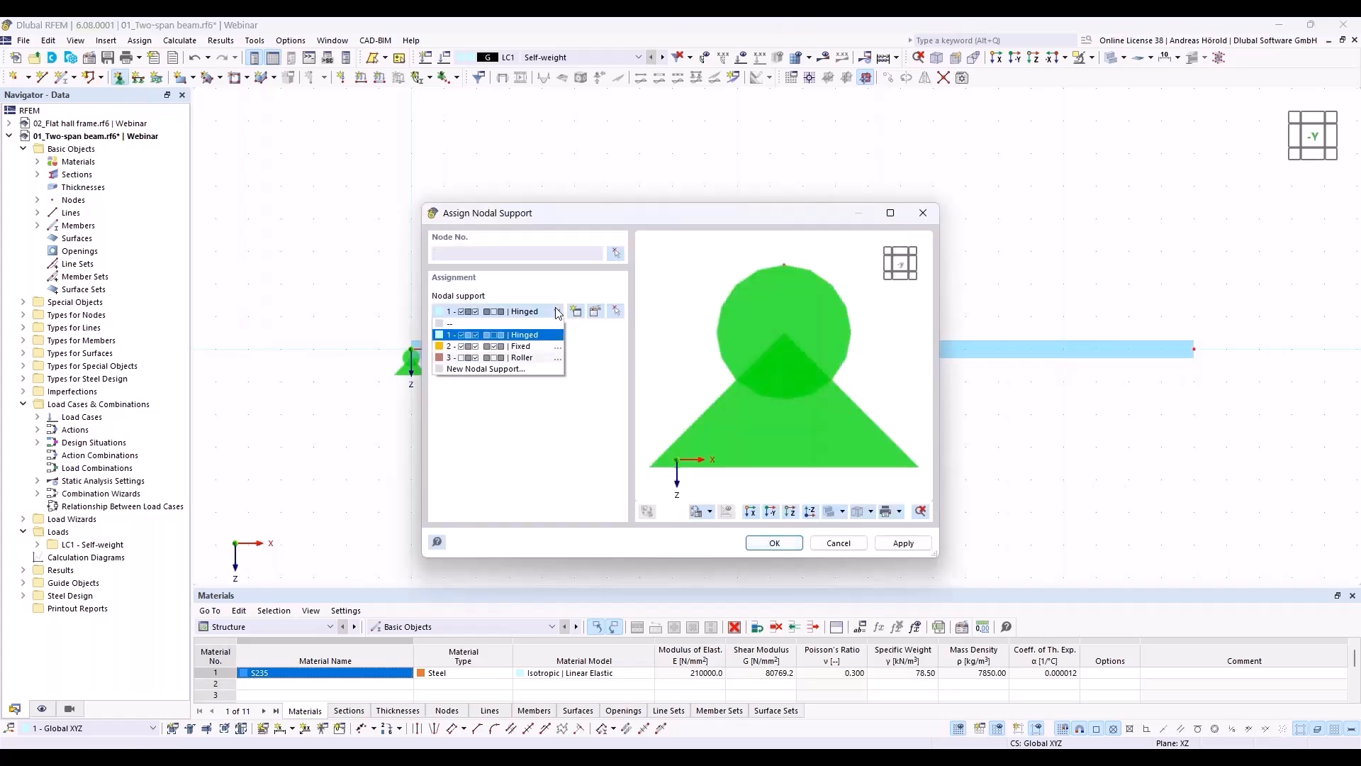
click(539, 347)
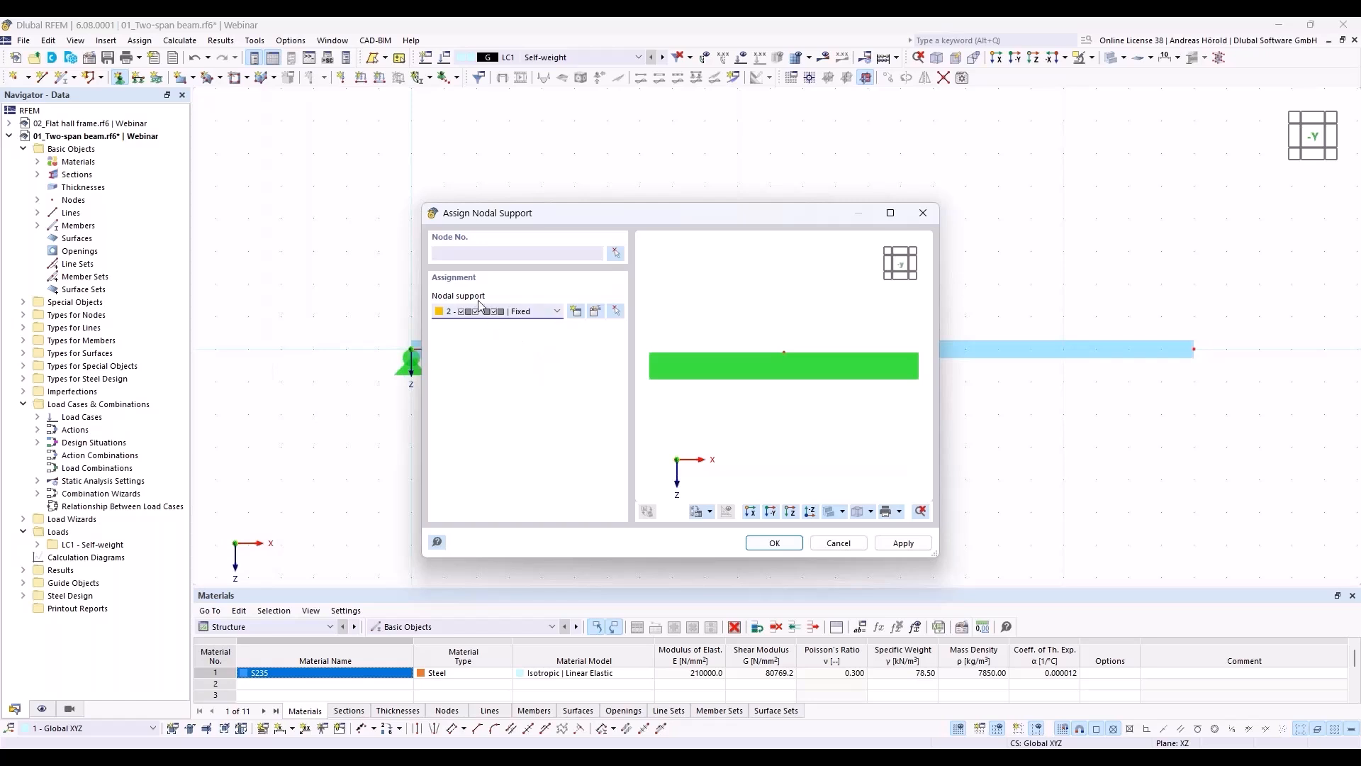
click(596, 312)
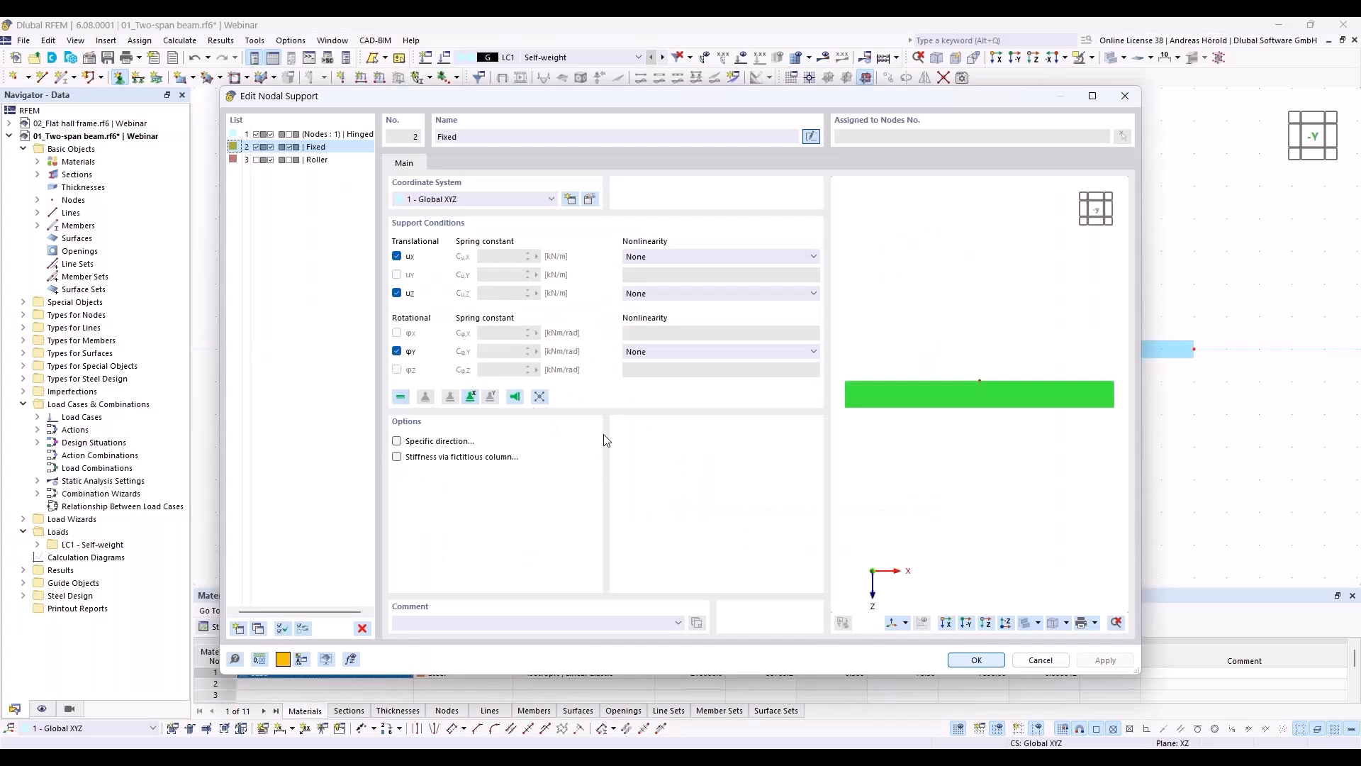
click(398, 351)
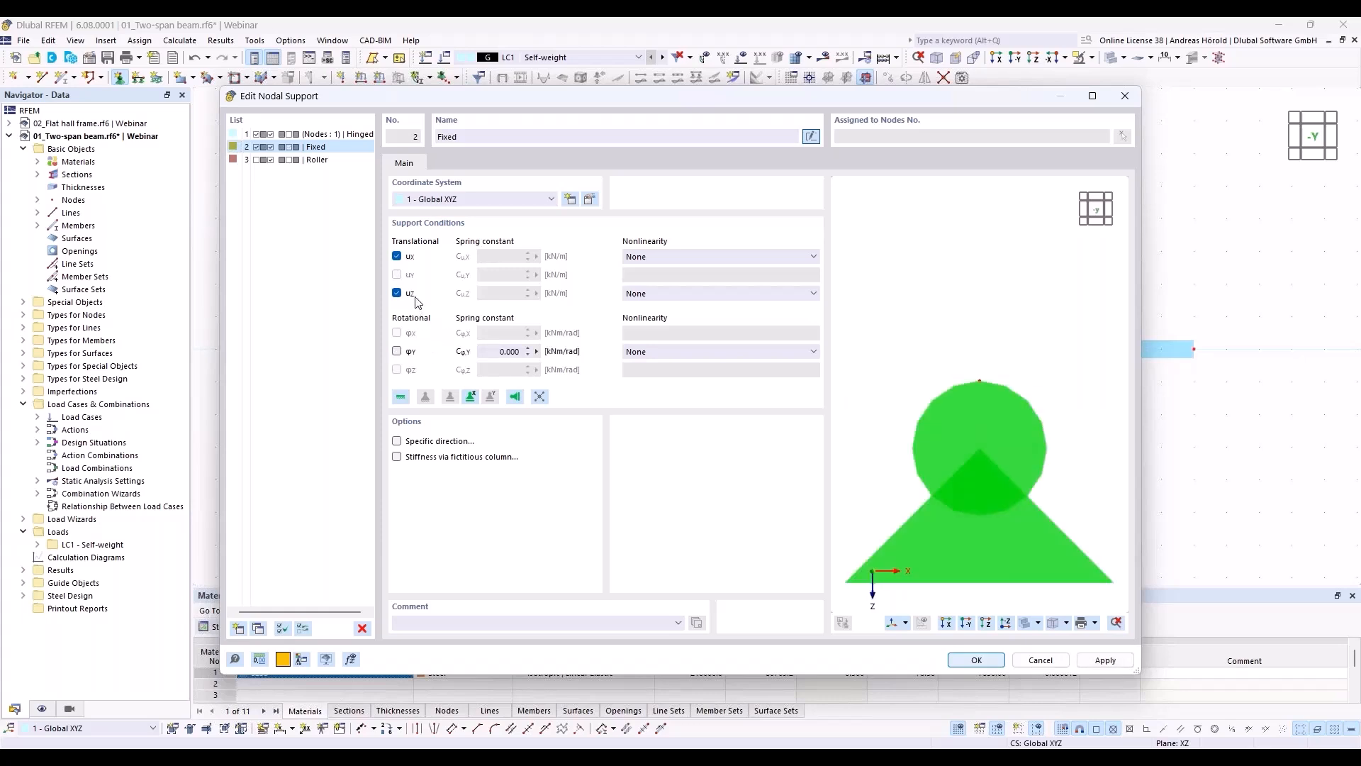
click(397, 257)
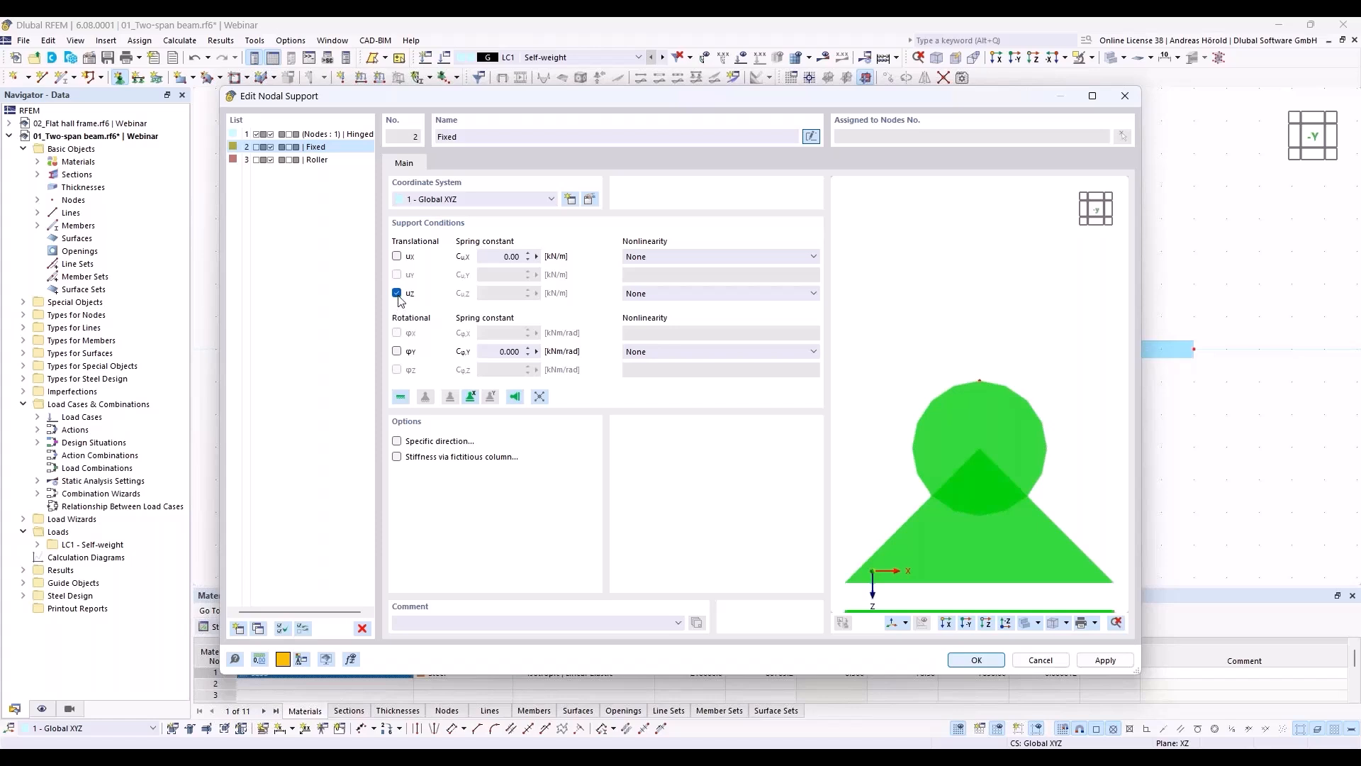
click(974, 660)
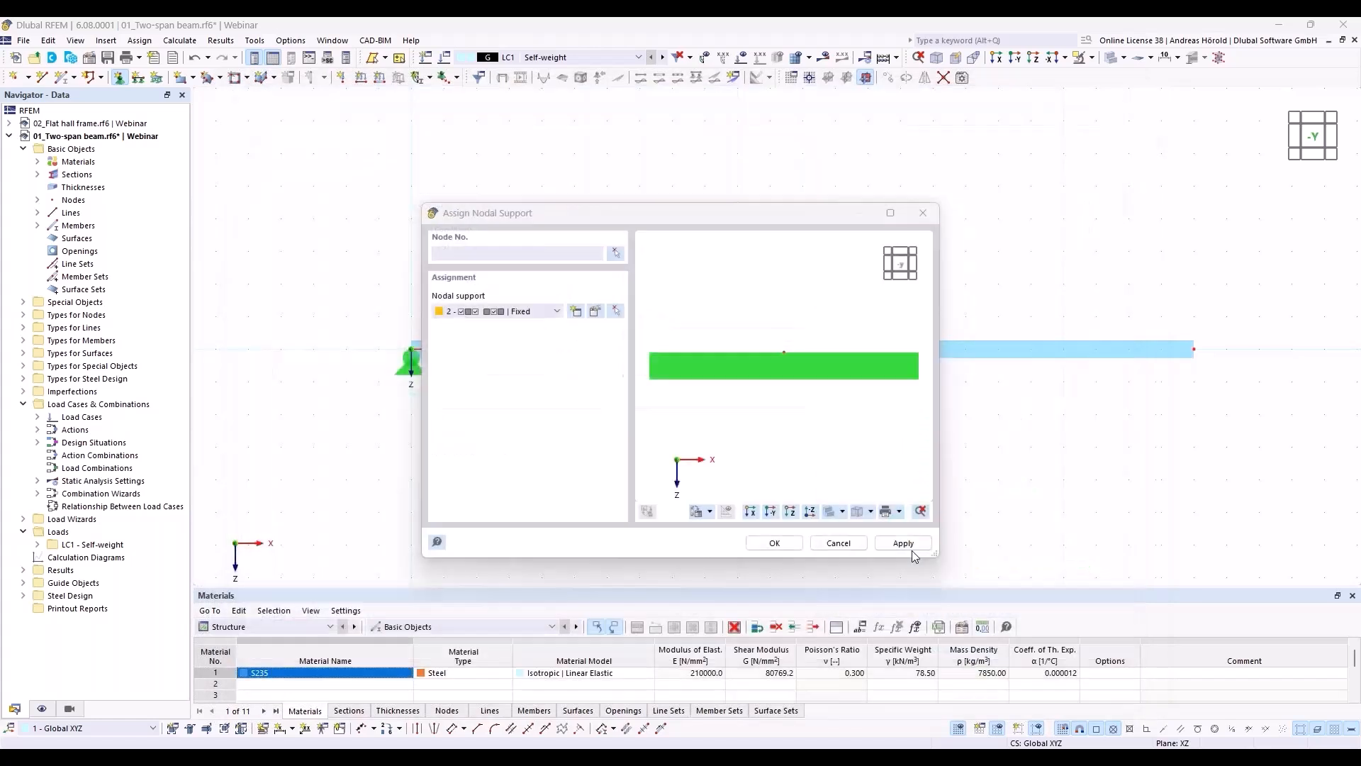
Step: Assign the modified Fixed support to the beam's intermediate node and end node
click(772, 544)
drag(757, 405, 1283, 306)
key(Escape)
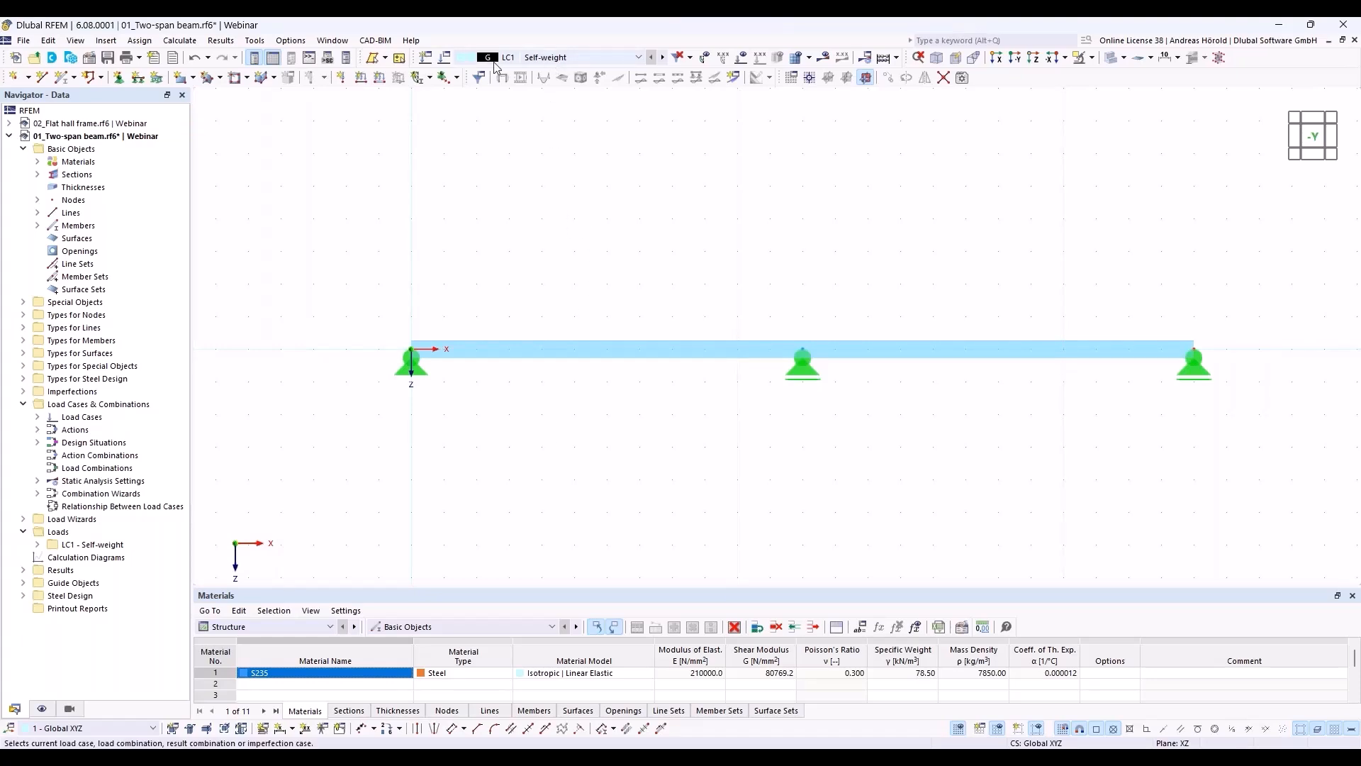
Step: Check the settings of load case LC1 Self-weight, including its active self-weight and action category, without changing them
click(444, 60)
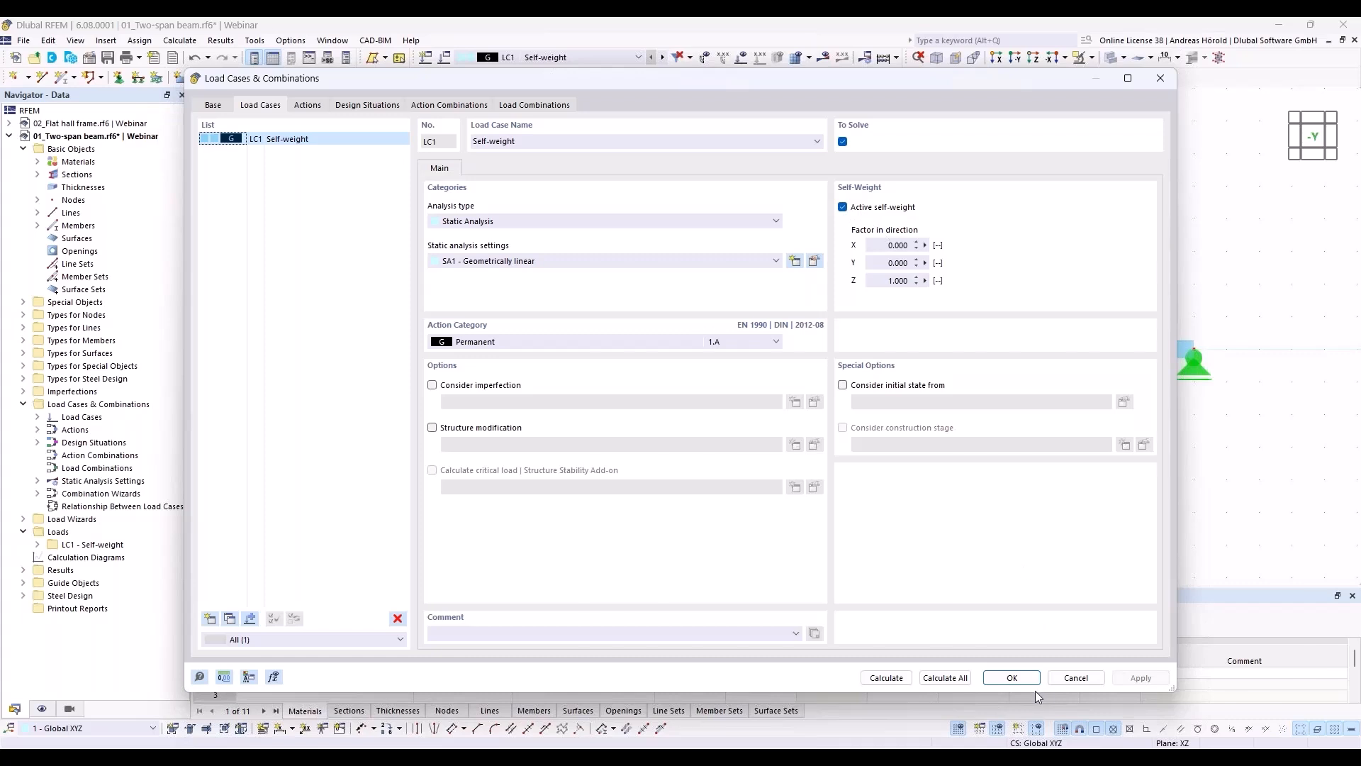
click(1077, 678)
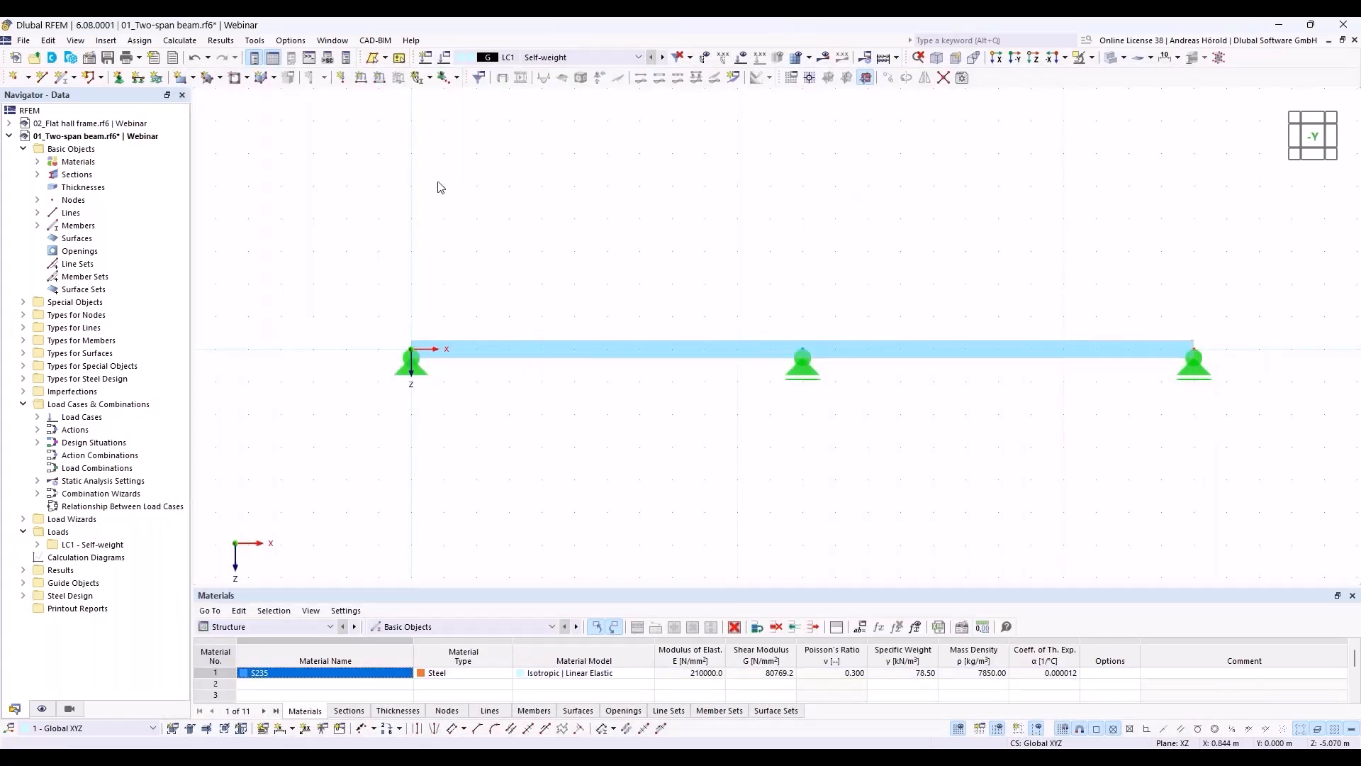
Step: Start a new member load in LC1 and review the load type, distribution and direction options, keeping Force, Uniform and ZL
click(380, 79)
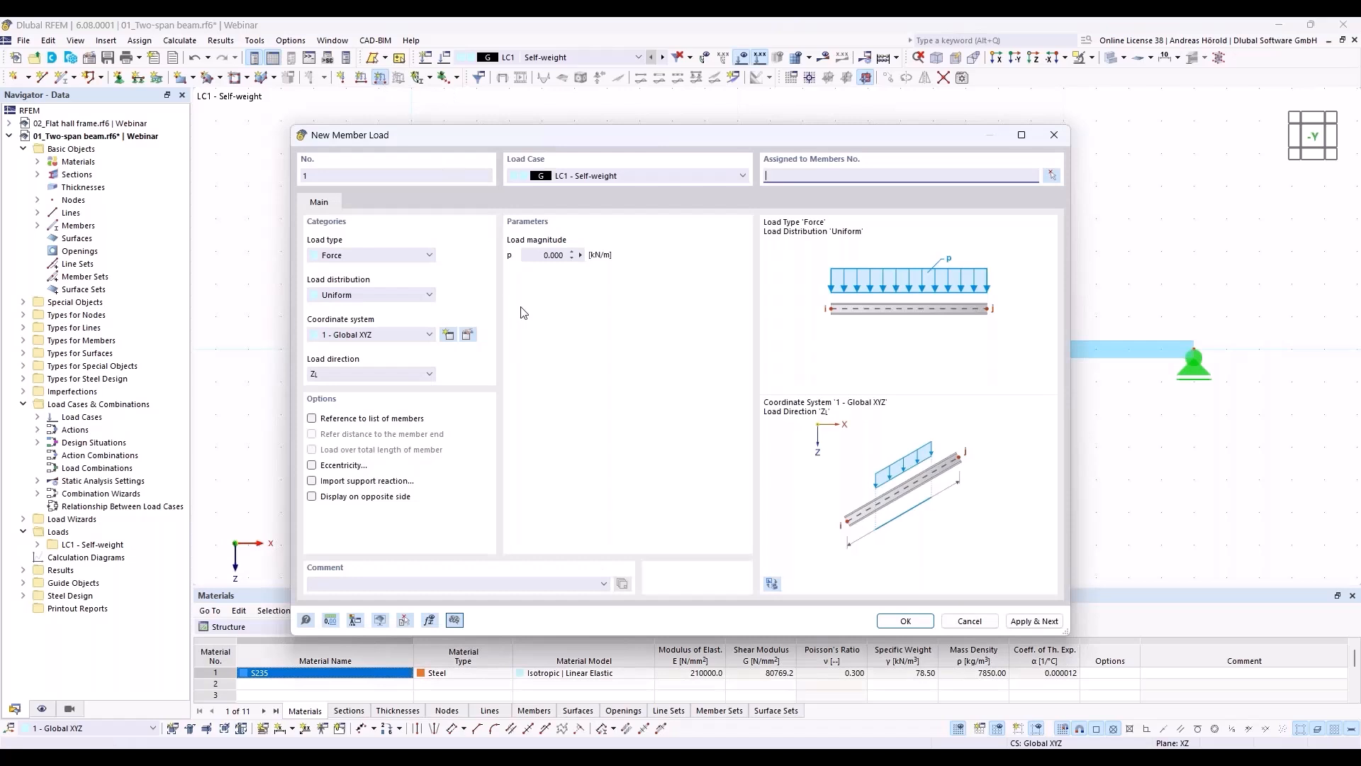
click(354, 256)
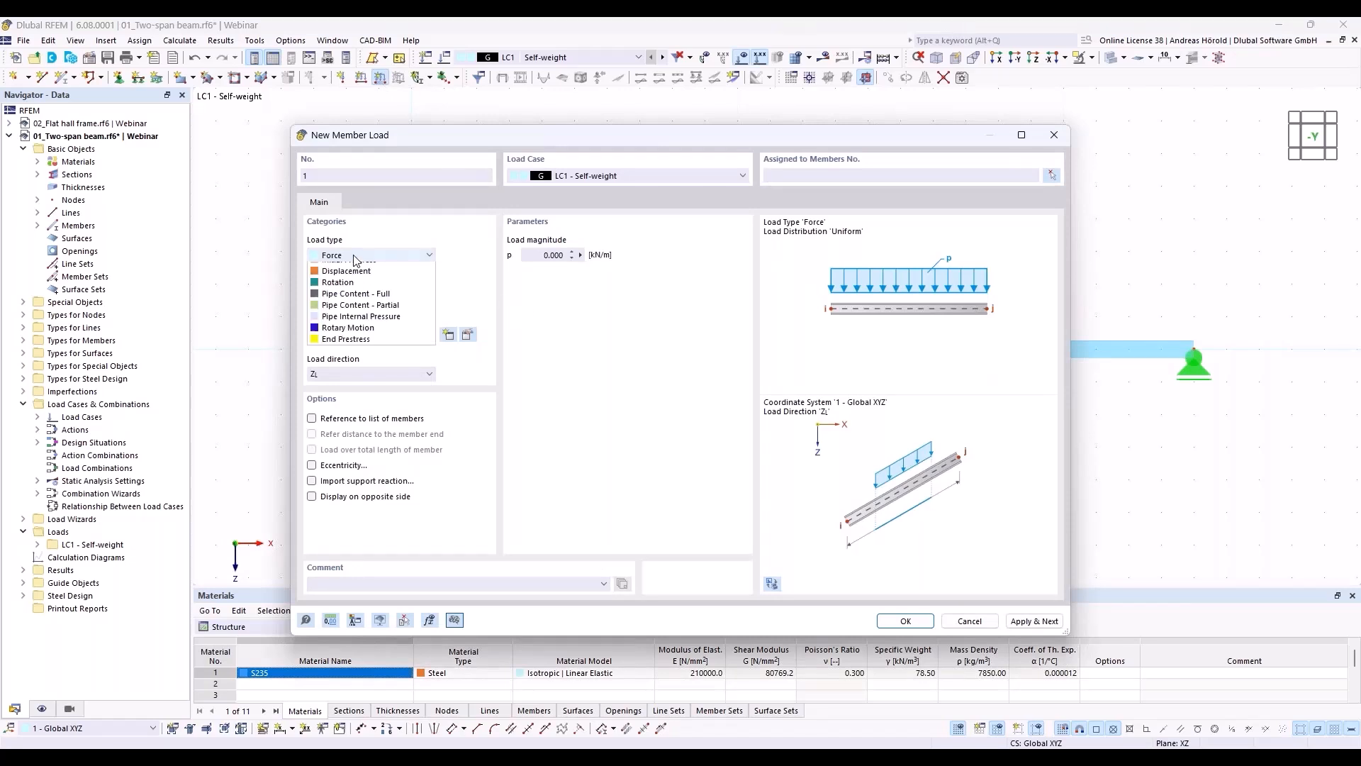
click(354, 255)
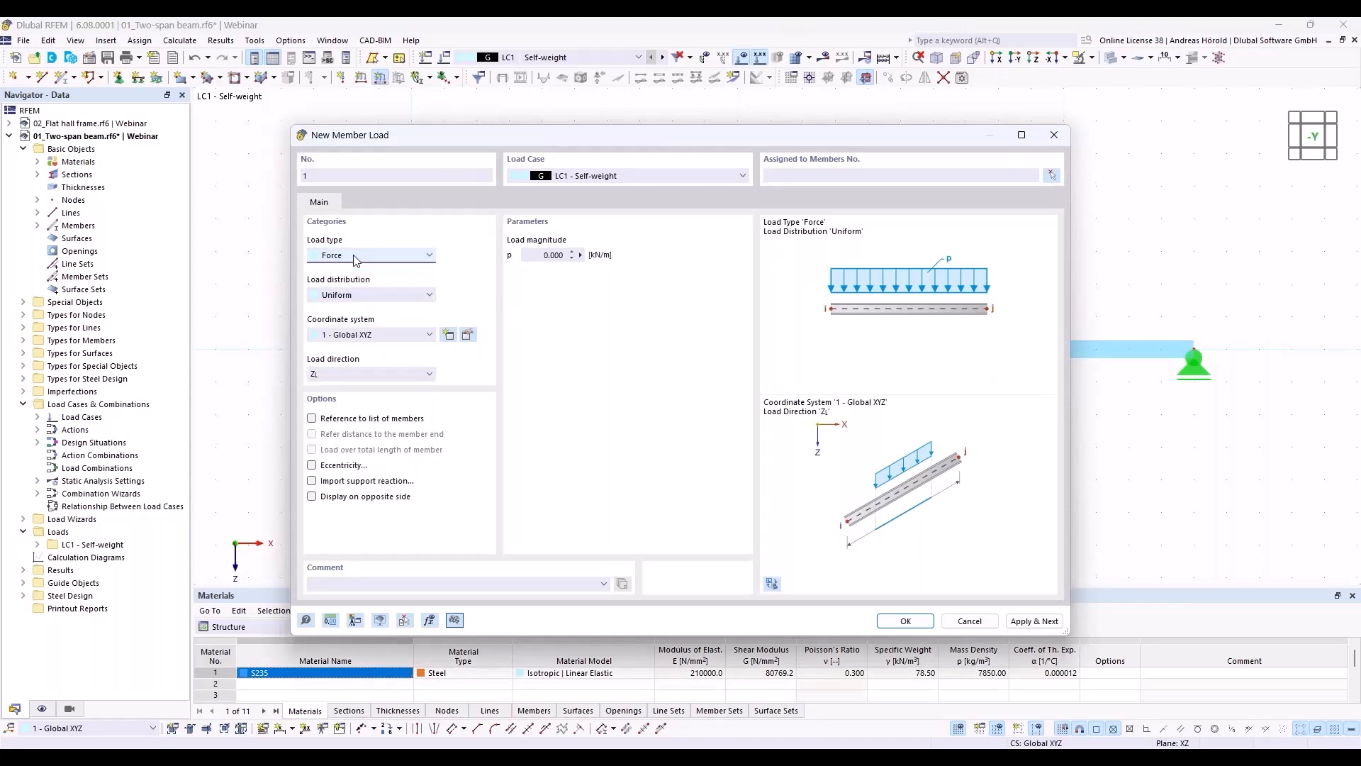
click(359, 295)
click(358, 295)
click(387, 295)
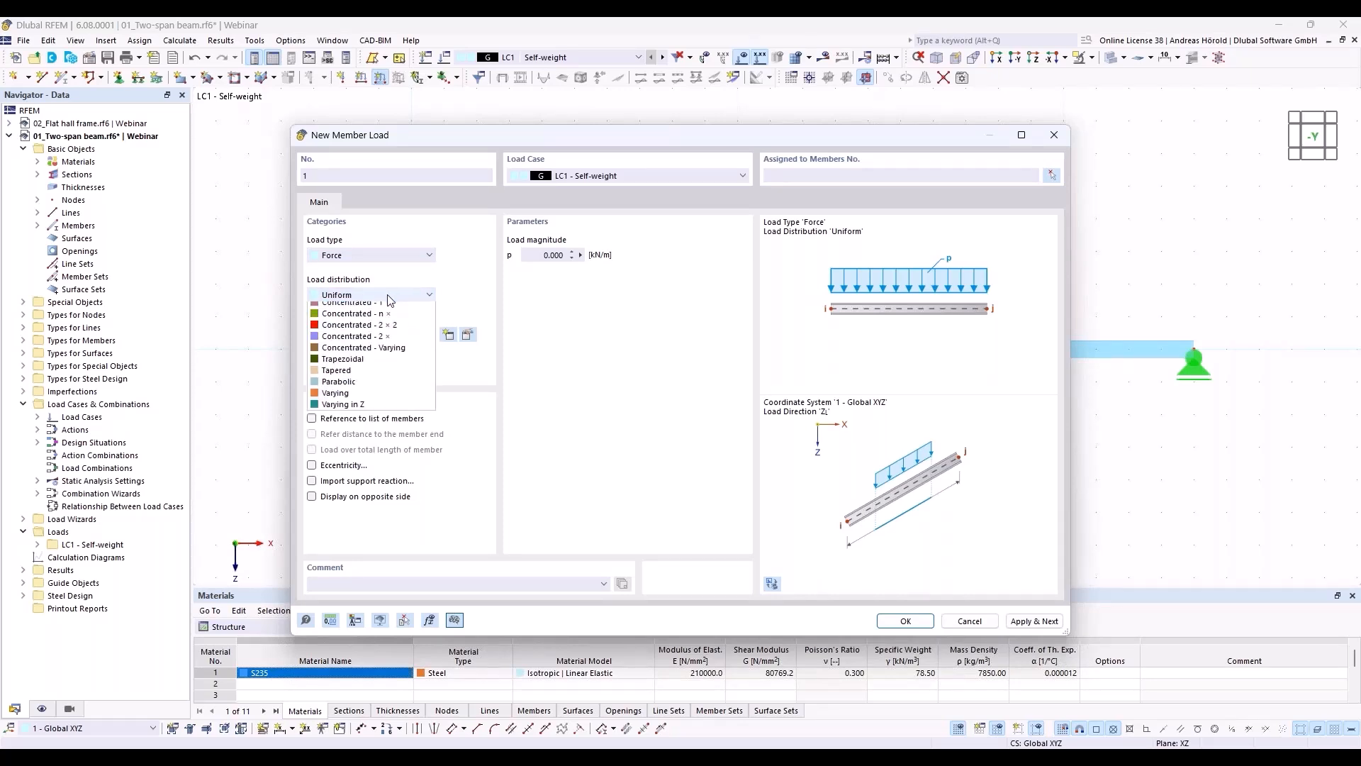
click(387, 295)
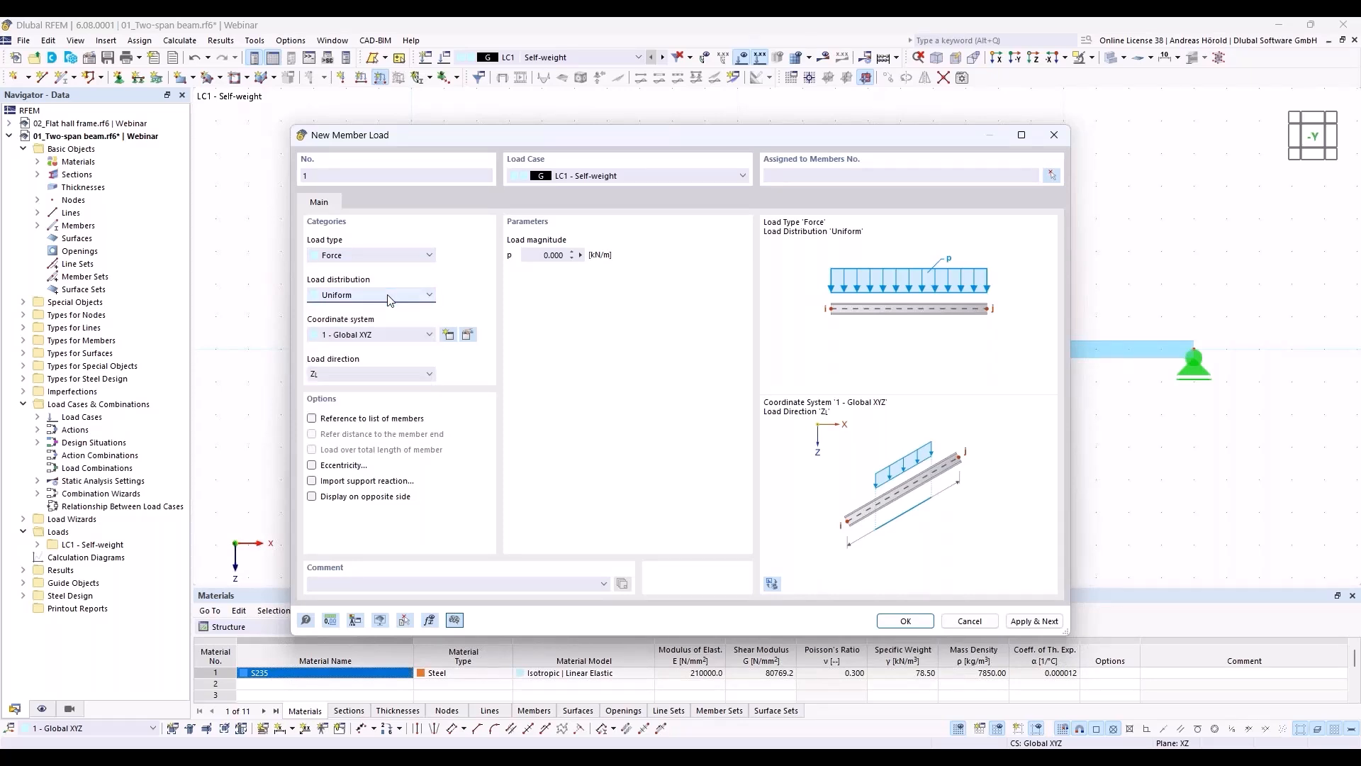
click(350, 377)
click(350, 377)
Step: Set the LC1 member load magnitude to 8 kN/m and assign the load to the beam
click(537, 254)
text(8)
click(903, 623)
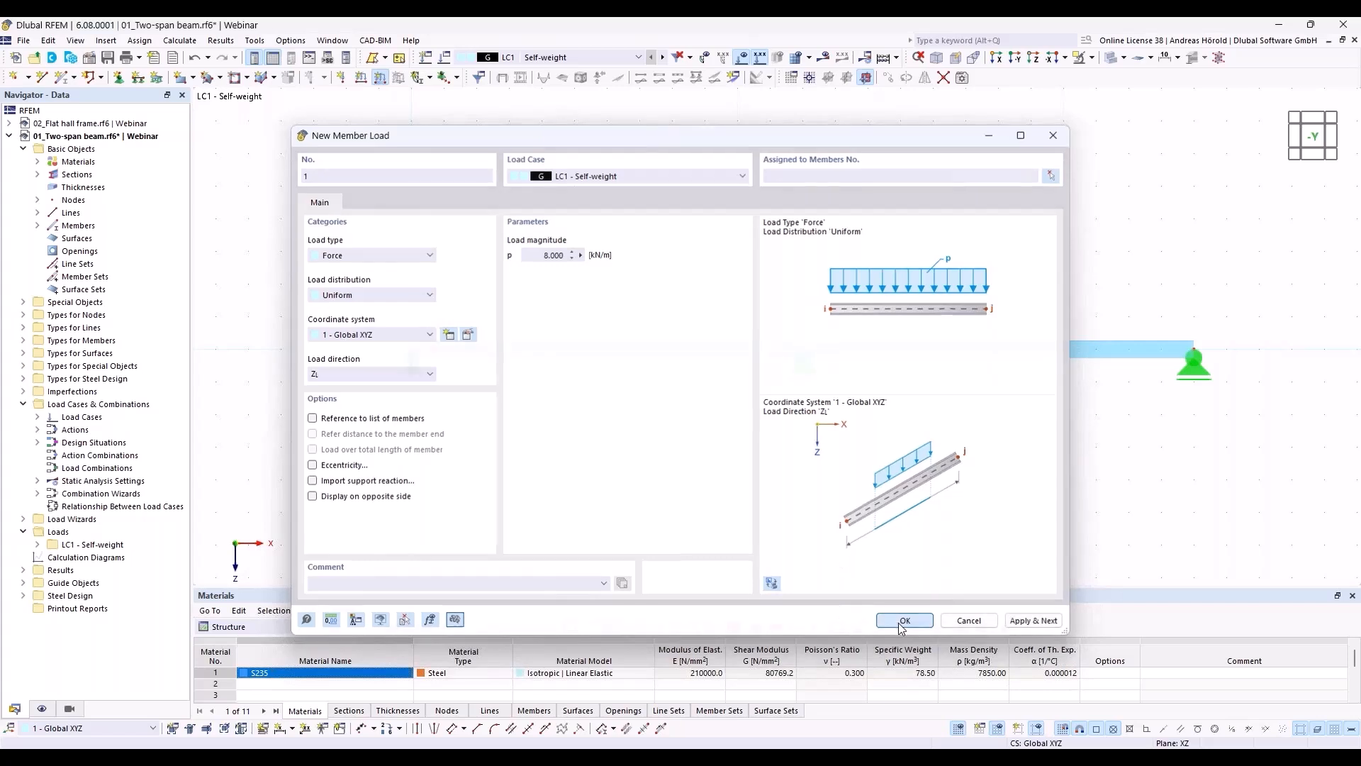
click(695, 344)
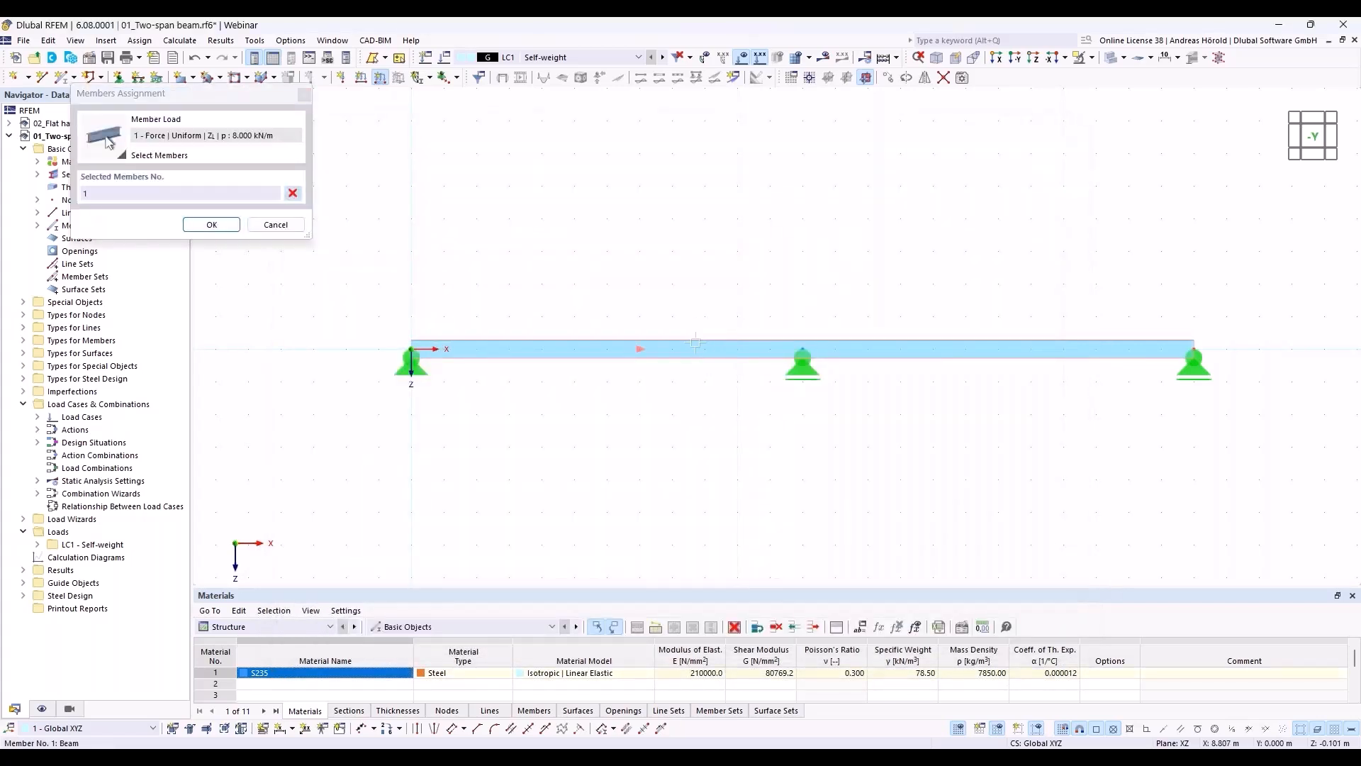
click(212, 224)
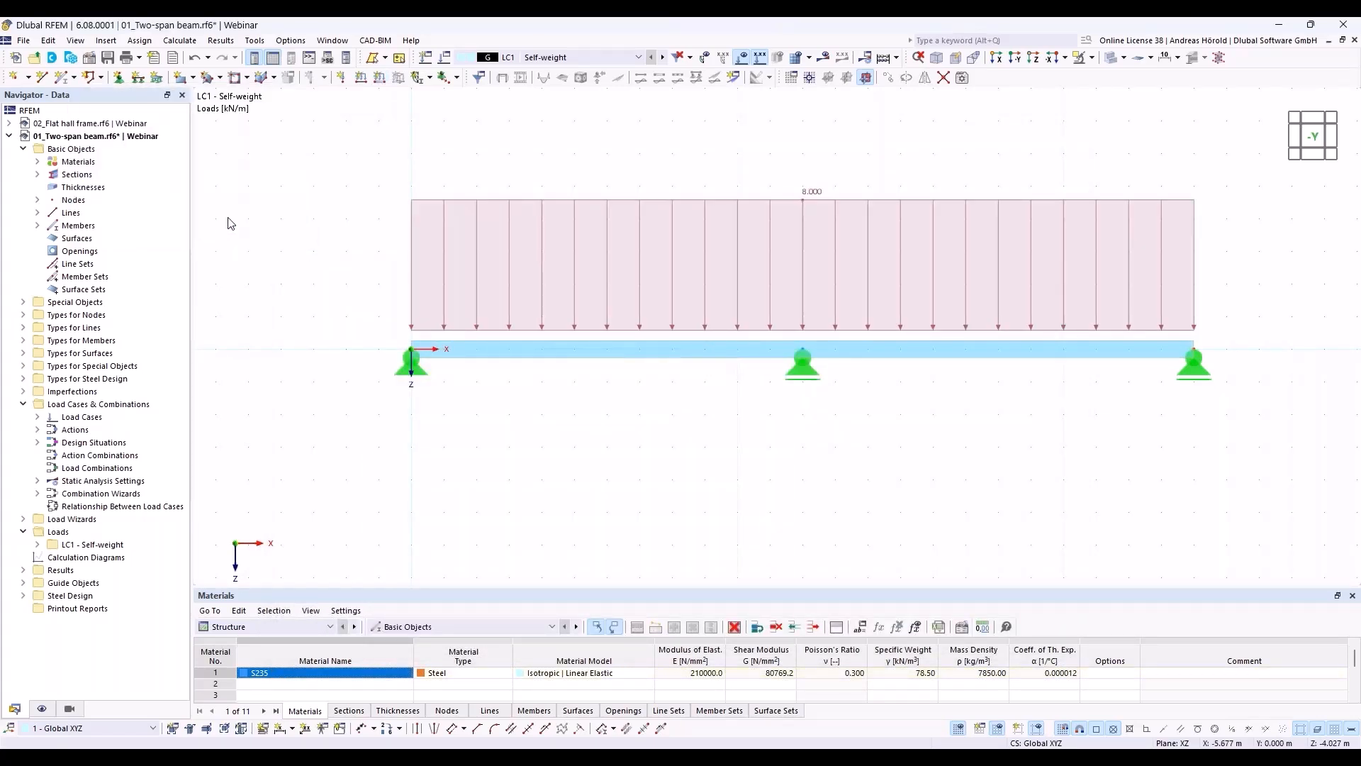
Step: Create load case LC2 named Imposed load with the action category Imposed loads - category A: domestic, residential areas
click(426, 60)
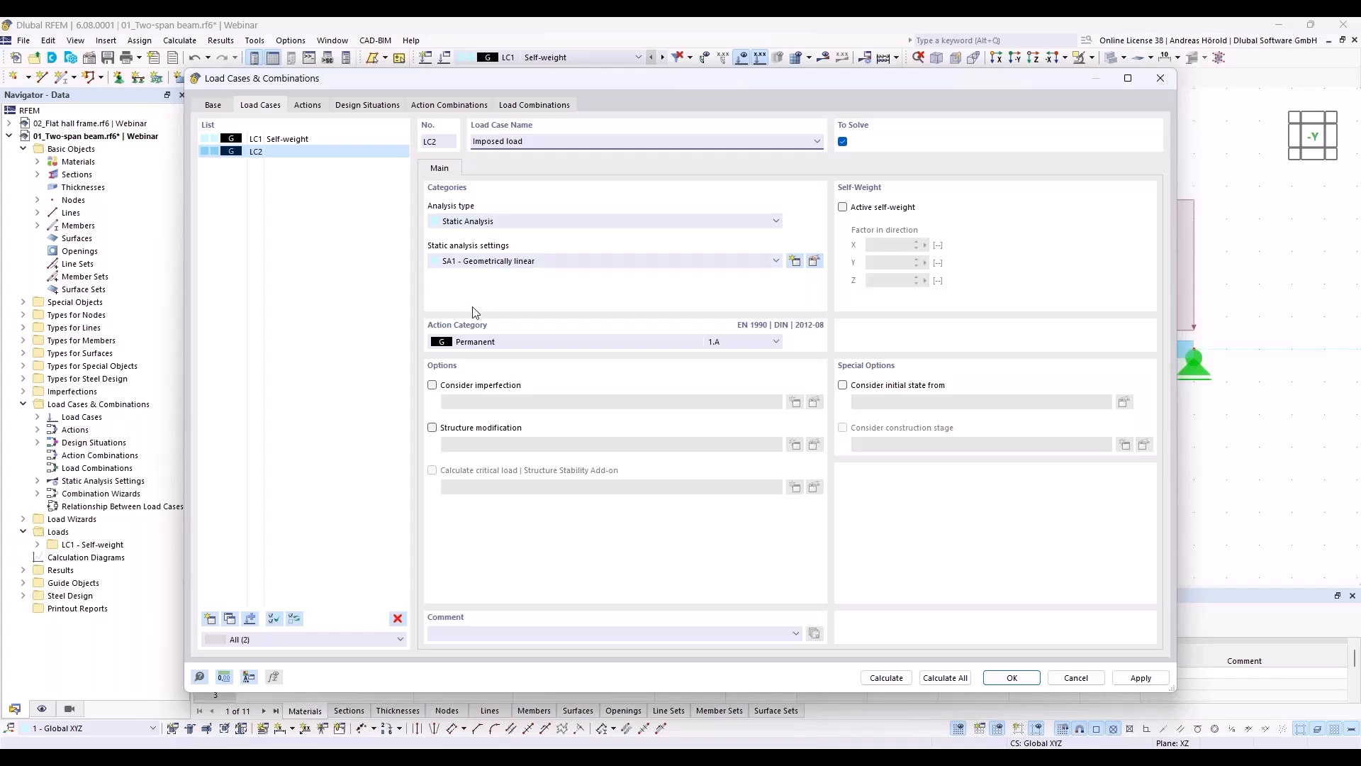
click(496, 343)
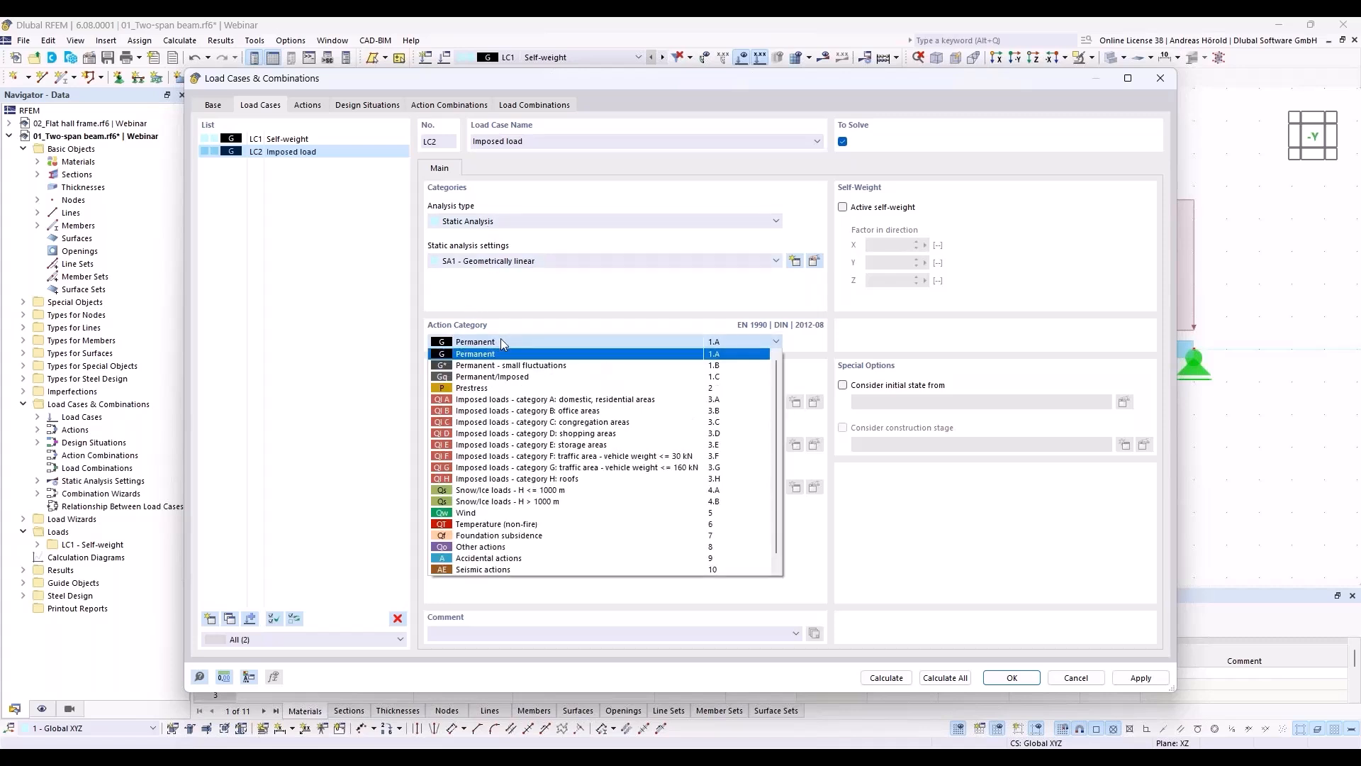
click(555, 400)
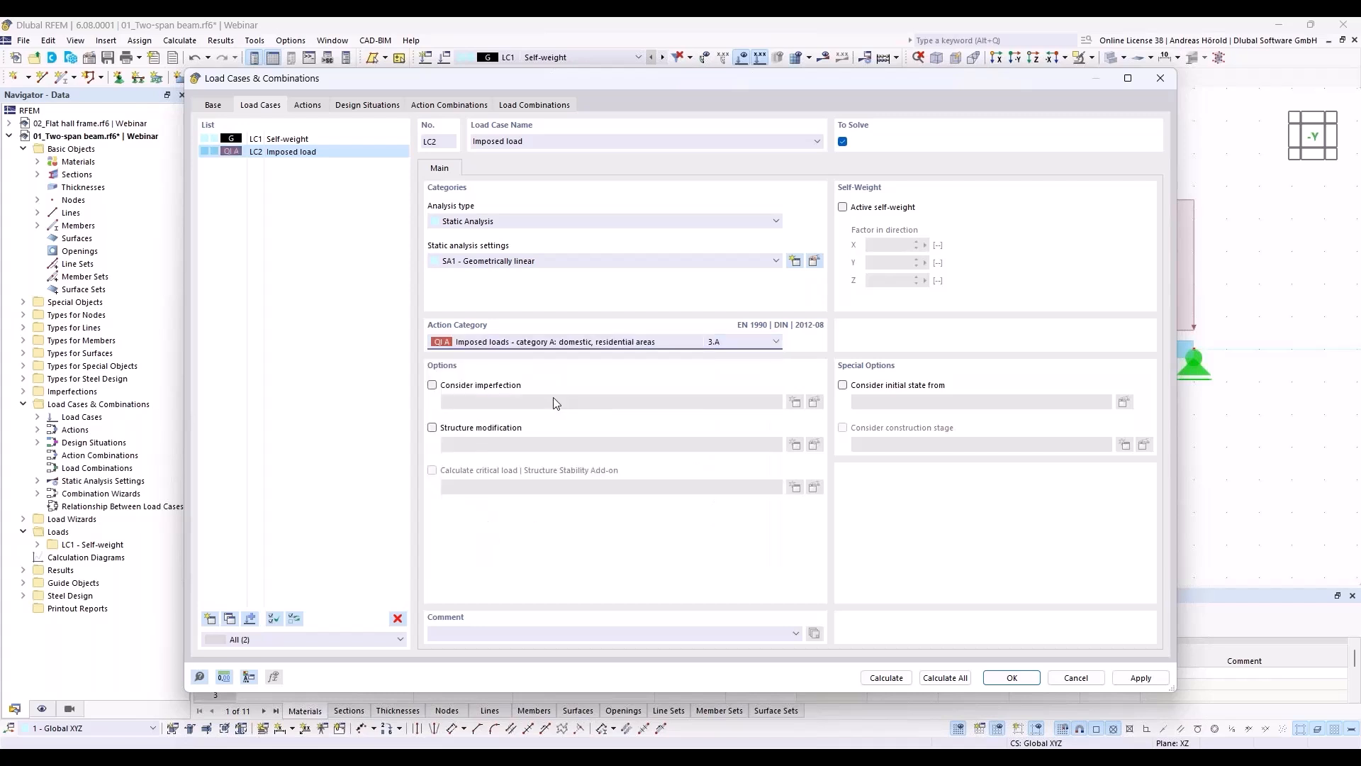
click(1016, 678)
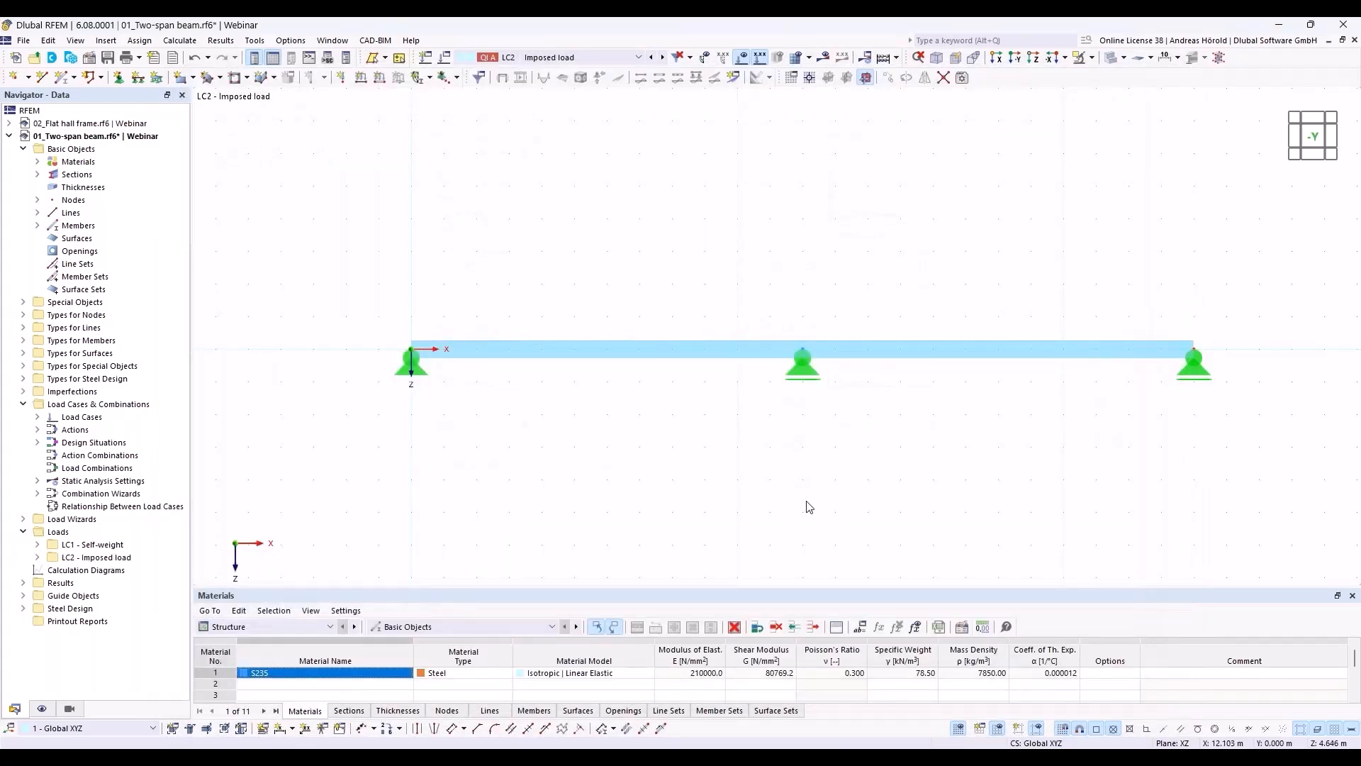
Step: Add a uniform member force of 12 kN/m in direction ZL to the beam in LC2
click(379, 78)
double_click(532, 252)
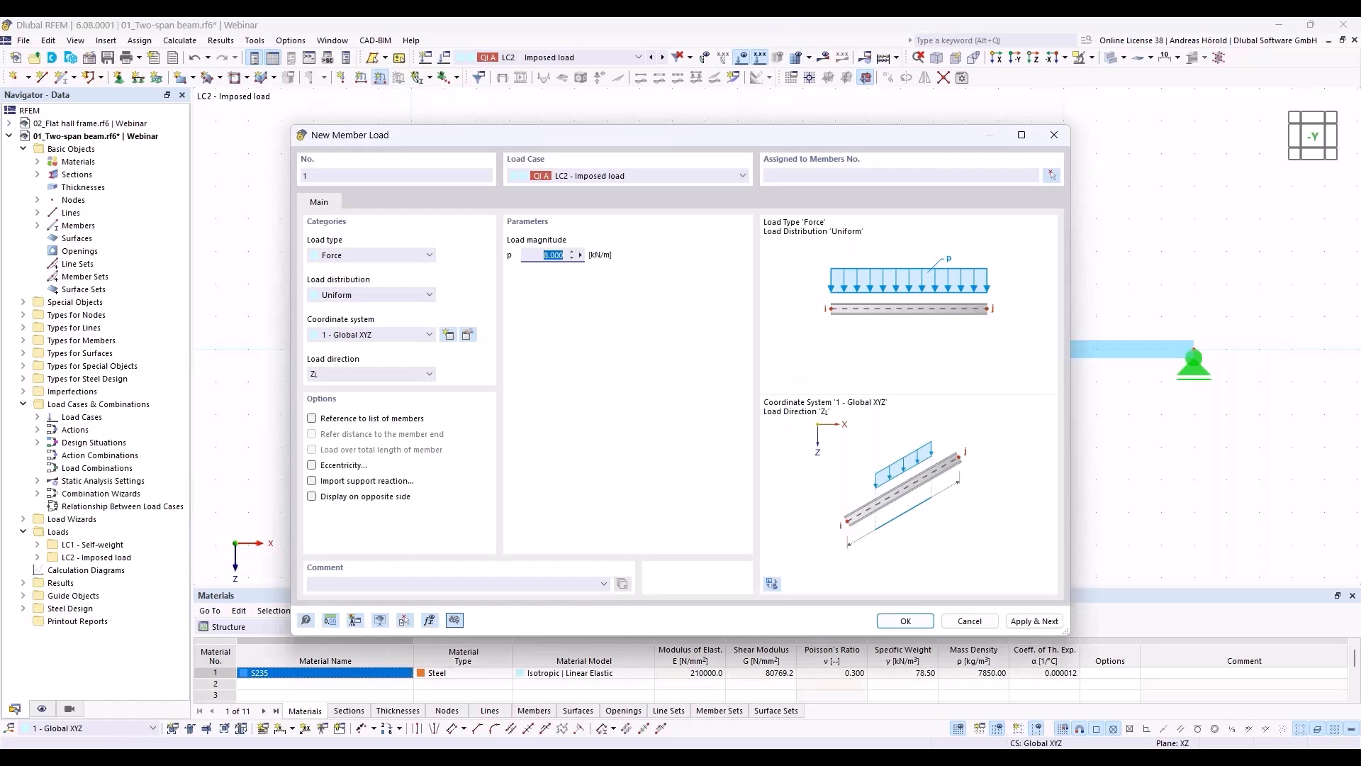
text(12)
click(907, 619)
click(642, 348)
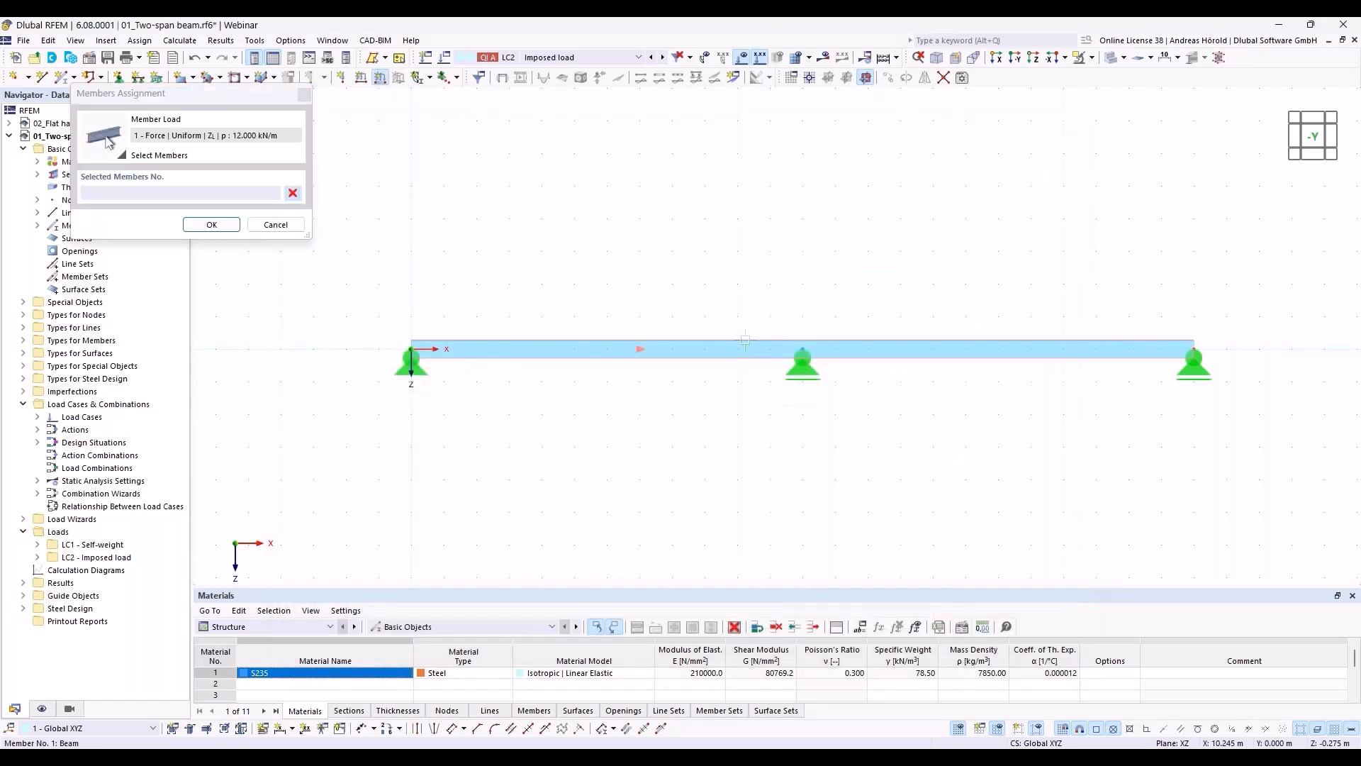
click(212, 224)
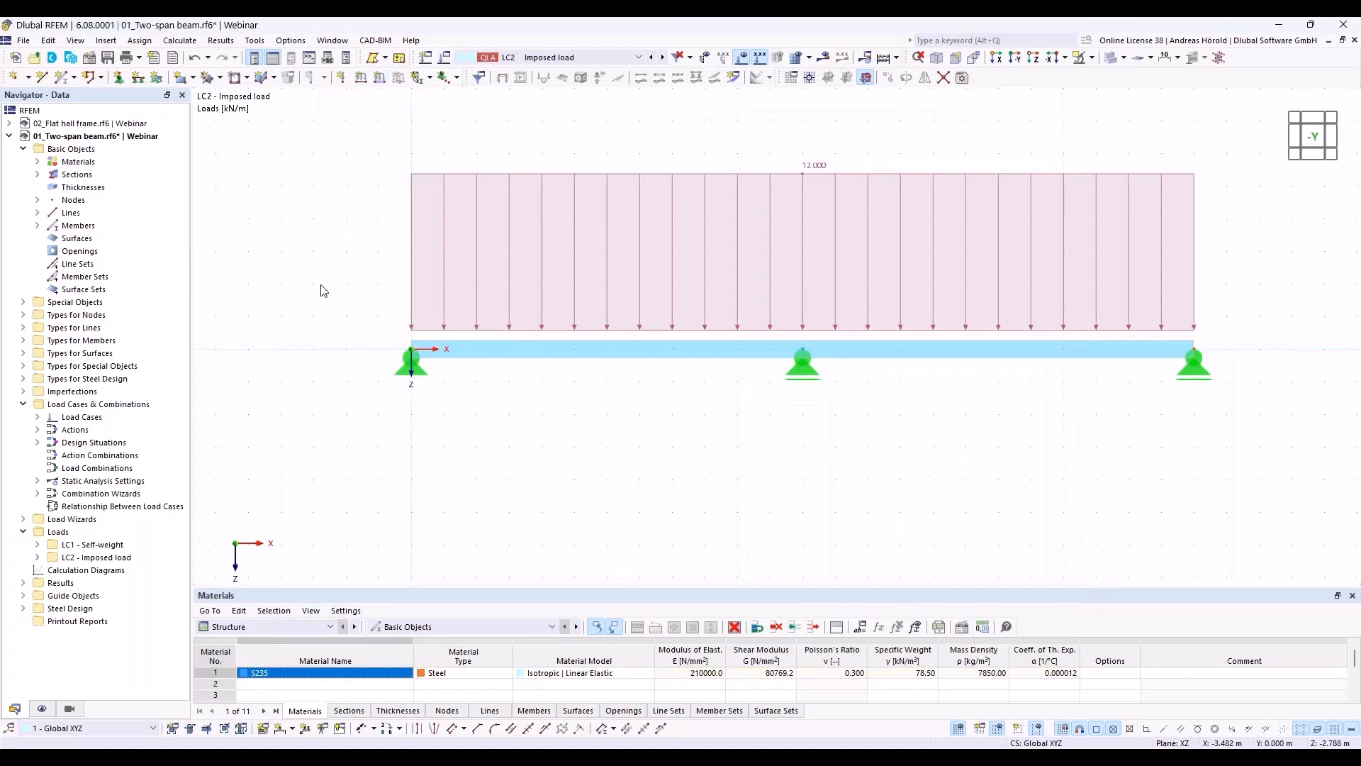
Step: Review the load cases and actions, and delete the SLS design situations DS2 to DS4, keeping only the ULS one
middle_drag(560, 502, 494, 506)
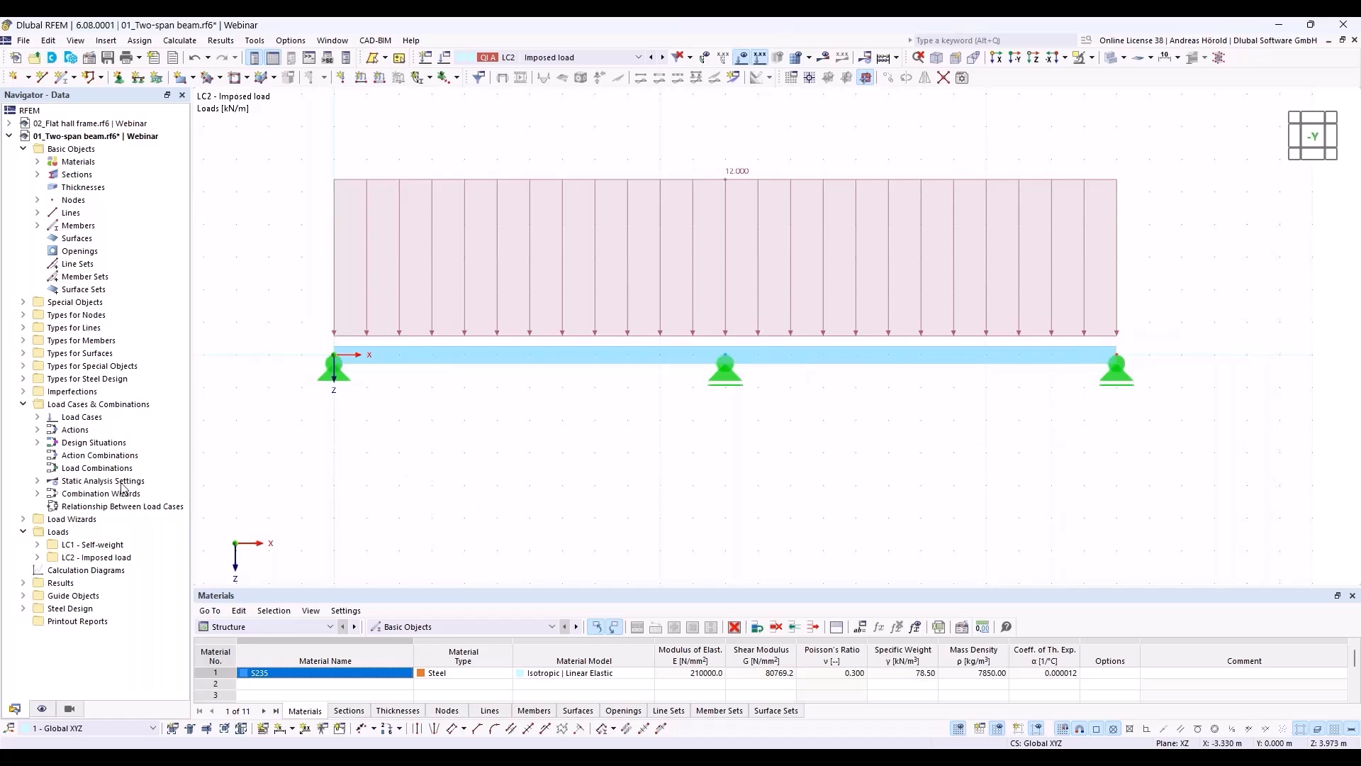
right_click(109, 404)
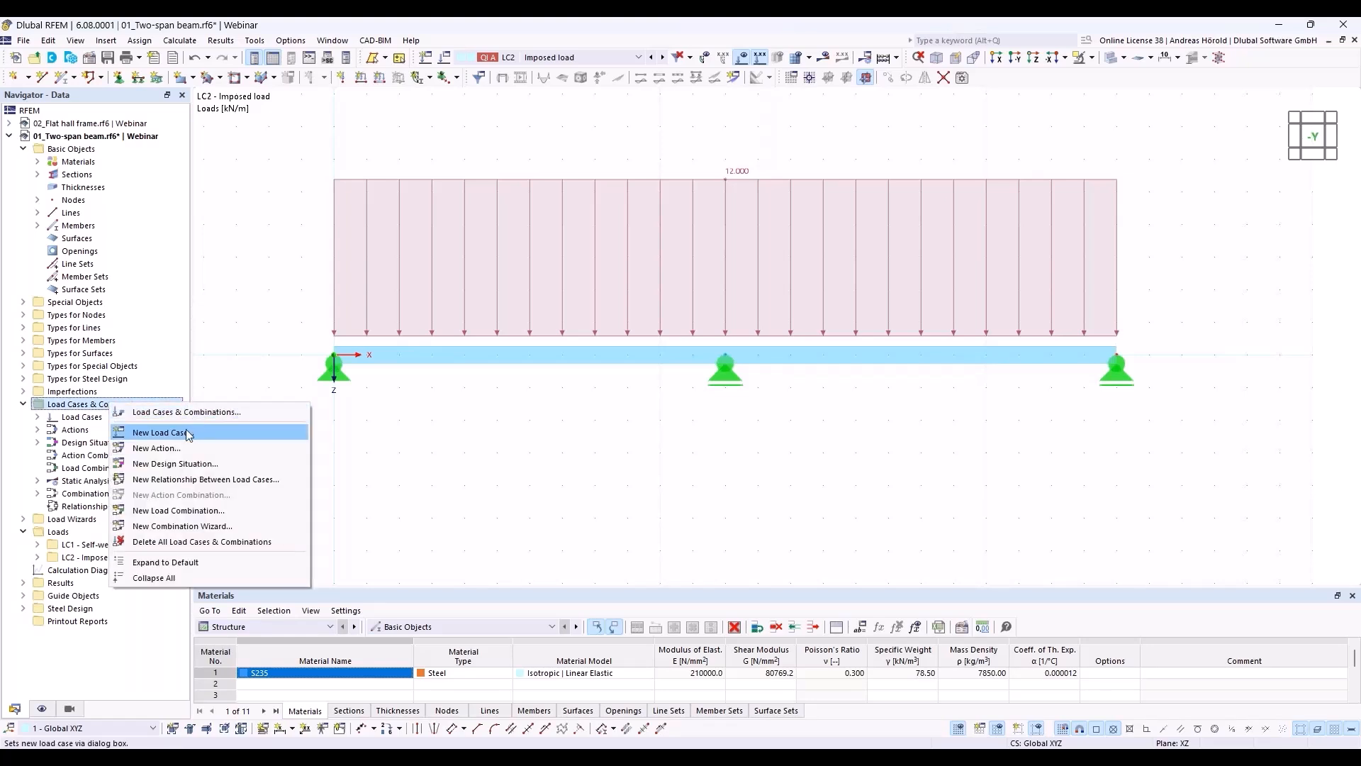
click(187, 413)
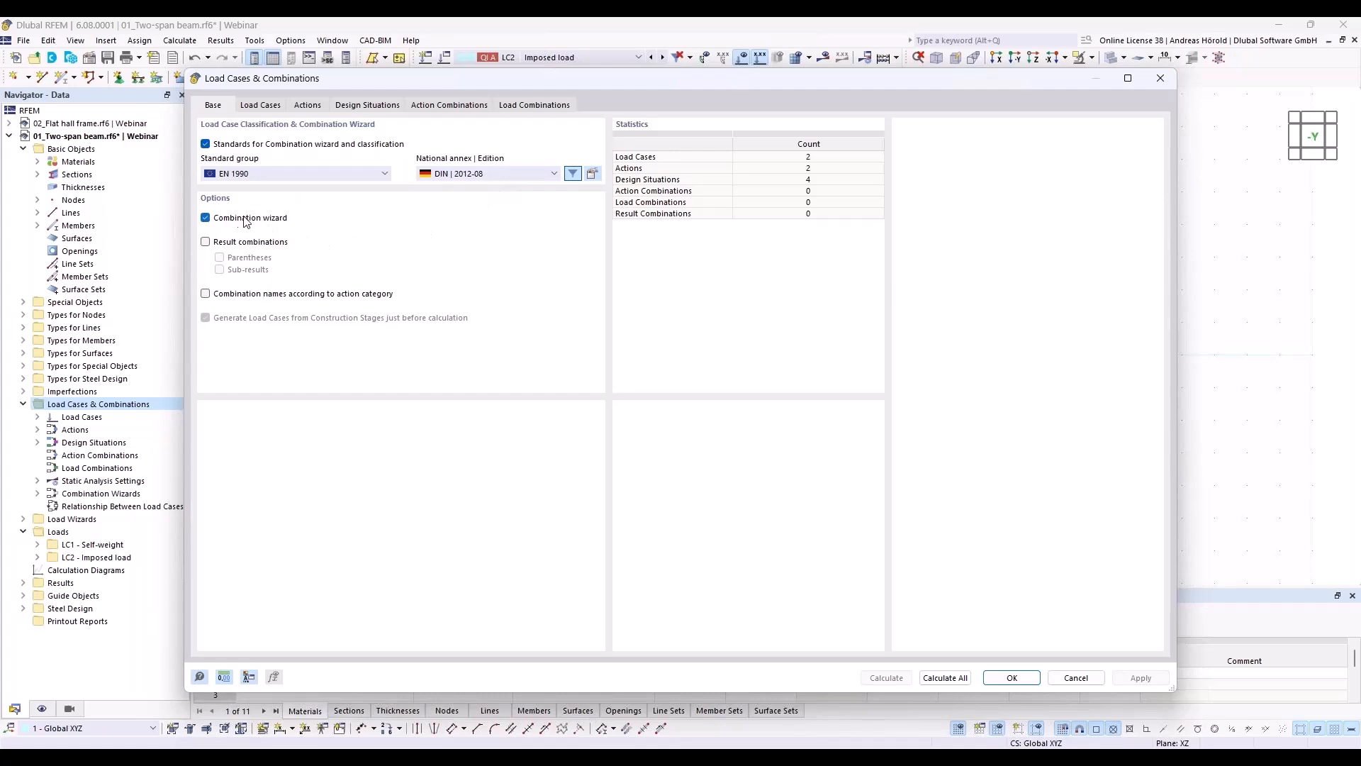
click(262, 105)
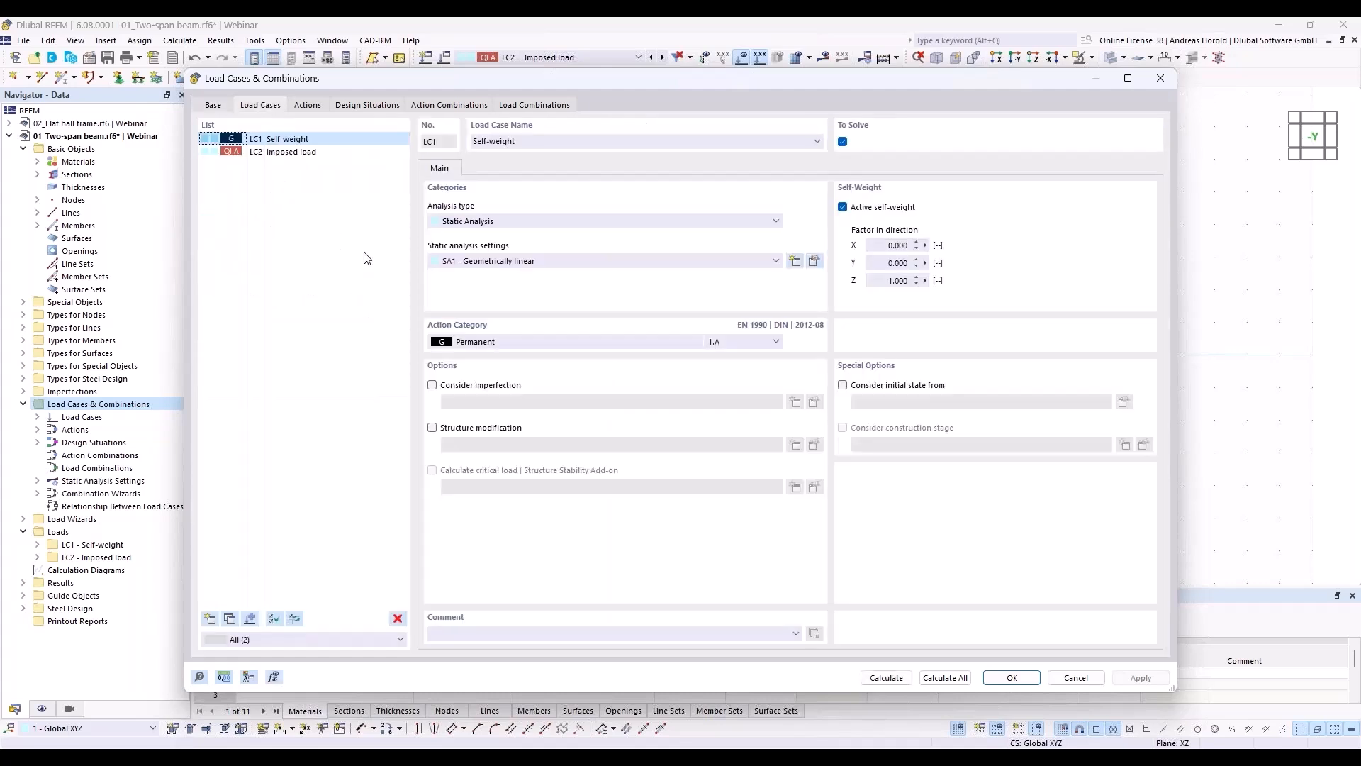
click(308, 107)
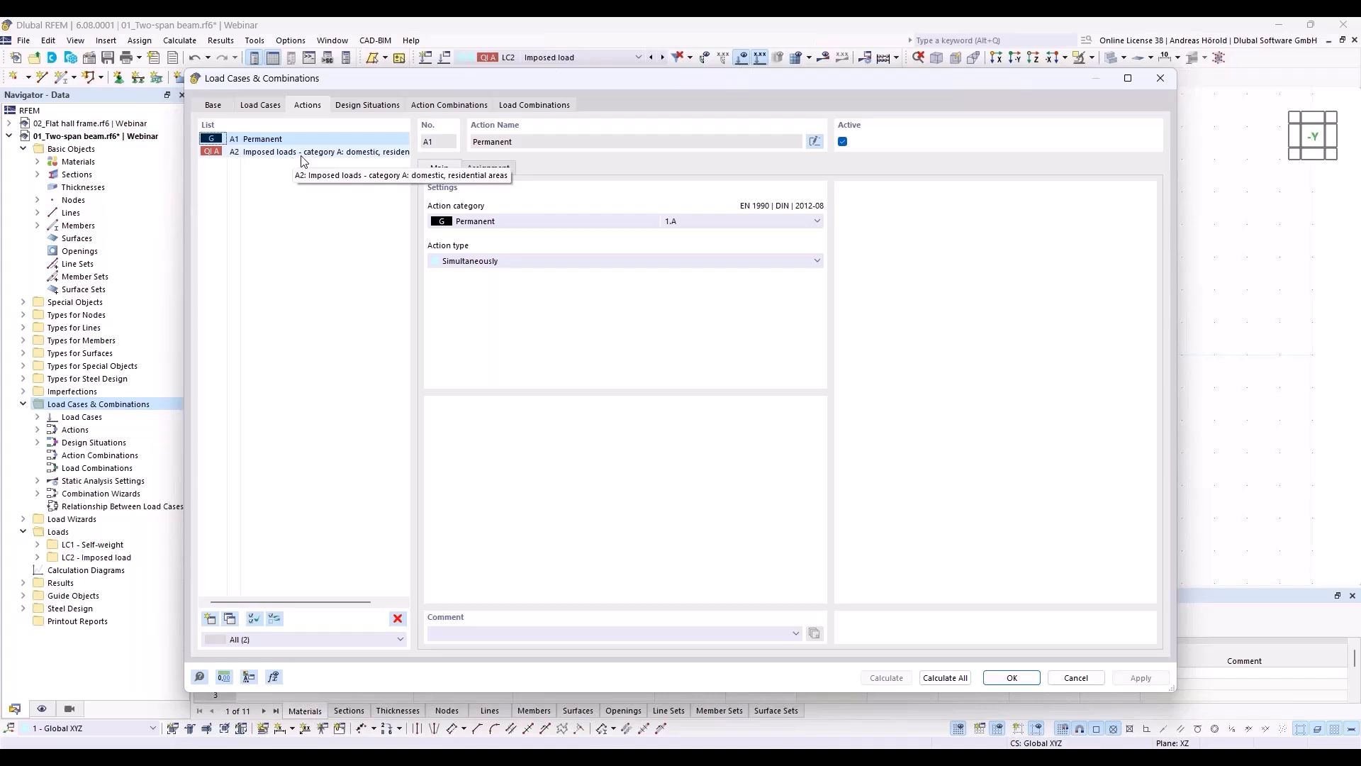
click(367, 105)
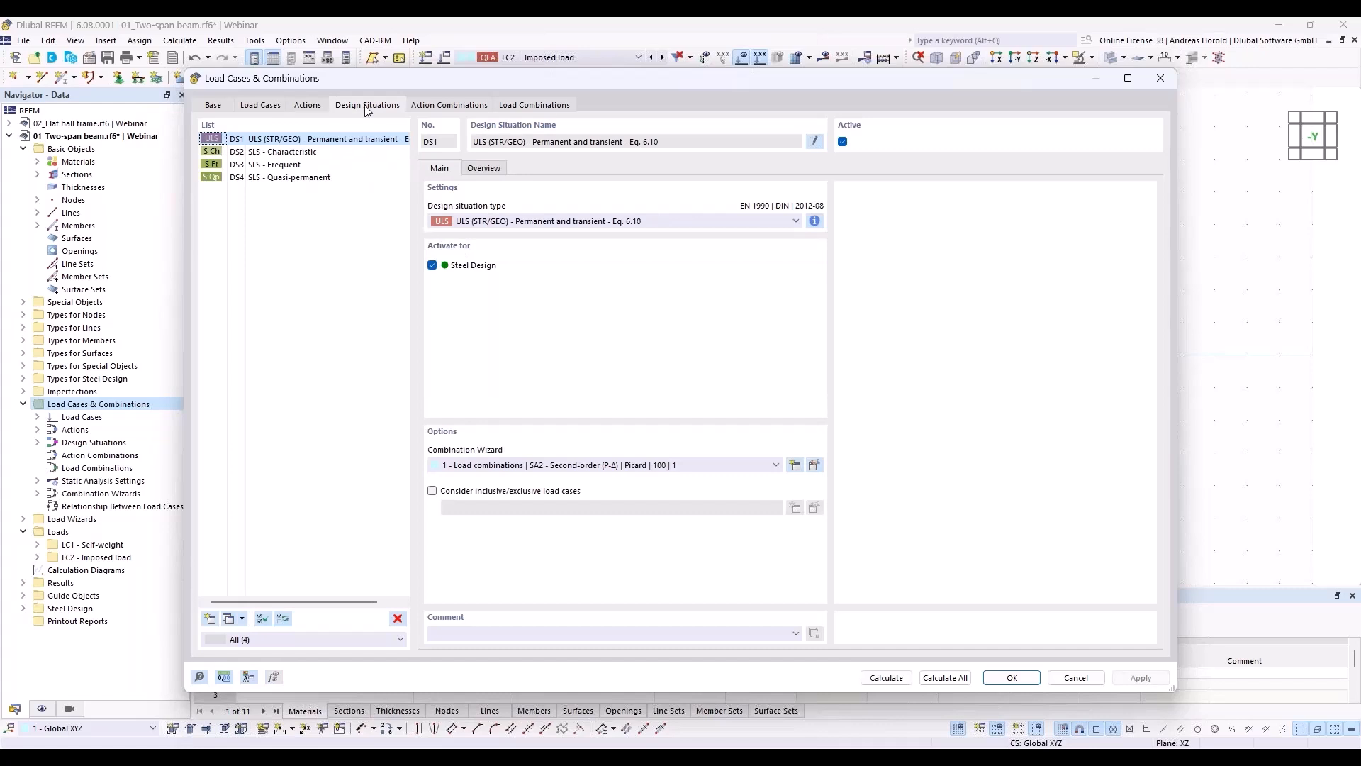
click(275, 155)
shift+click(292, 178)
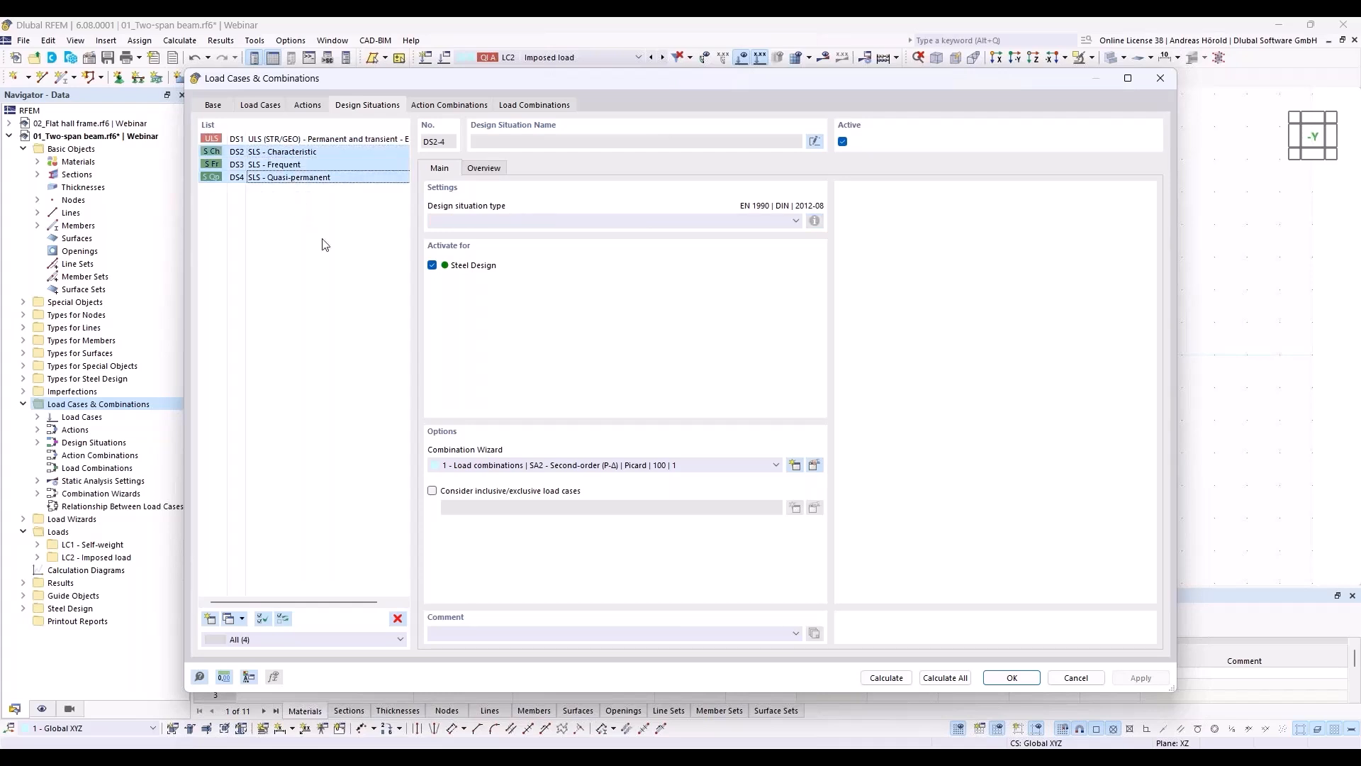
click(398, 618)
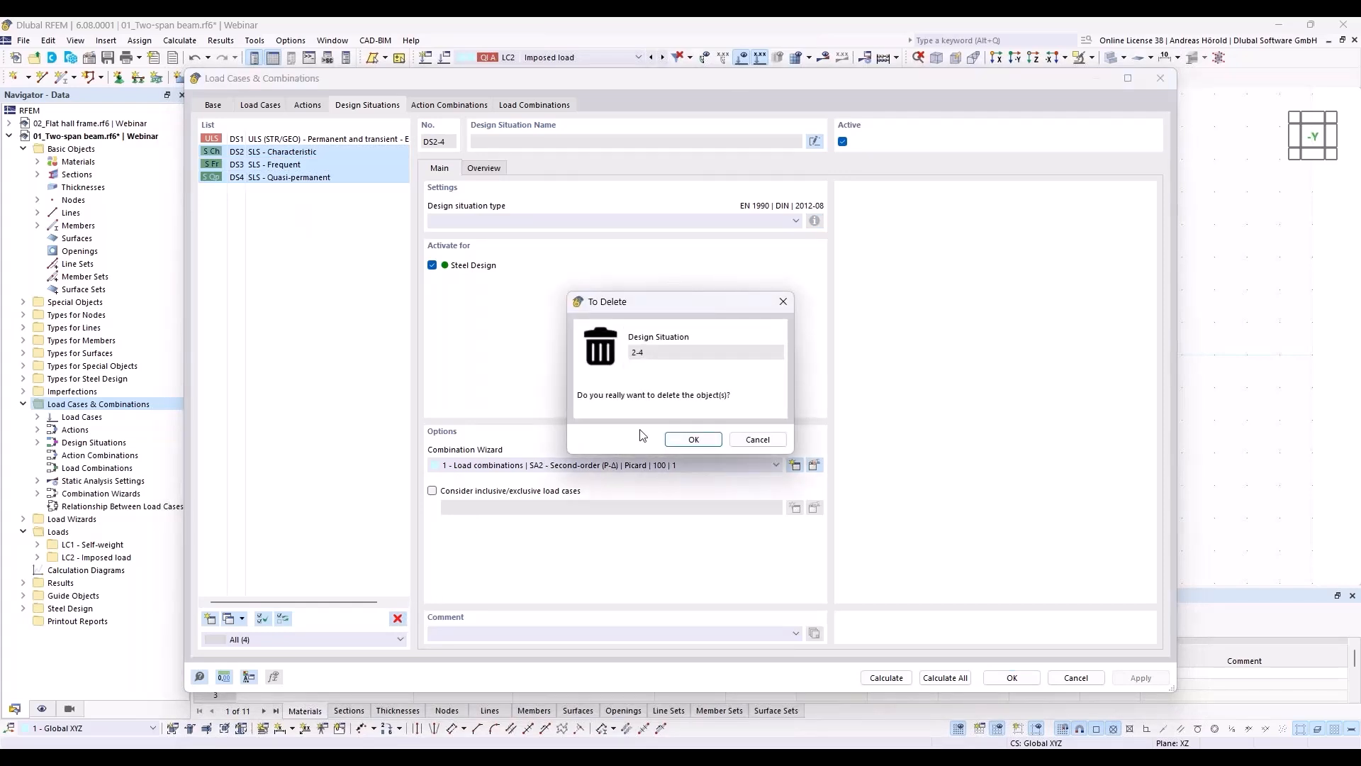
click(693, 440)
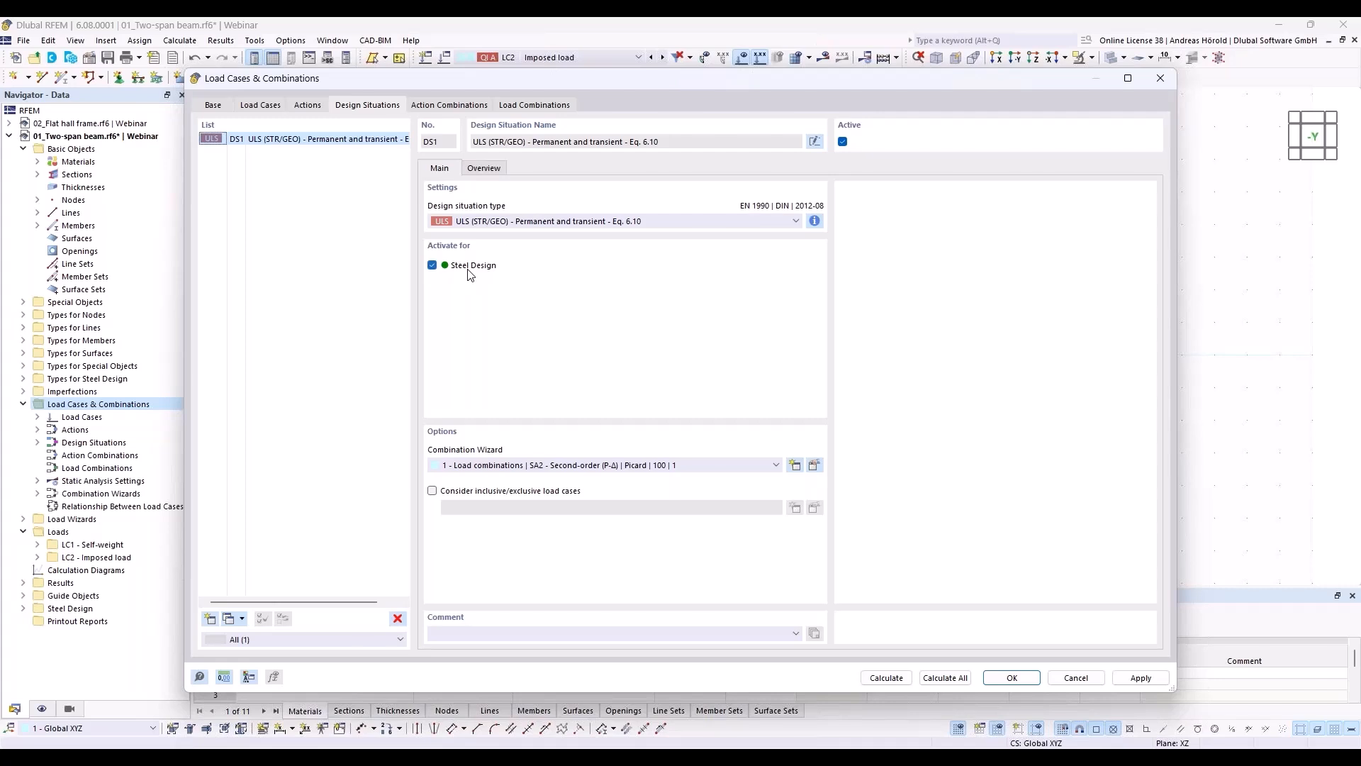
Step: Check the load combinations assigned to design situation DS1 and run the calculation of everything
click(526, 106)
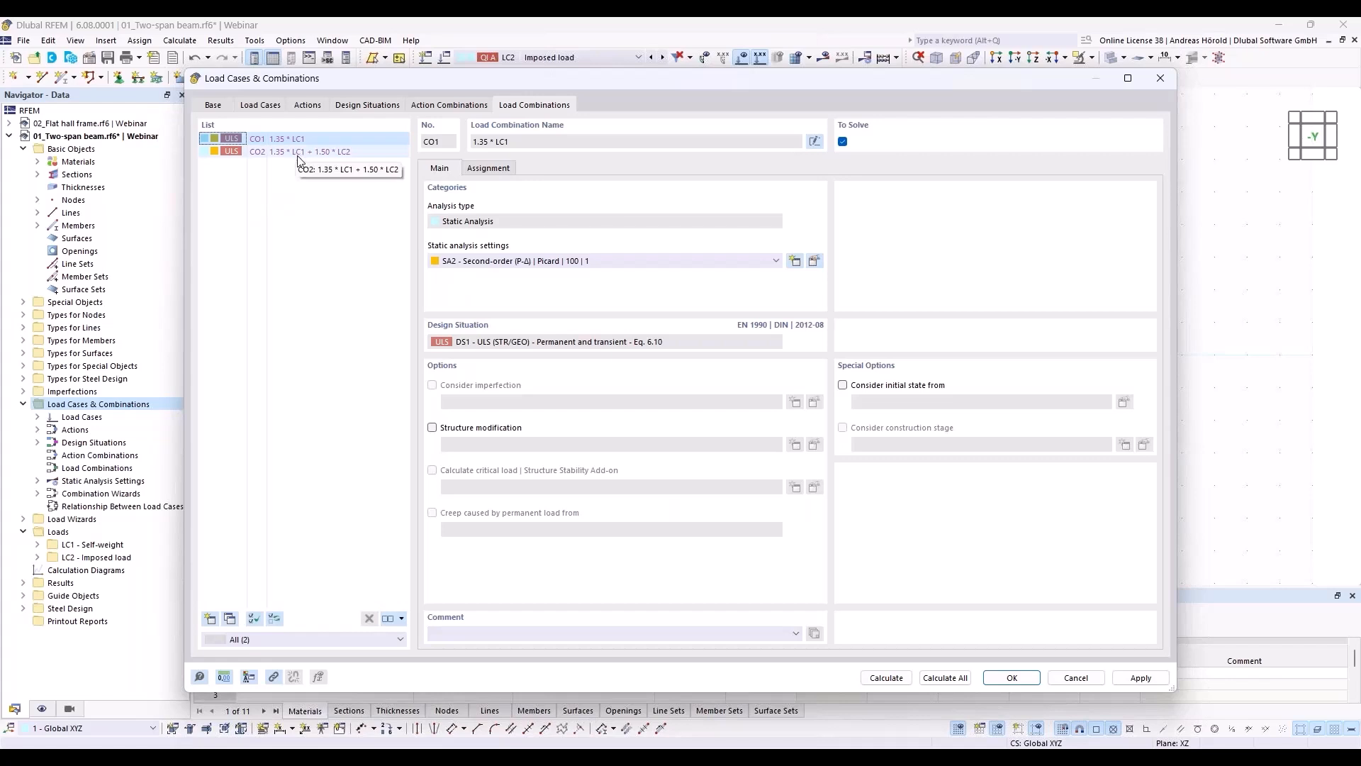
click(351, 107)
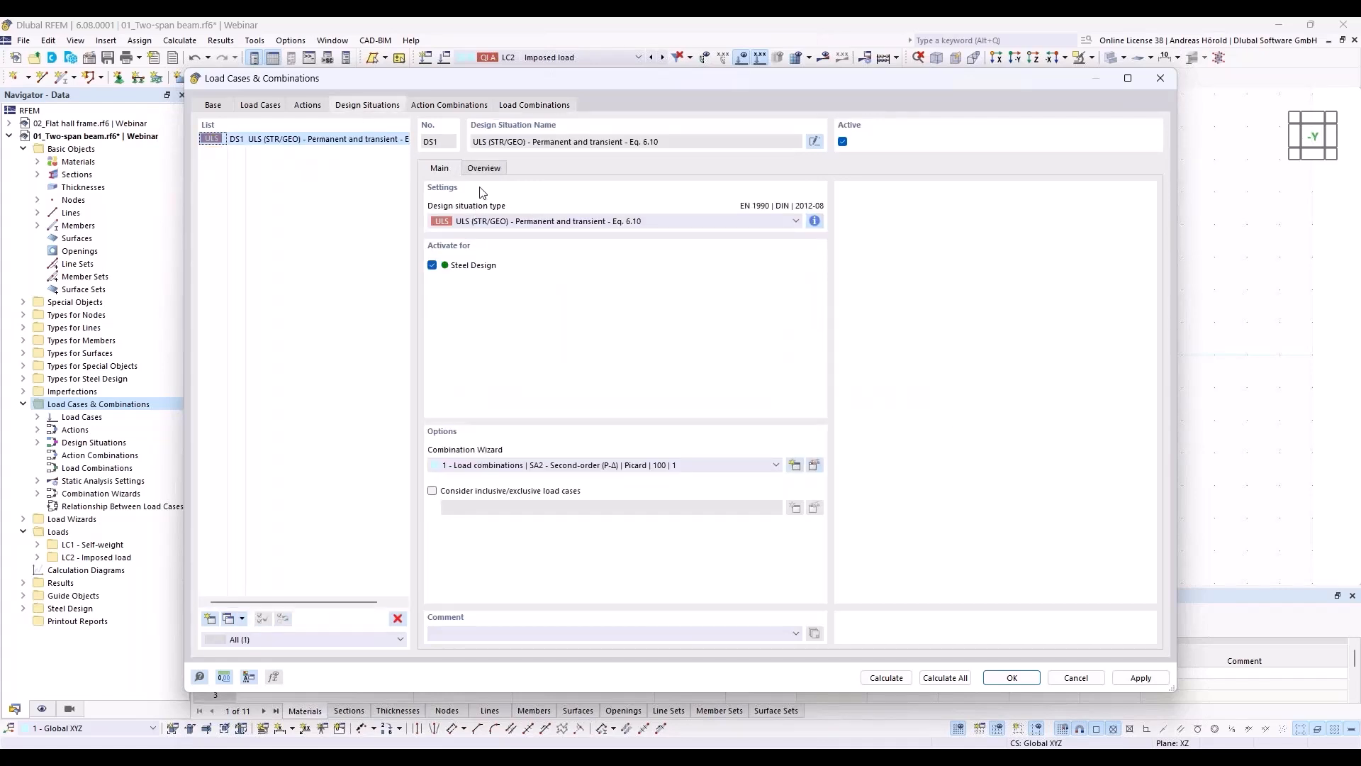
click(483, 169)
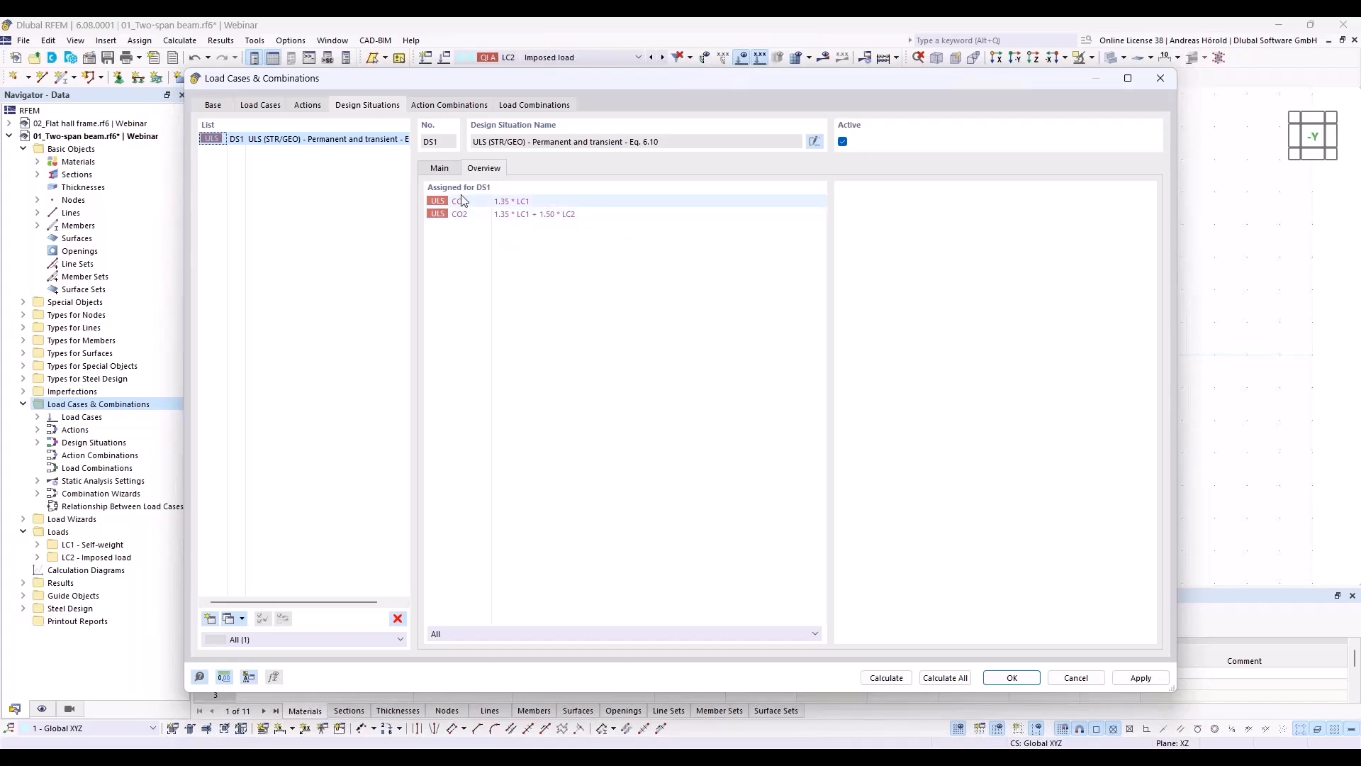
click(439, 168)
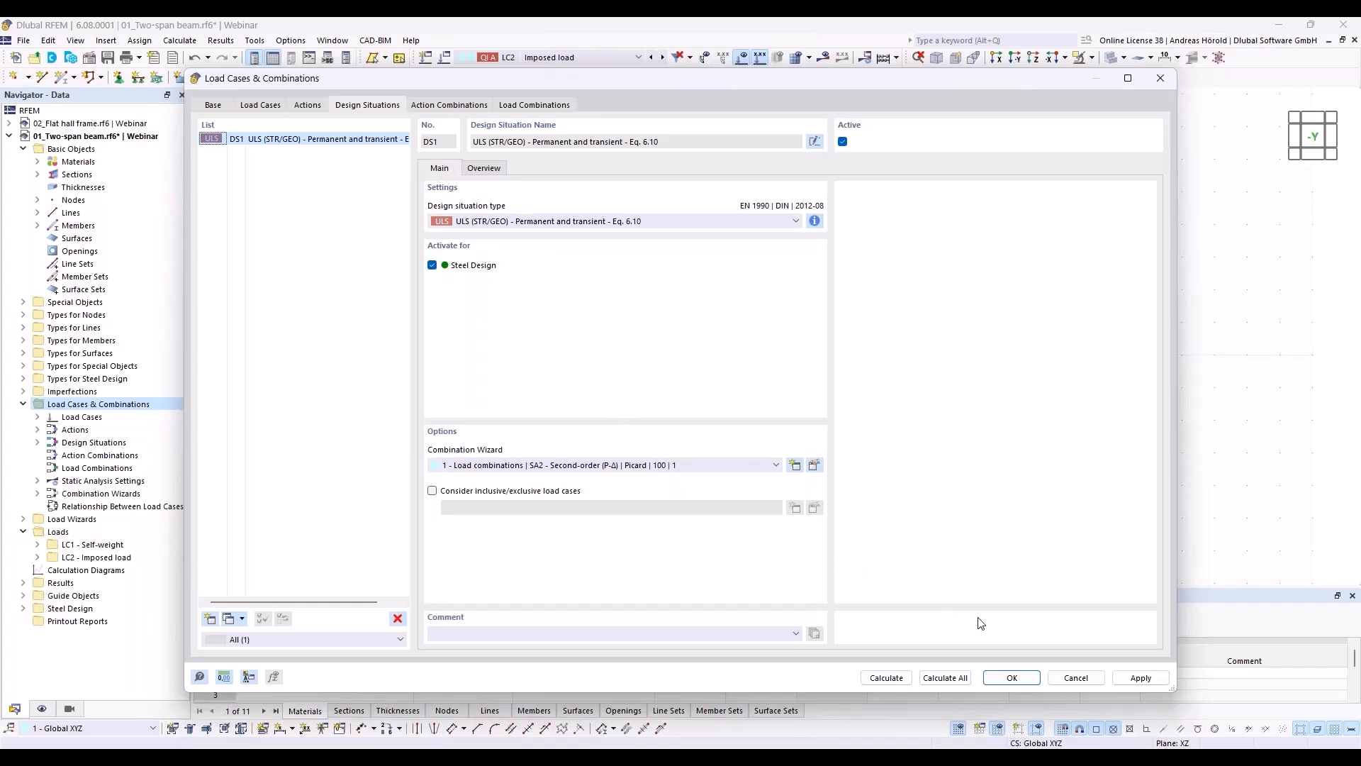
click(943, 678)
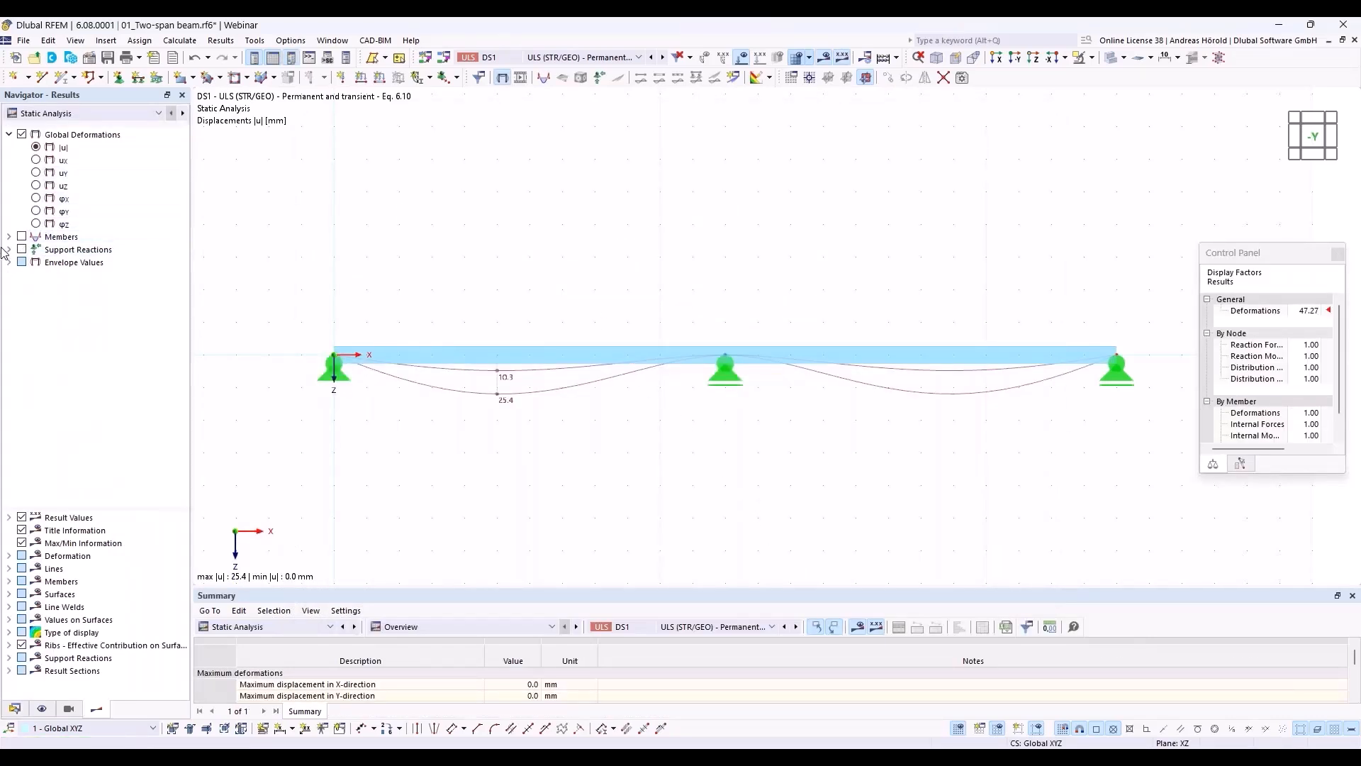
Step: Display the beam's shear force Vz for DS1, restrict the envelope to maximum values, and show the bending moment My
click(8, 236)
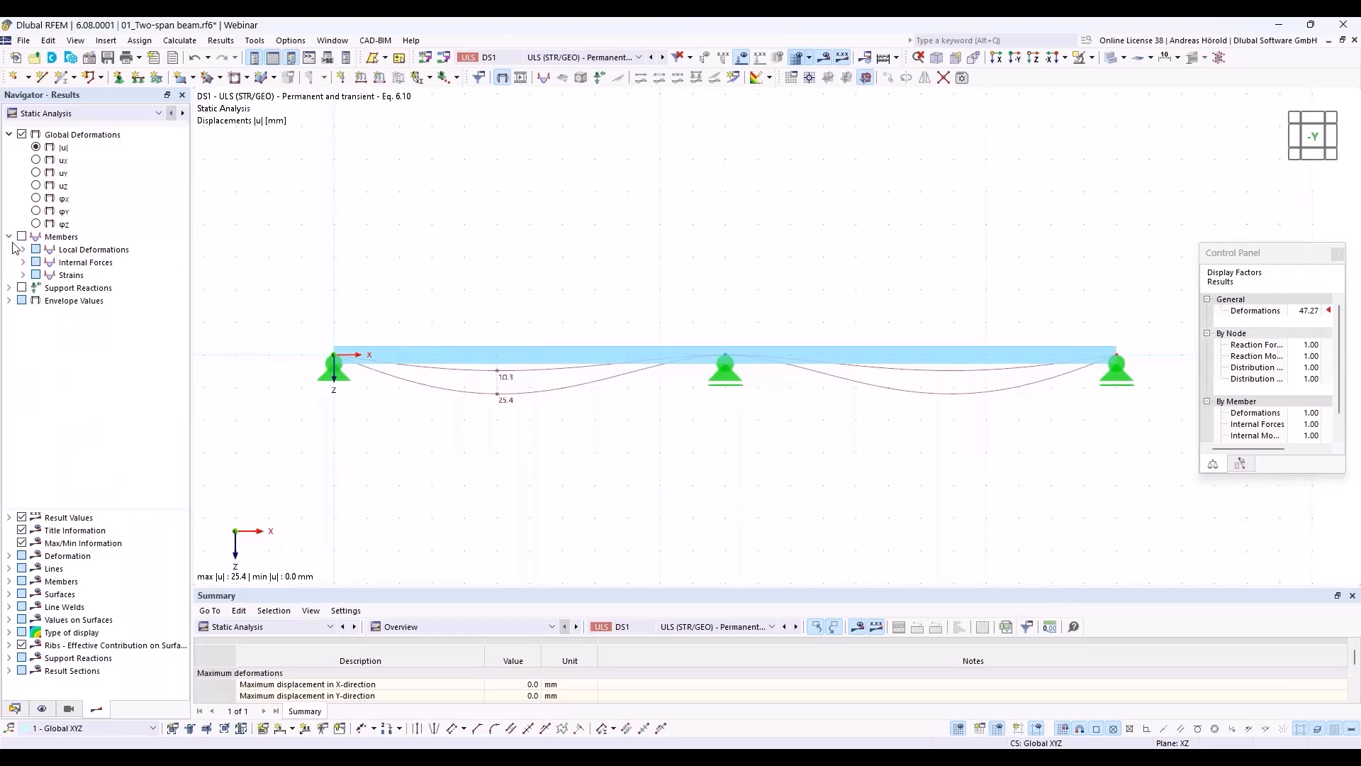
click(23, 262)
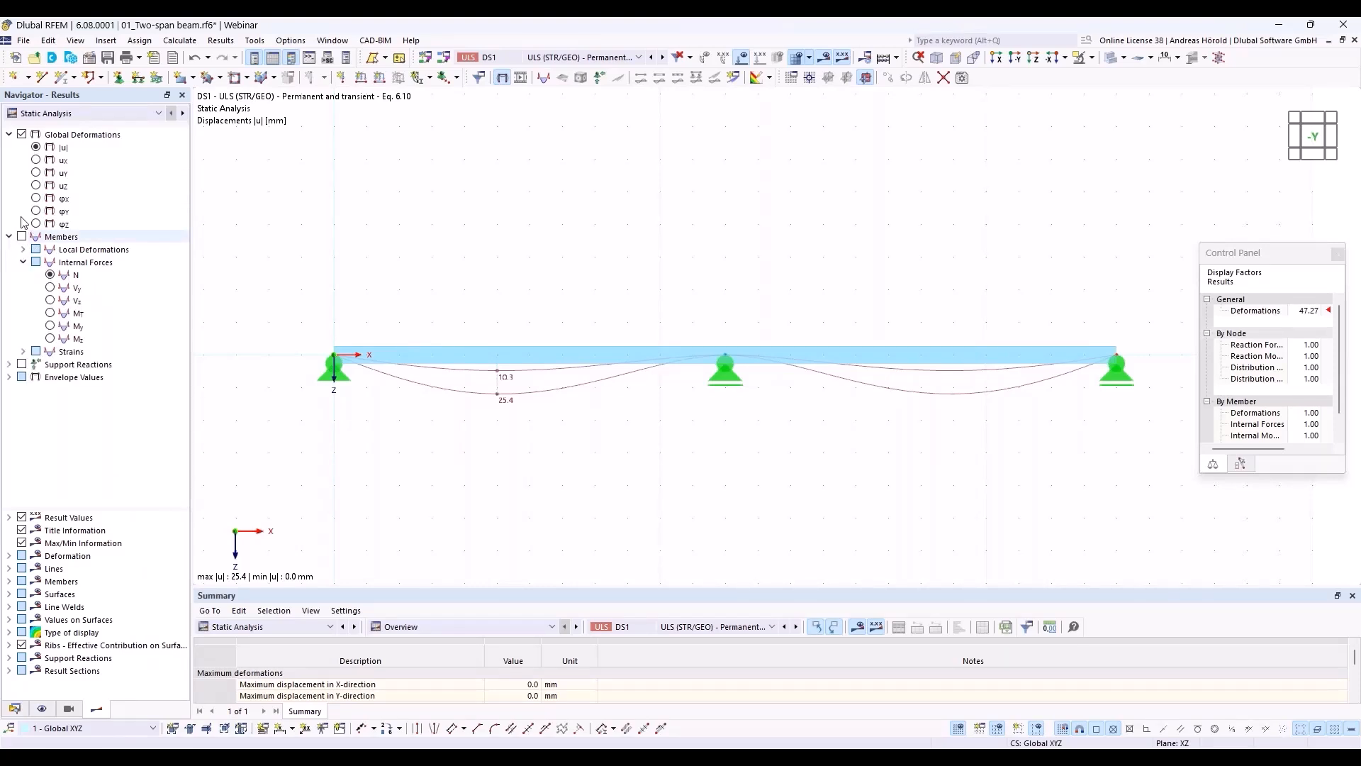
click(51, 301)
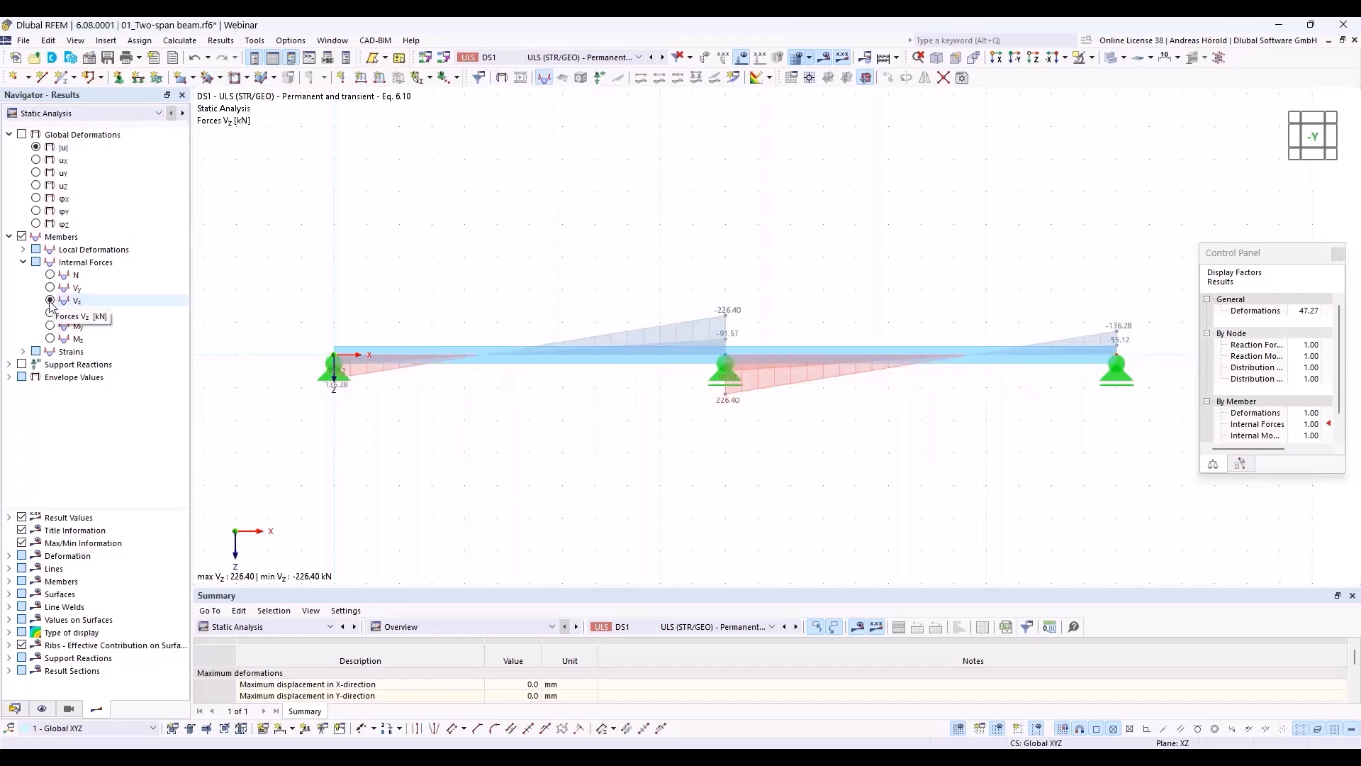
click(10, 377)
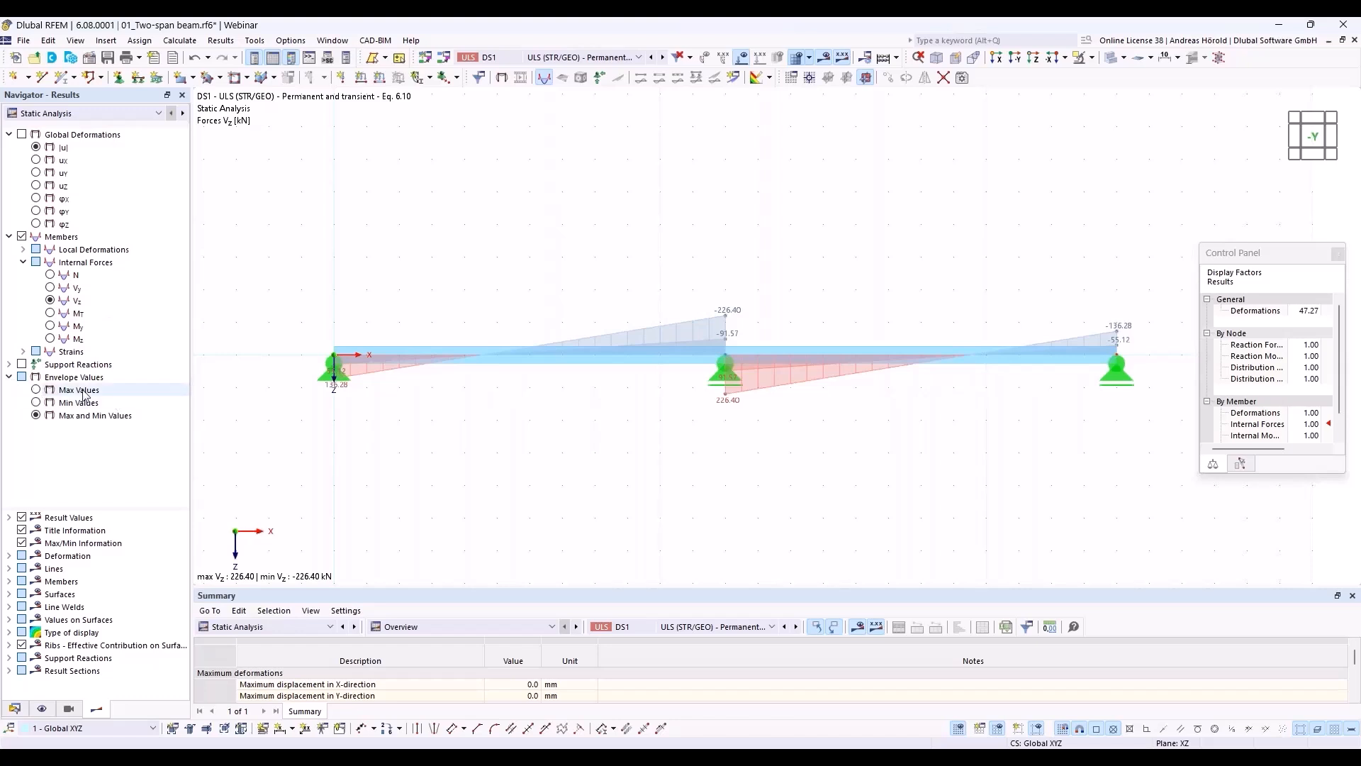
click(36, 390)
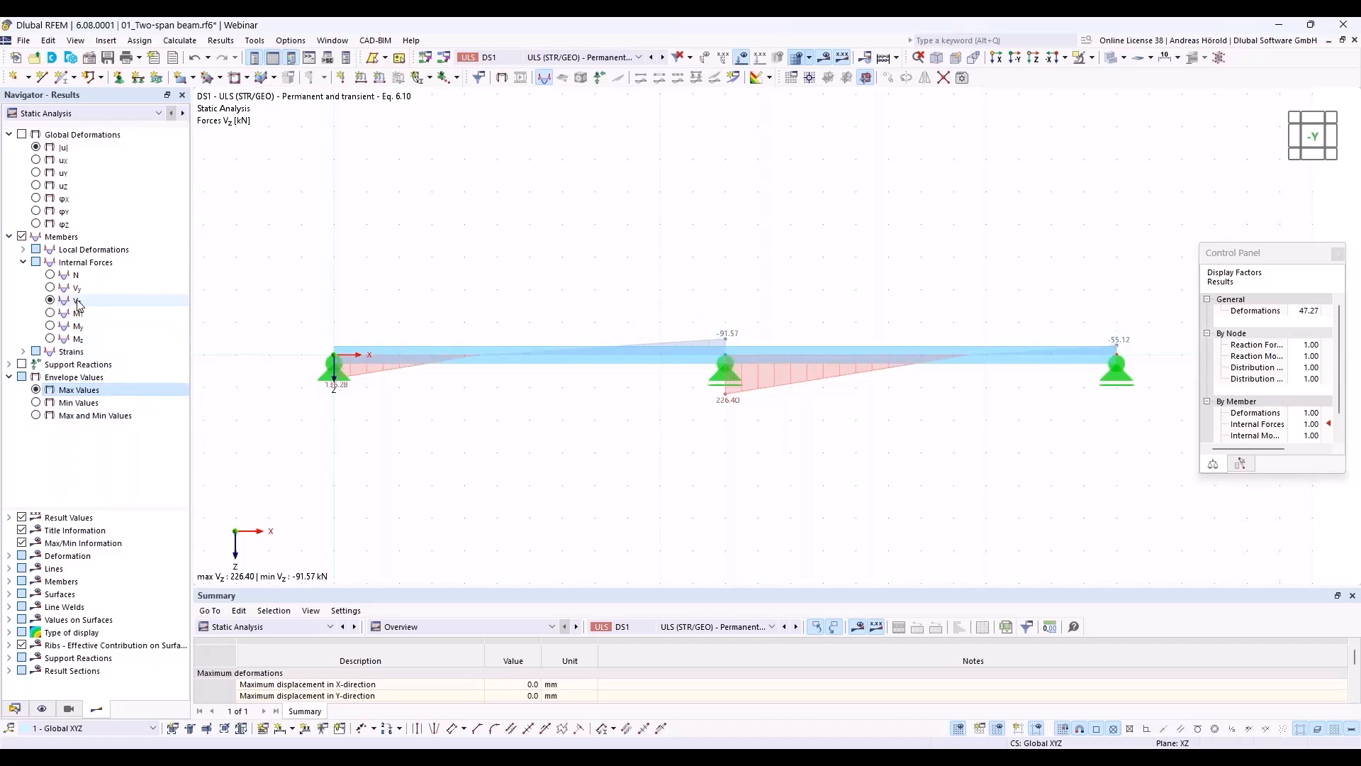
click(52, 326)
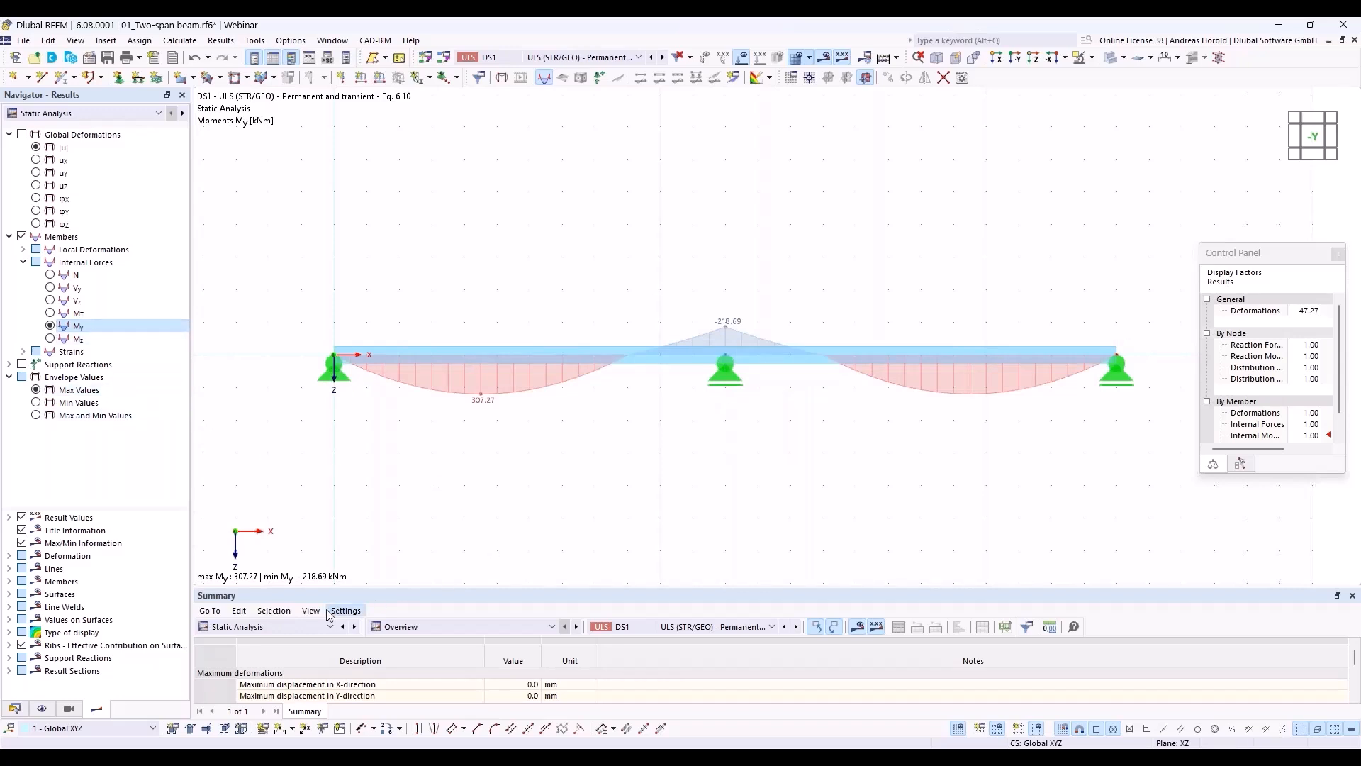
Step: Show the Steel Design results in an enlarged table and list the design ratios on members by design situation
click(292, 623)
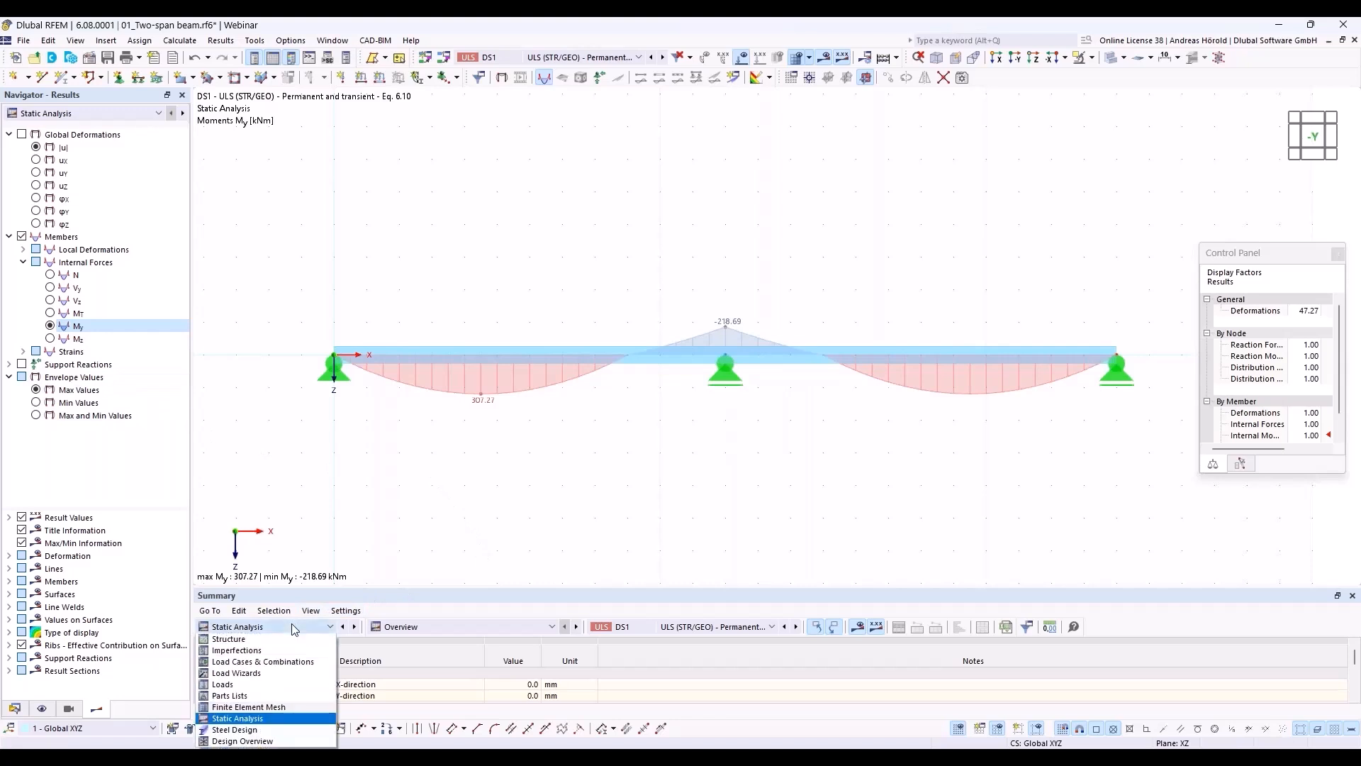
click(244, 730)
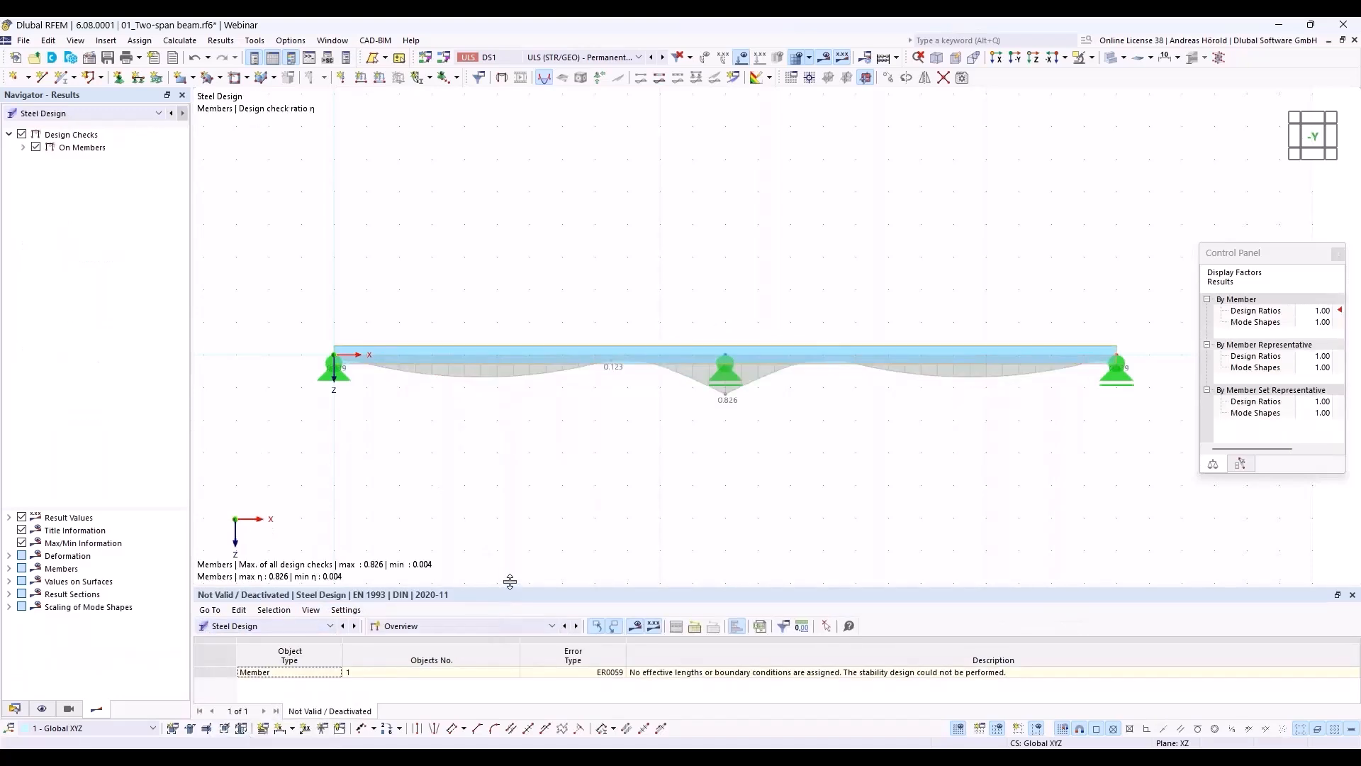
drag(510, 581, 525, 457)
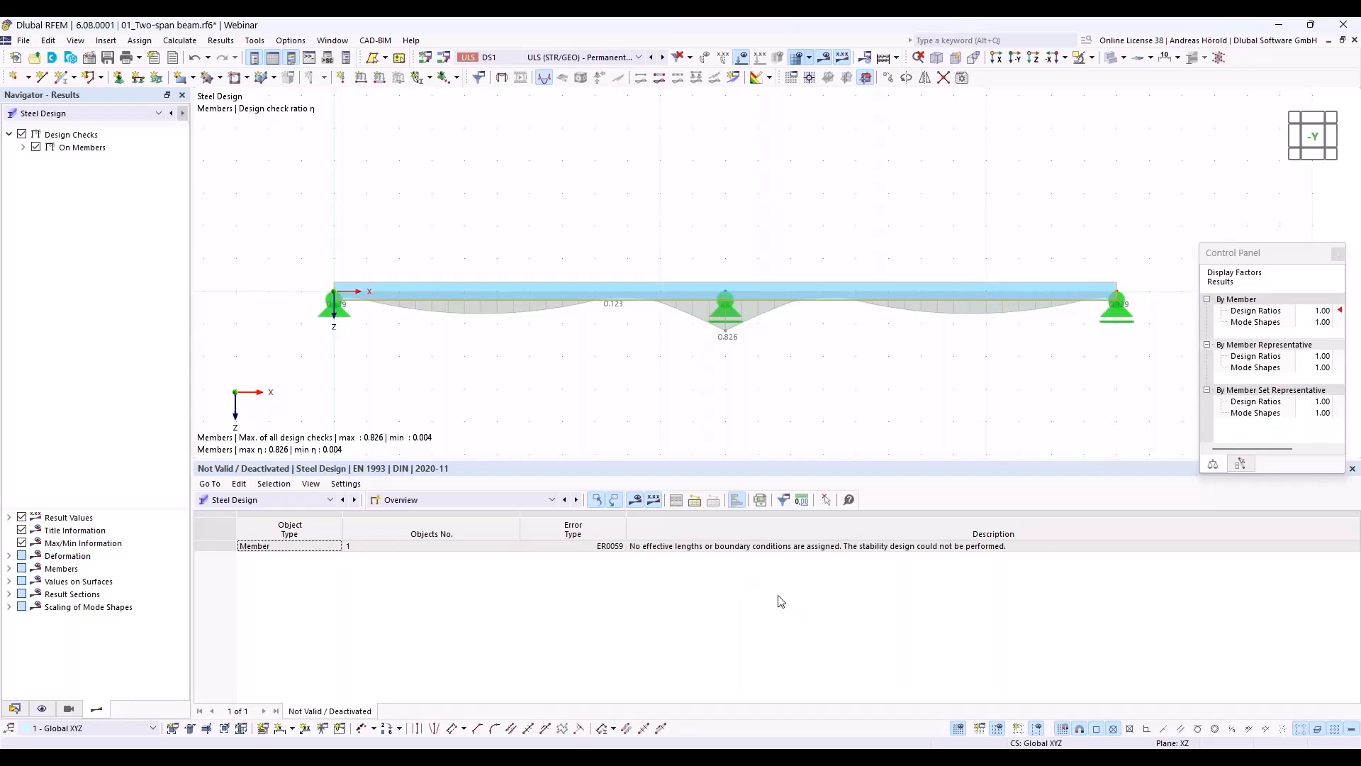
click(485, 500)
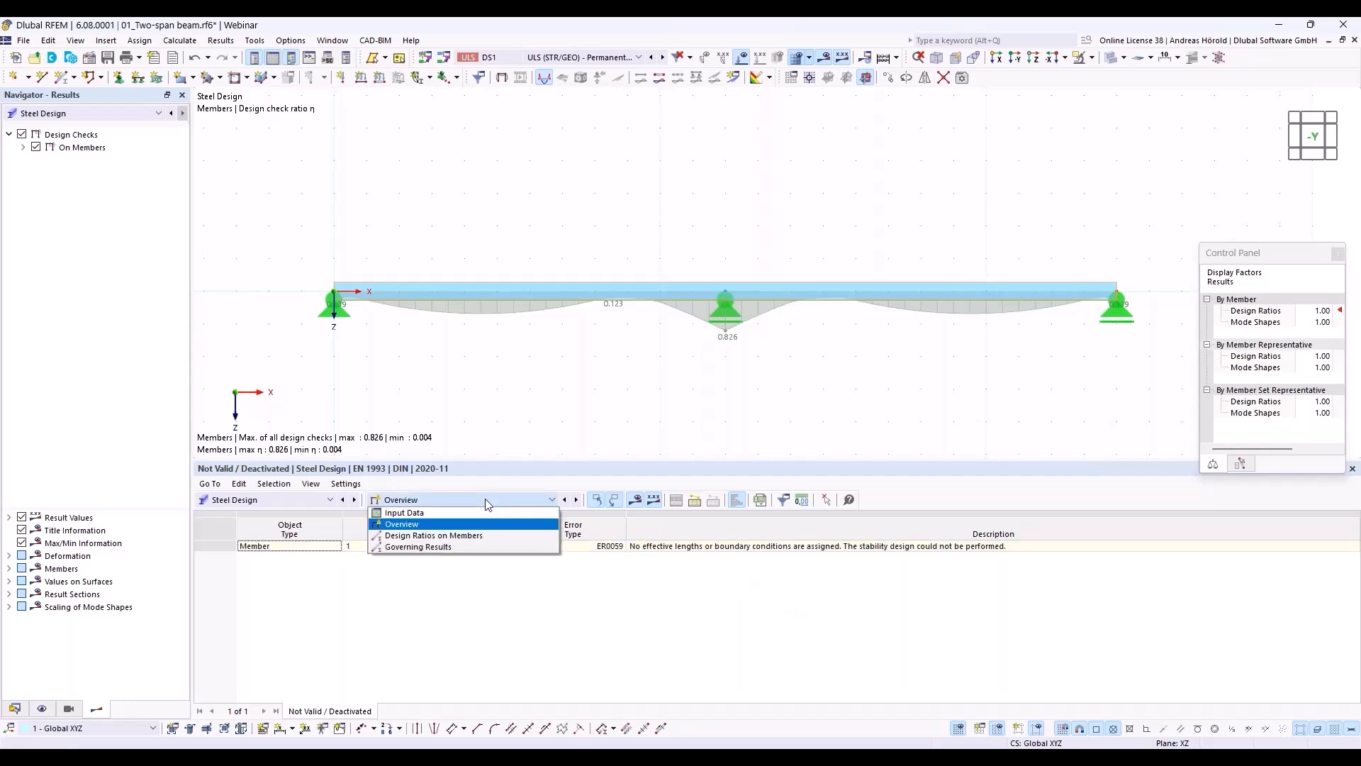
click(488, 535)
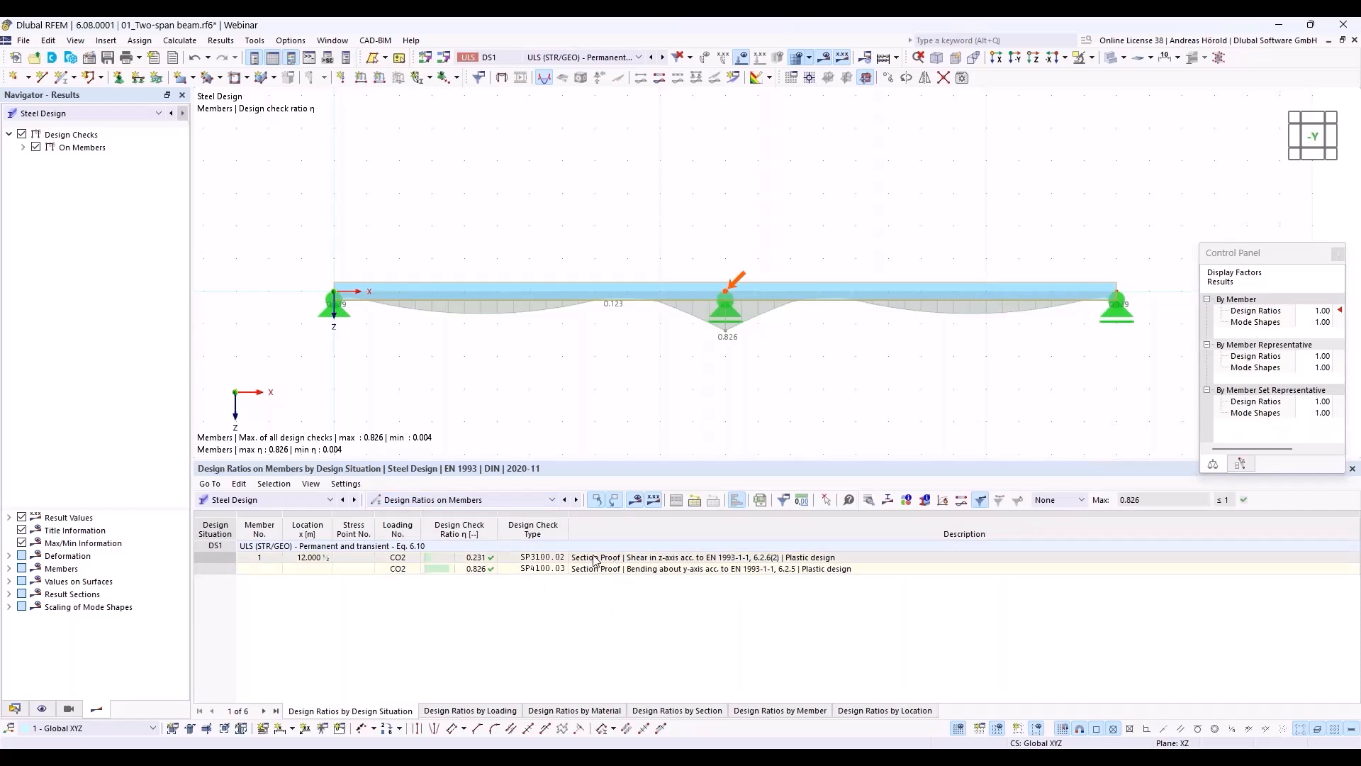
Step: Open the design check details for plastic bending about the y-axis and expand the section classification
click(653, 564)
click(711, 570)
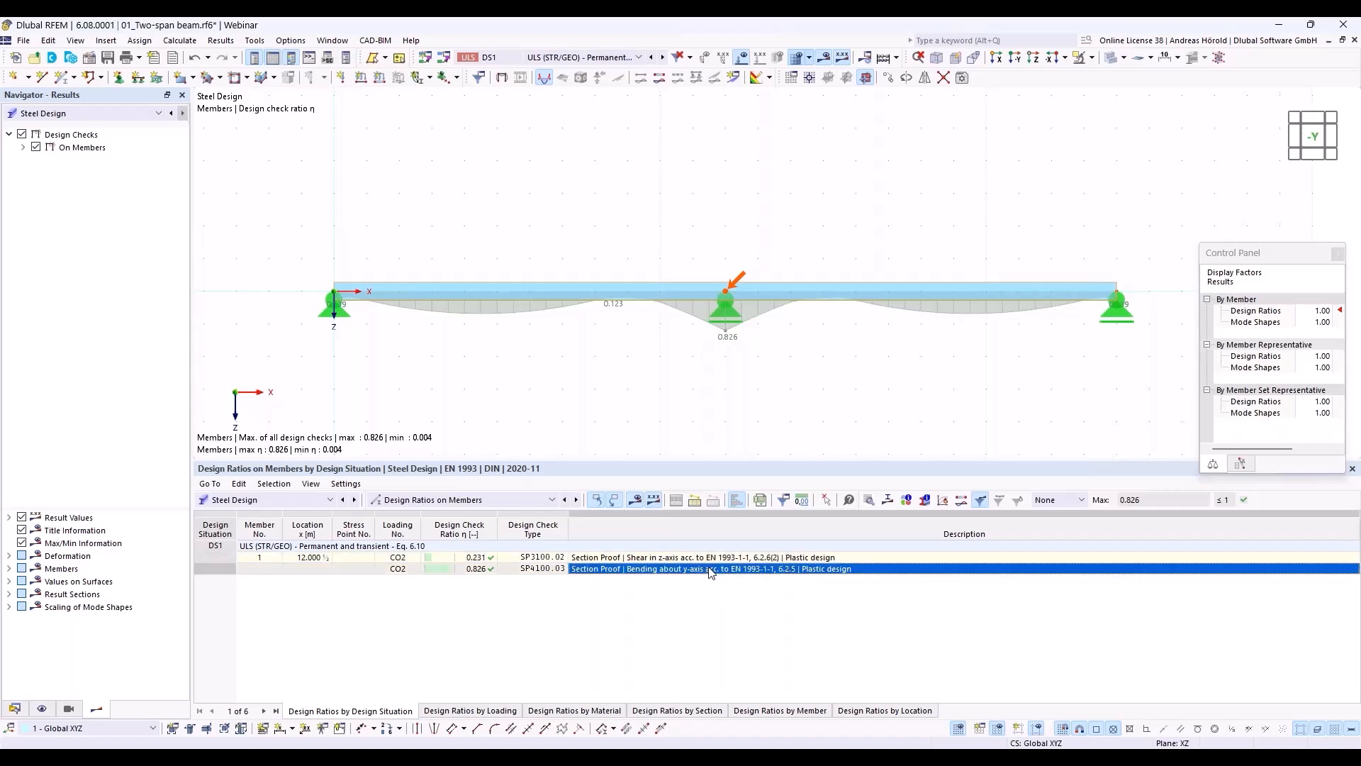
click(870, 501)
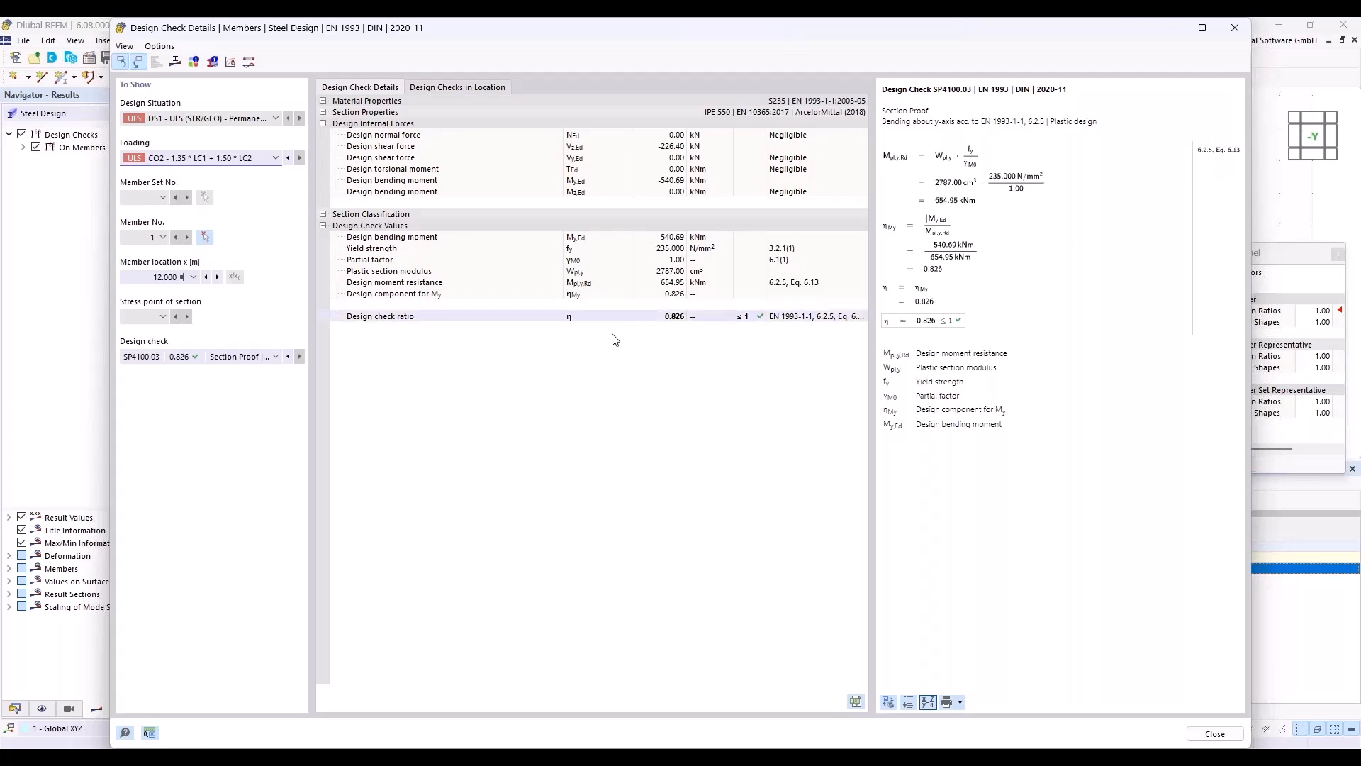
click(323, 214)
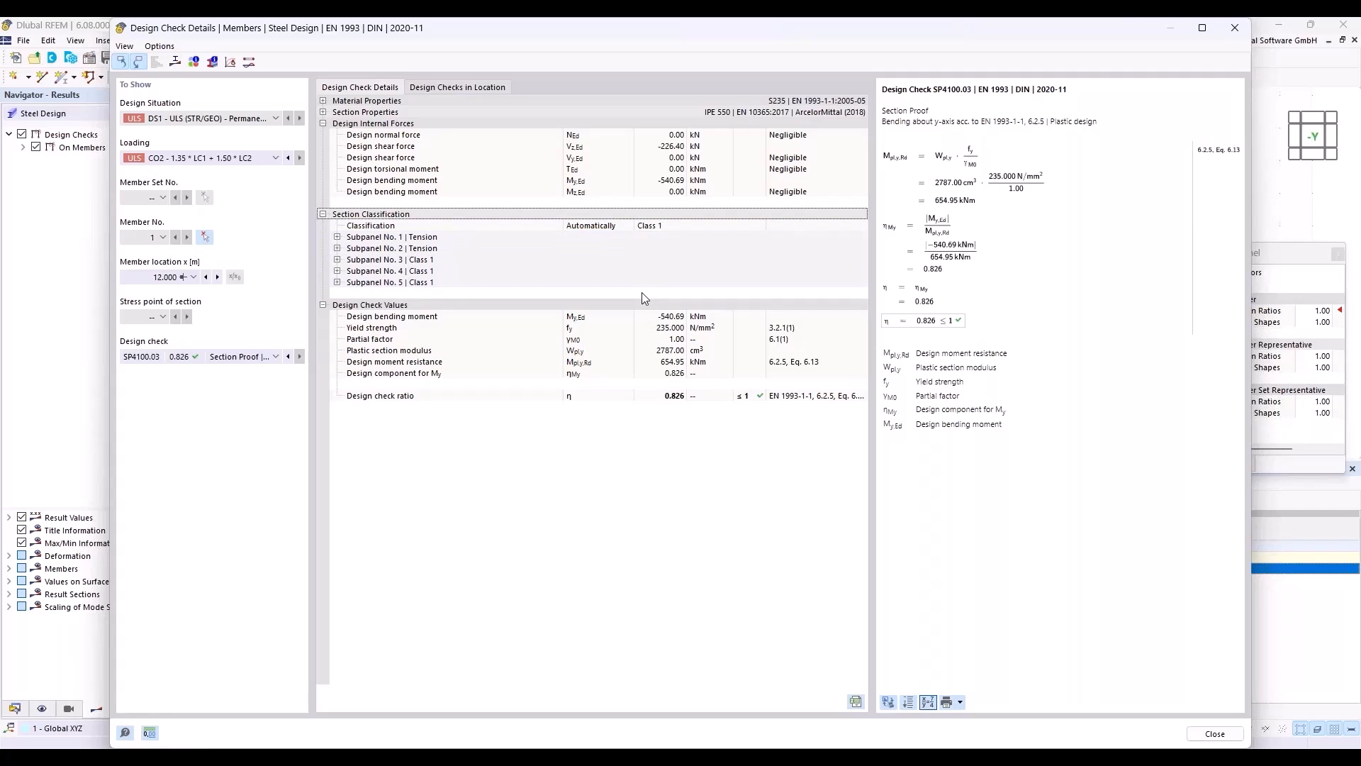
Step: Review the result diagrams in the section for this check, switching from design ratio to stresses
click(175, 63)
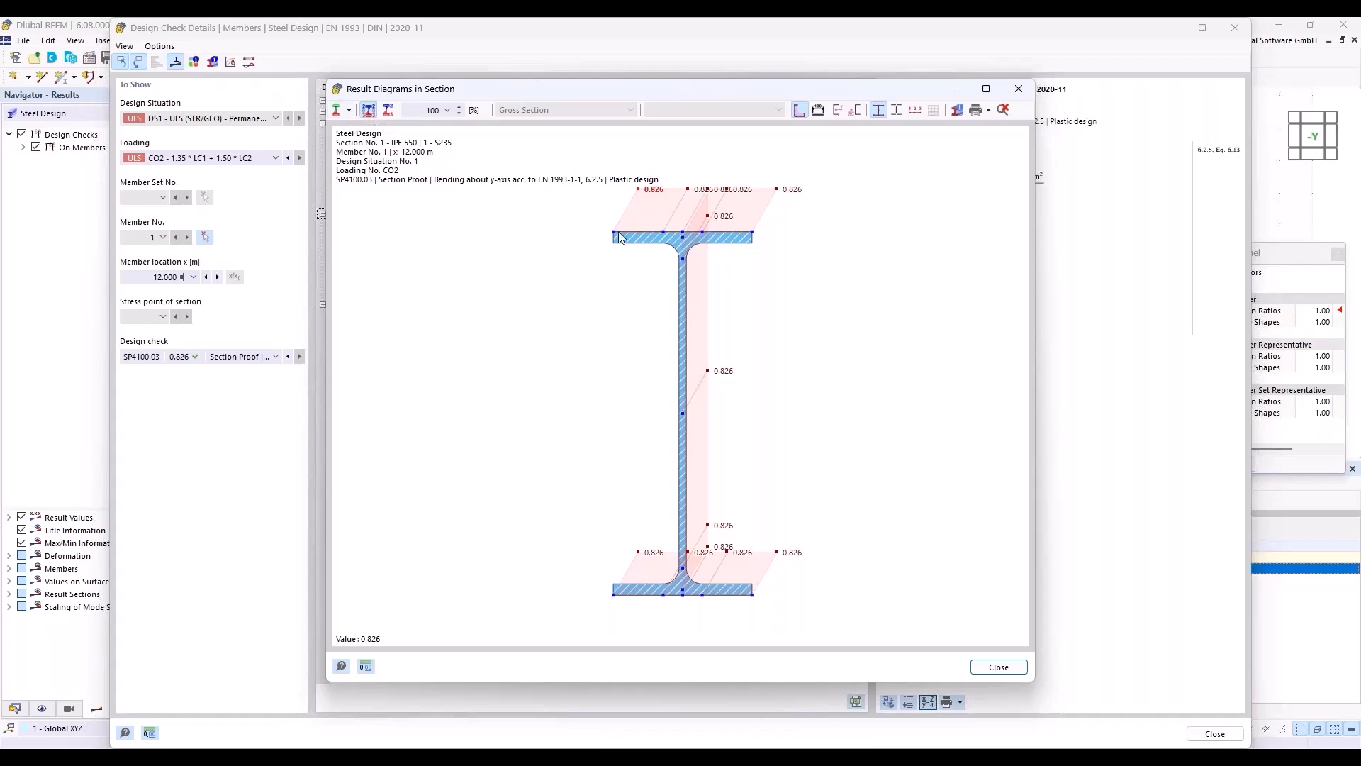
click(349, 110)
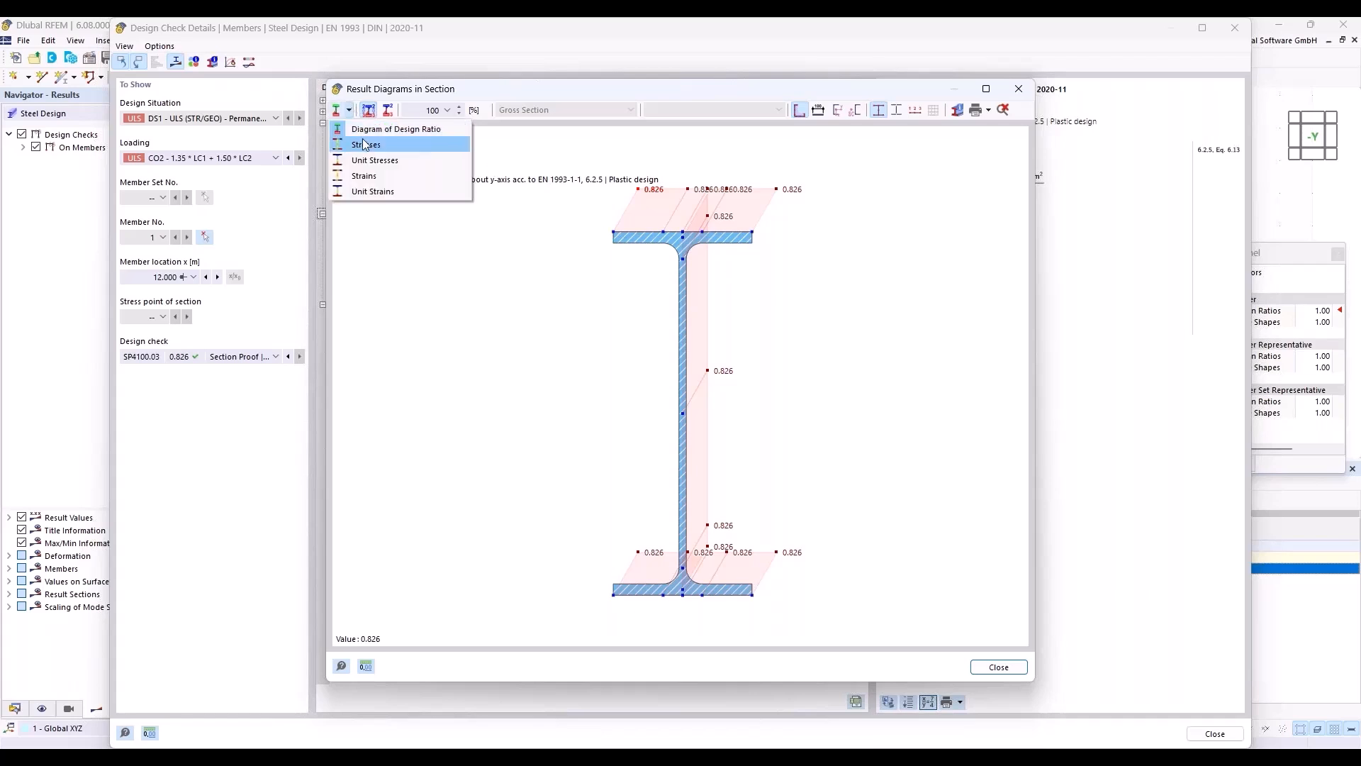
click(367, 146)
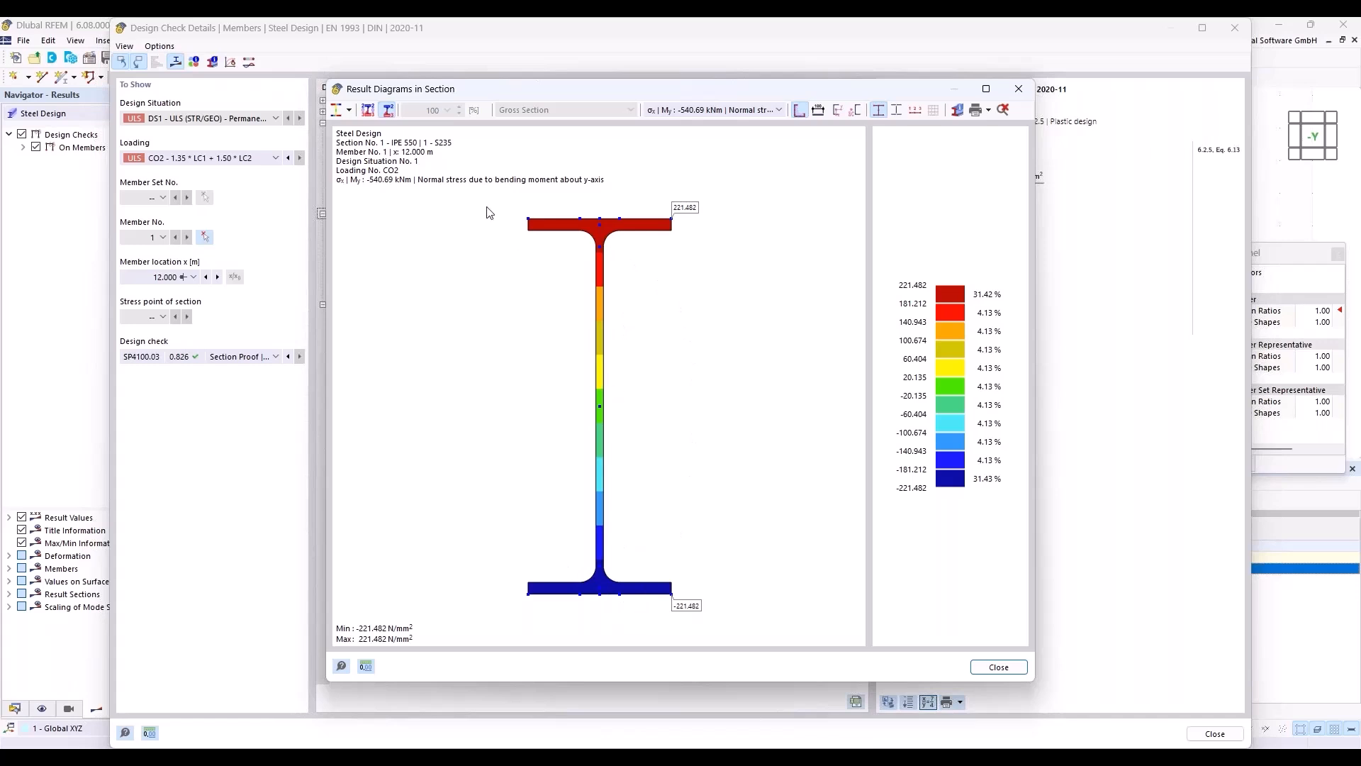
click(349, 110)
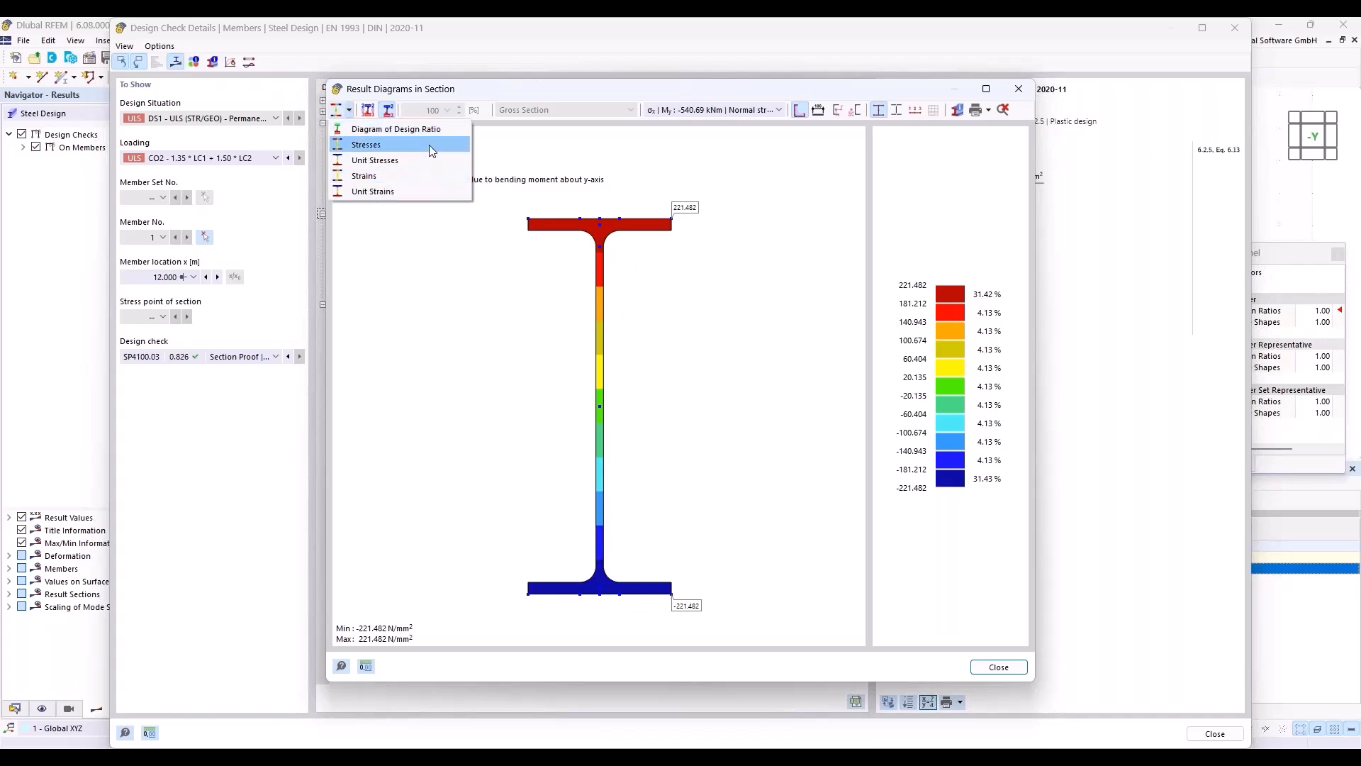
click(499, 149)
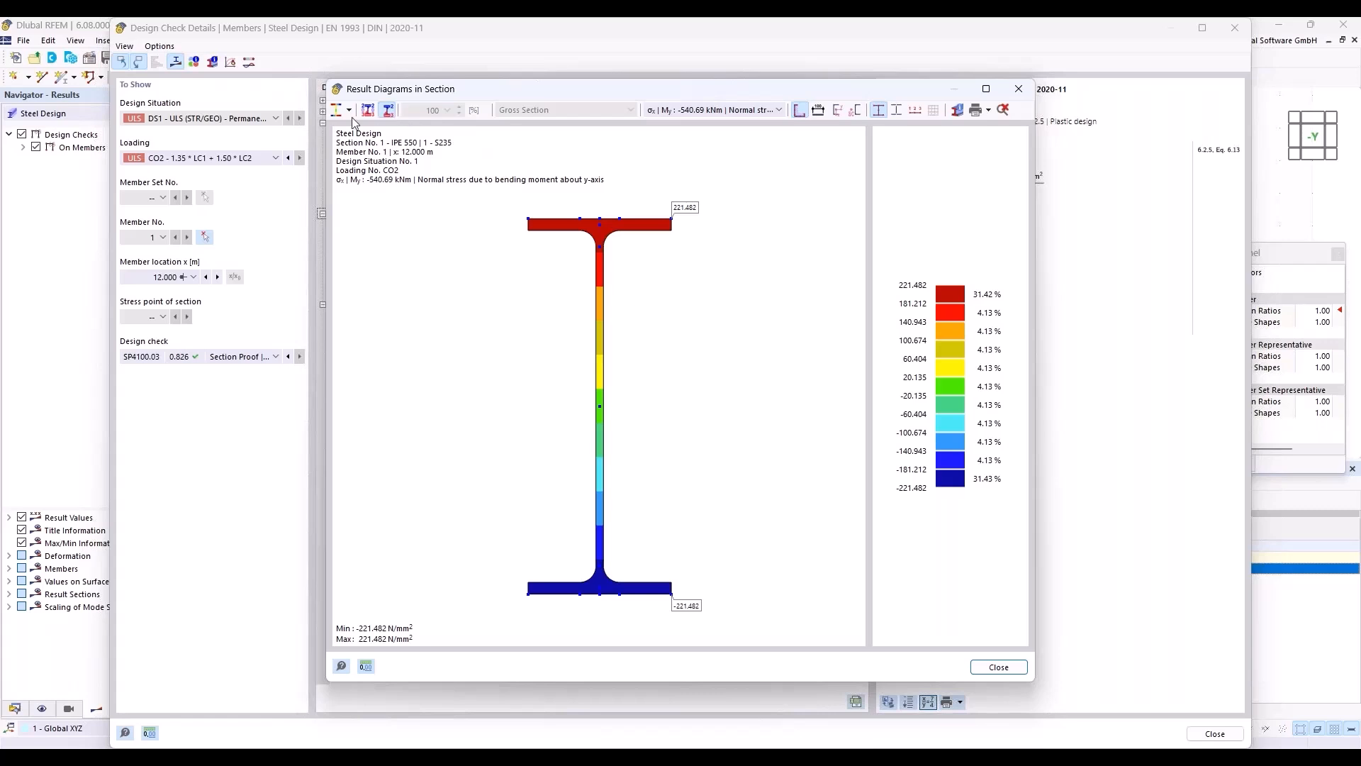
click(1017, 90)
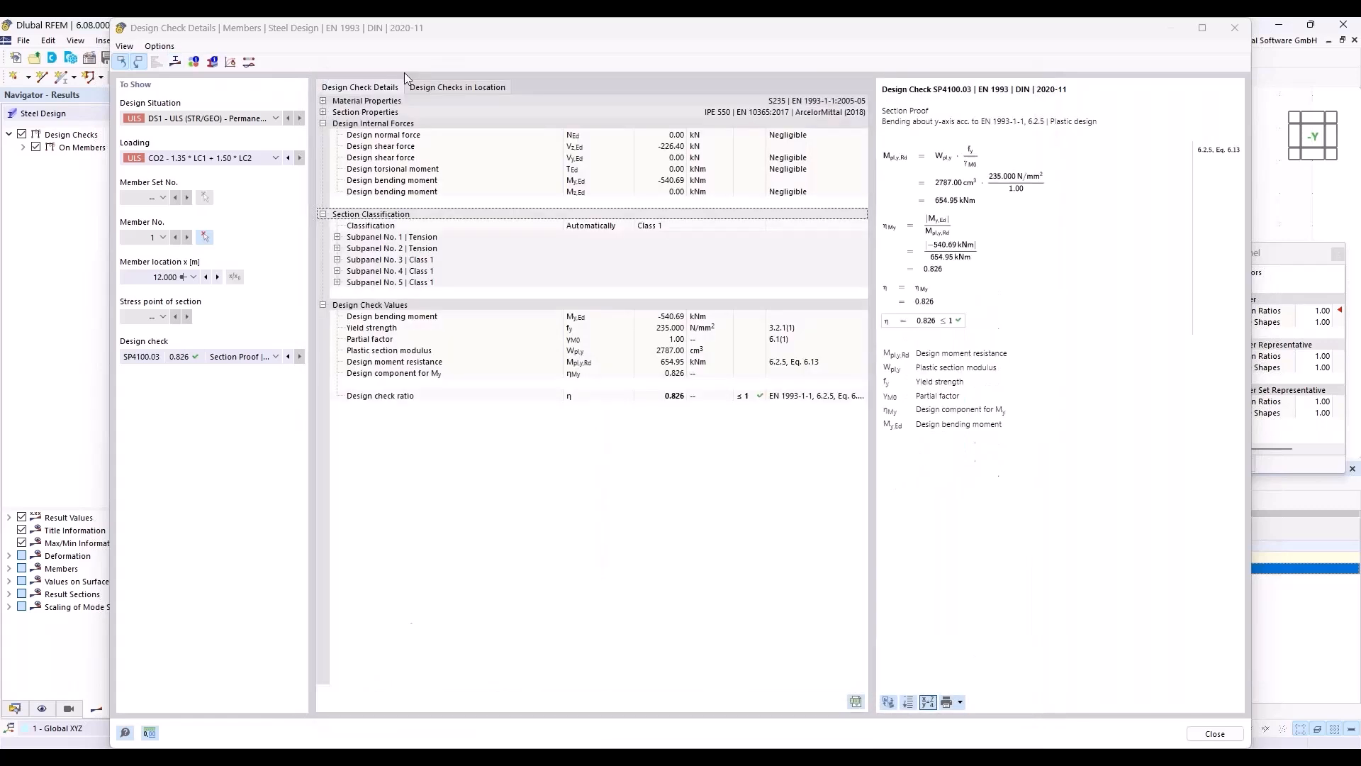
Step: Review the IPE 550 section values, stress points, subpanels and general data, and close the bending check details
click(213, 63)
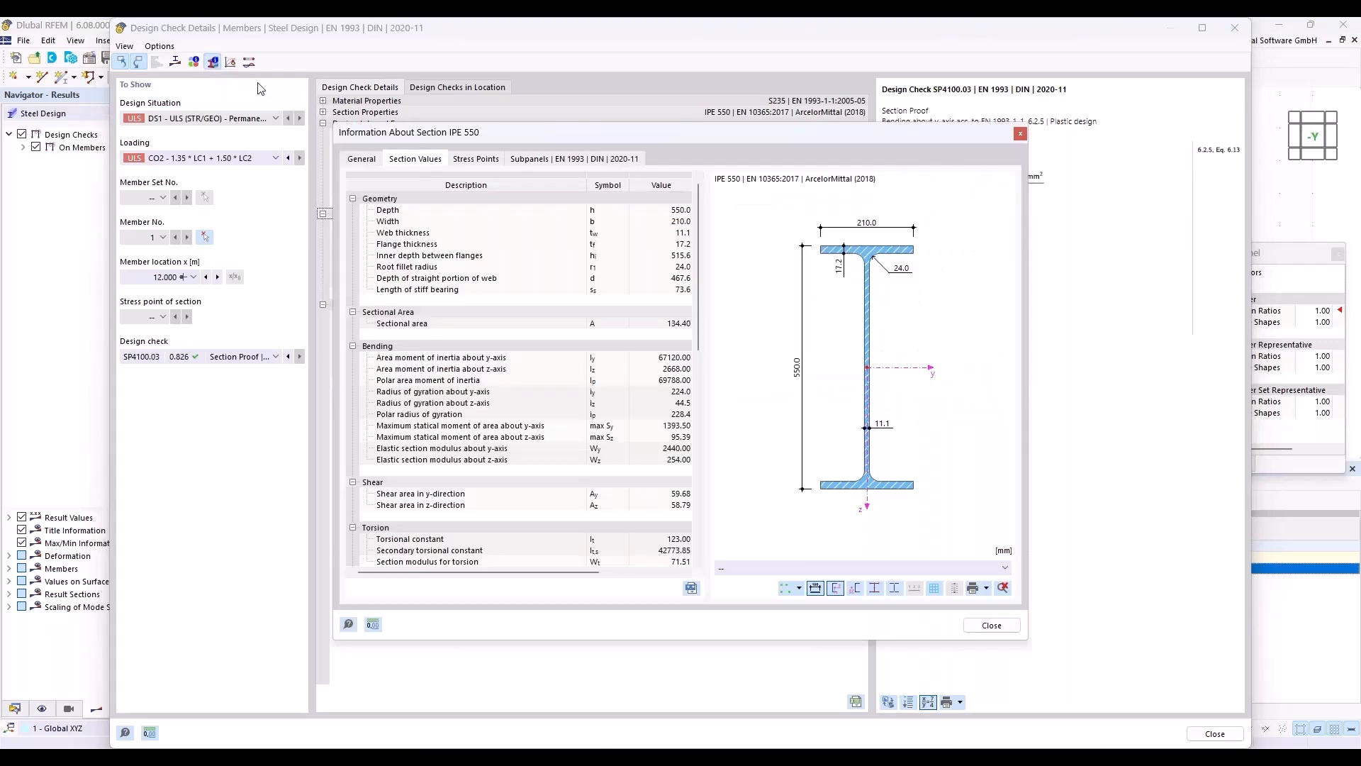
click(471, 159)
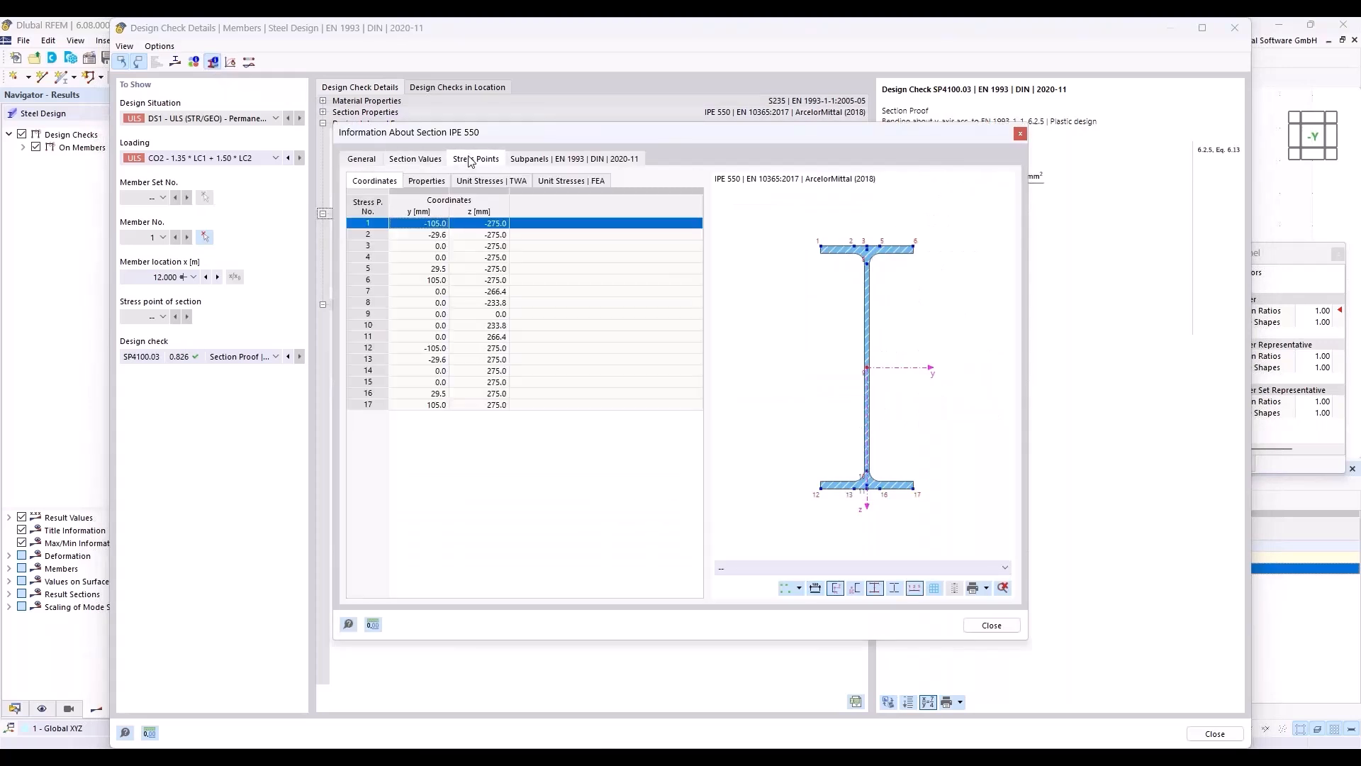
click(558, 160)
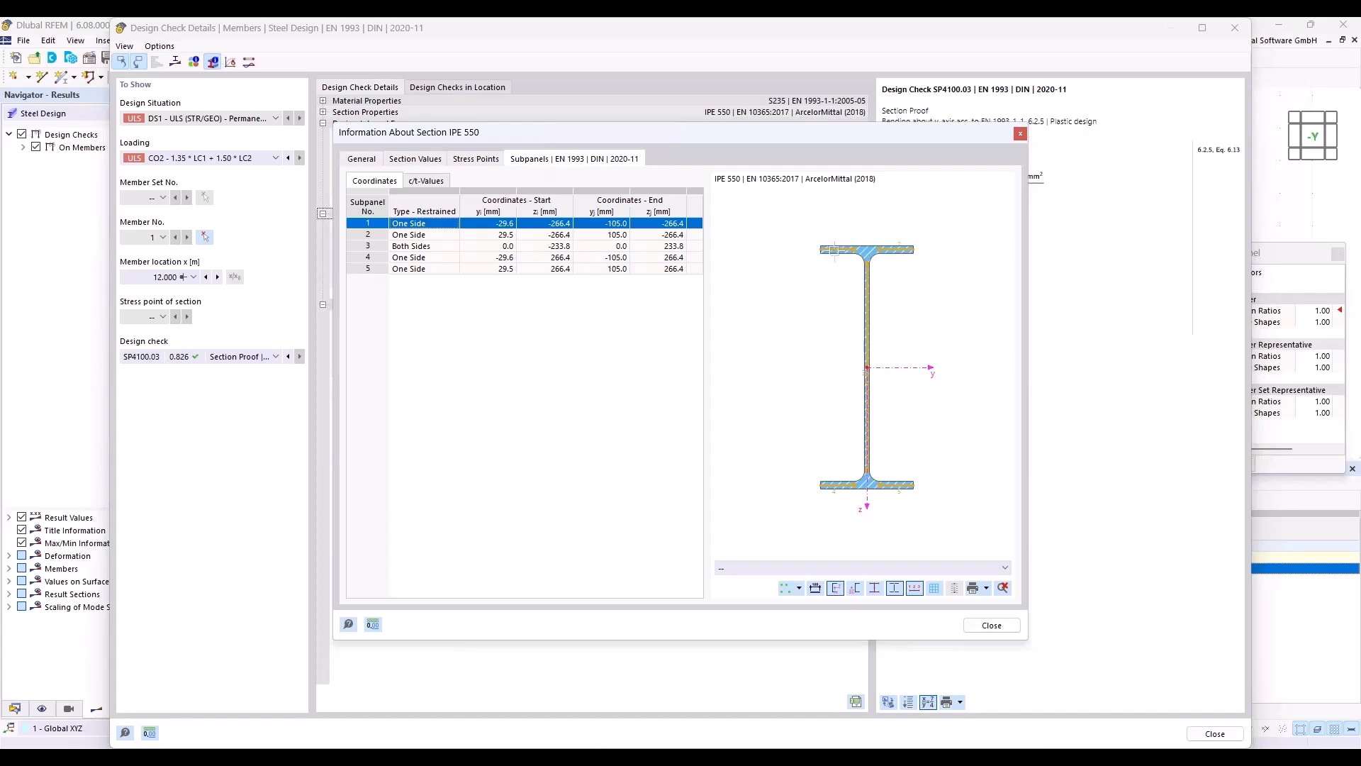
click(367, 160)
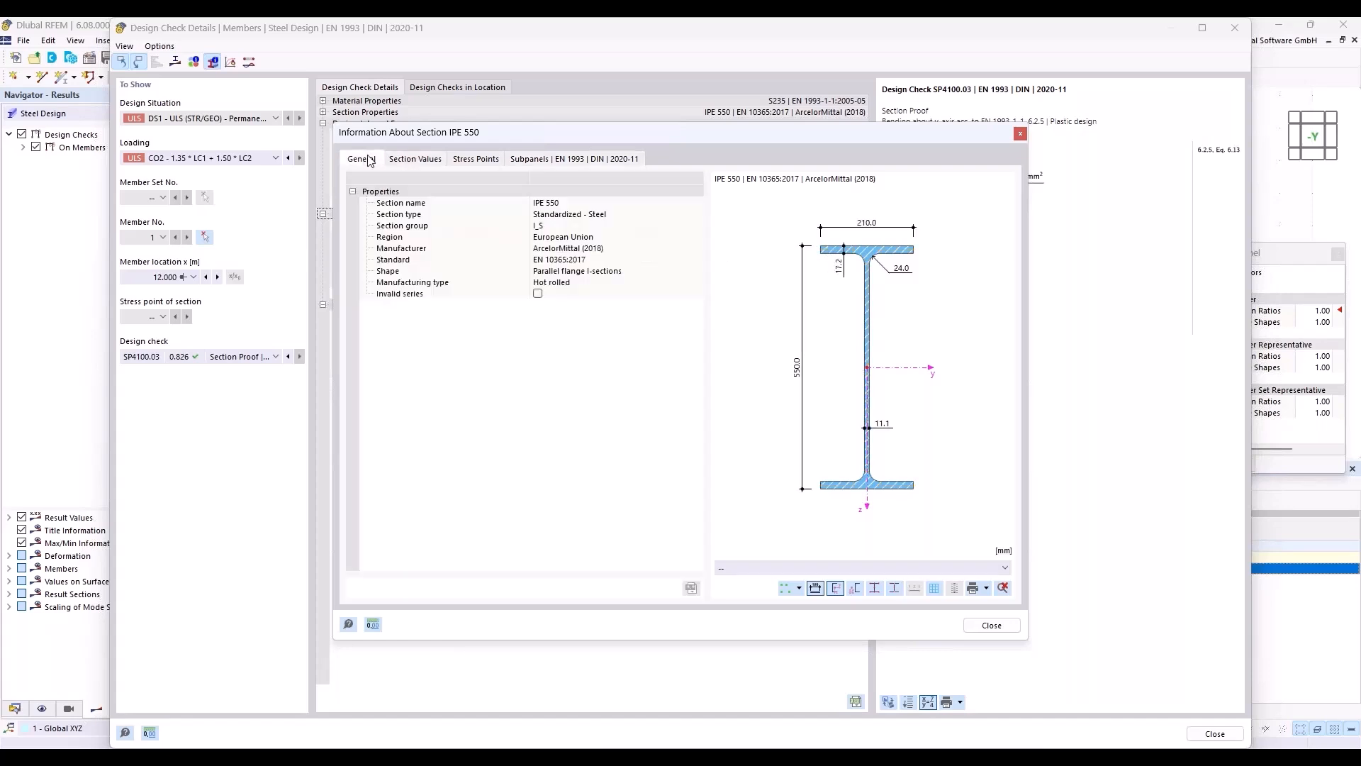
click(993, 626)
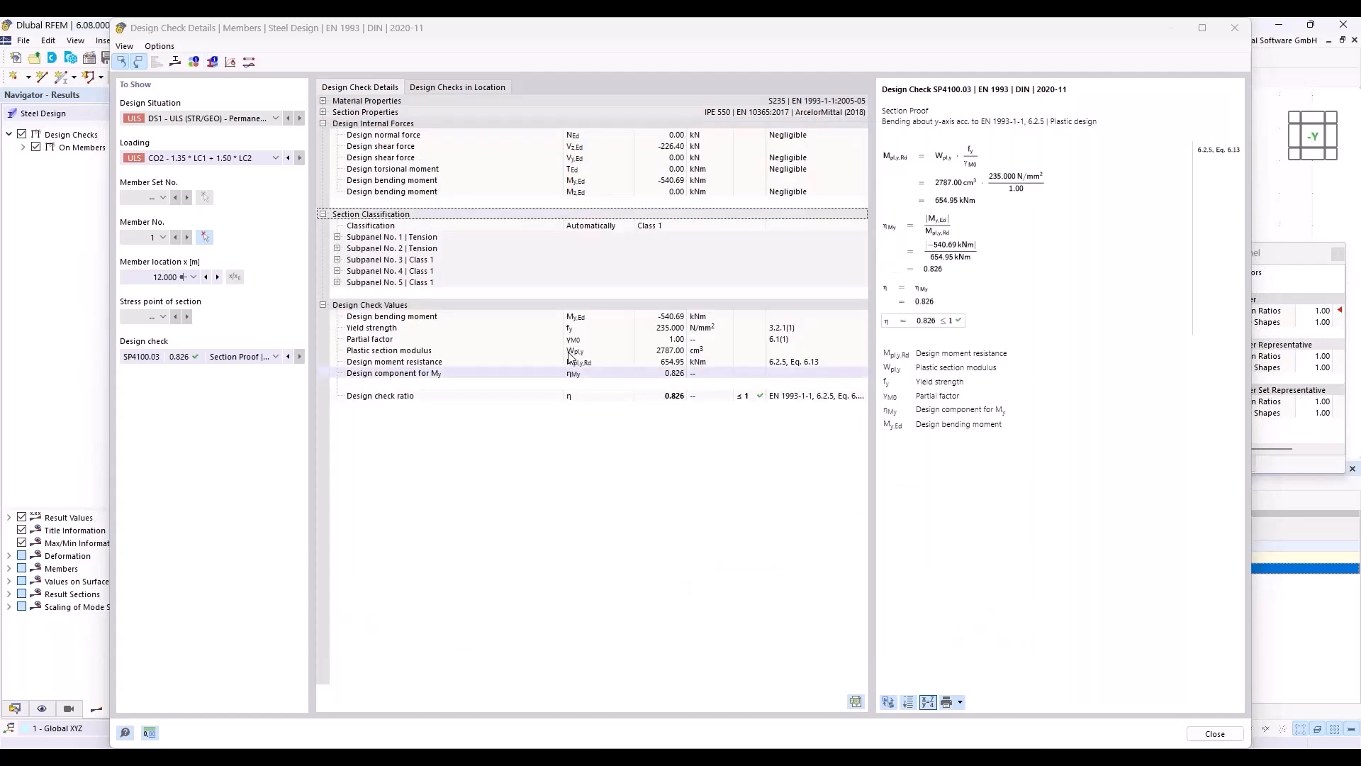
click(1243, 30)
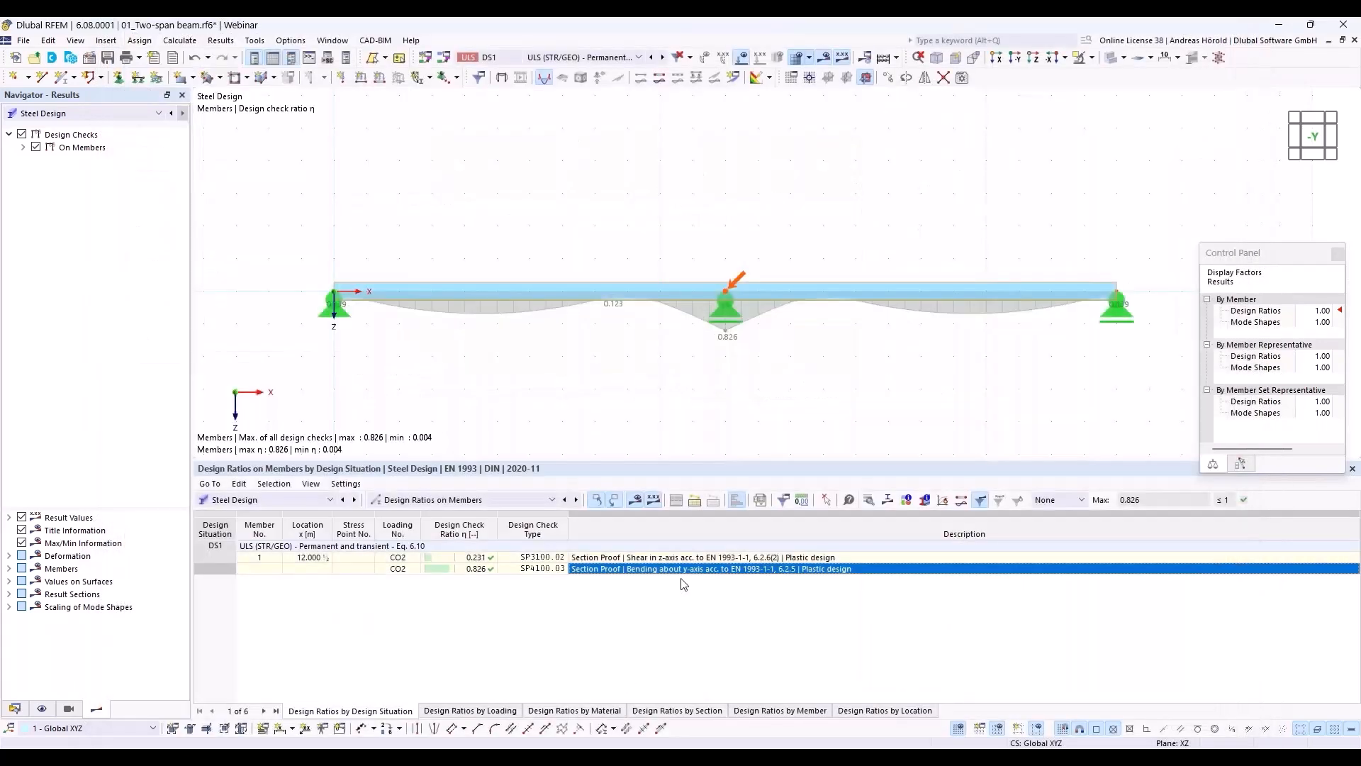
Step: Review the design check details for plastic shear in the z-axis
click(631, 558)
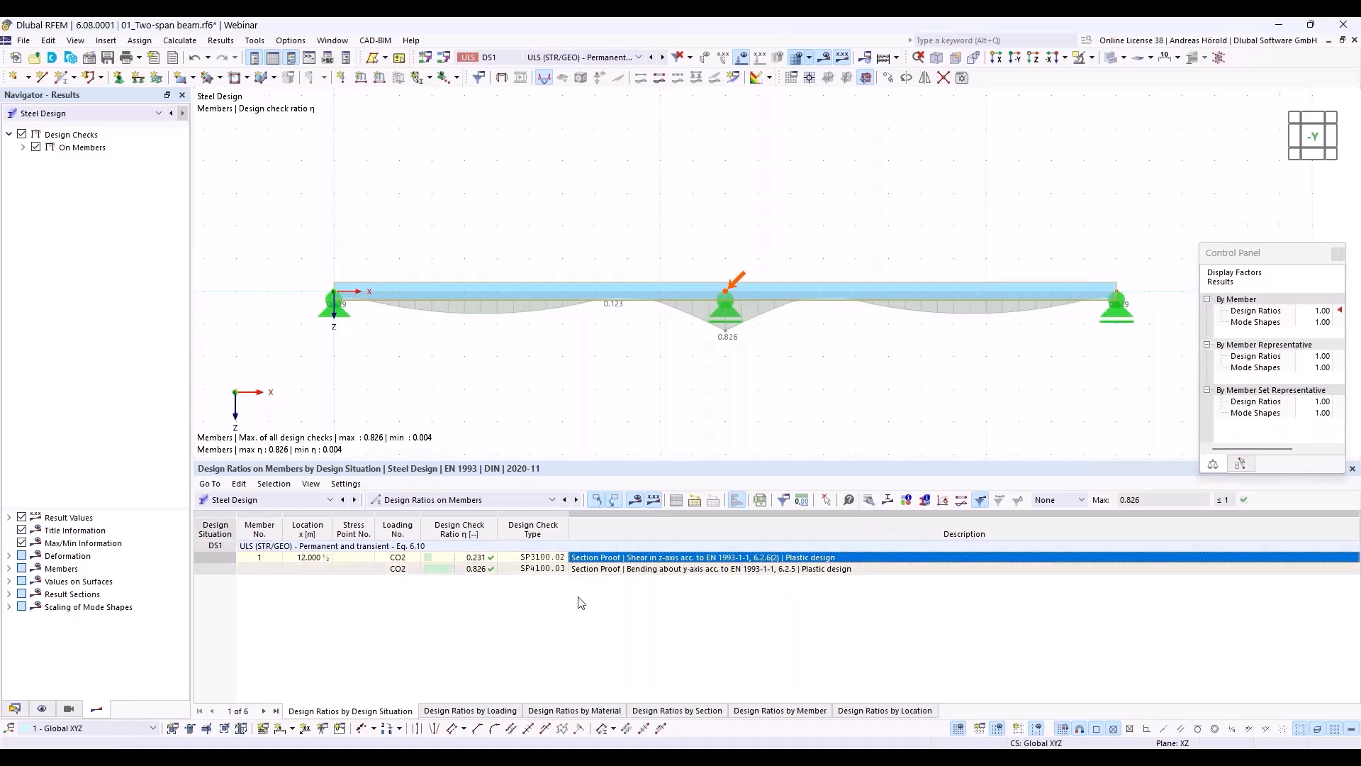
double_click(608, 559)
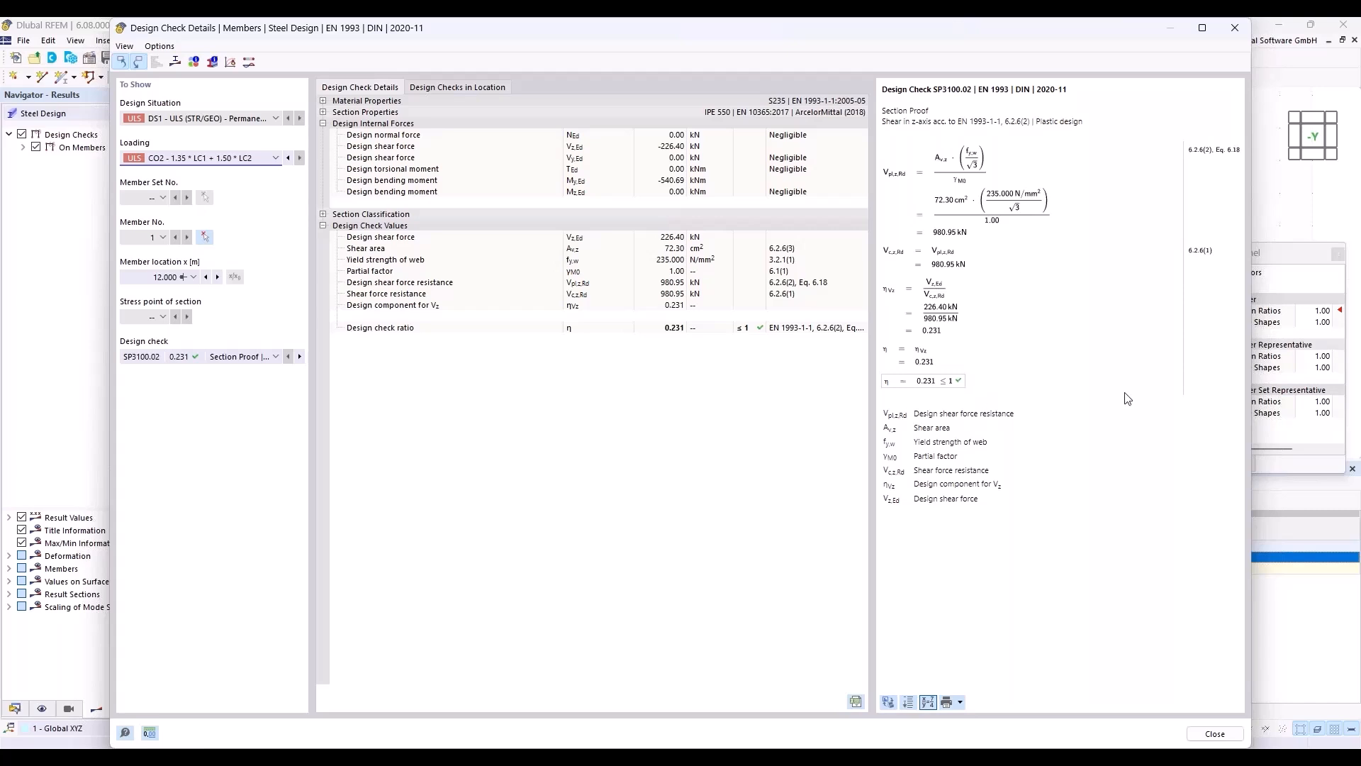
click(1236, 27)
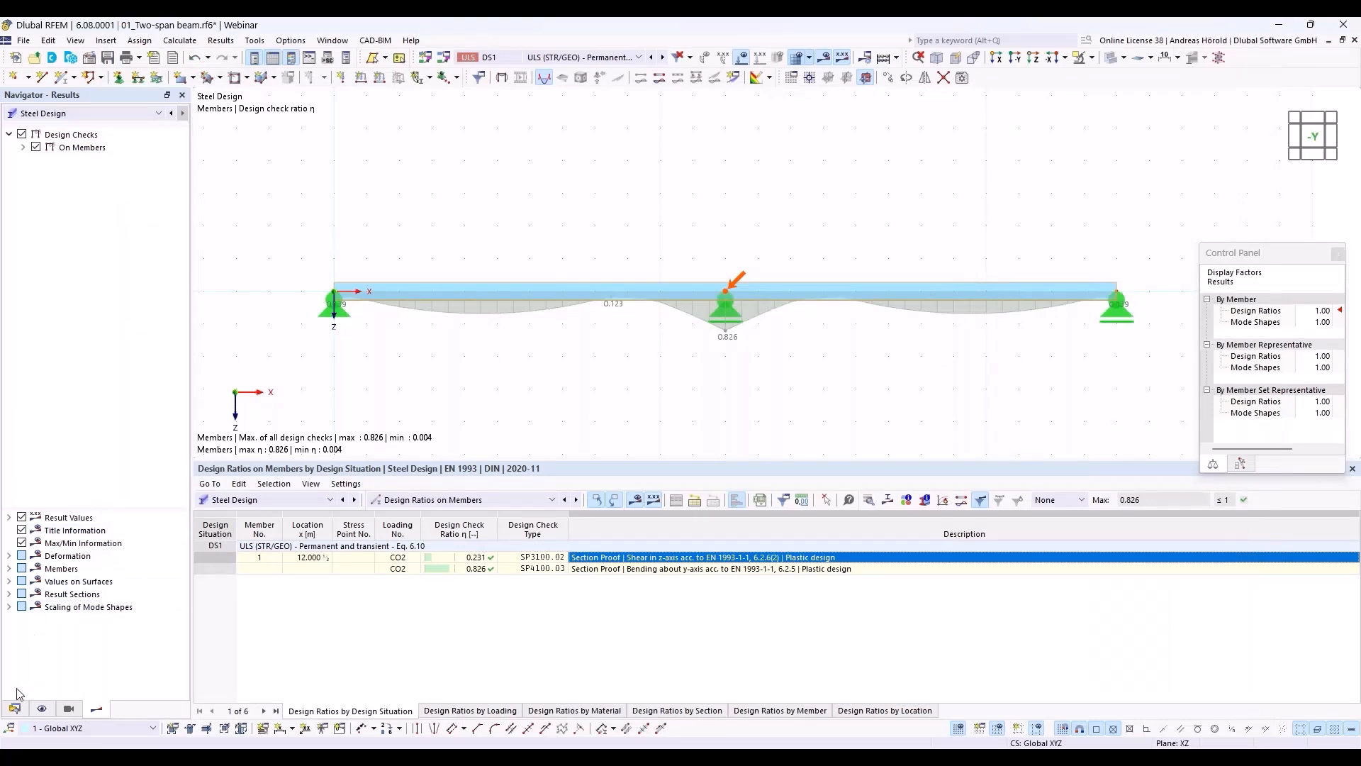
Step: Activate elastic design also for class 1 and class 2 sections in the Default ultimate configuration of Steel Design
click(15, 709)
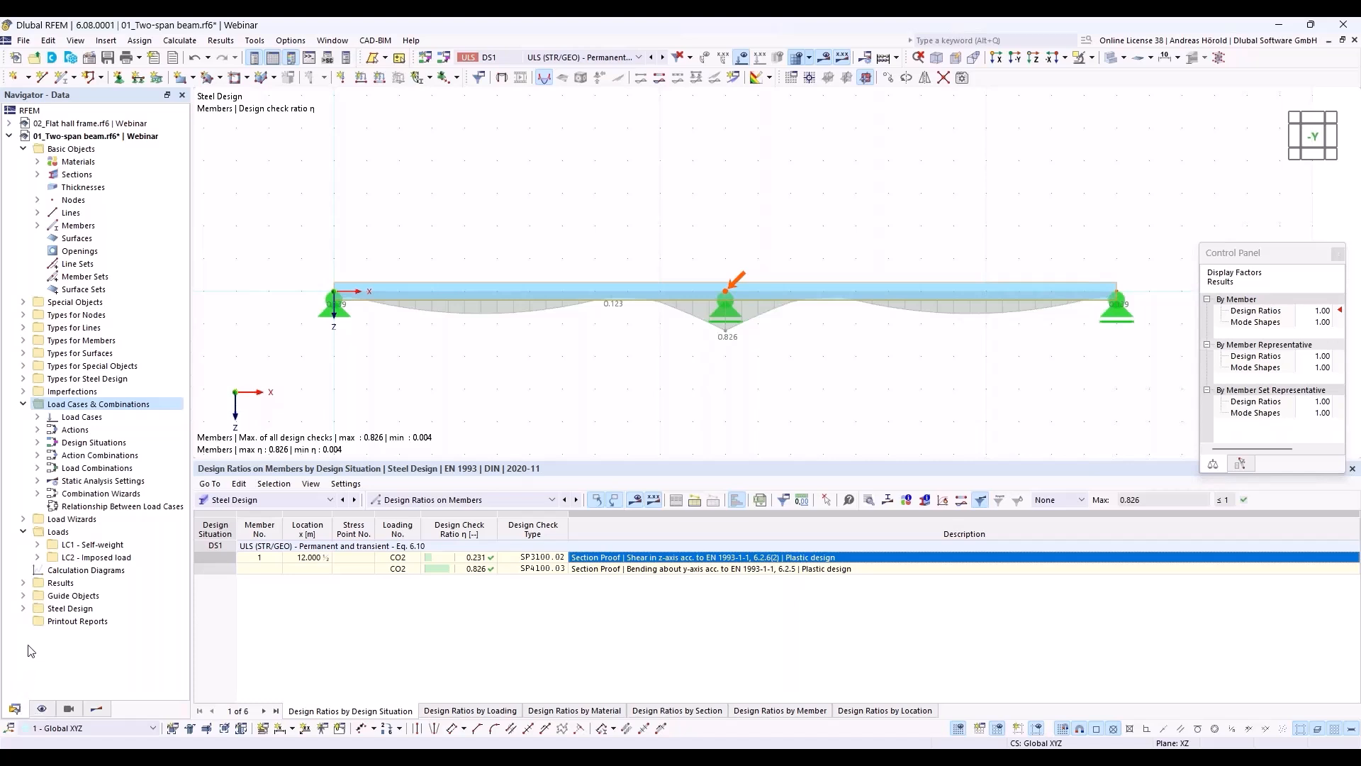
click(23, 609)
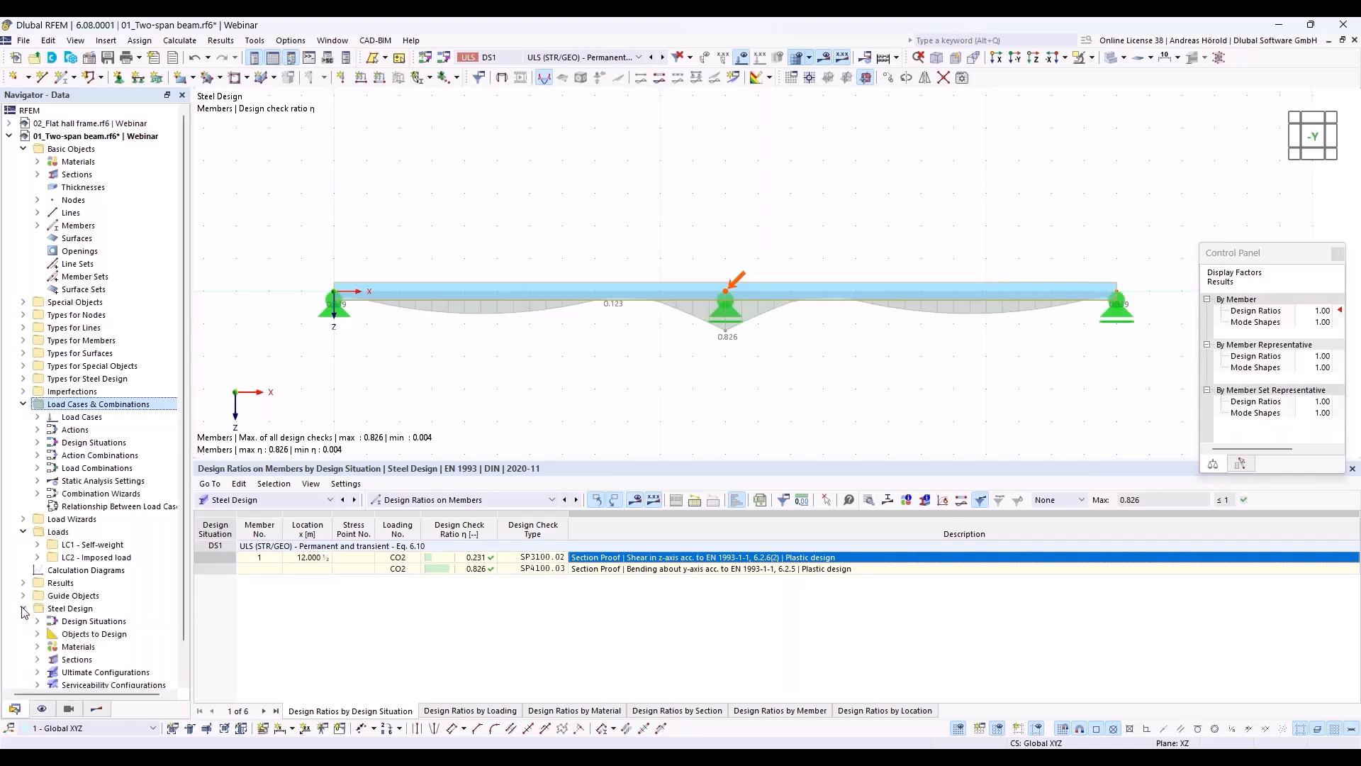
scroll(90, 610, down, 1)
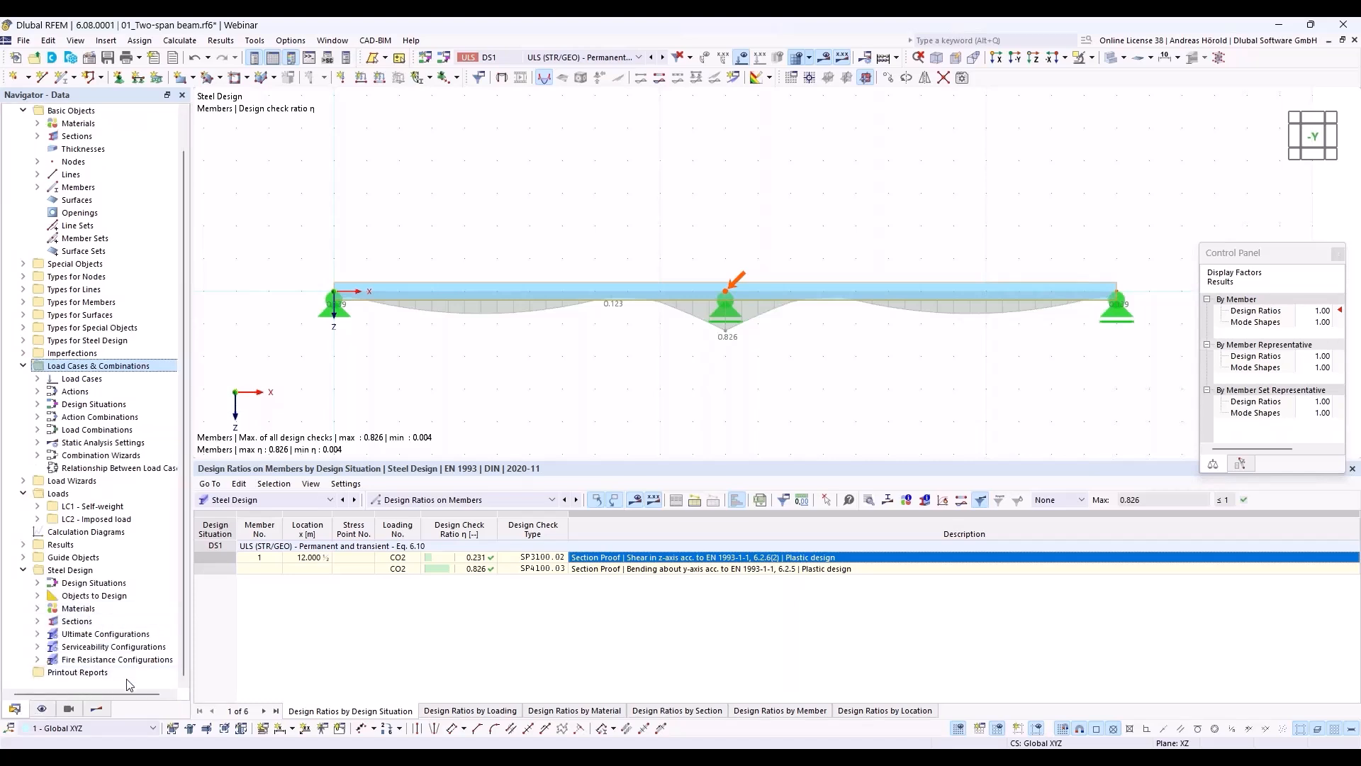
click(37, 634)
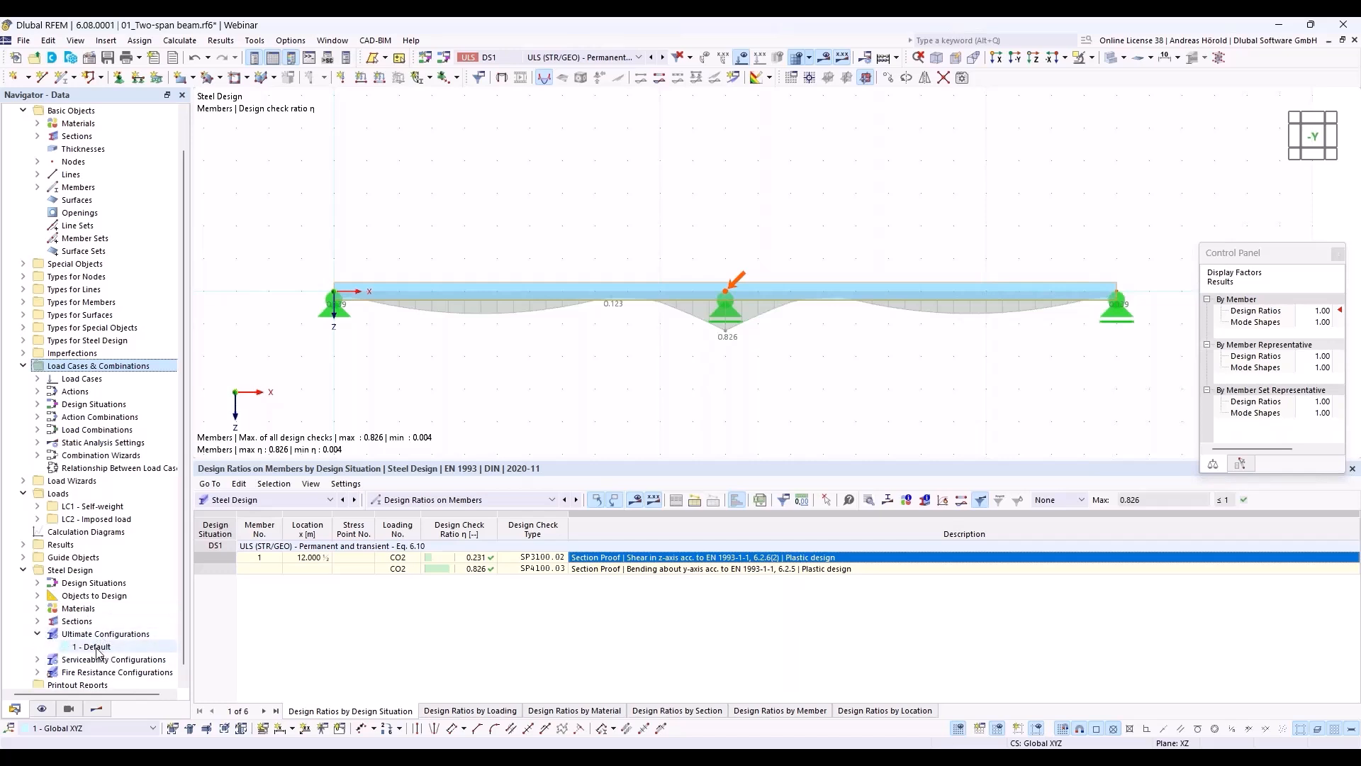
double_click(95, 648)
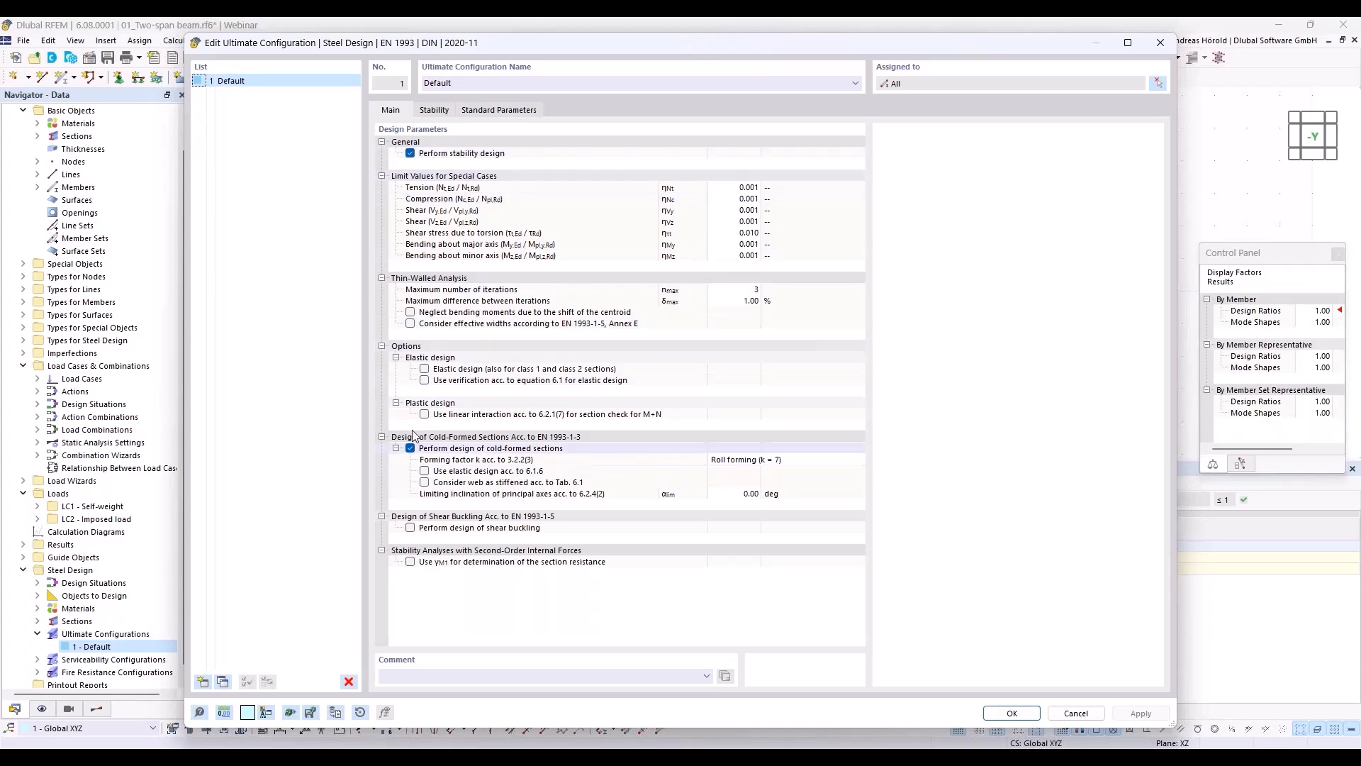
click(425, 370)
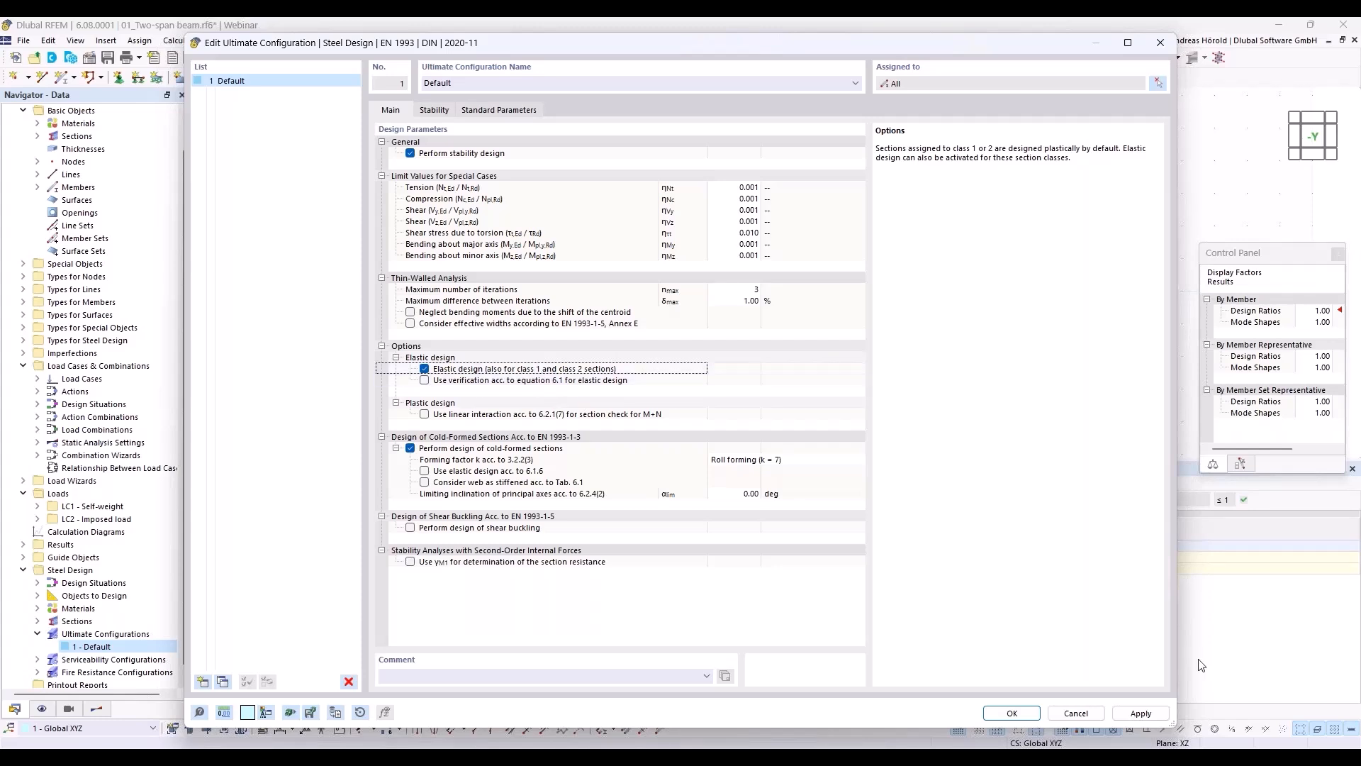
click(1013, 713)
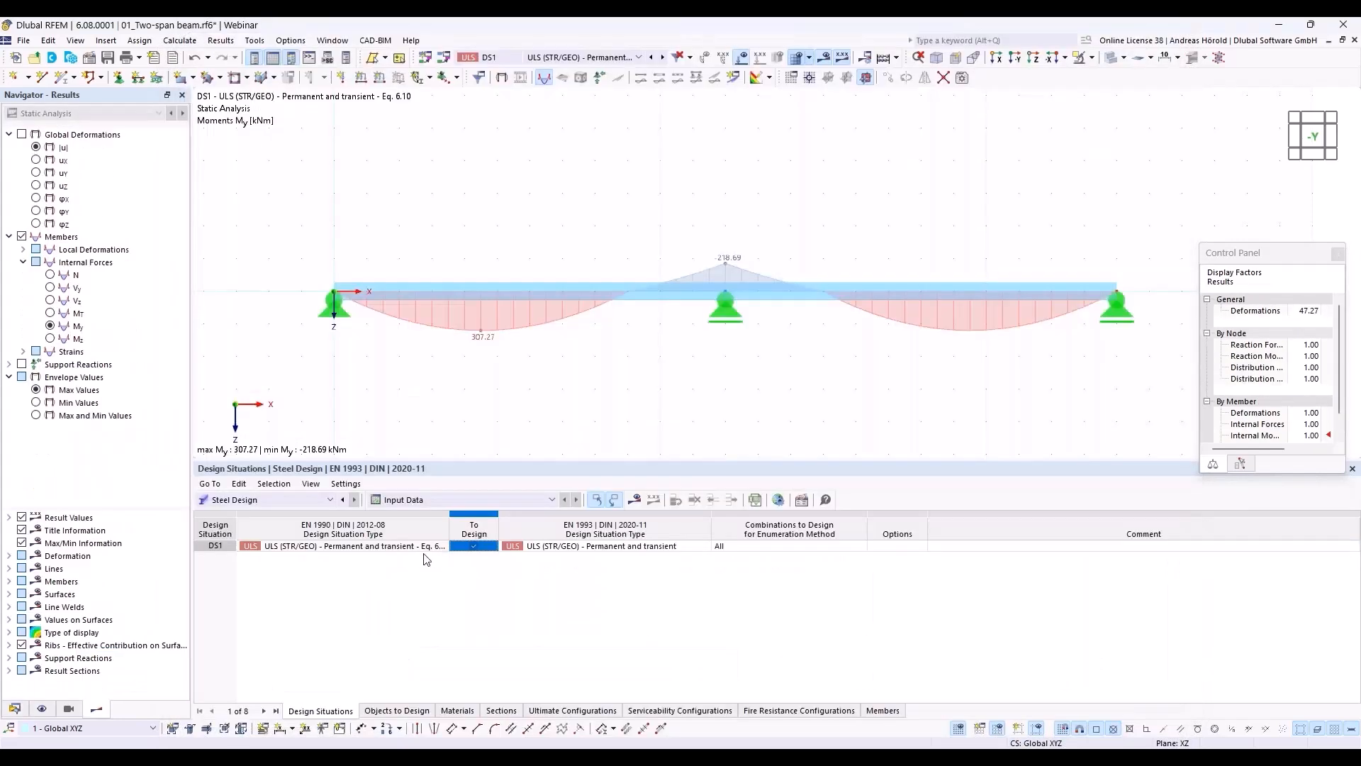
Step: Recalculate the steel design results, list the design ratios on members, and open the elastic bending check's details
click(636, 501)
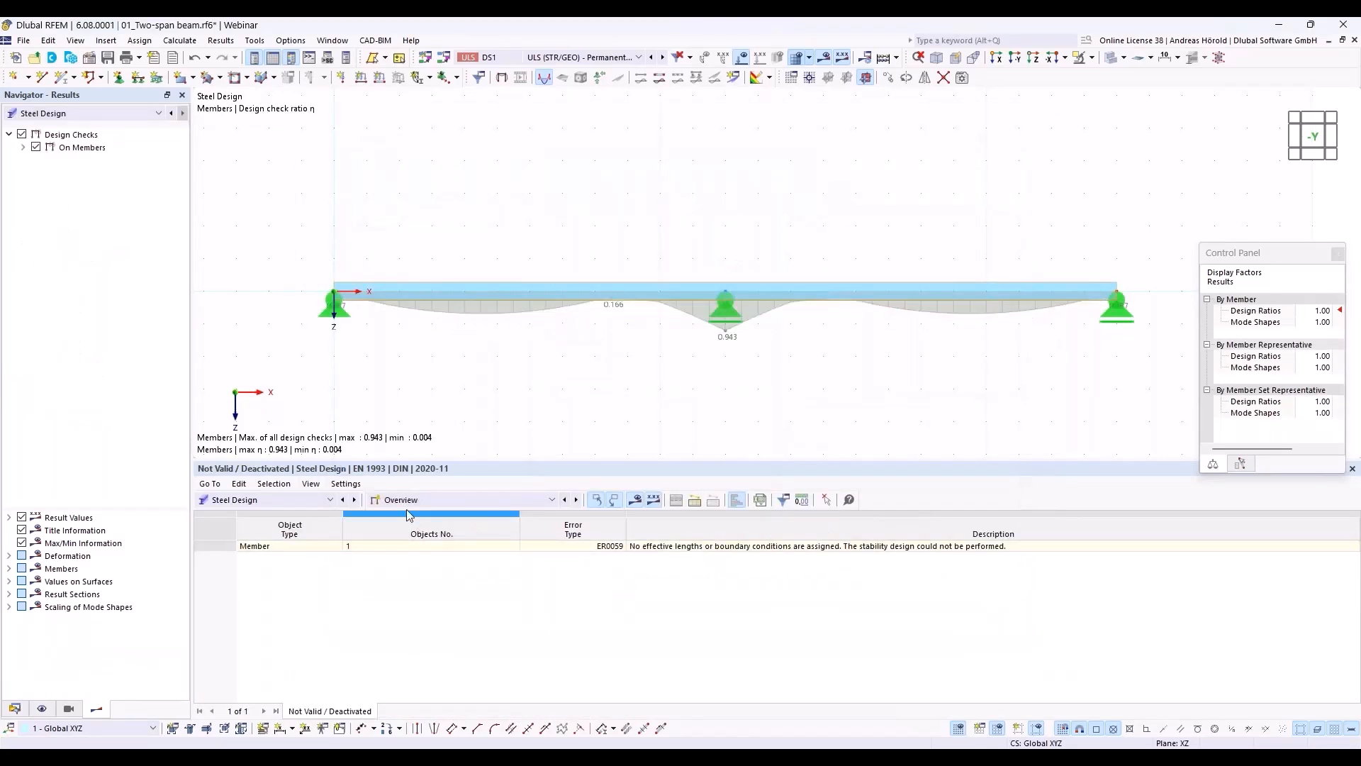
click(424, 500)
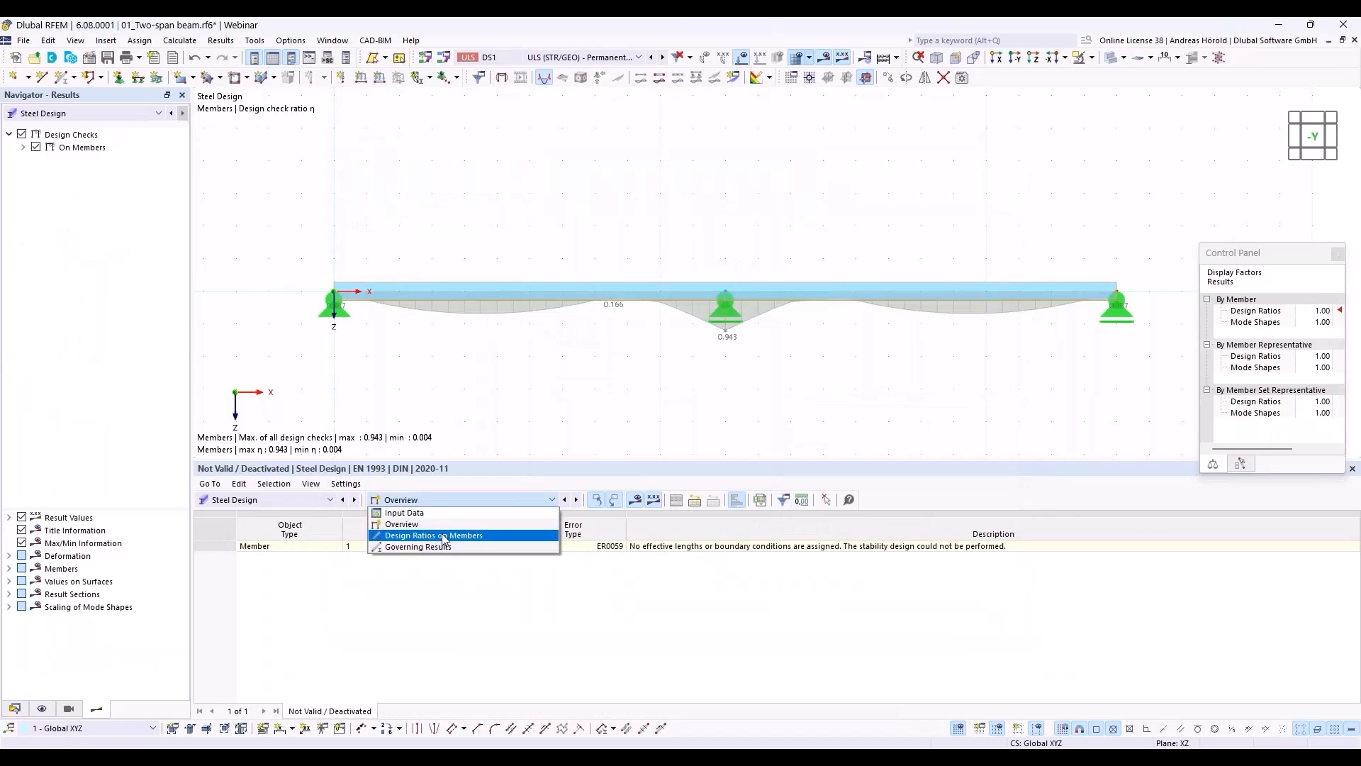
click(441, 536)
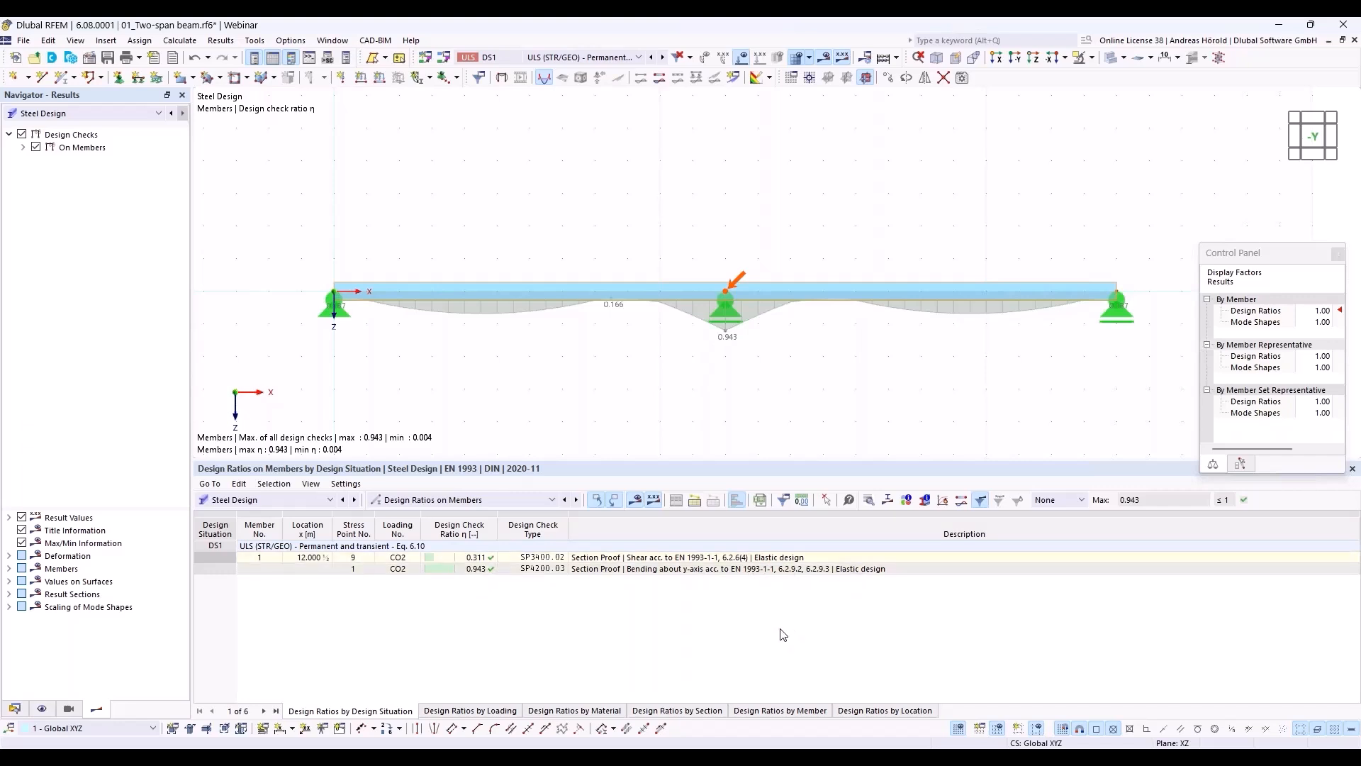
click(727, 568)
double_click(726, 570)
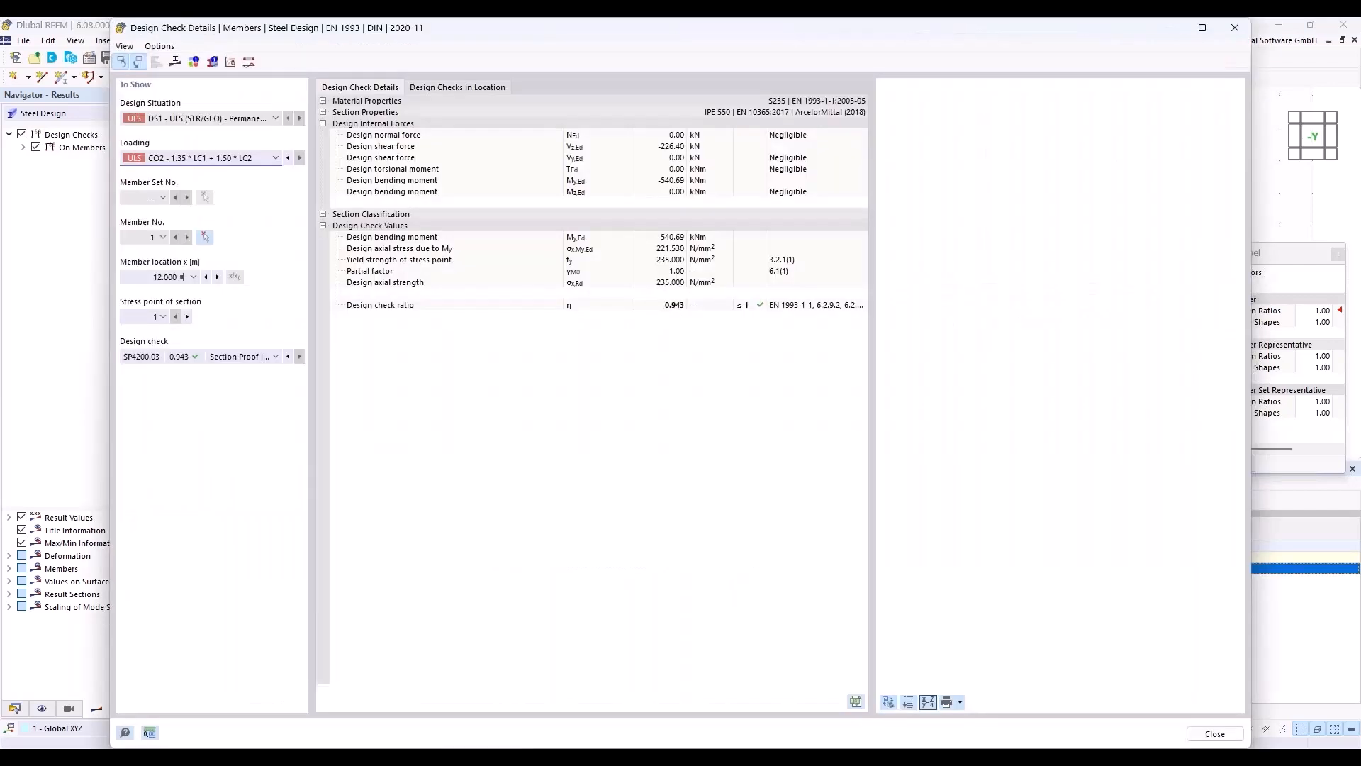
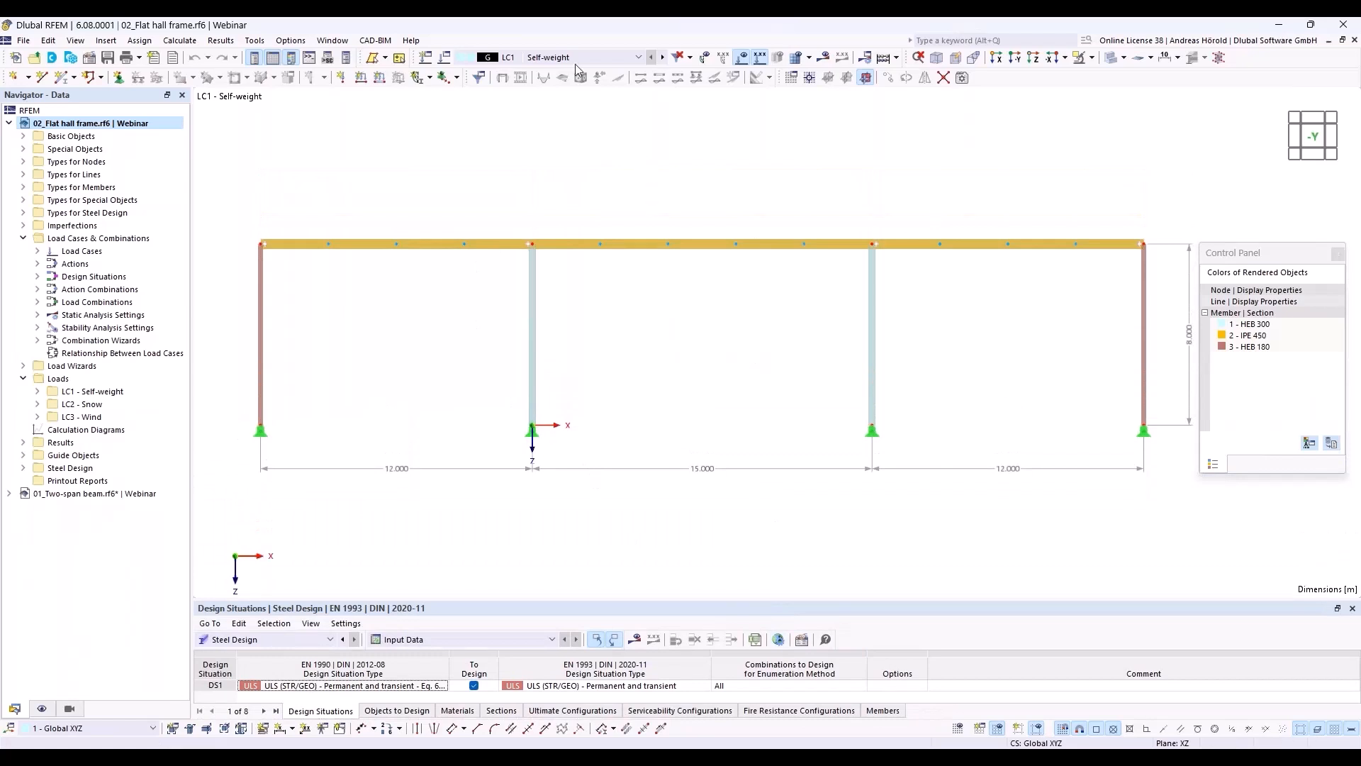
Step: Display the Snow load case LC2 and the Wind load case LC3 on the frame to examine their loads
click(638, 57)
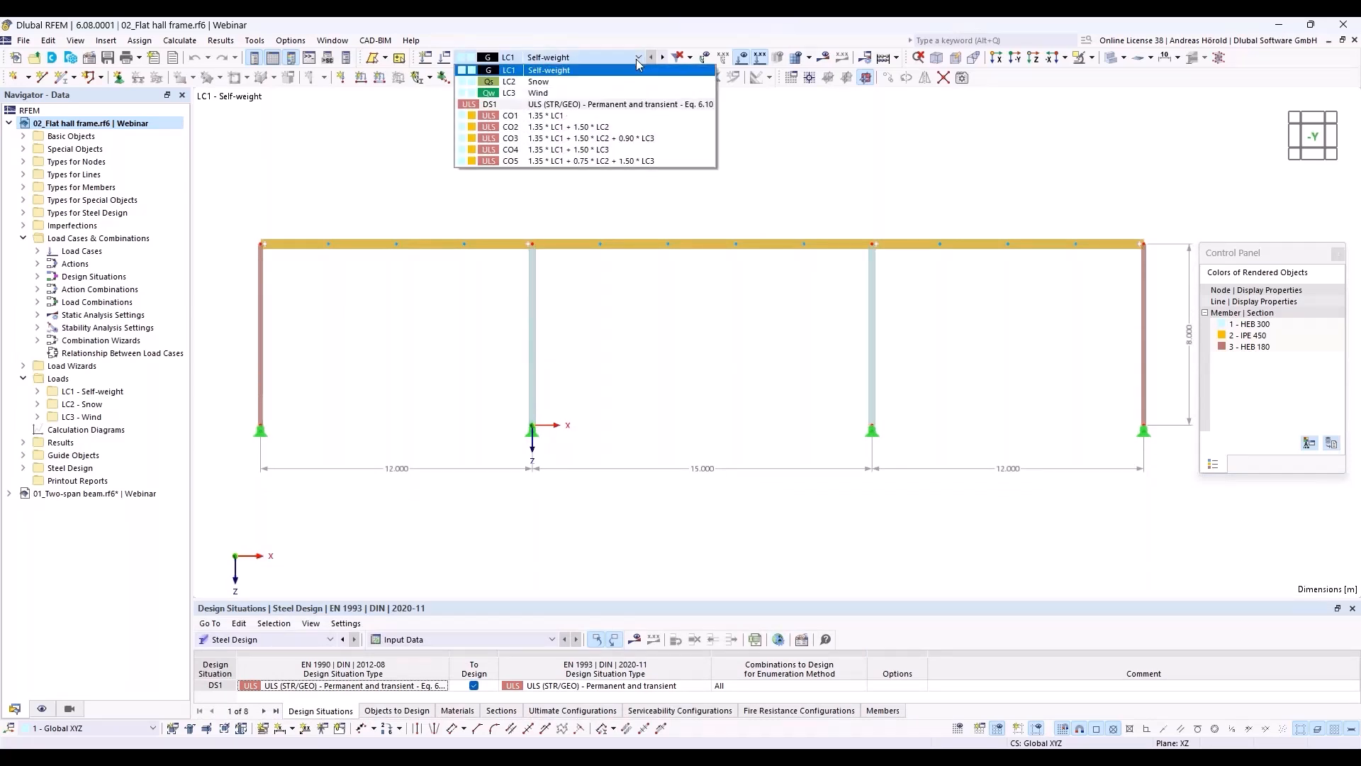
click(628, 84)
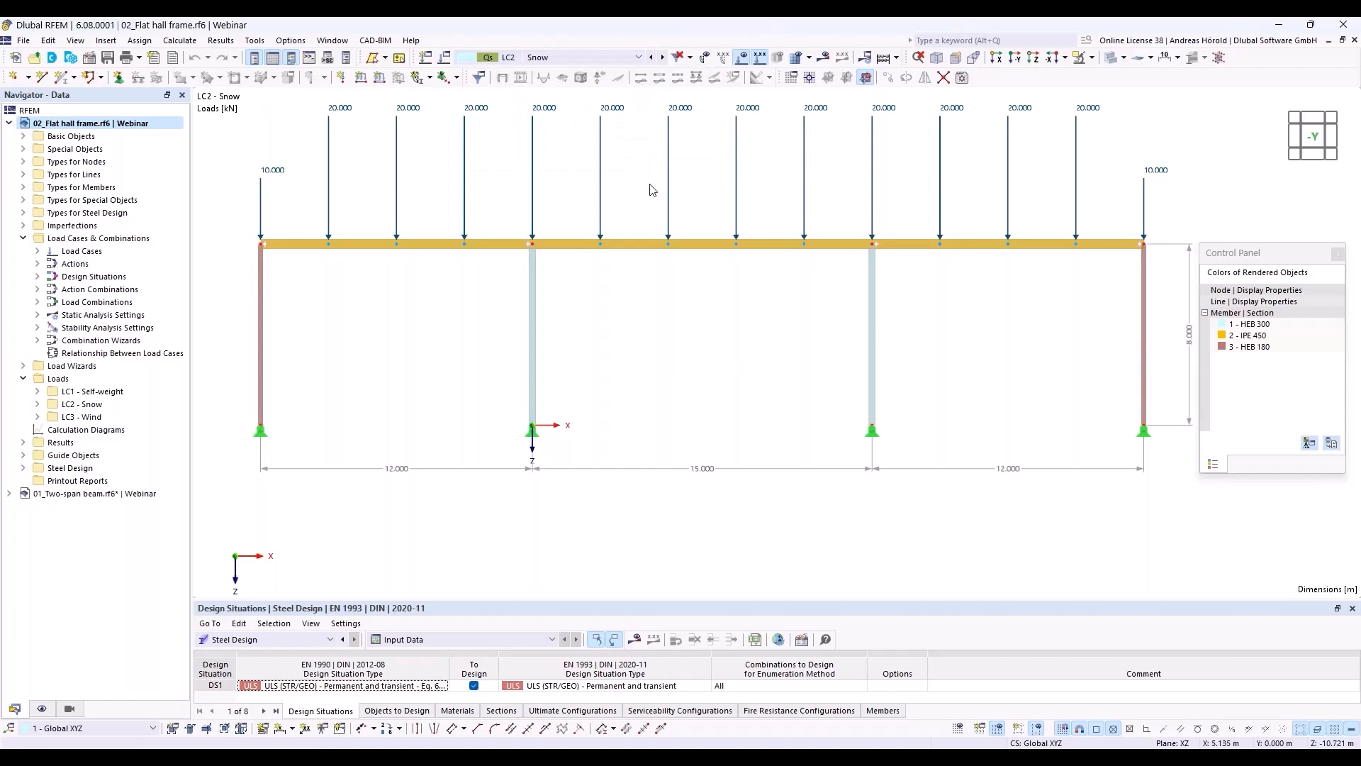
scroll(652, 192, down, 1)
middle_drag(652, 191, 641, 222)
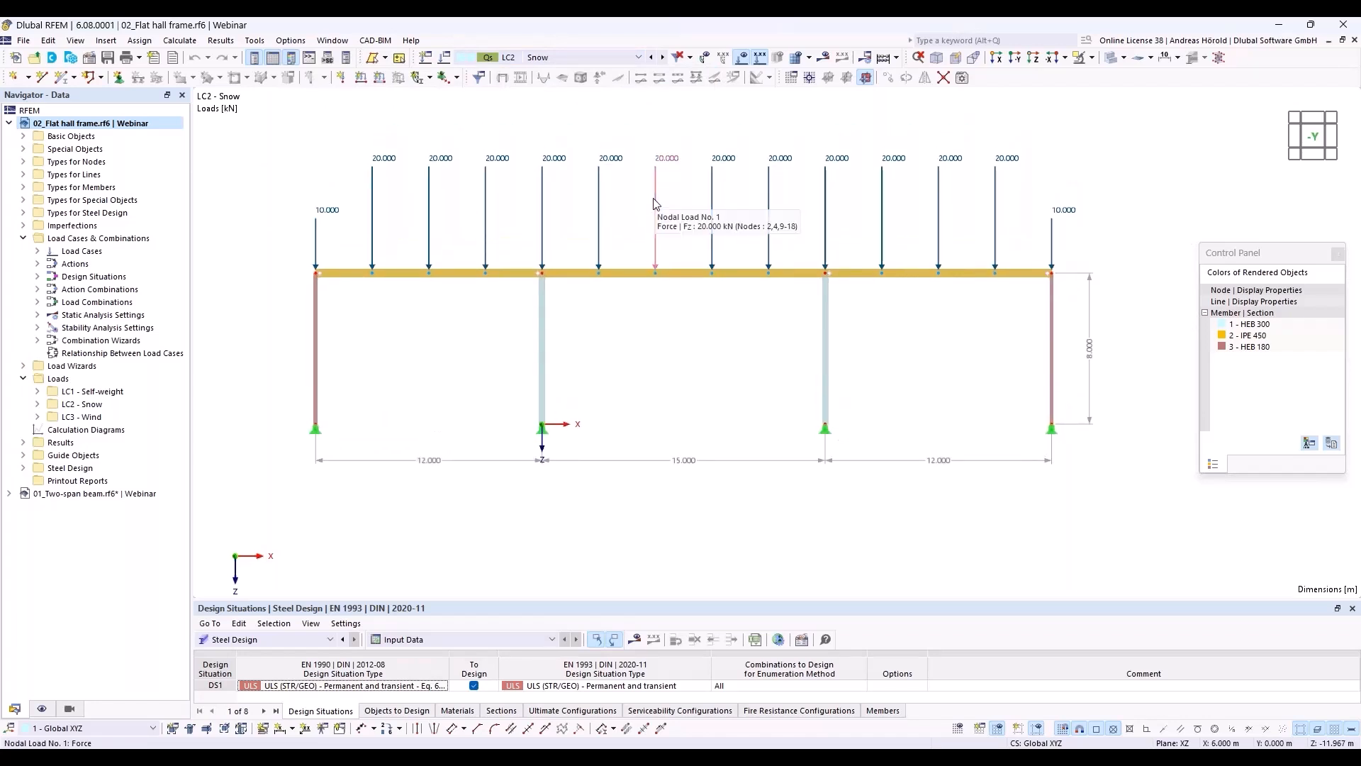
click(664, 58)
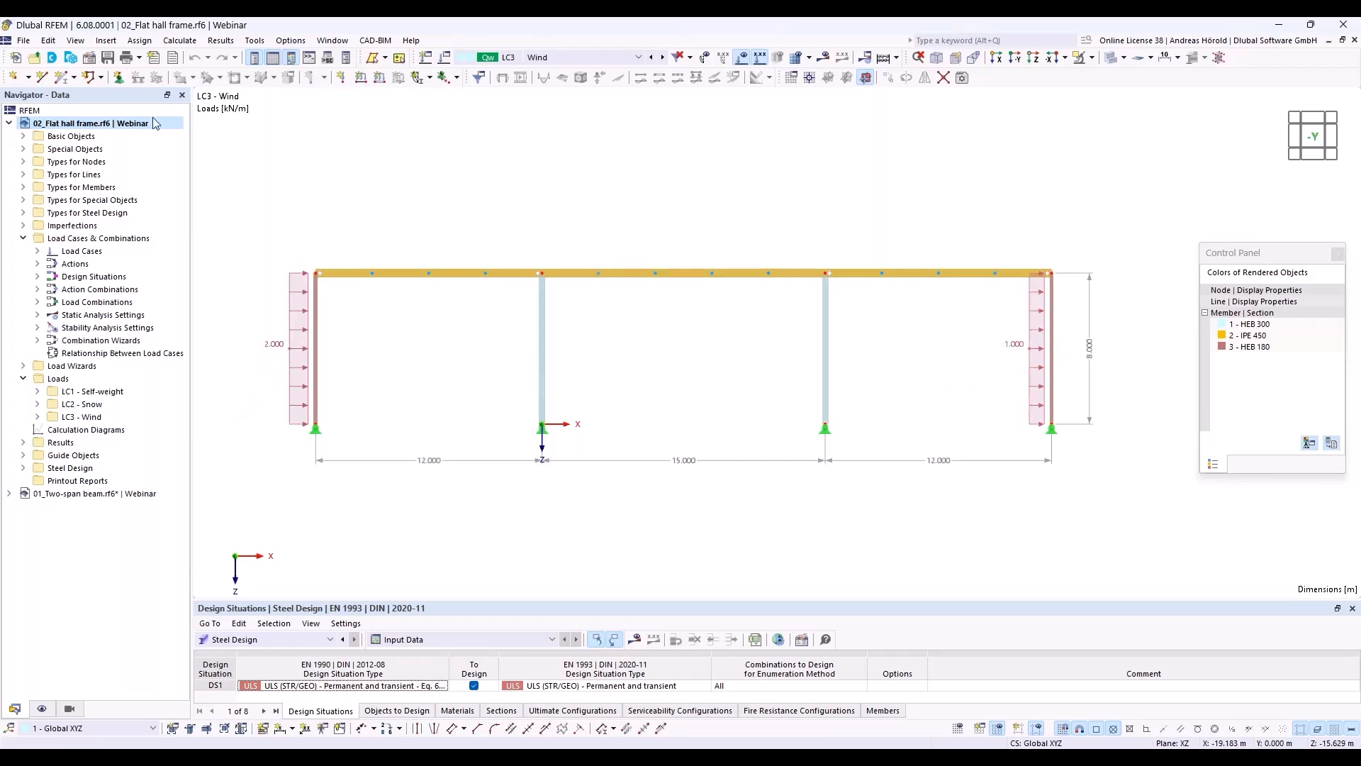
Step: Review the model type, activated add-ons and design standards in the base data, and close it without changes
click(90, 58)
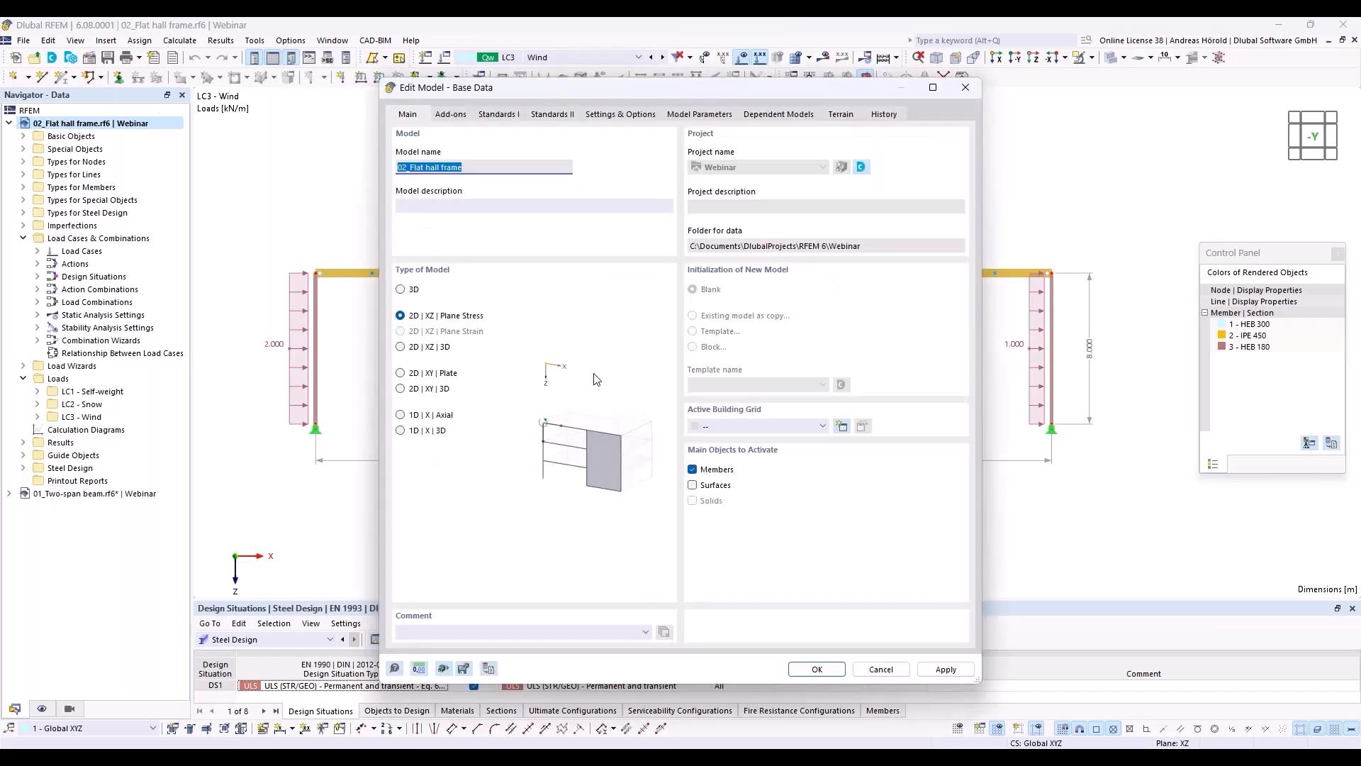
click(449, 118)
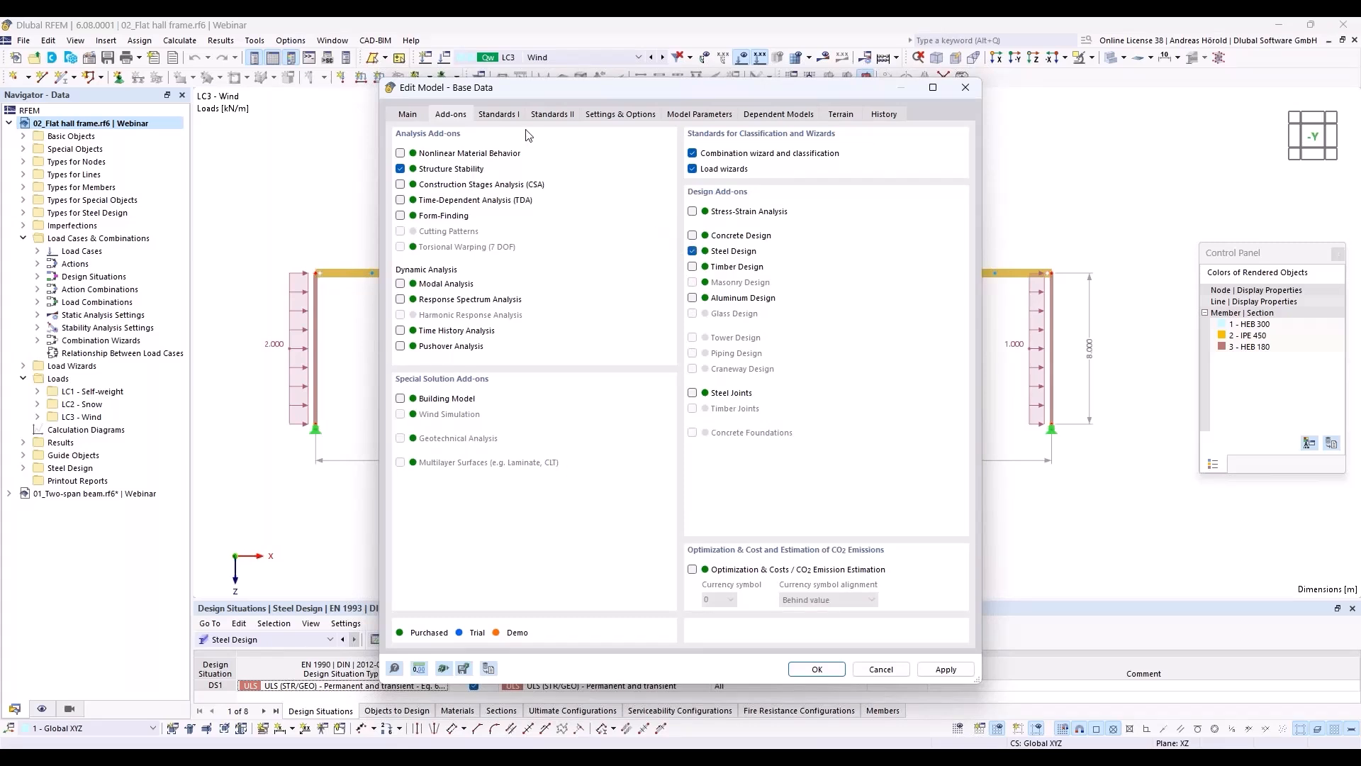
click(499, 115)
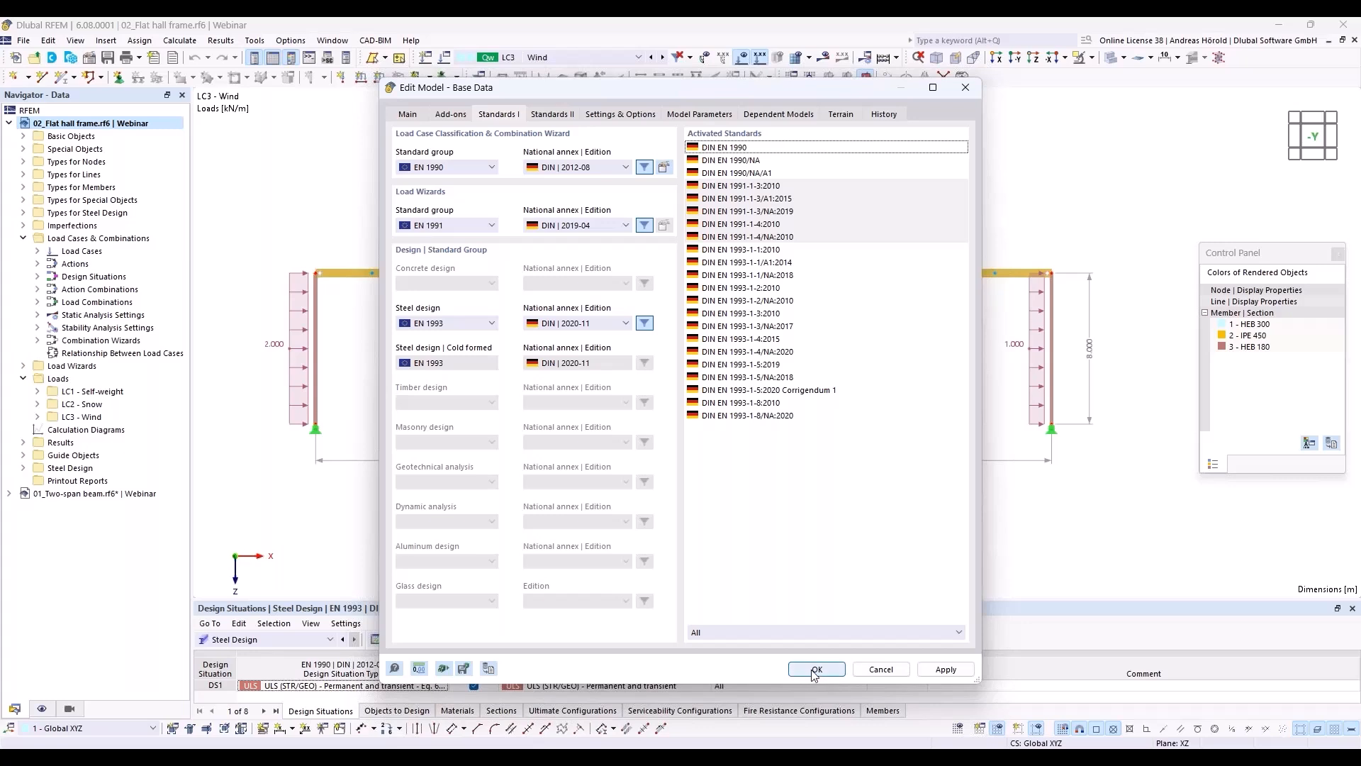
click(875, 670)
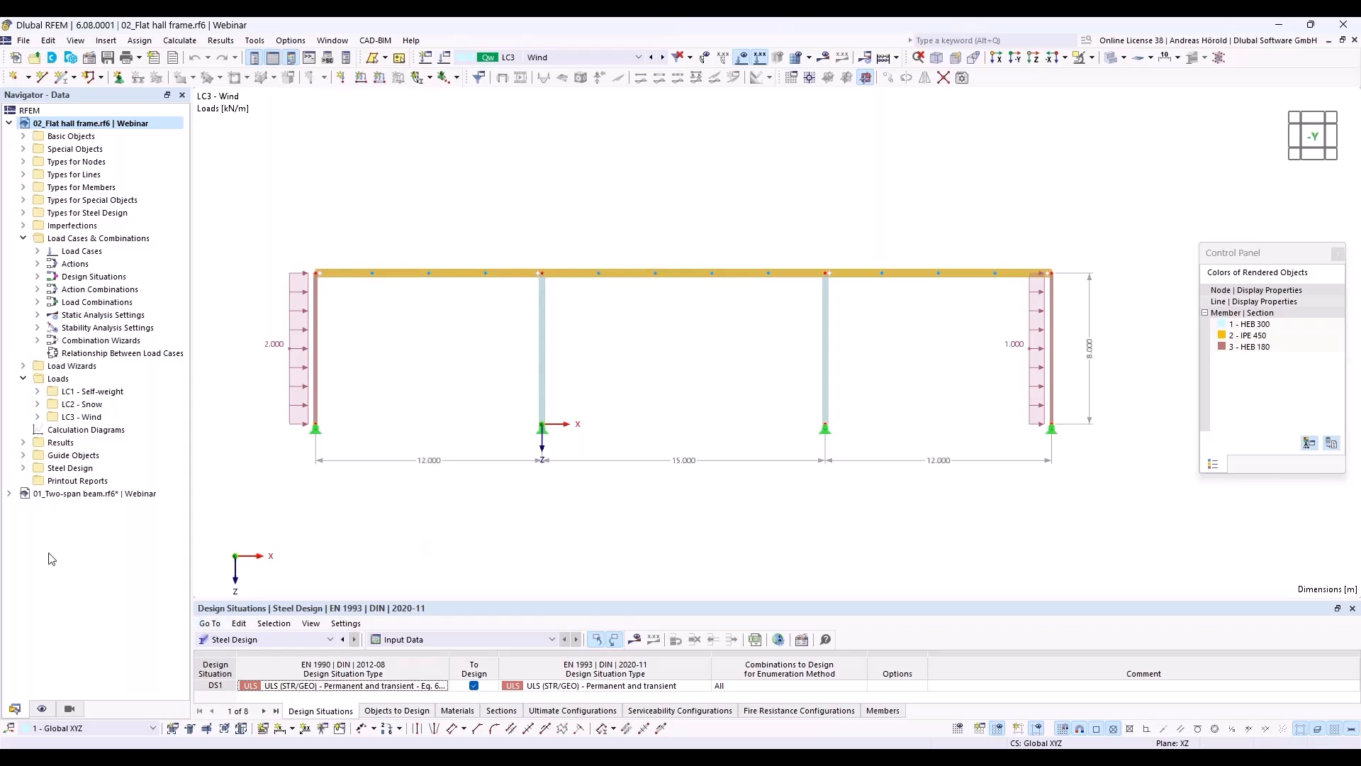
Step: Assign the combination wizard "Load combinations | SA1 - Geometrically linear" to design situation DS1
right_click(96, 240)
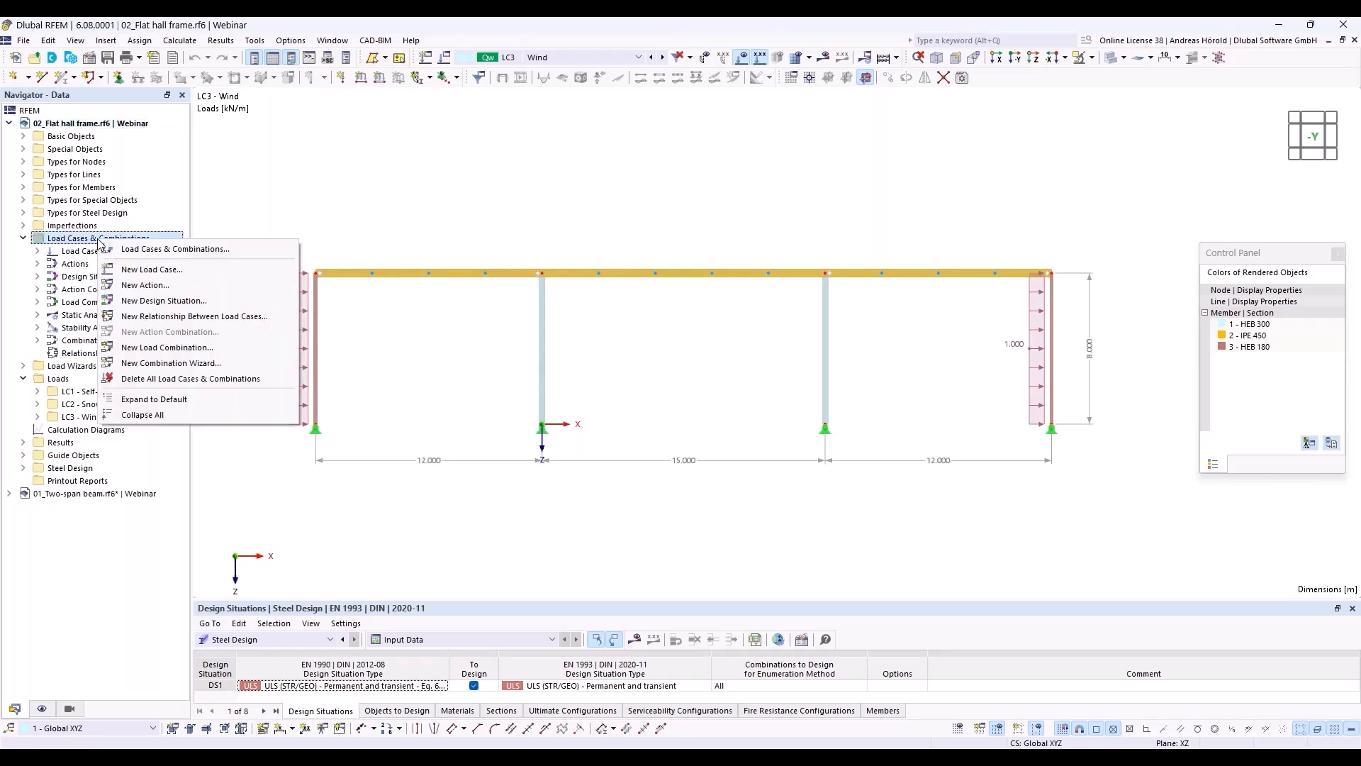
click(161, 250)
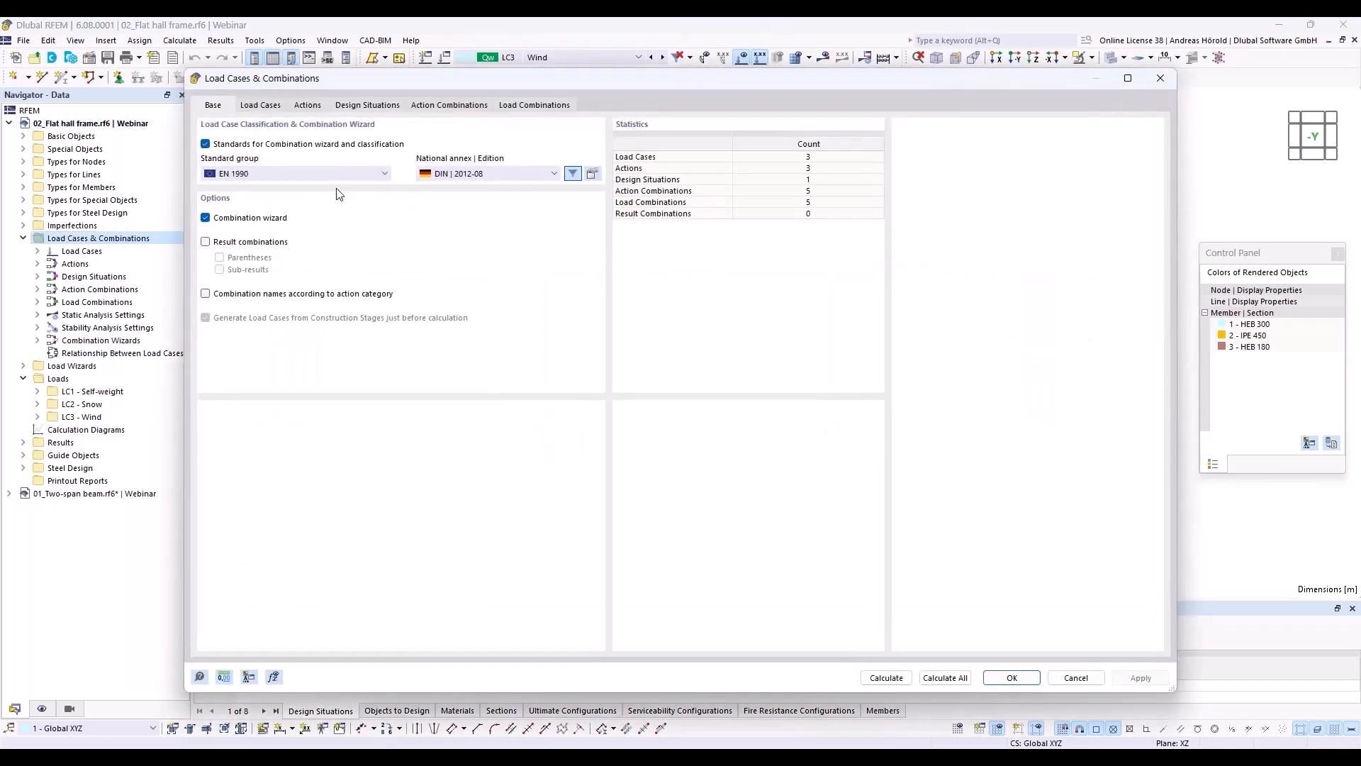
click(368, 106)
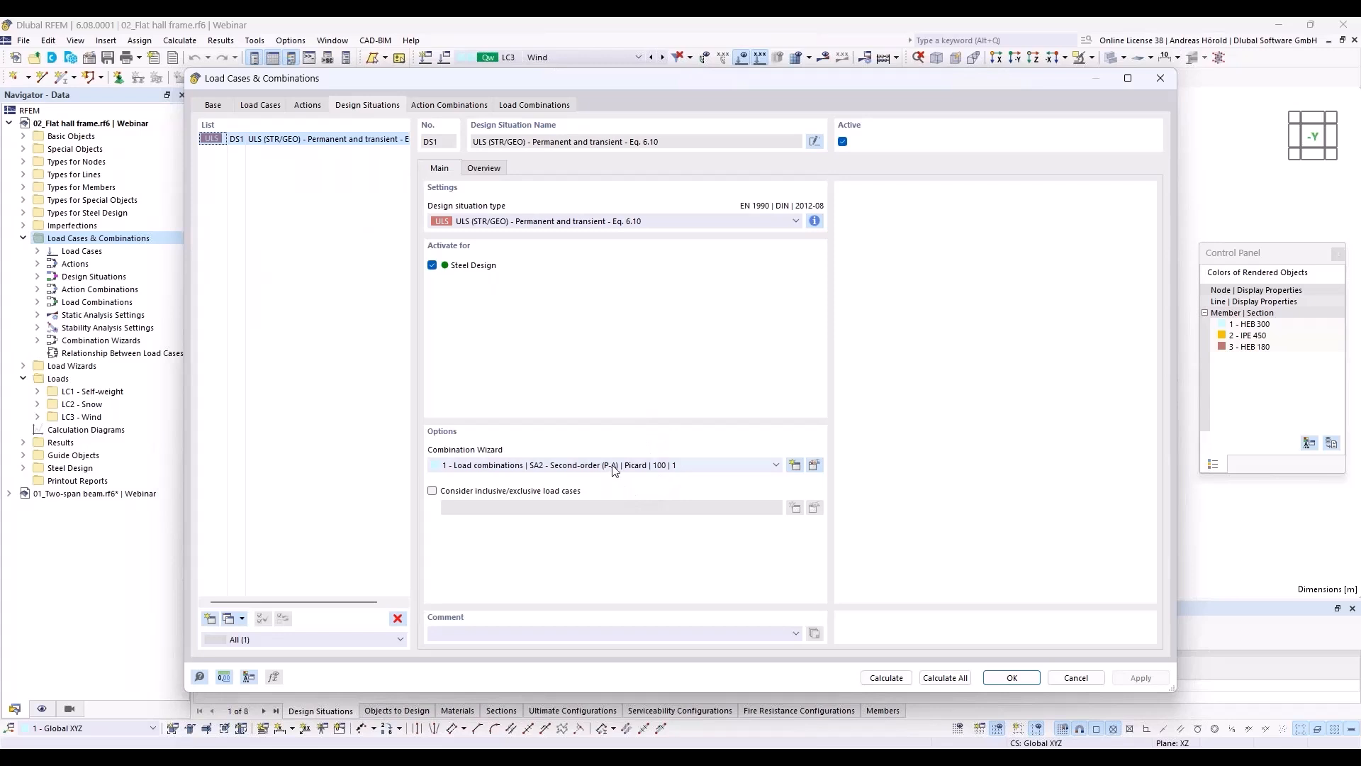
click(647, 466)
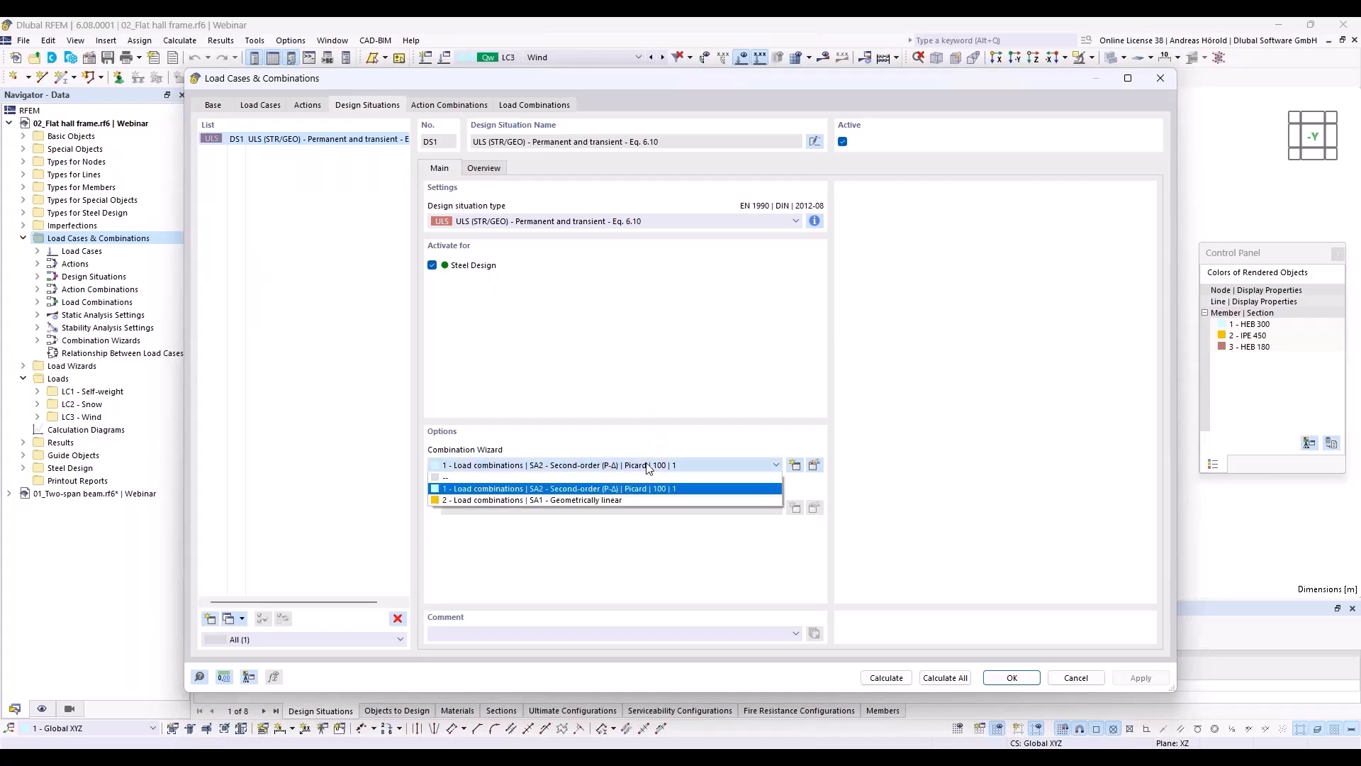
click(628, 501)
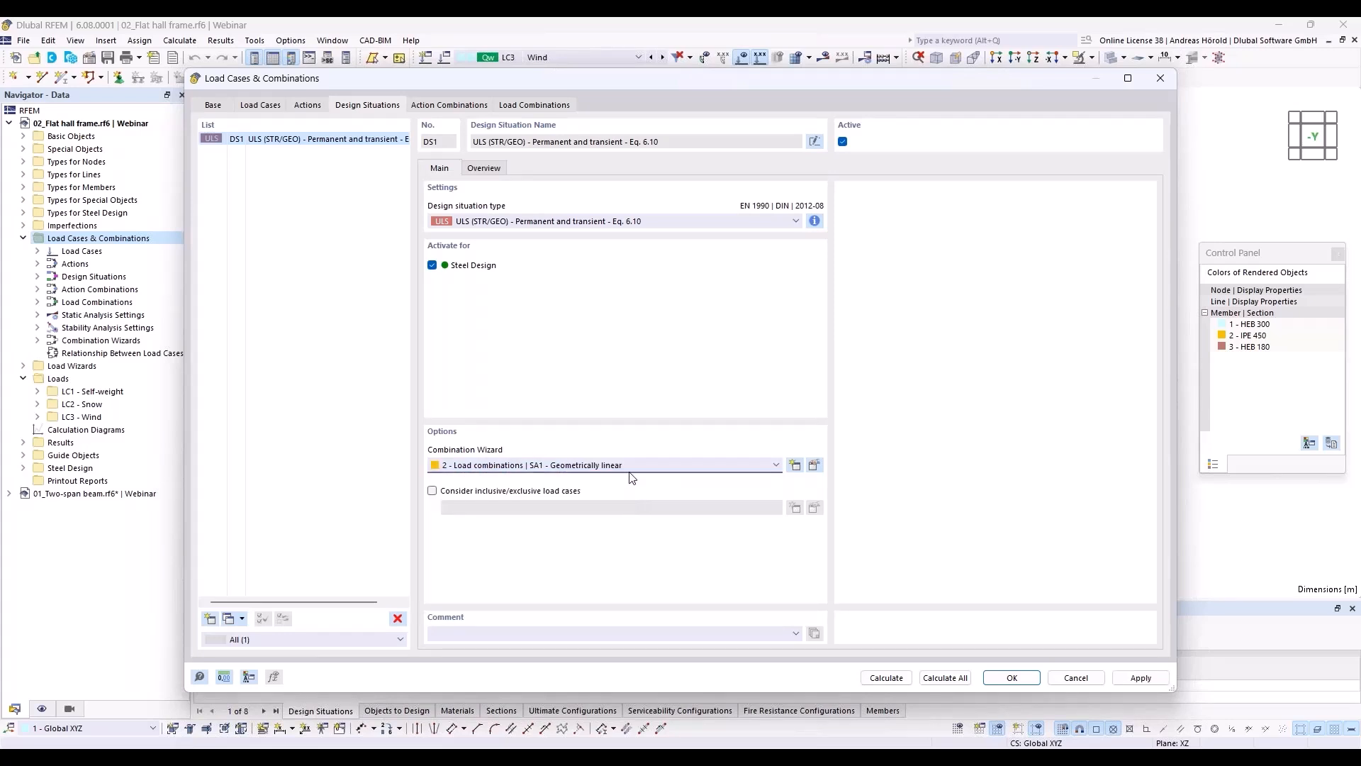
Step: Activate stability analysis with the linear eigenvalue method (Lanczos) in the geometrically linear combination wizard and calculate everything
click(815, 466)
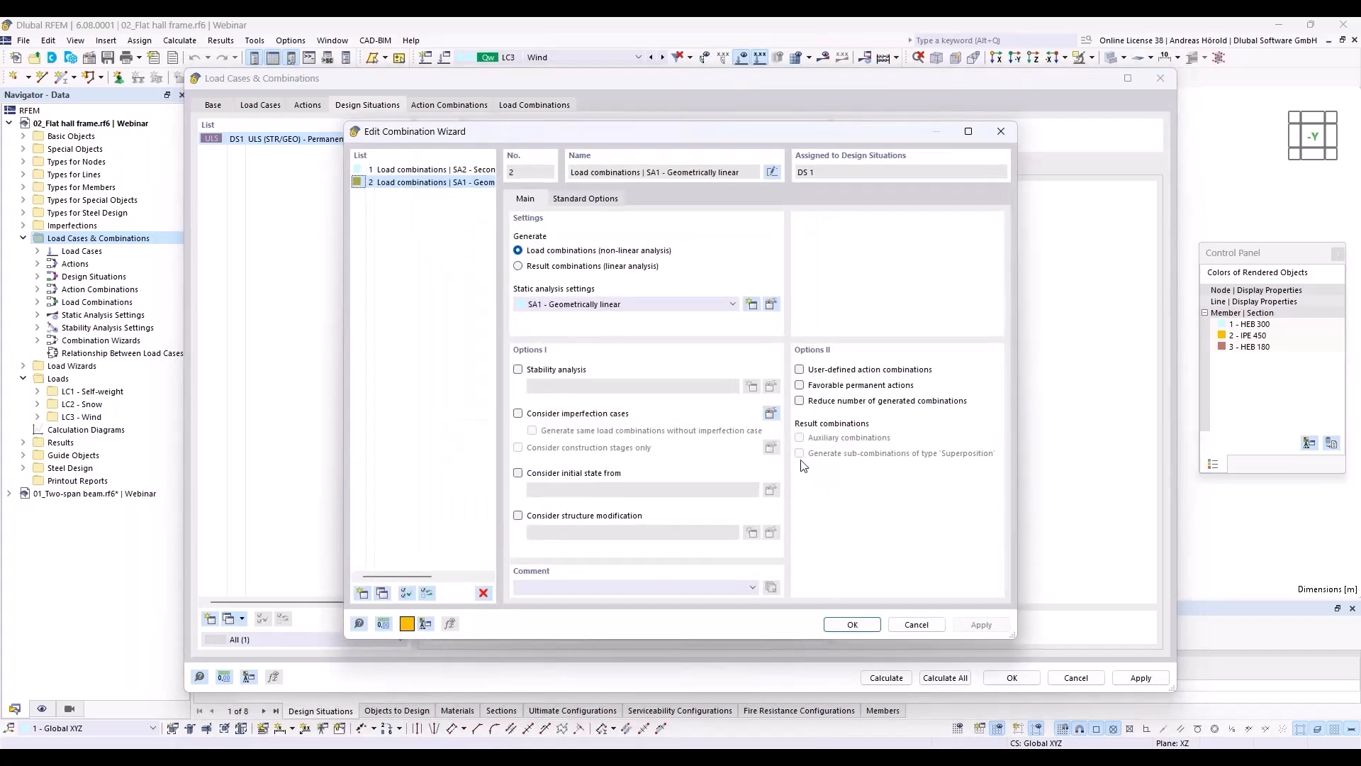
click(519, 369)
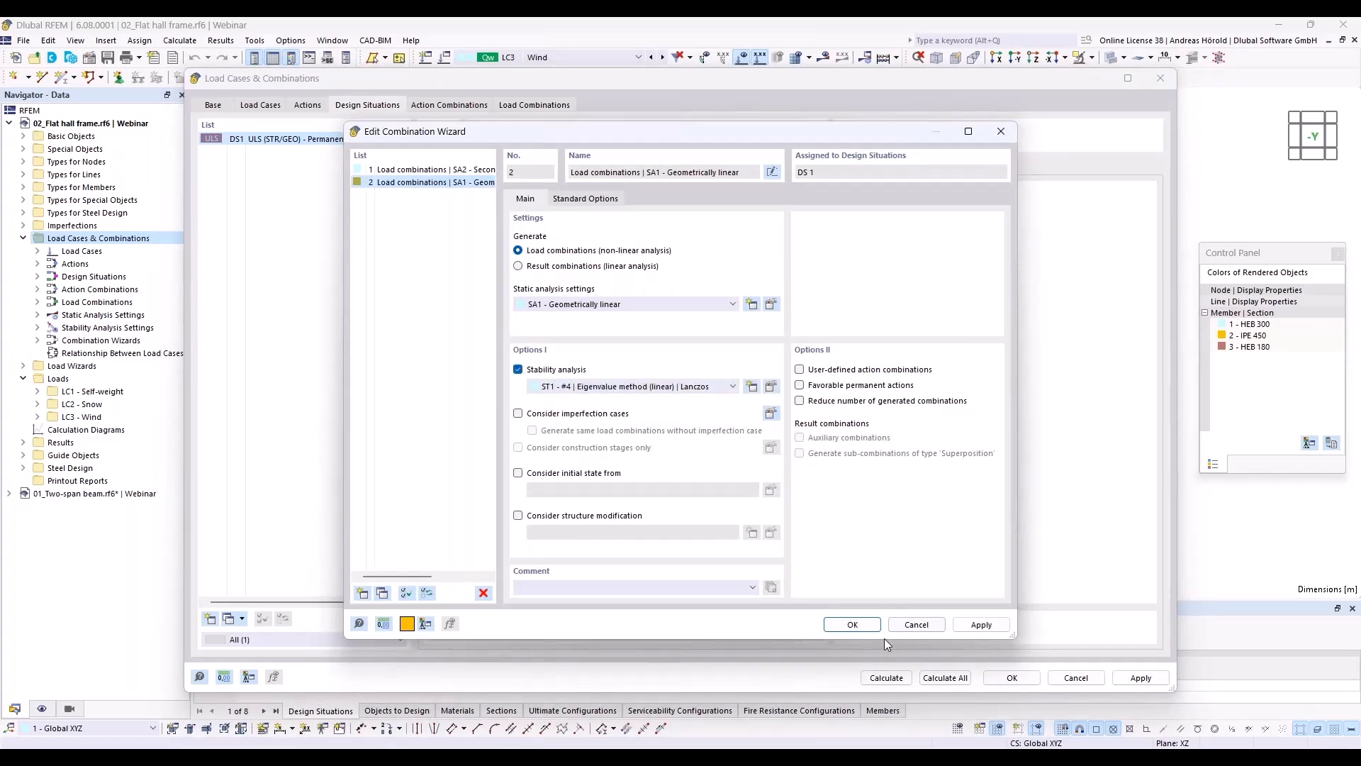
click(851, 624)
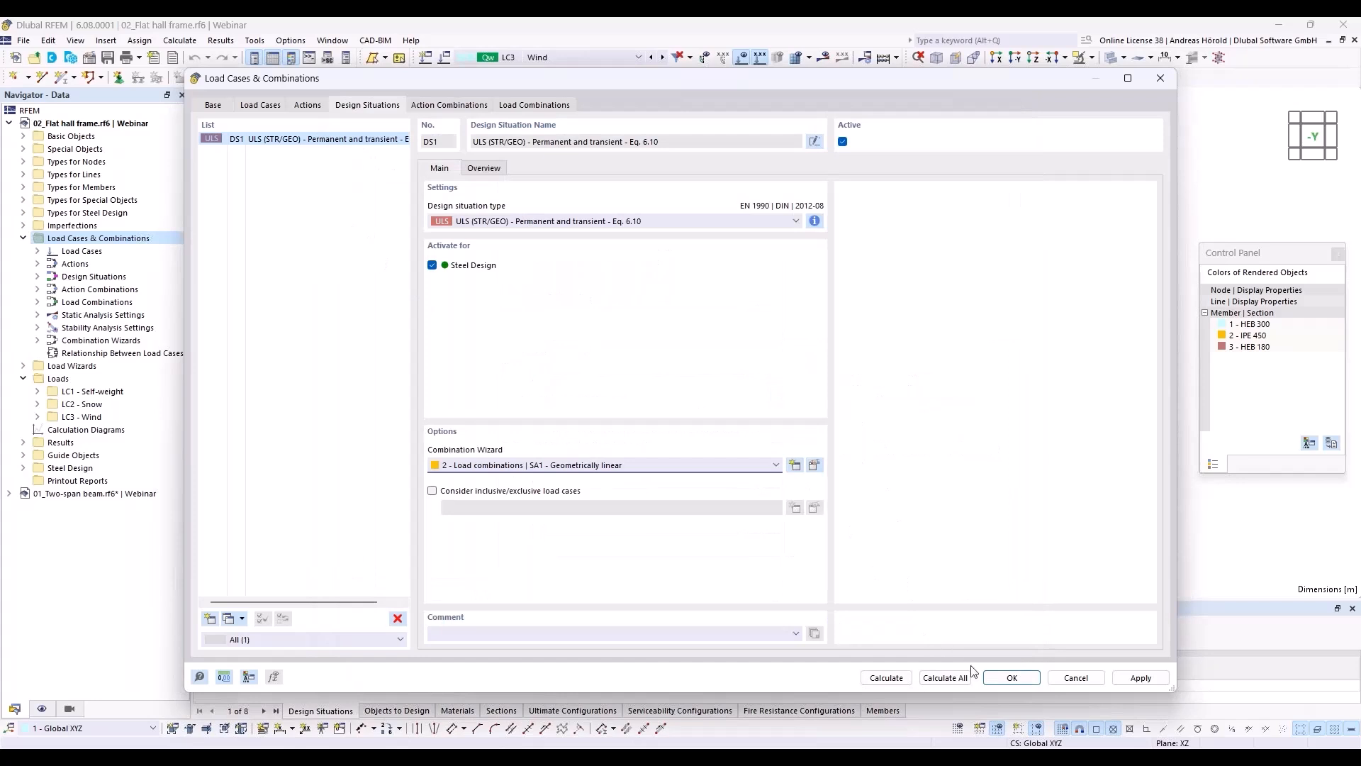
click(943, 678)
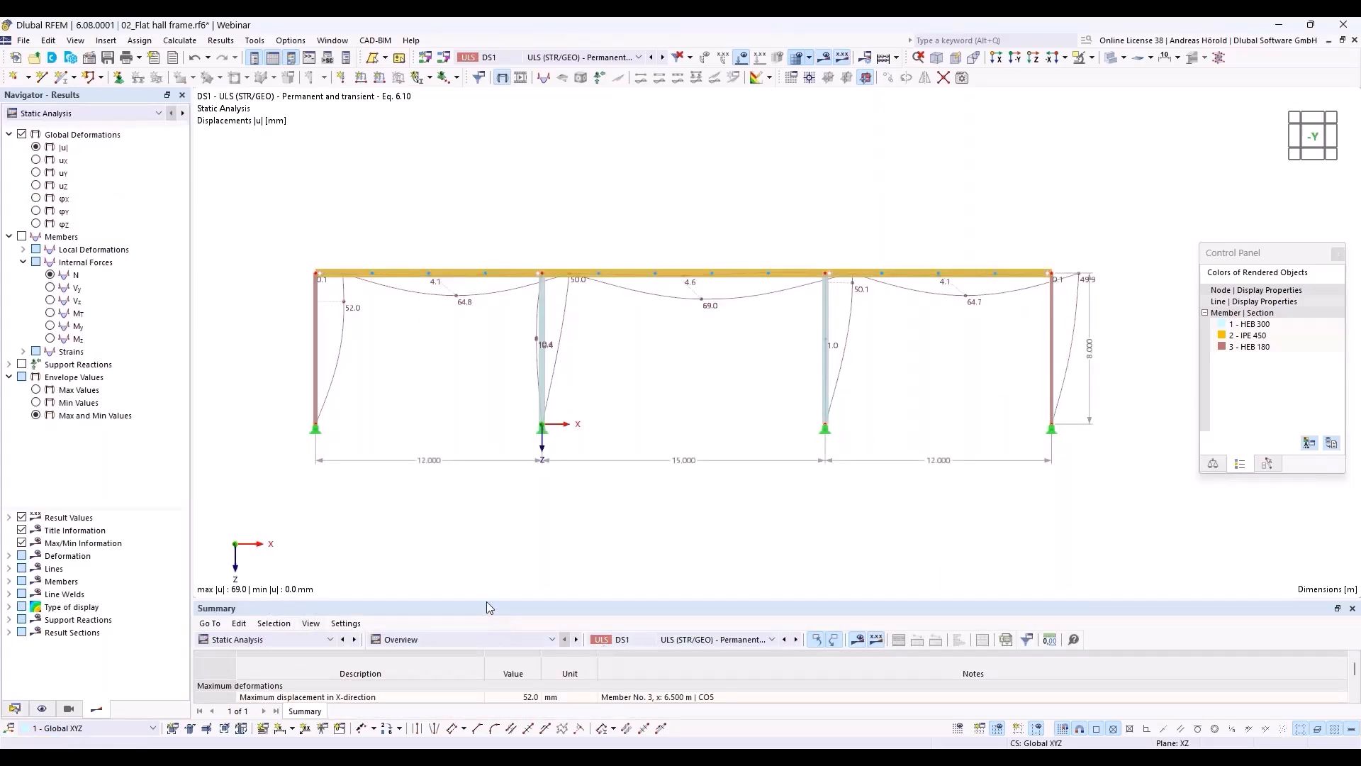
Step: Enlarge the results table, review the static analysis summary, and list the stability analysis results by member
drag(486, 602, 488, 506)
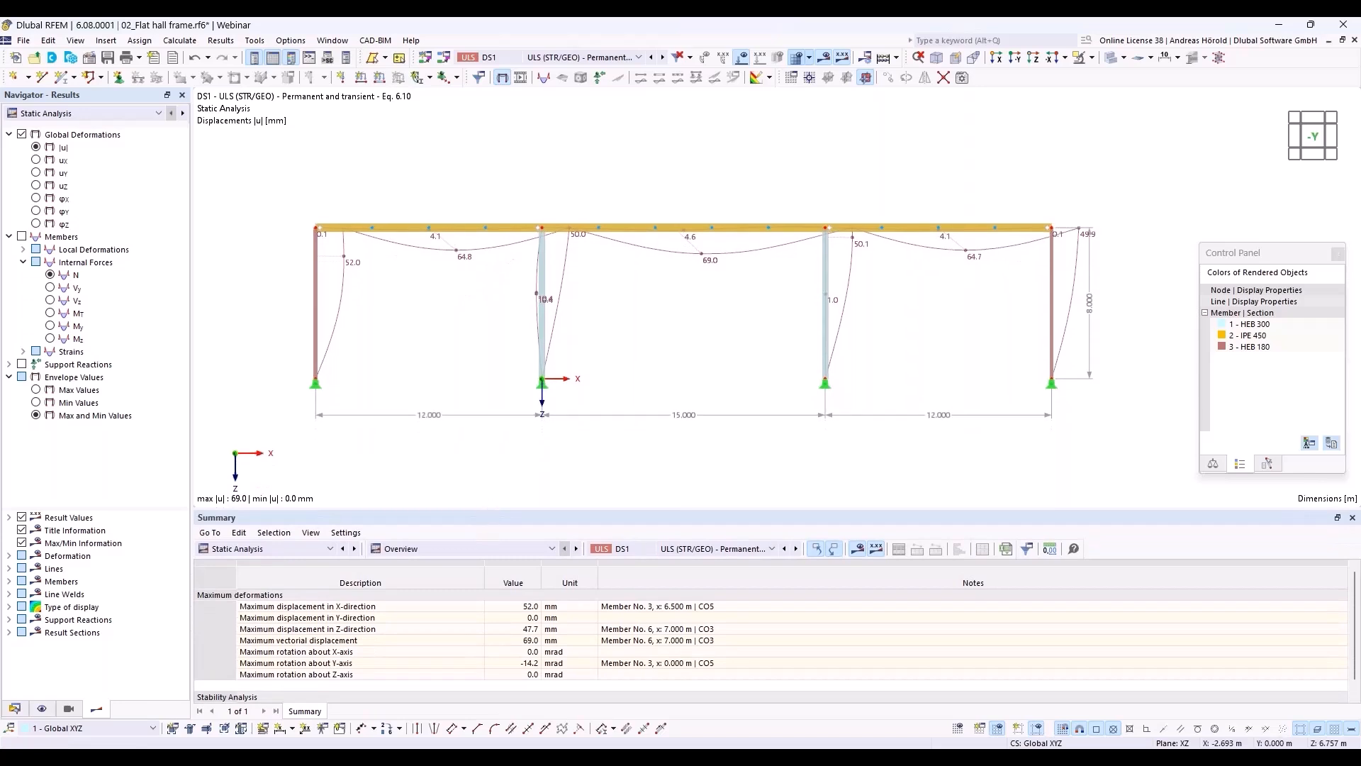
drag(493, 509, 491, 460)
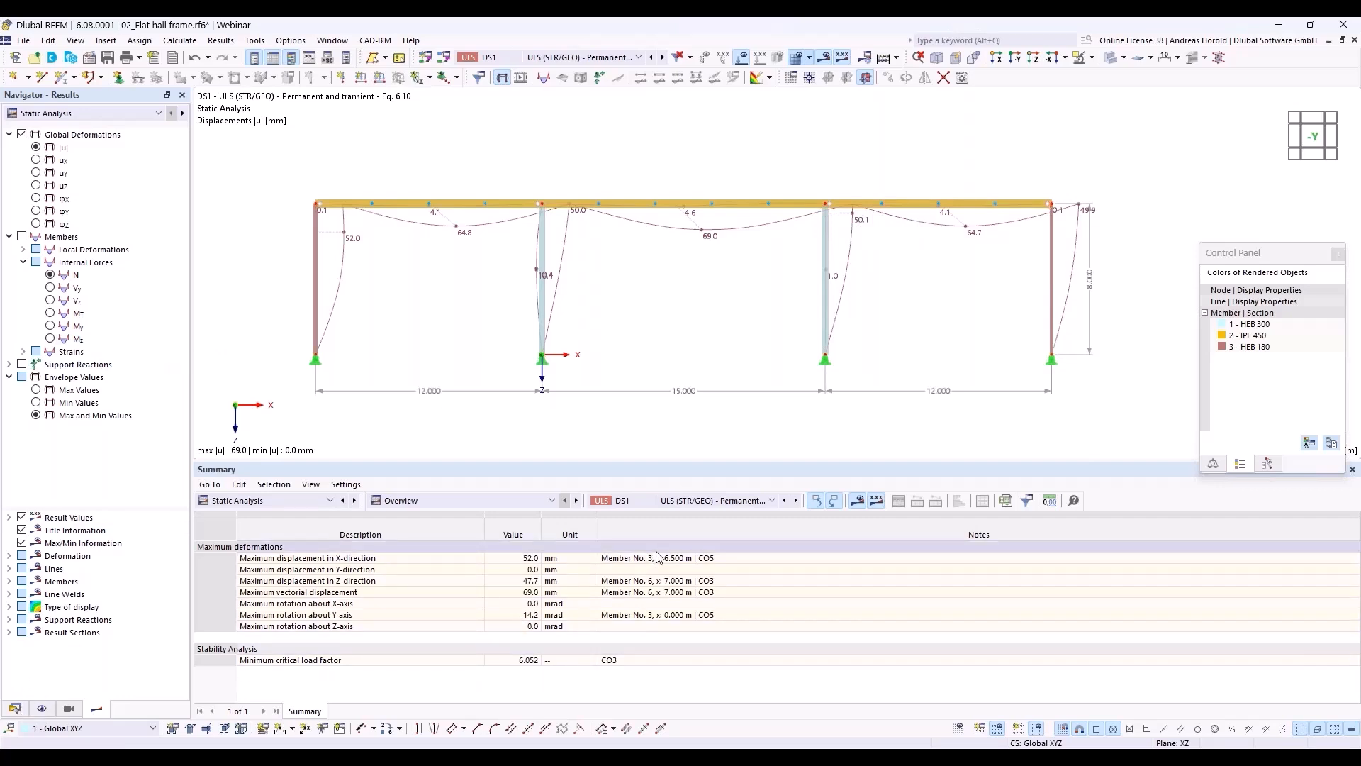
click(300, 499)
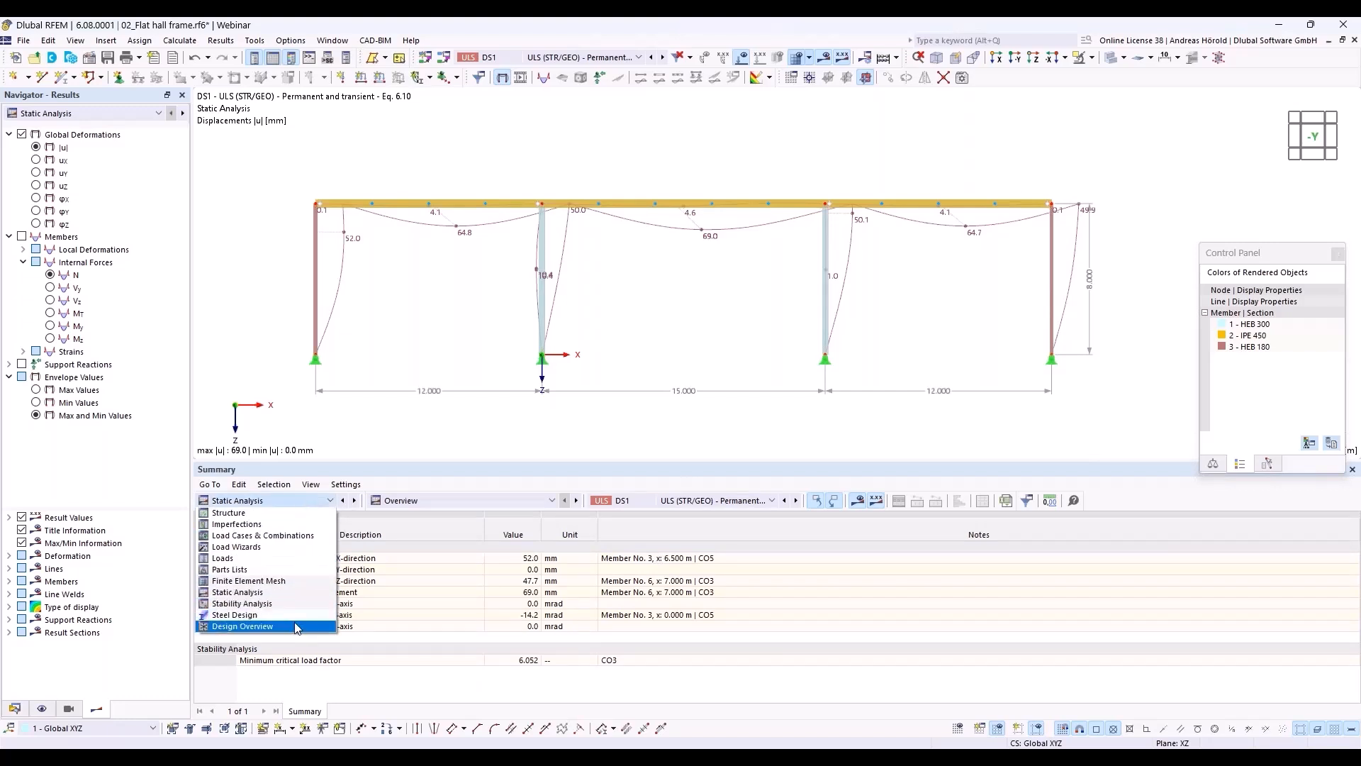
click(299, 603)
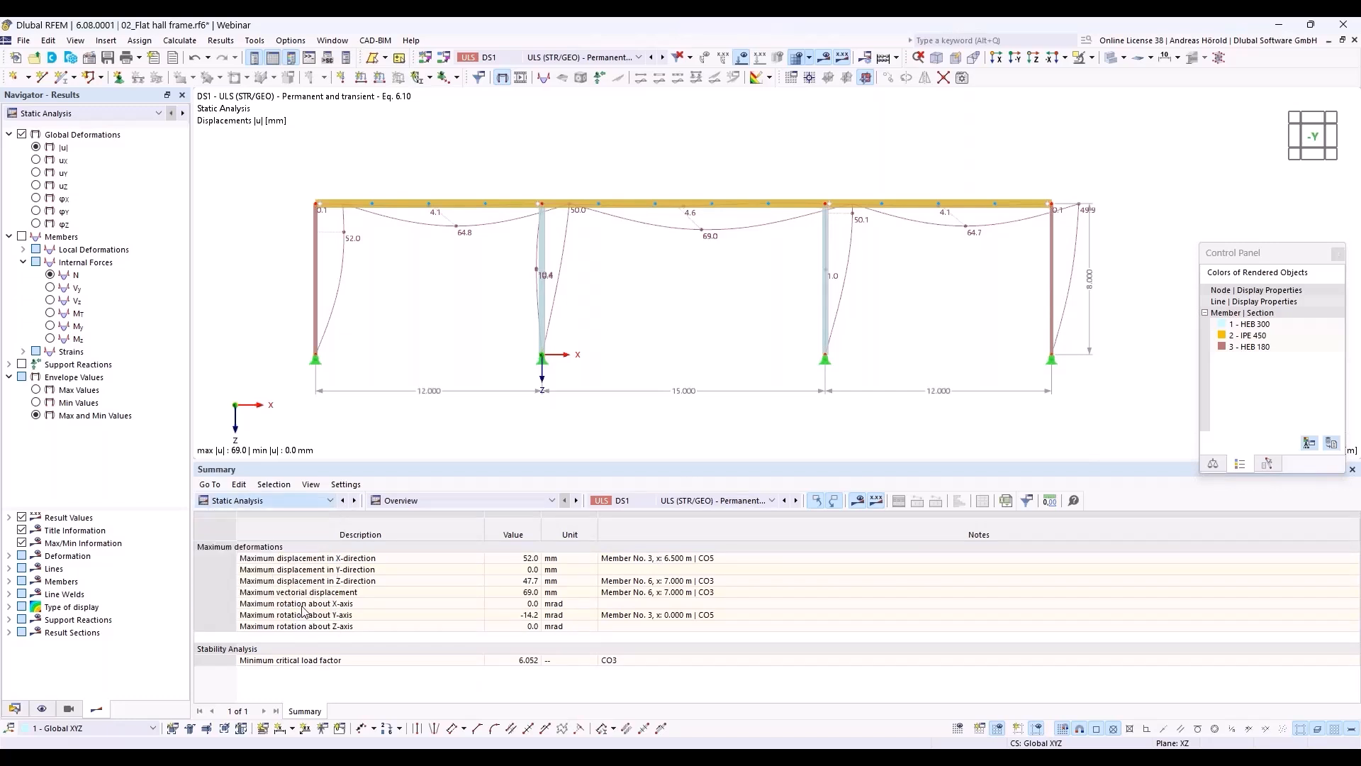
click(488, 500)
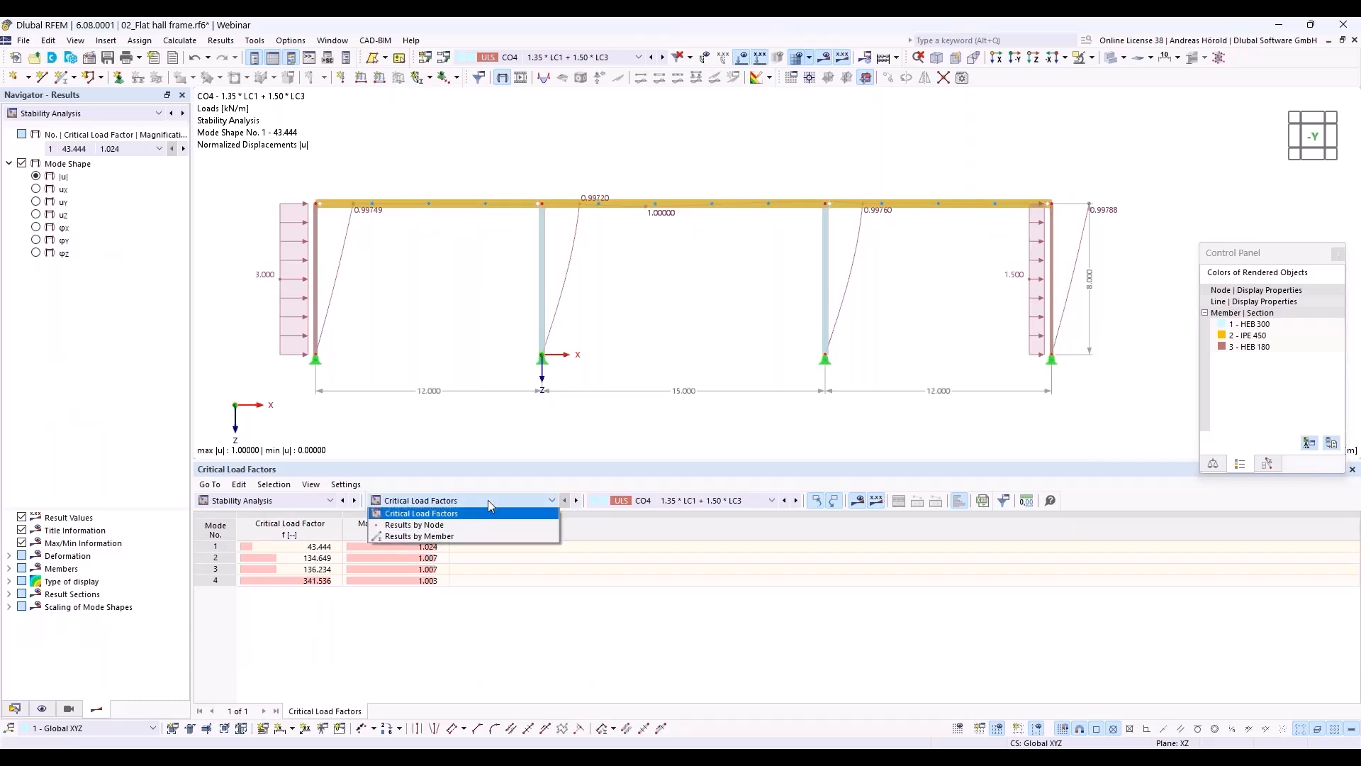
click(486, 538)
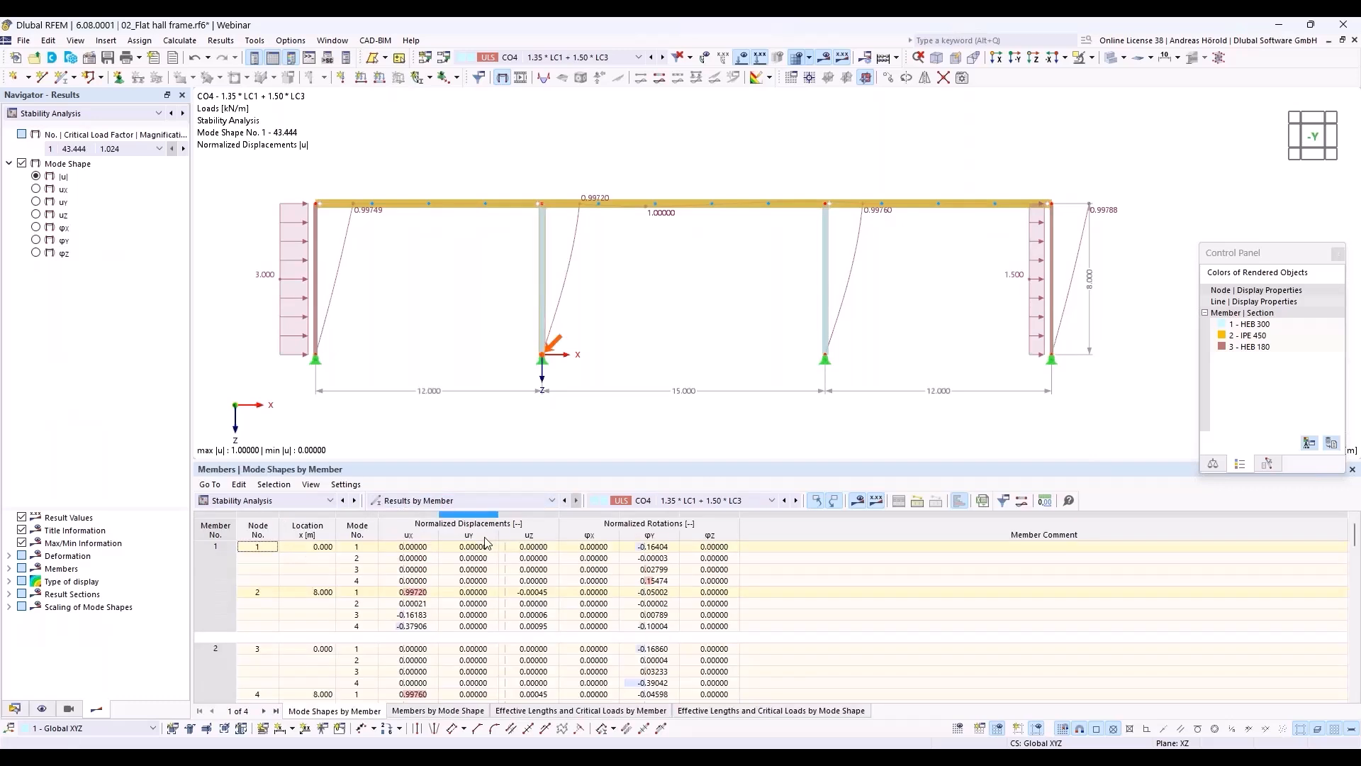
Step: Show the effective lengths and critical loads by member for load combination CO3
click(676, 505)
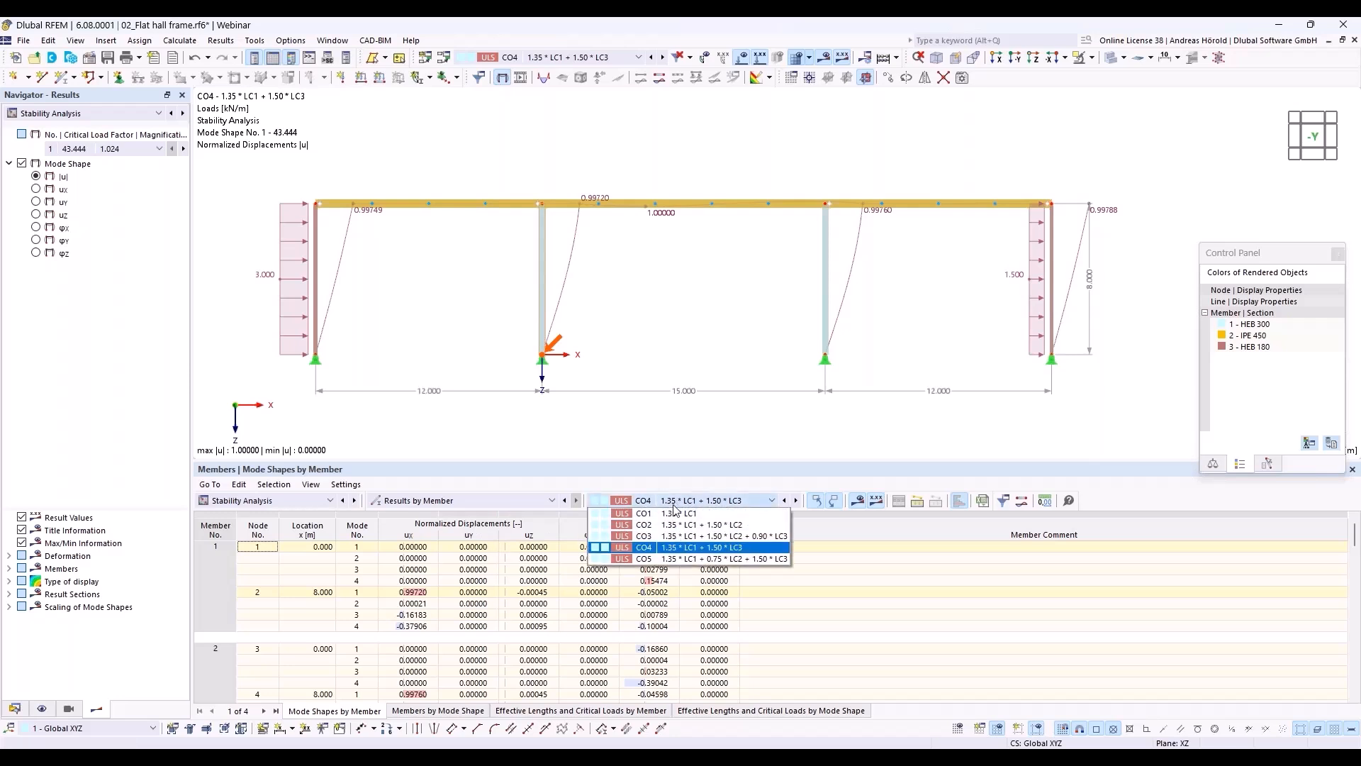
click(670, 540)
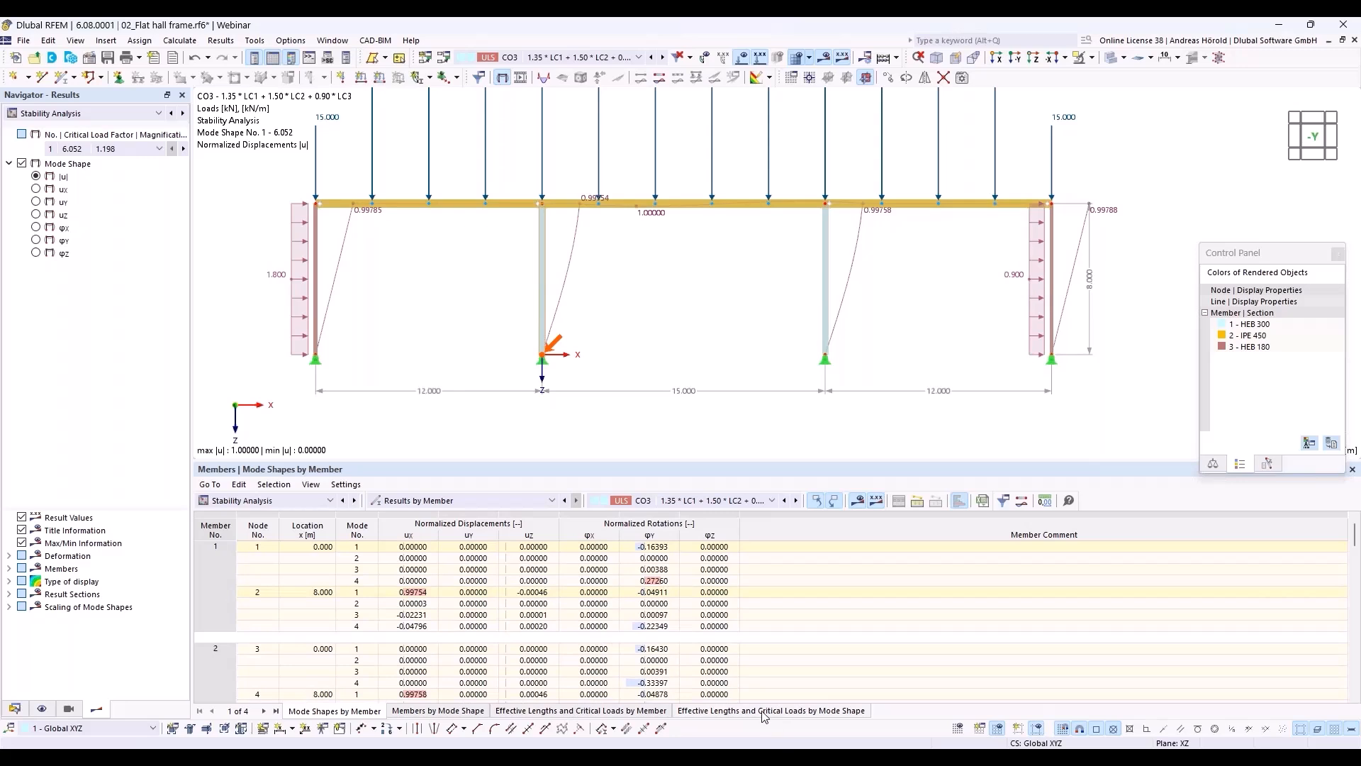
click(621, 712)
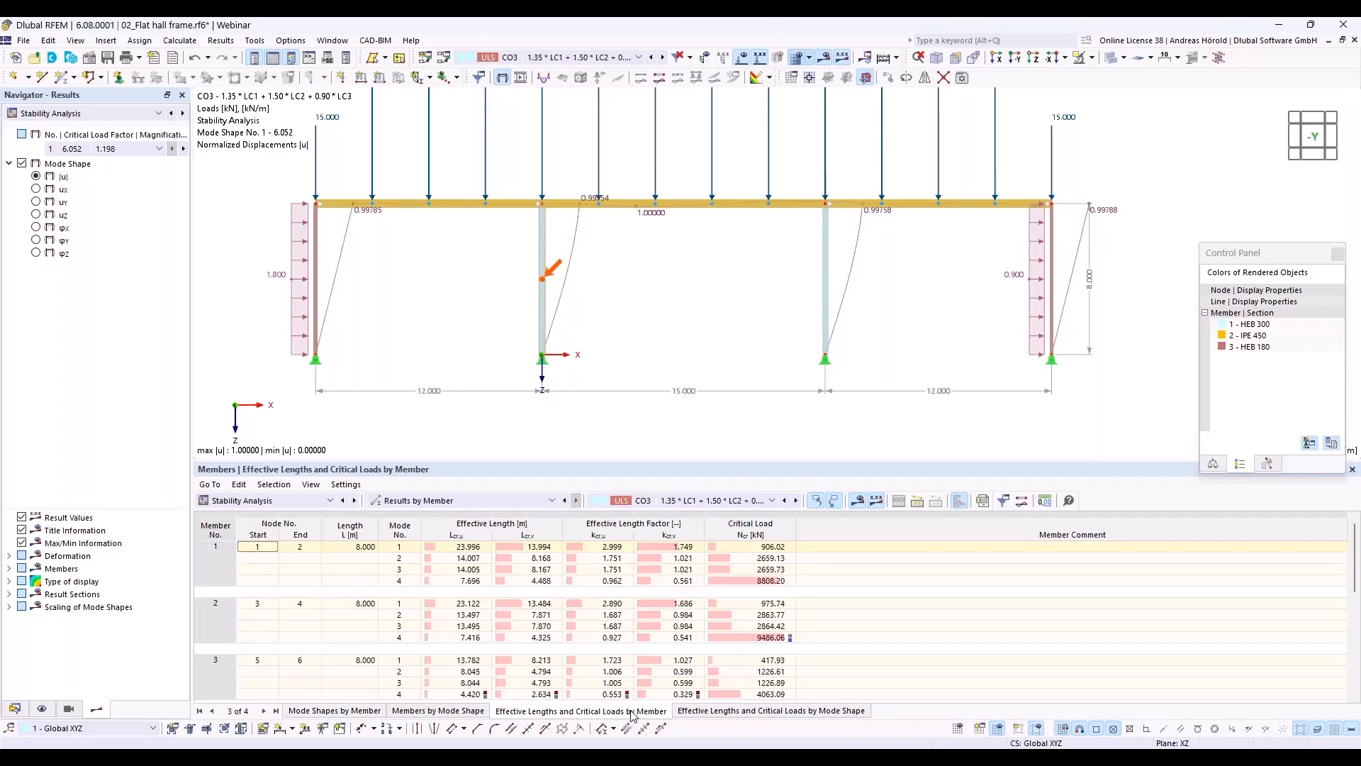
Step: Examine the first-mode effective length factors k_cr,u of the four columns, members 1 to 4
click(611, 547)
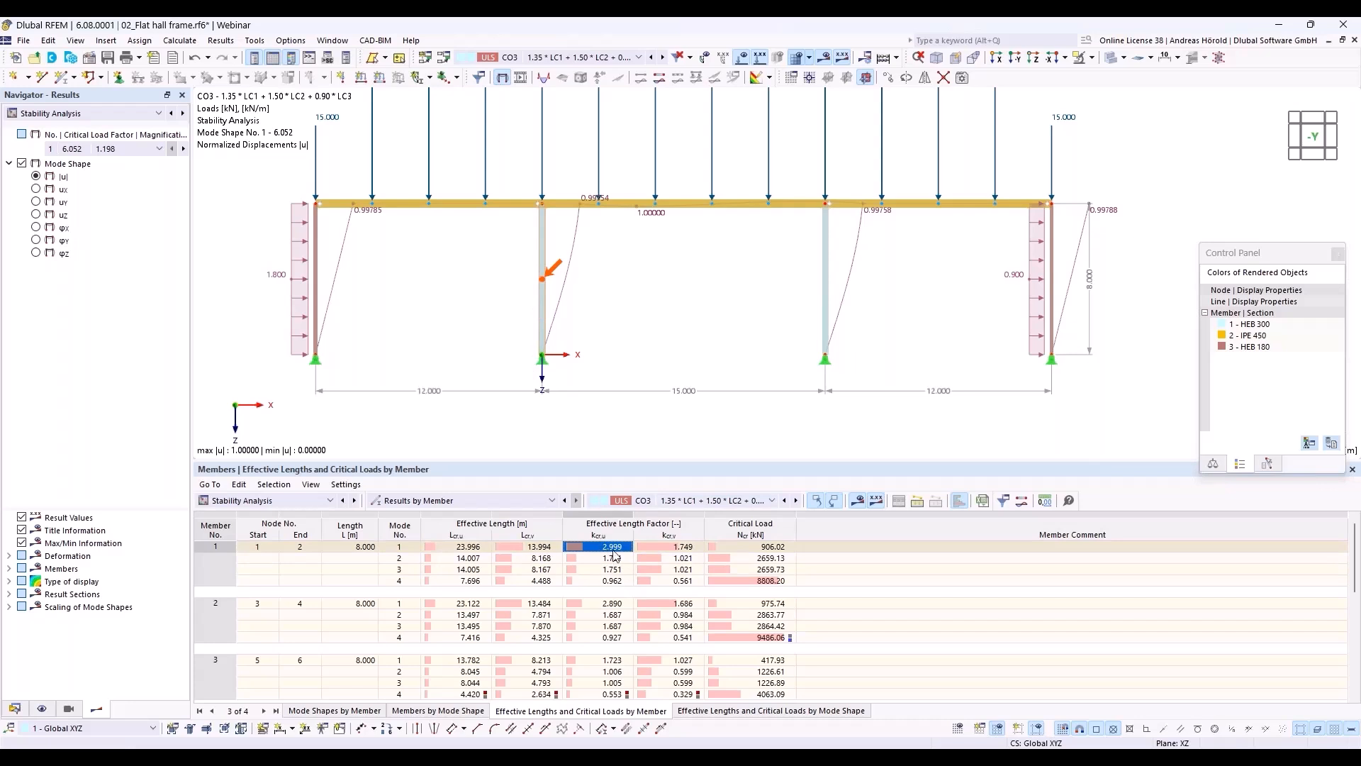
click(612, 603)
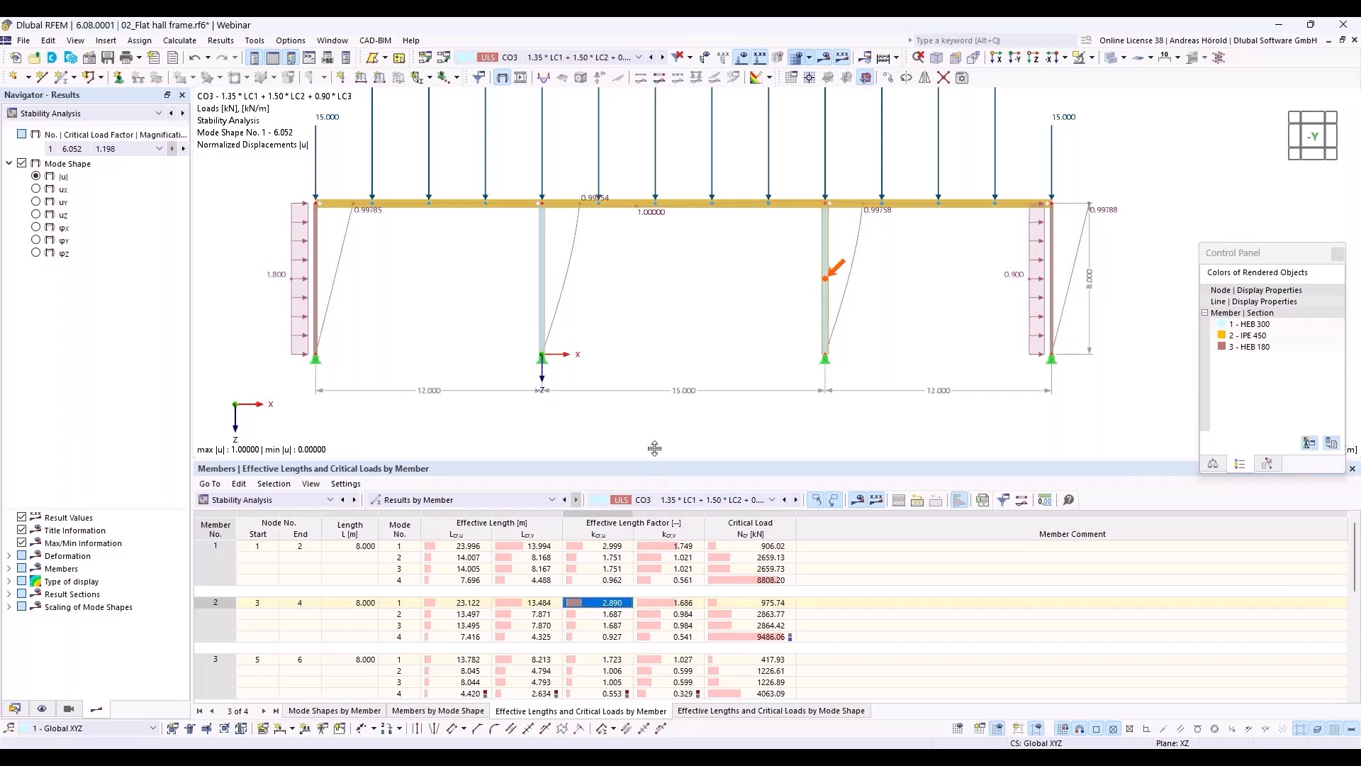
drag(655, 463, 656, 409)
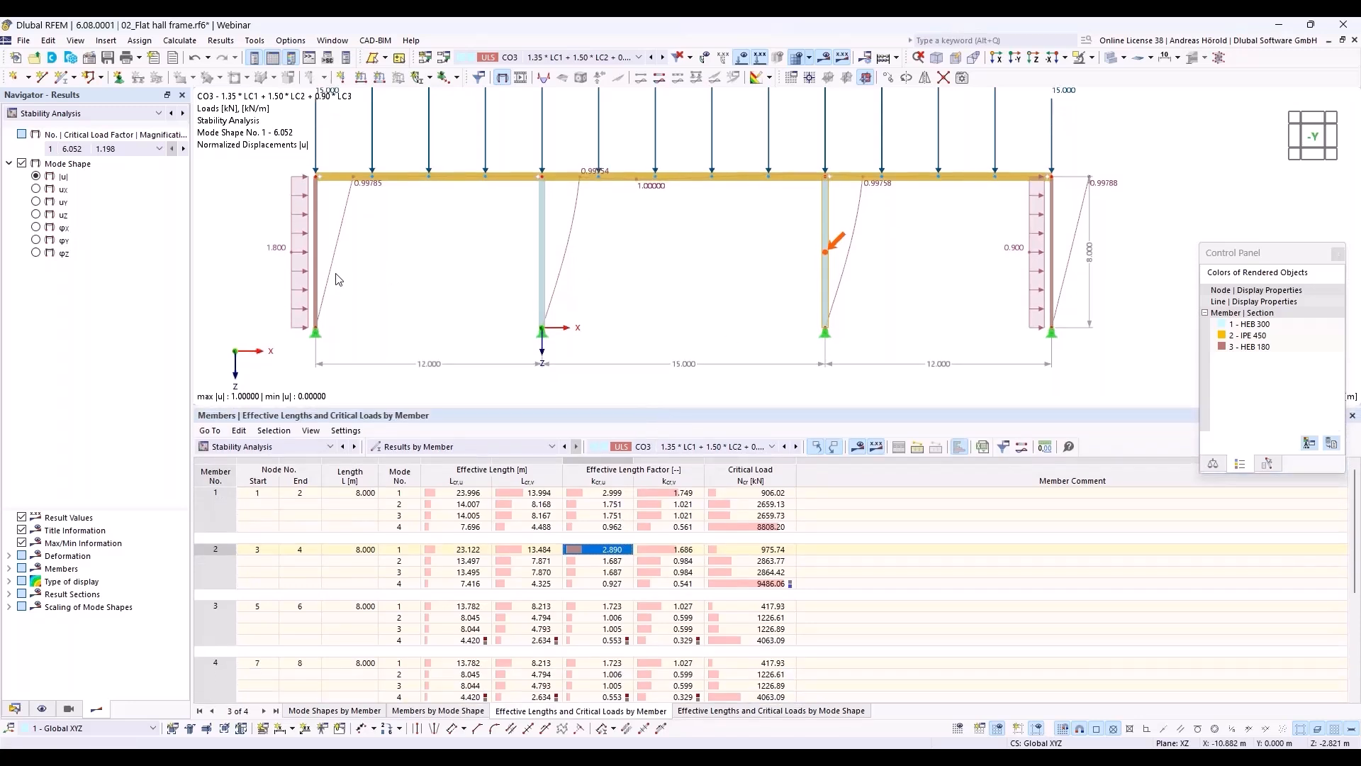
click(611, 607)
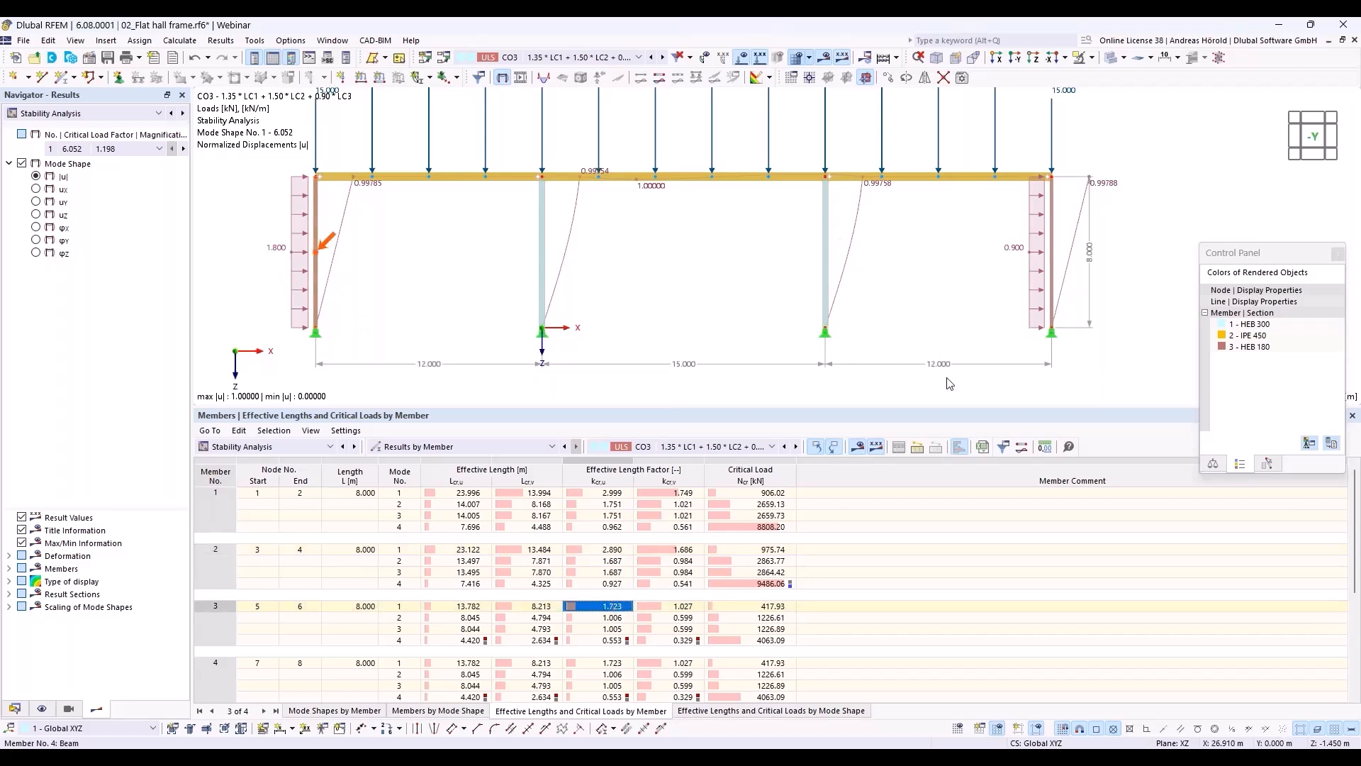
click(607, 664)
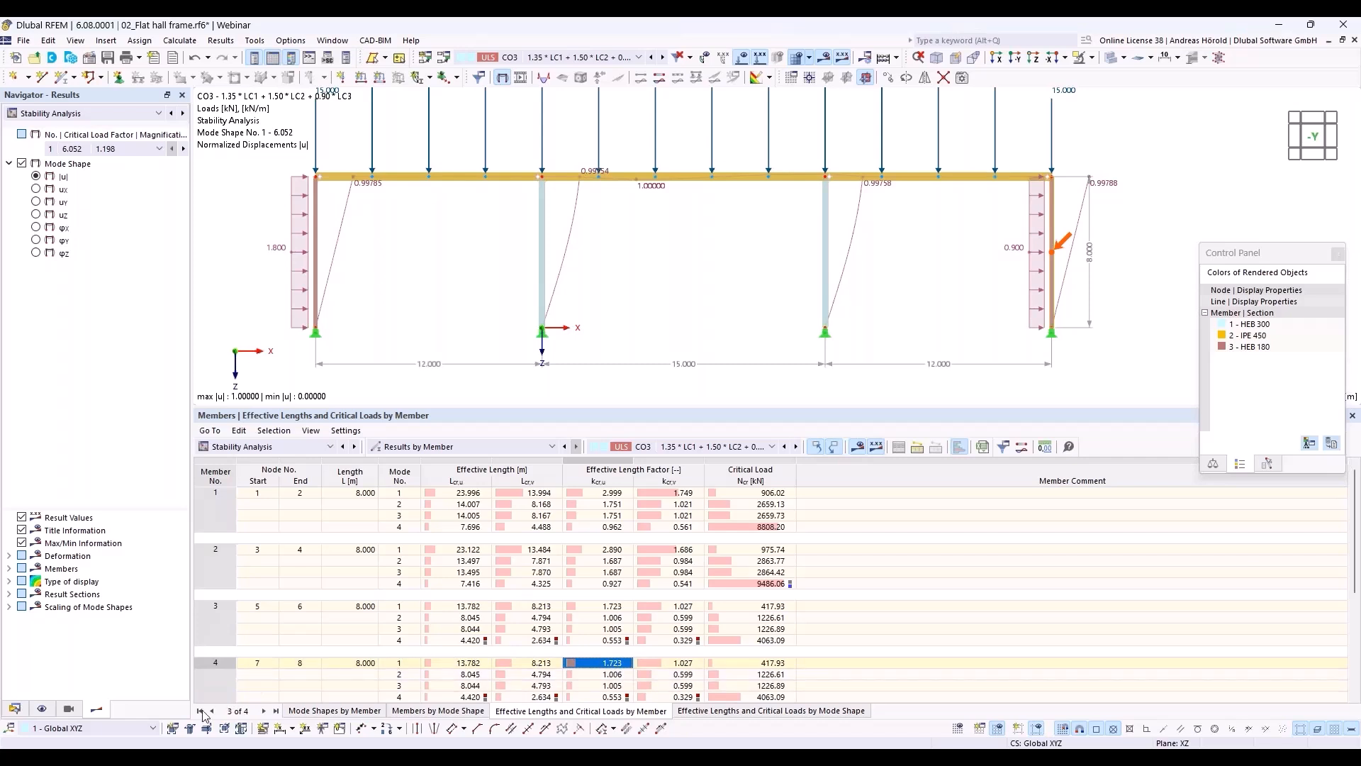
Step: Assign the second-order (P-Δ) Picard combination wizard to design situation DS1, check its settings, and accept deleting the existing results
click(14, 709)
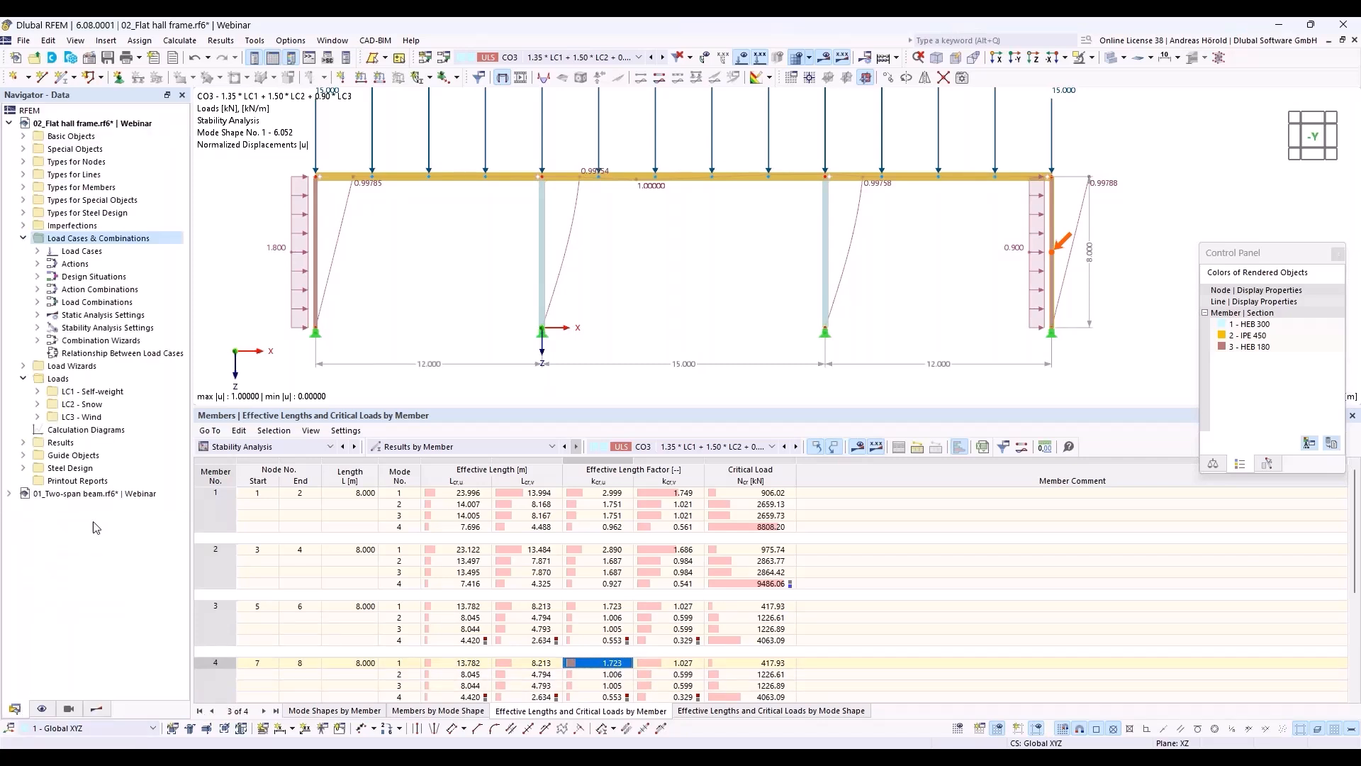
click(37, 276)
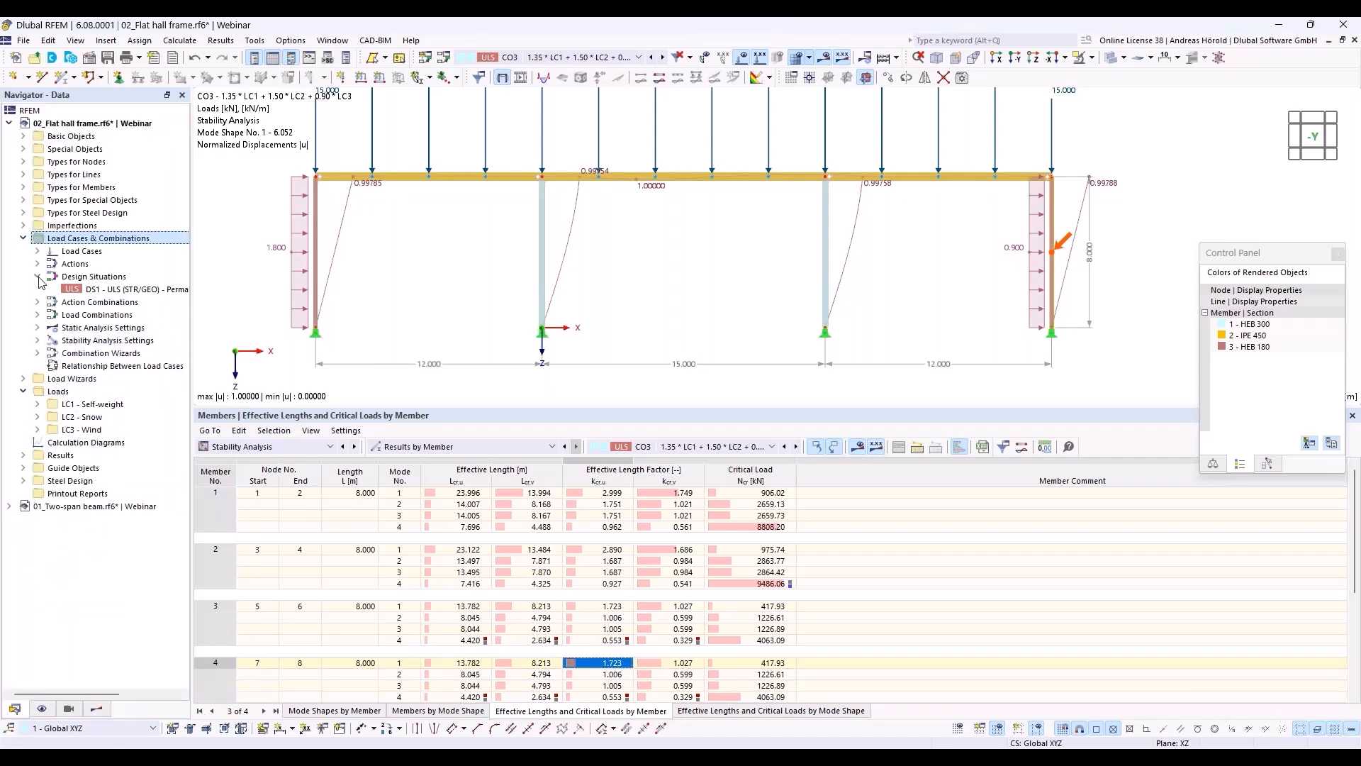
double_click(122, 291)
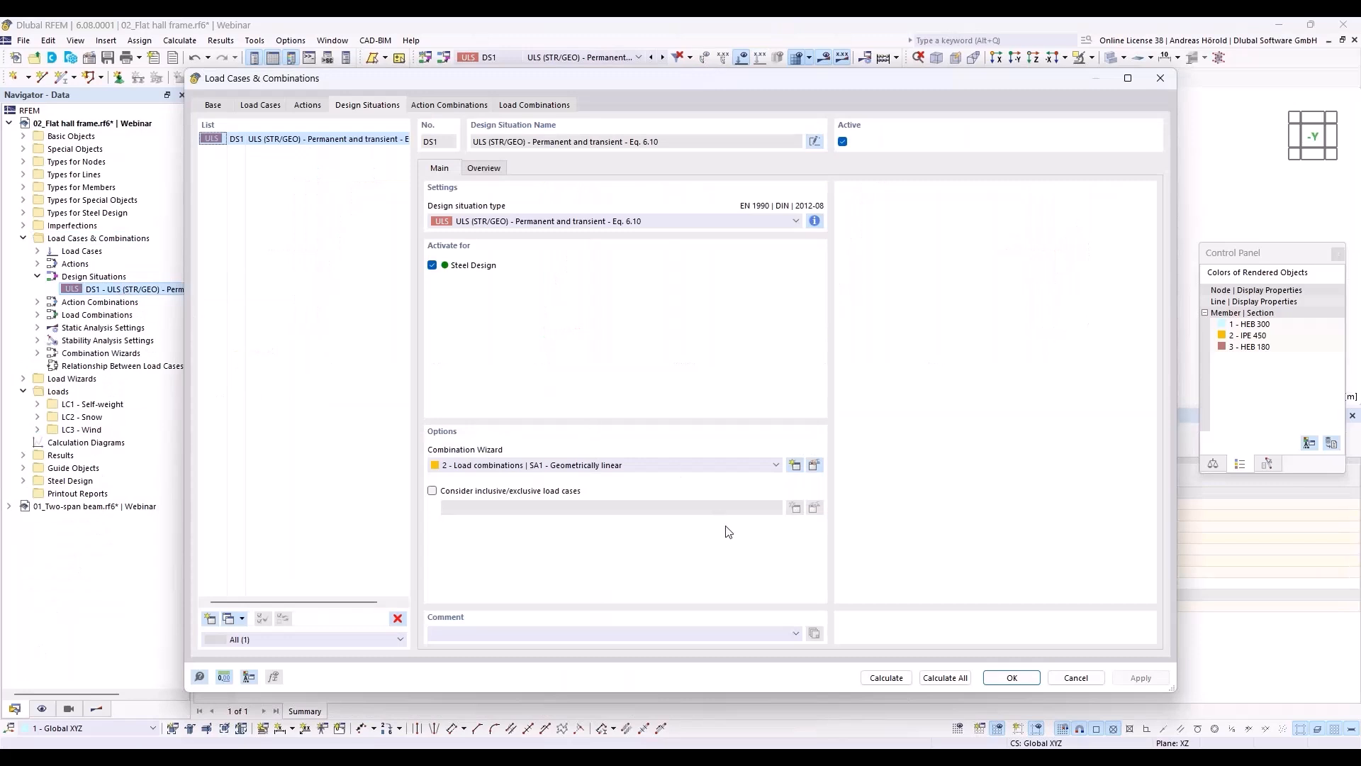
click(648, 467)
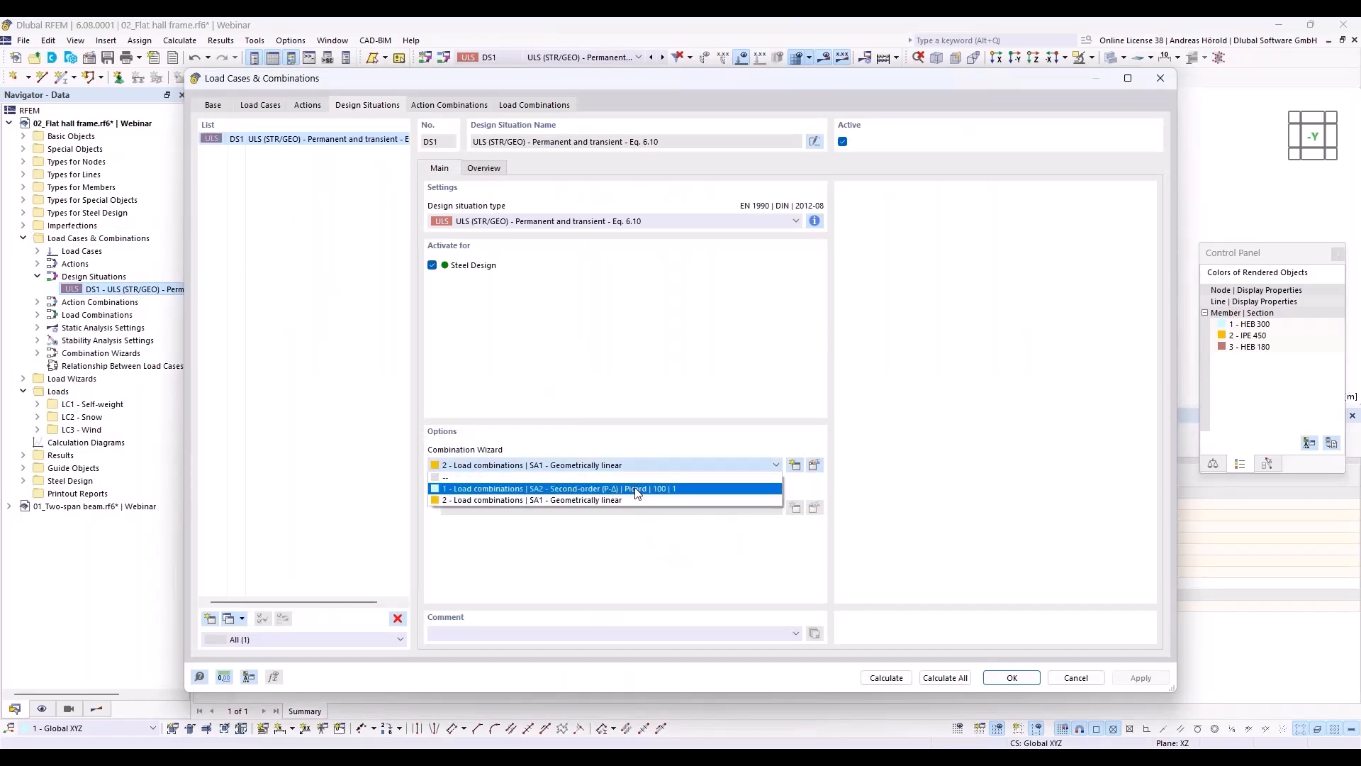
click(636, 489)
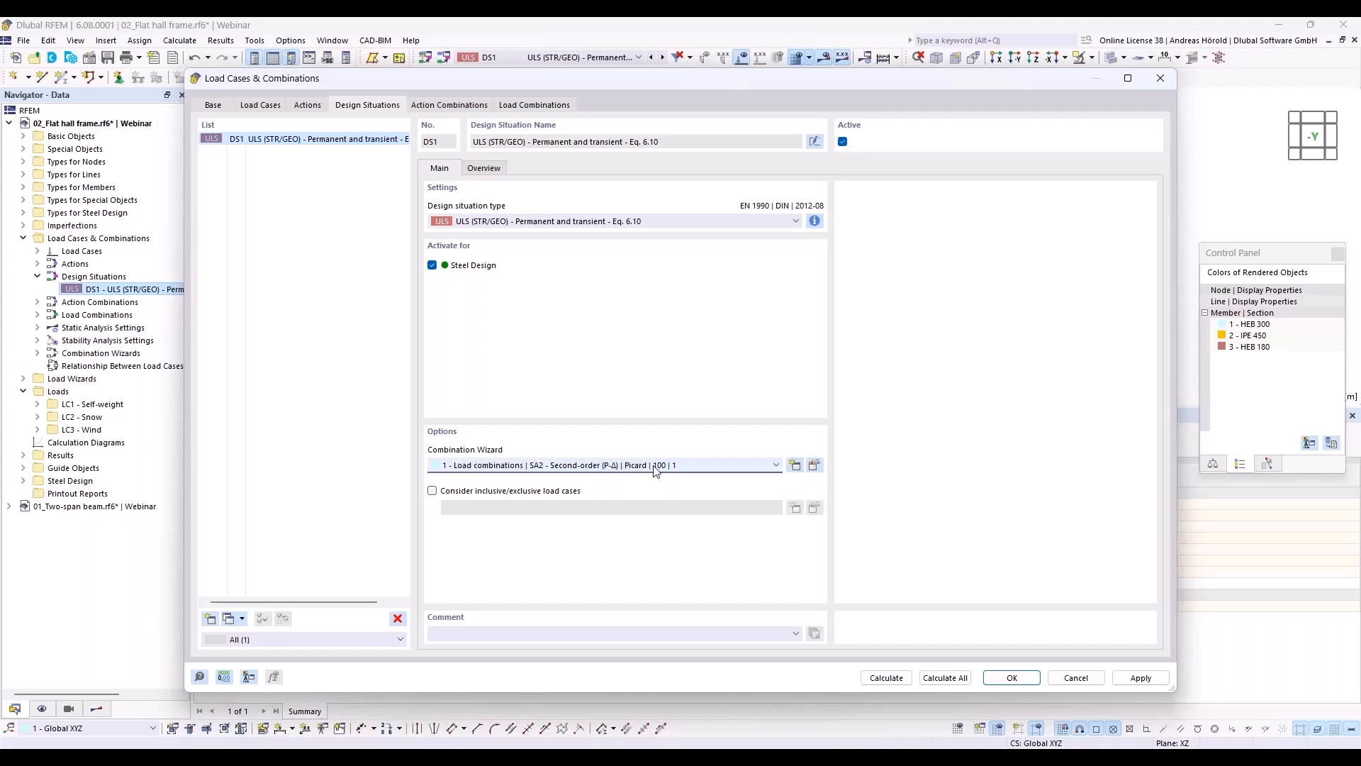
click(814, 465)
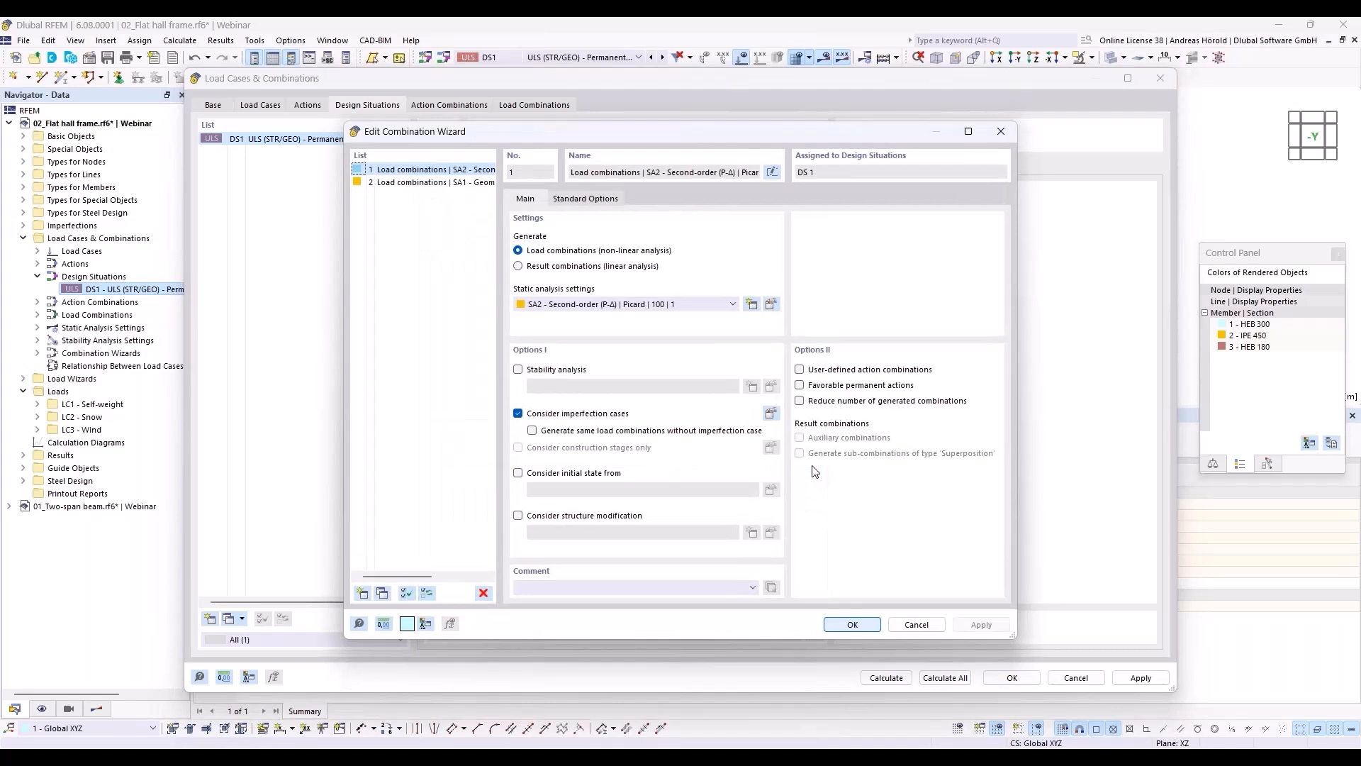
click(855, 624)
click(1012, 678)
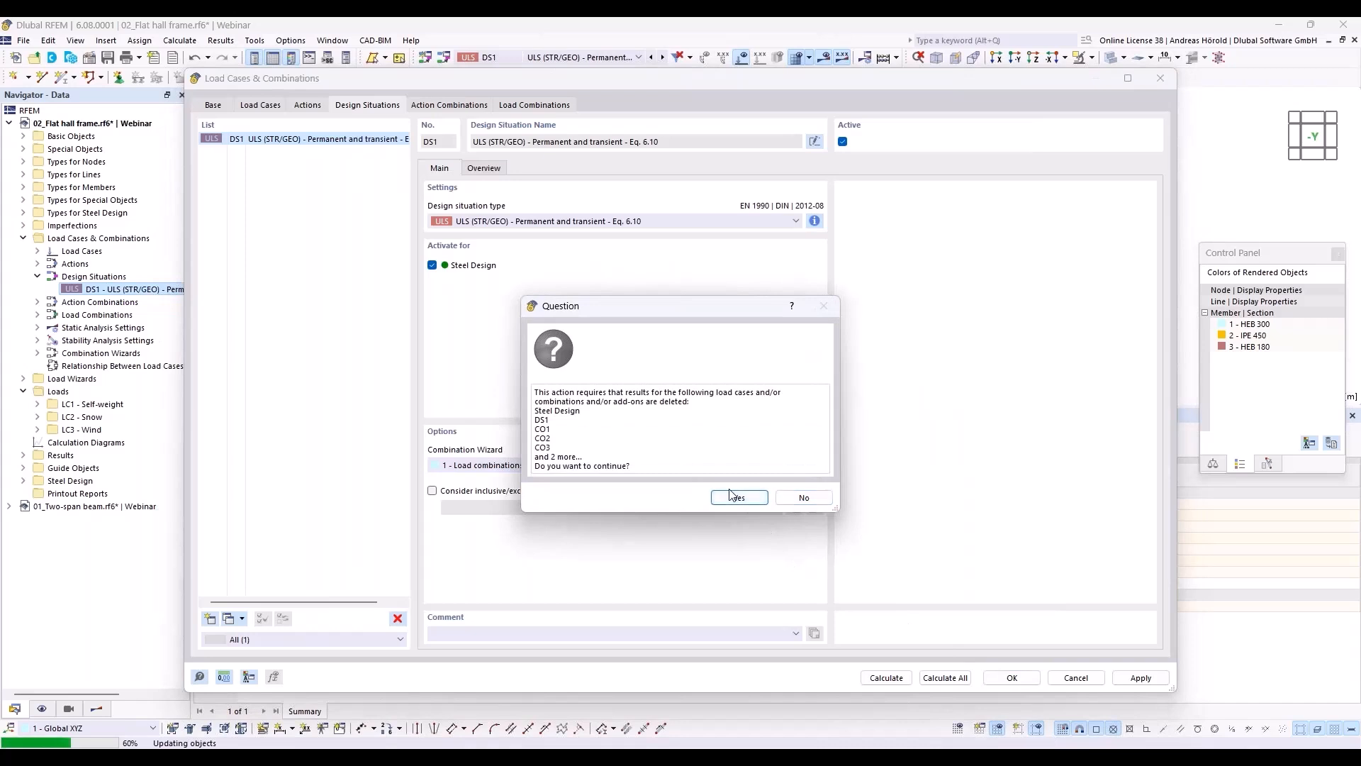
click(736, 498)
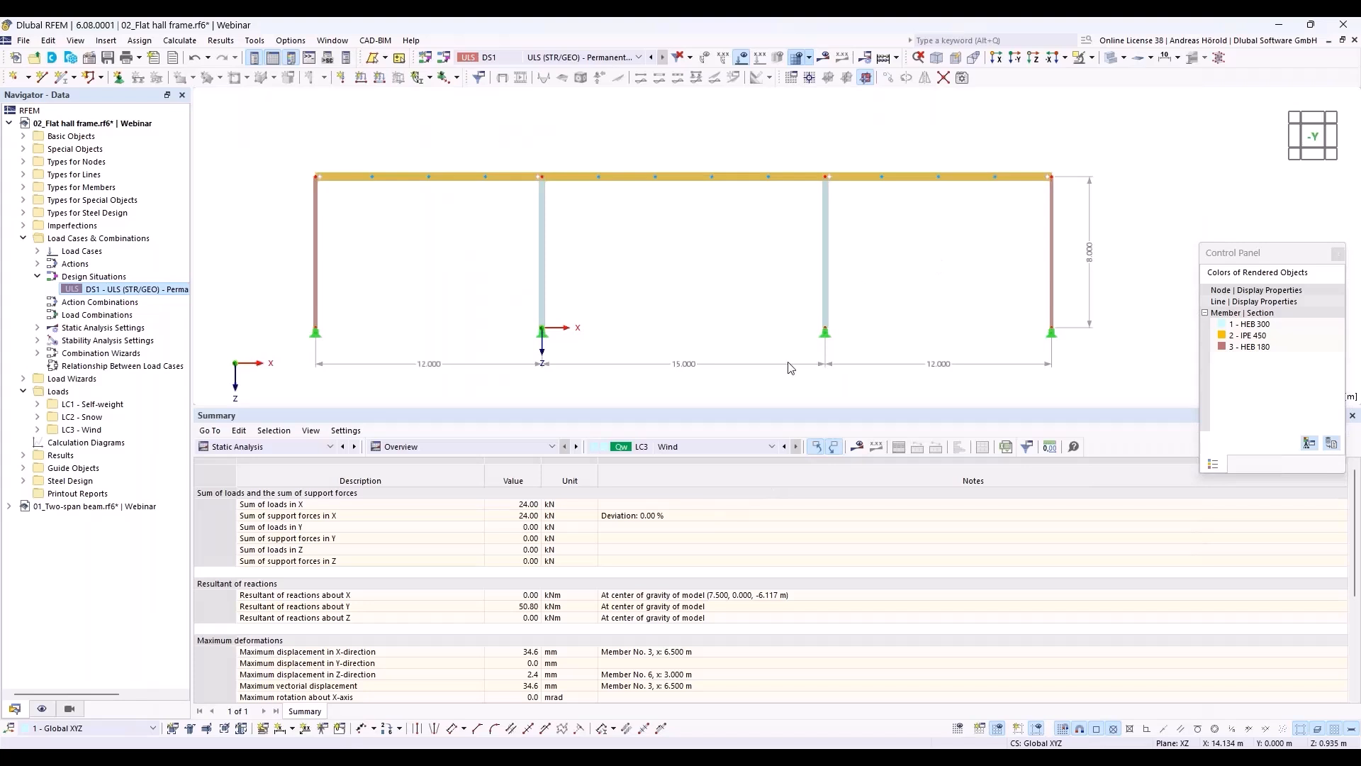
Step: Shrink the results table and open the steel design type assignments of the two inner HEB 300 columns
drag(784, 411, 774, 605)
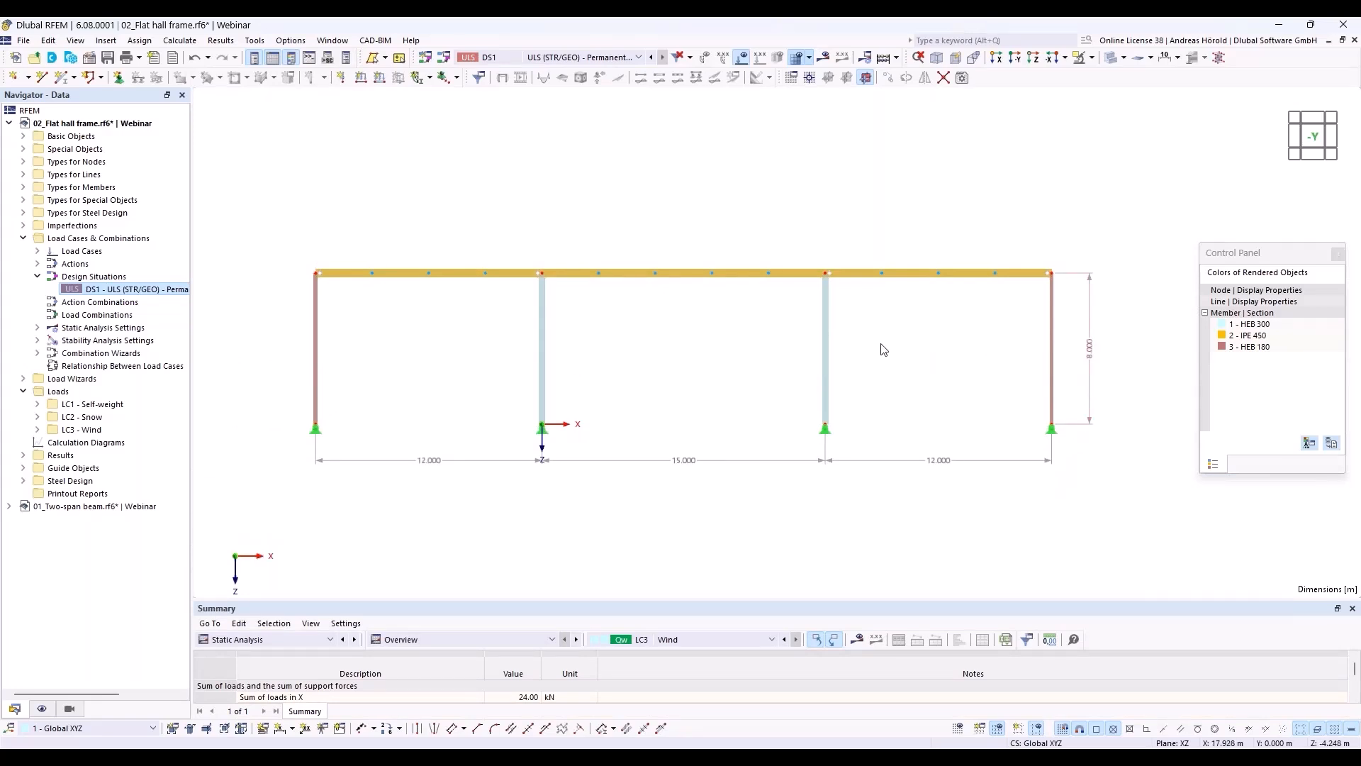
drag(804, 351, 390, 390)
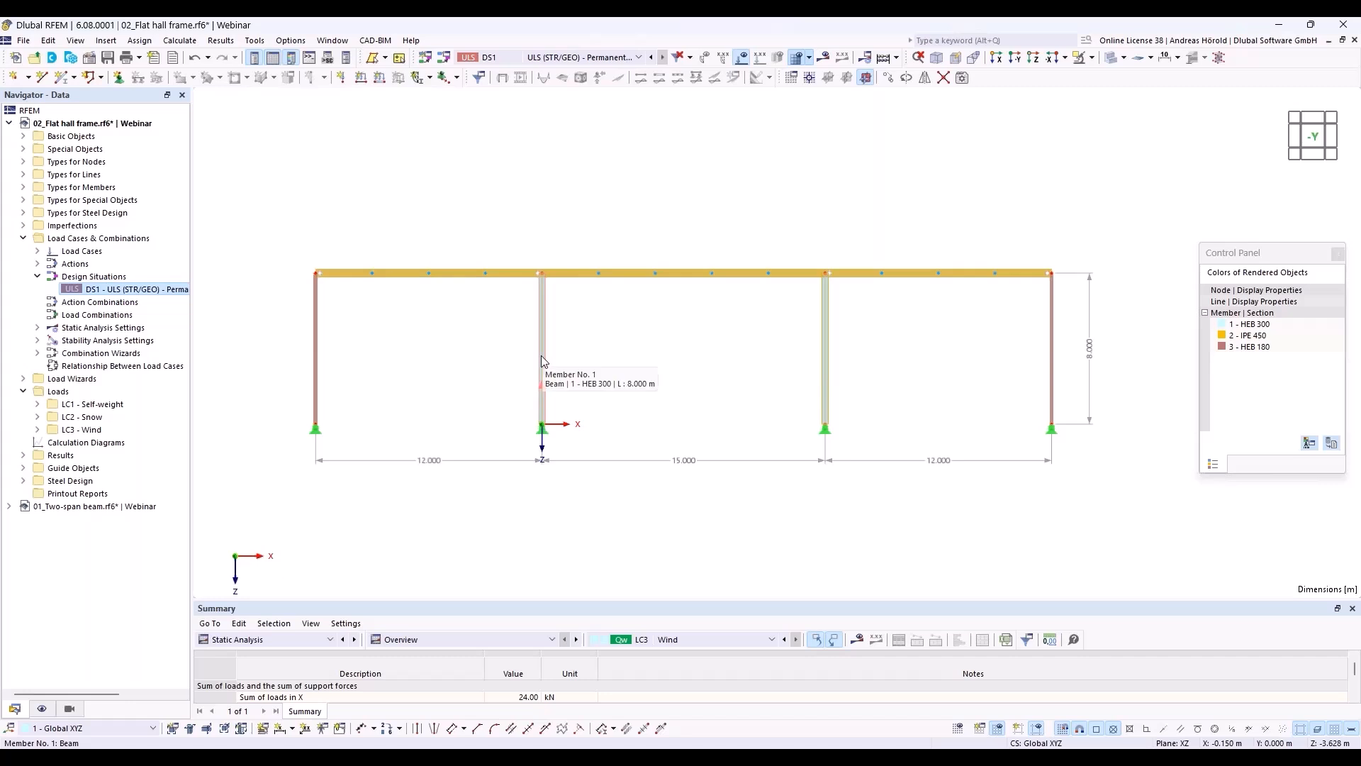
right_click(541, 356)
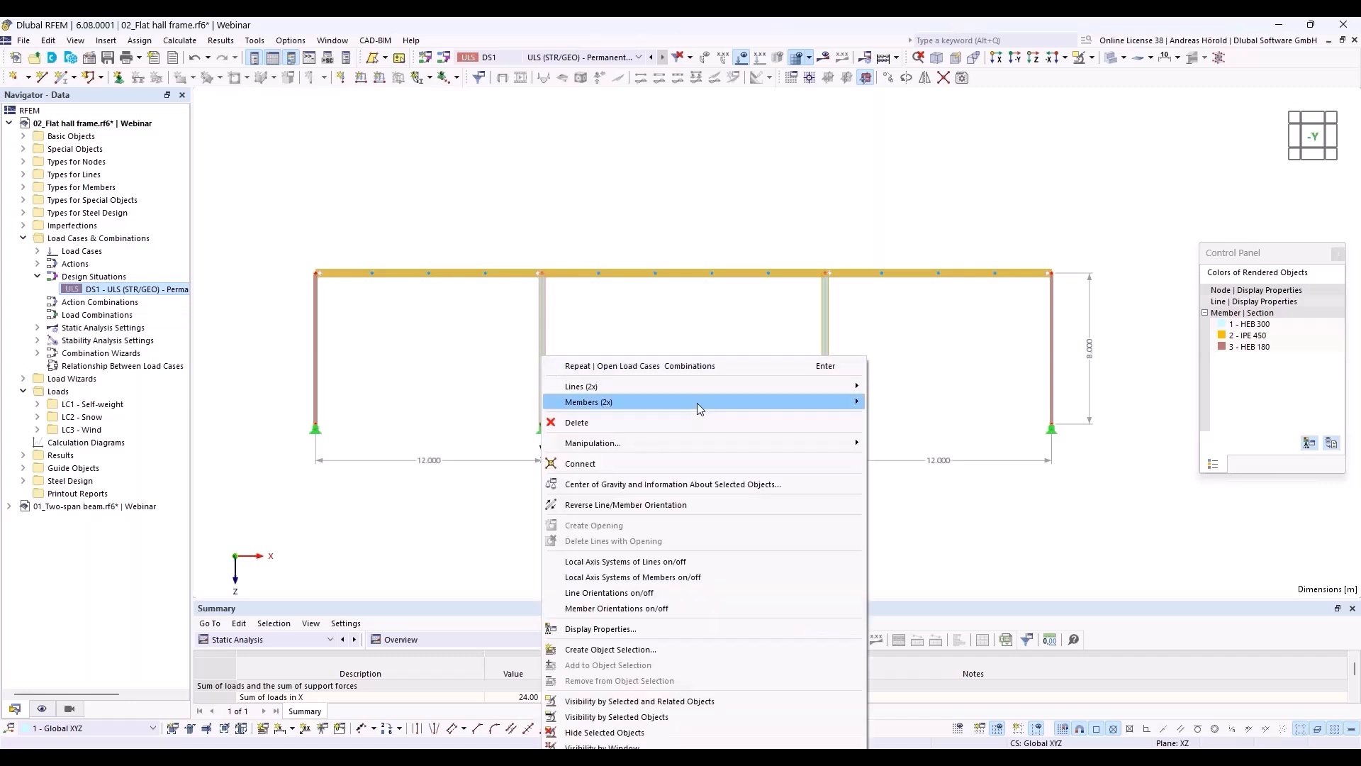
mouse_move(699, 401)
click(895, 402)
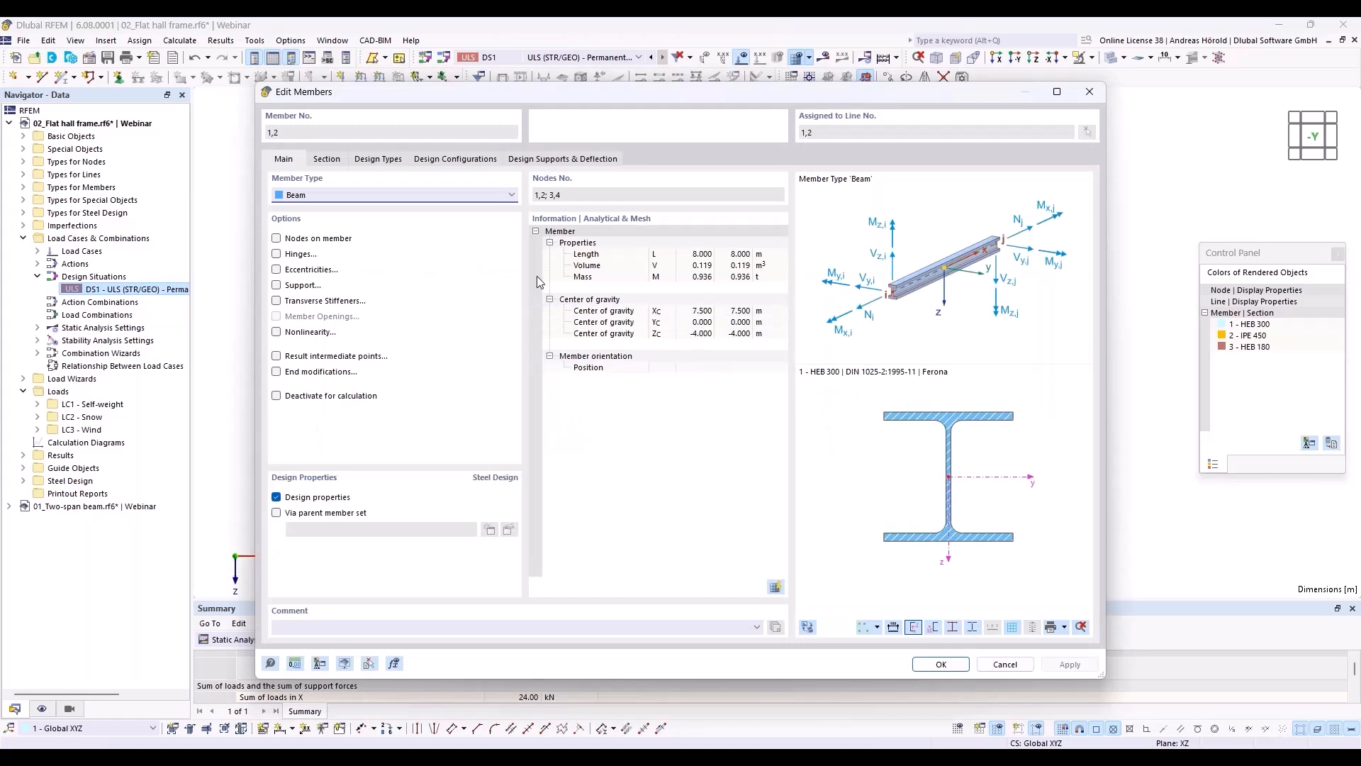
click(446, 161)
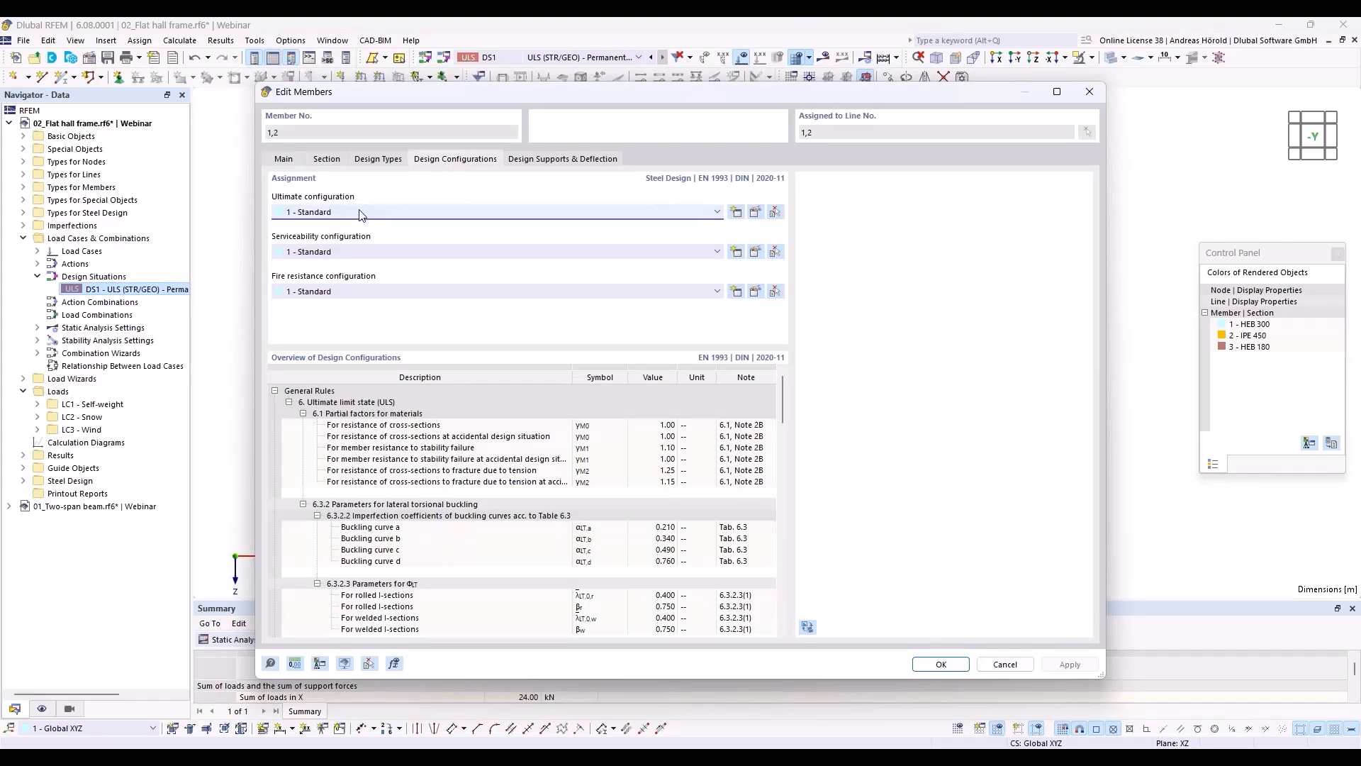
click(380, 161)
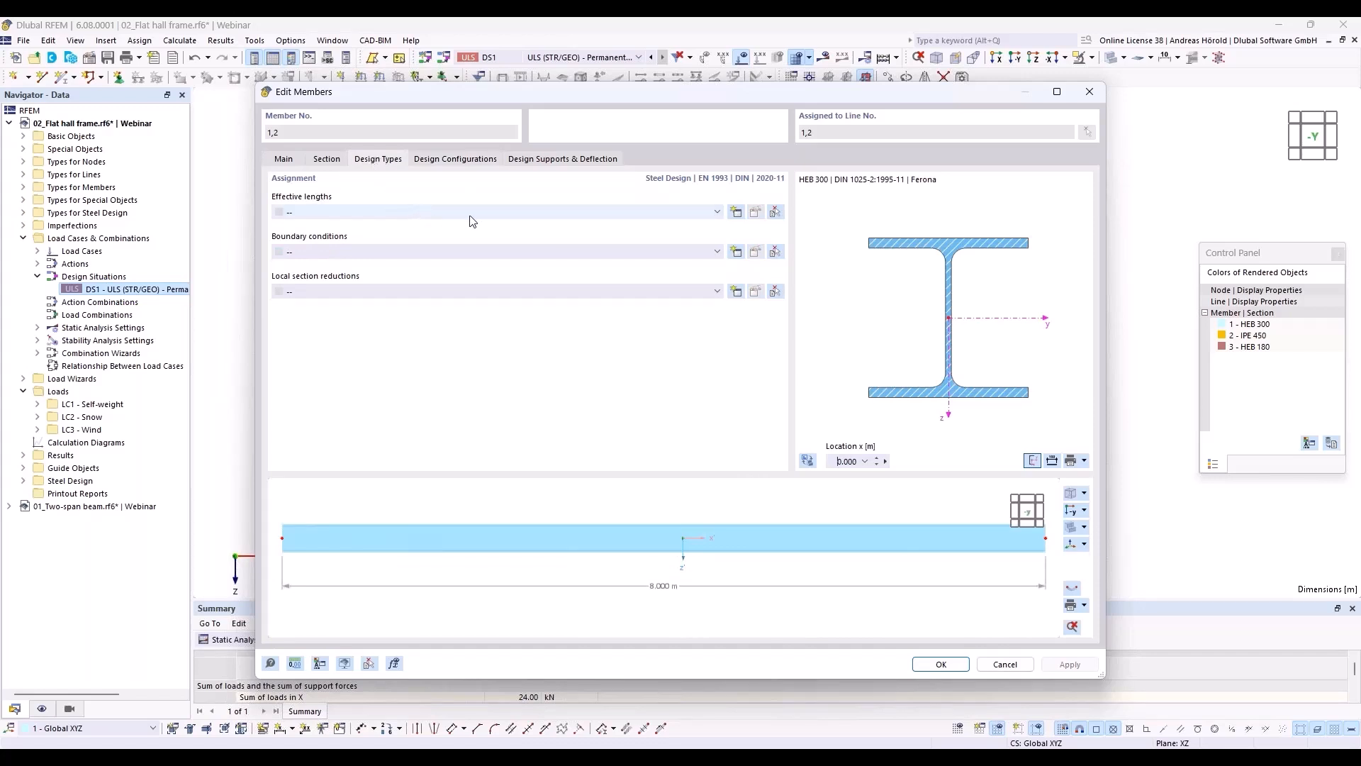
Step: Create effective lengths for members 1 and 2 with a major-axis factor k_y/u of 3.00
click(740, 212)
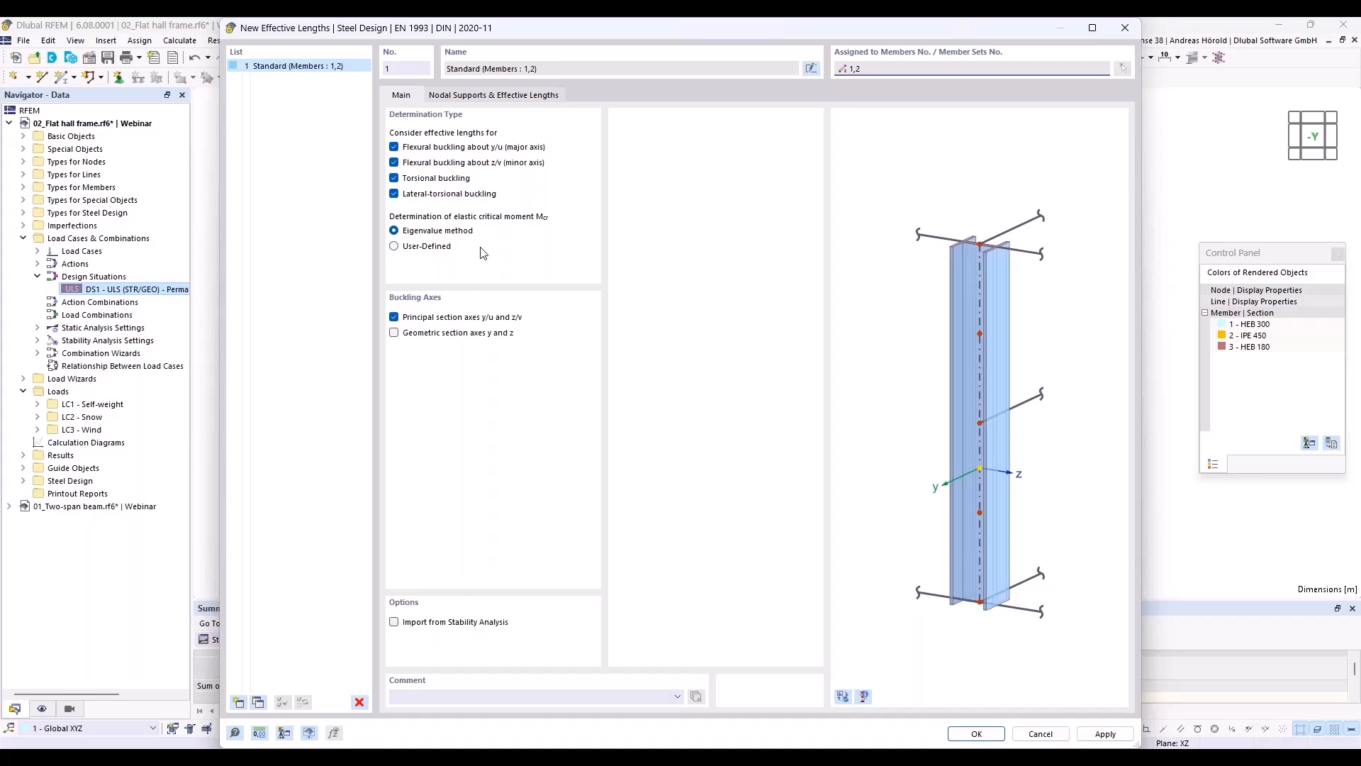
click(489, 98)
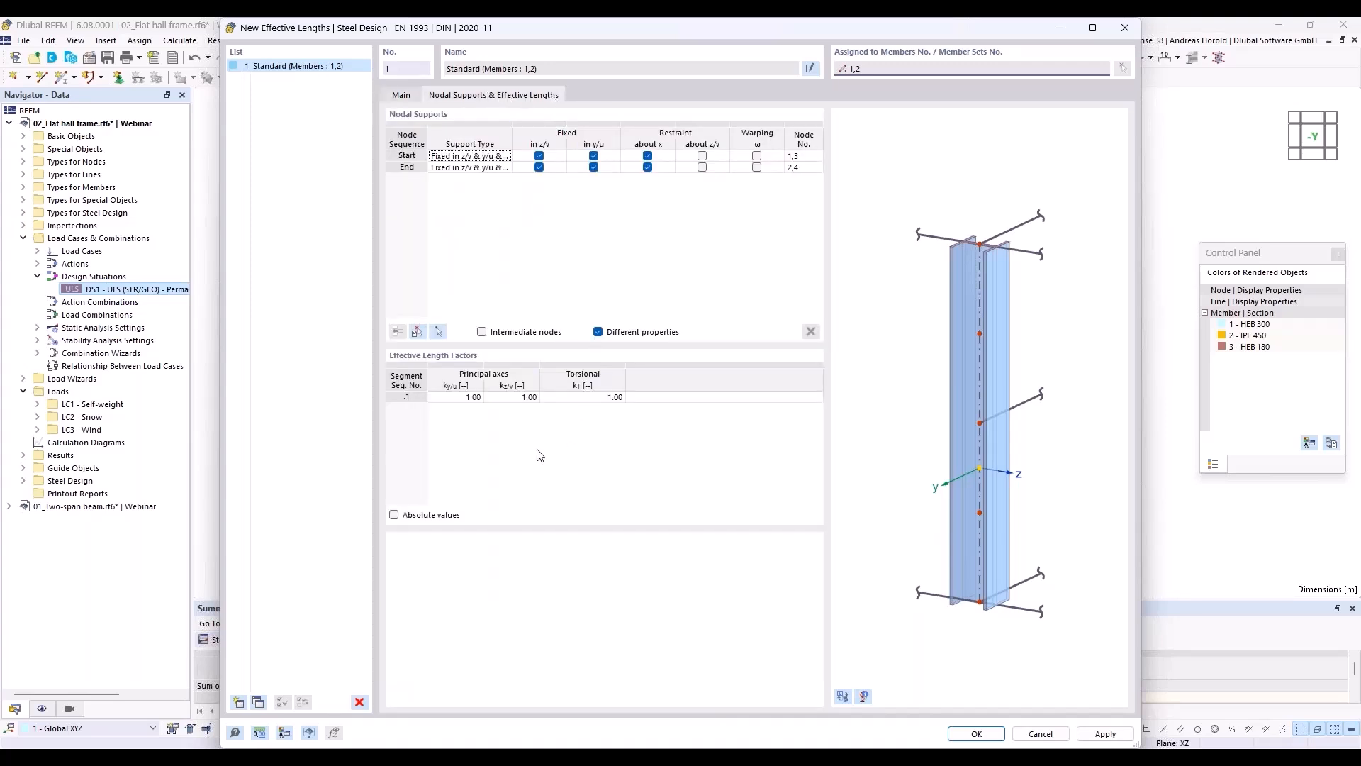
click(466, 398)
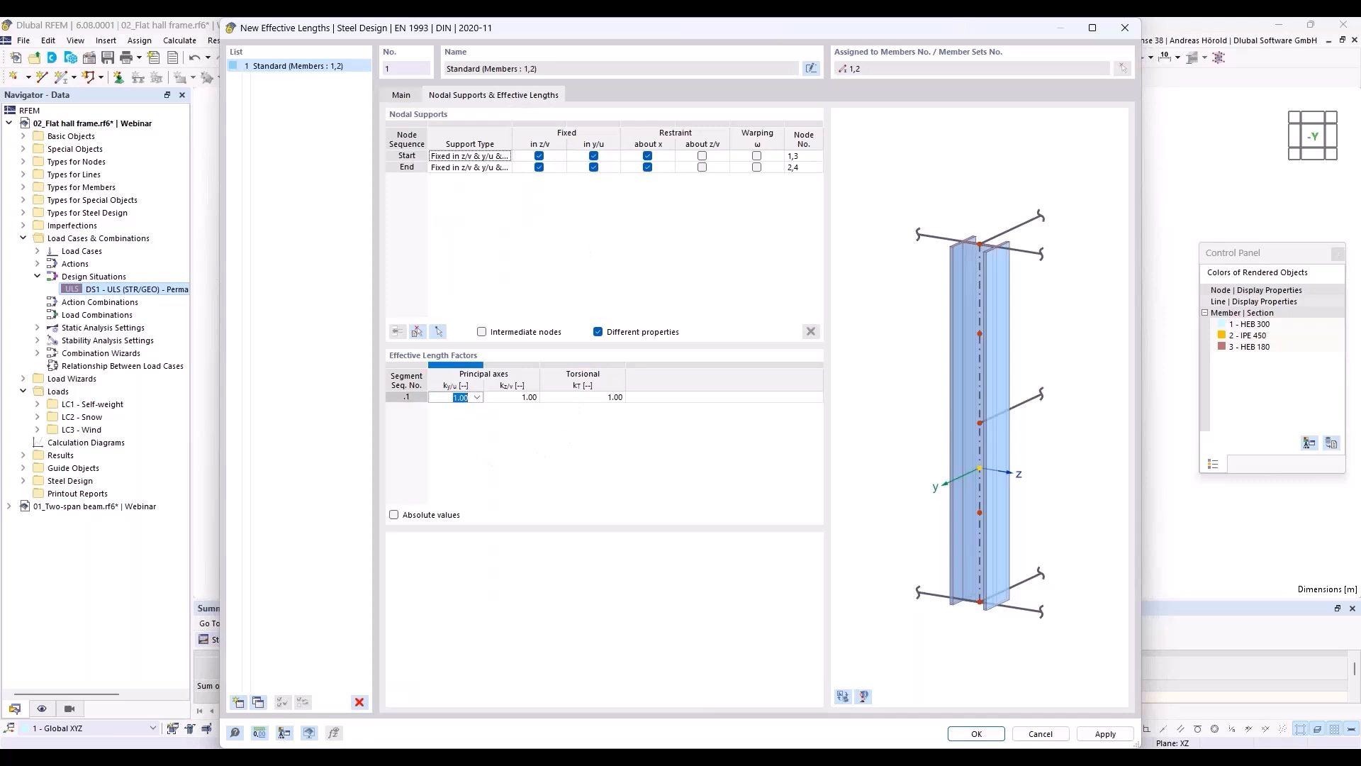
text(3)
click(977, 735)
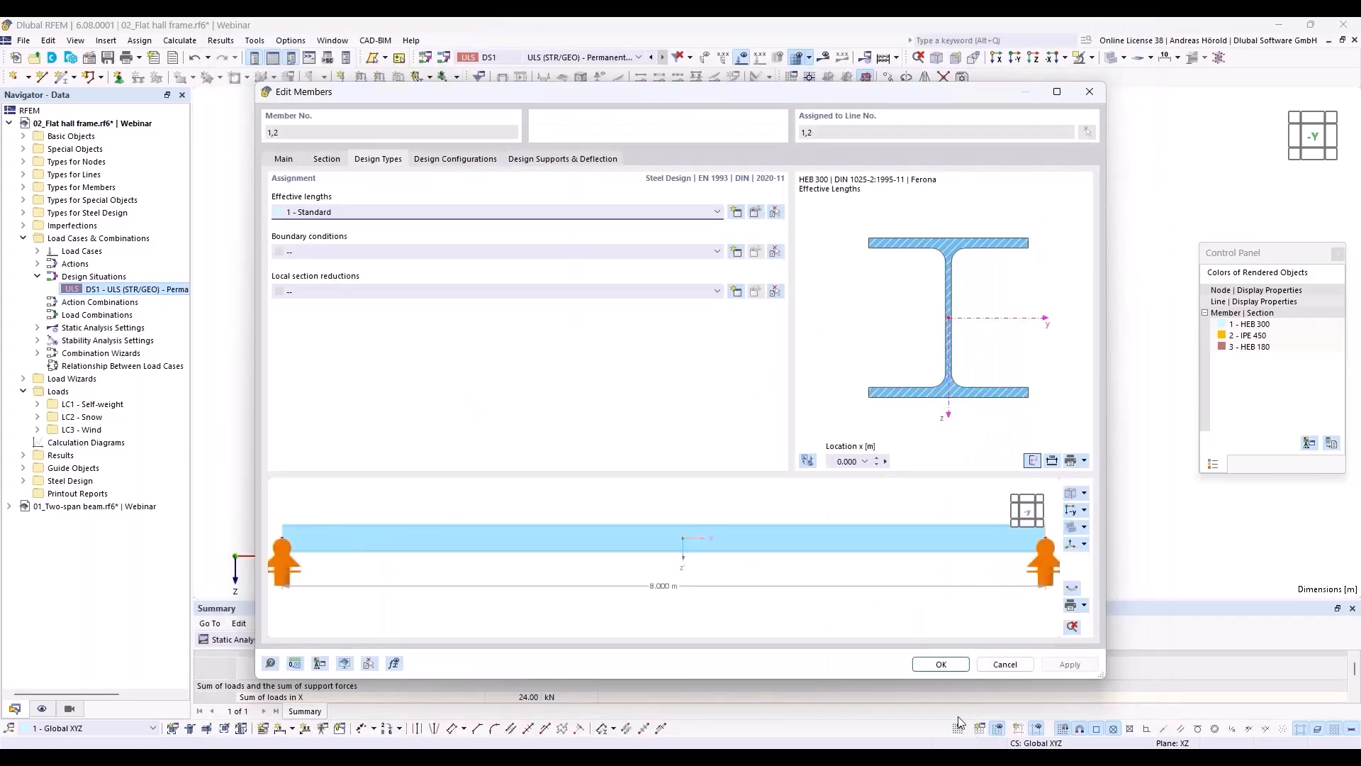
click(940, 664)
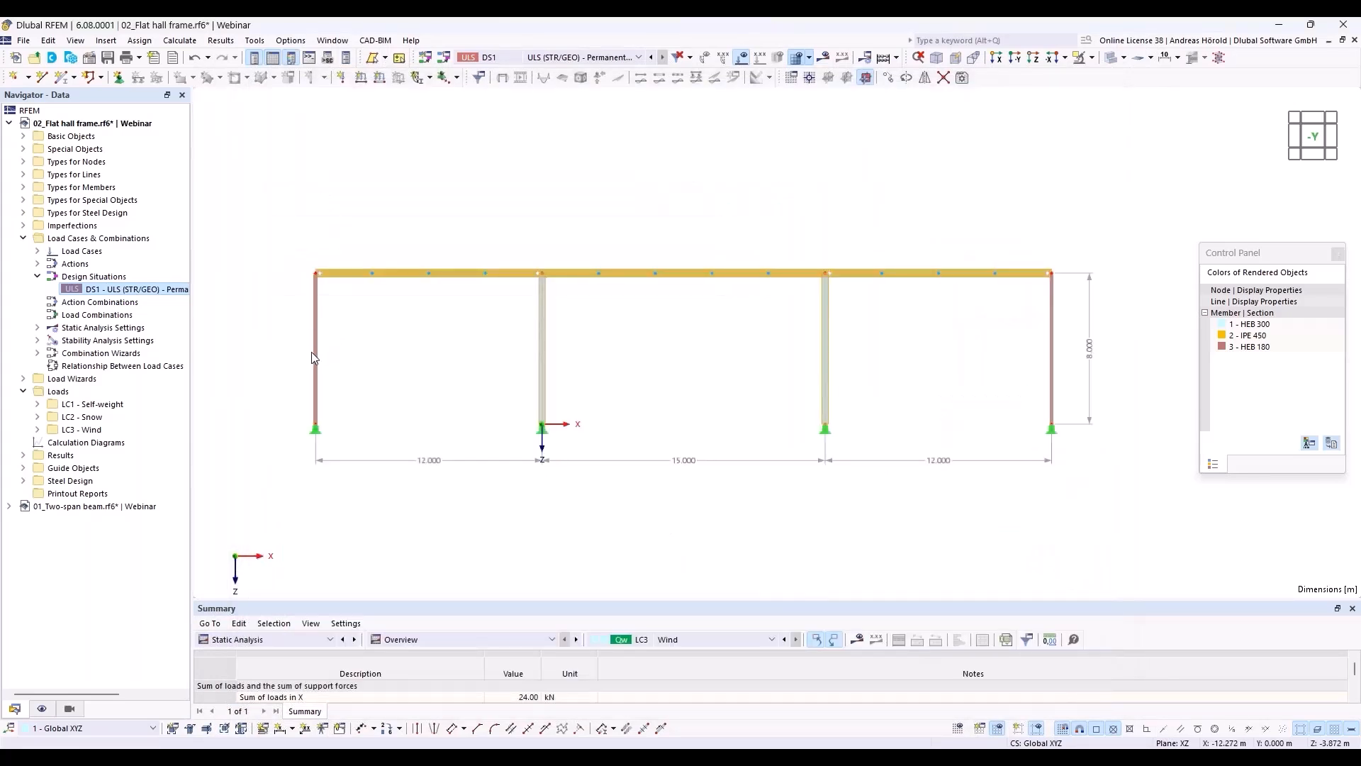
Step: Select the two outer HEB 180 columns together and open their steel design type assignments
click(315, 357)
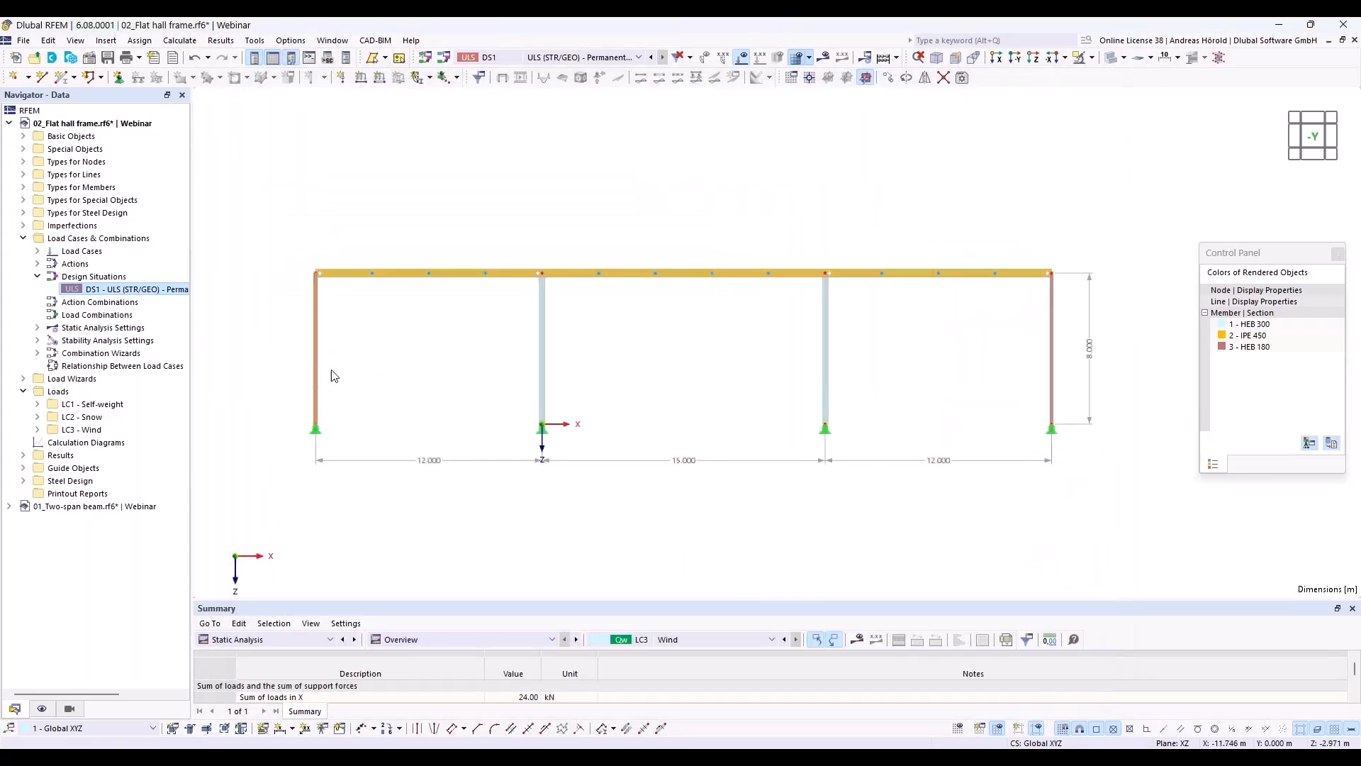
drag(1071, 350, 1032, 372)
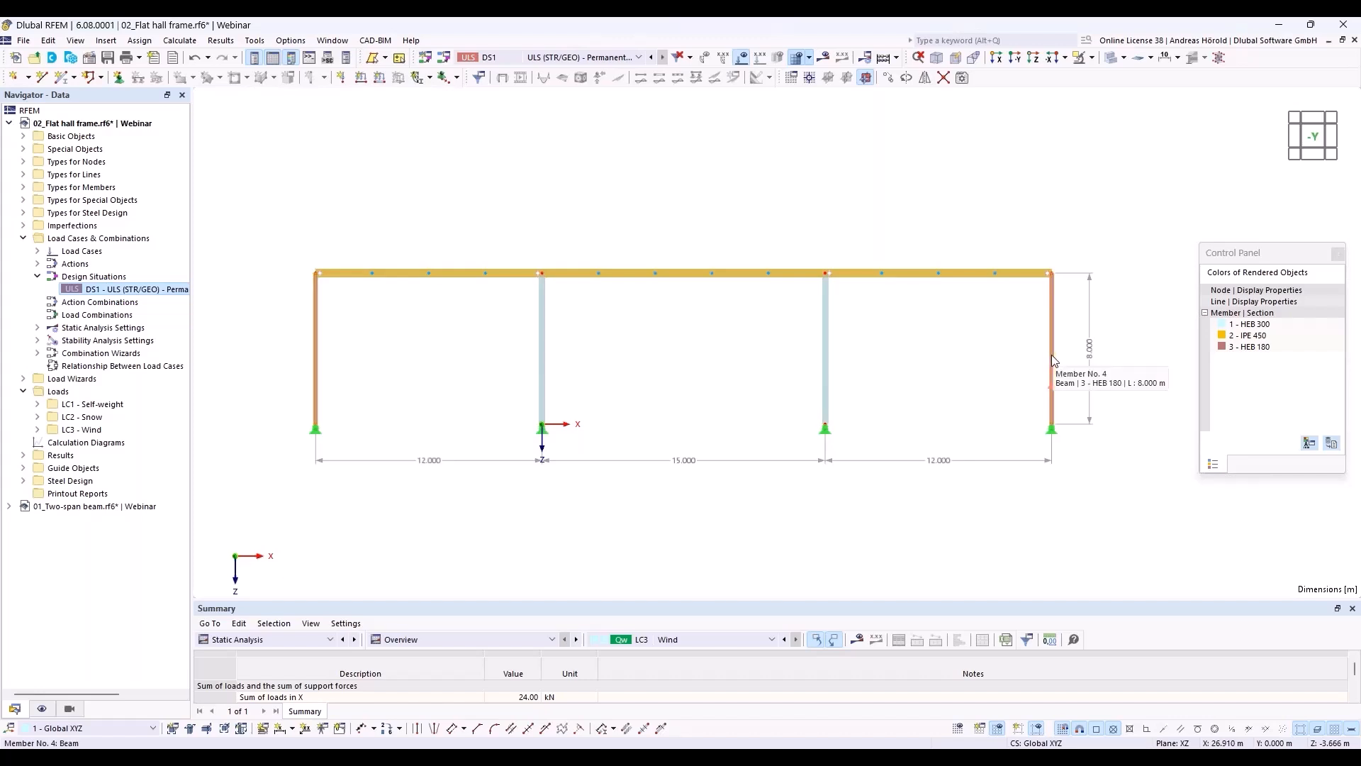
right_click(1052, 359)
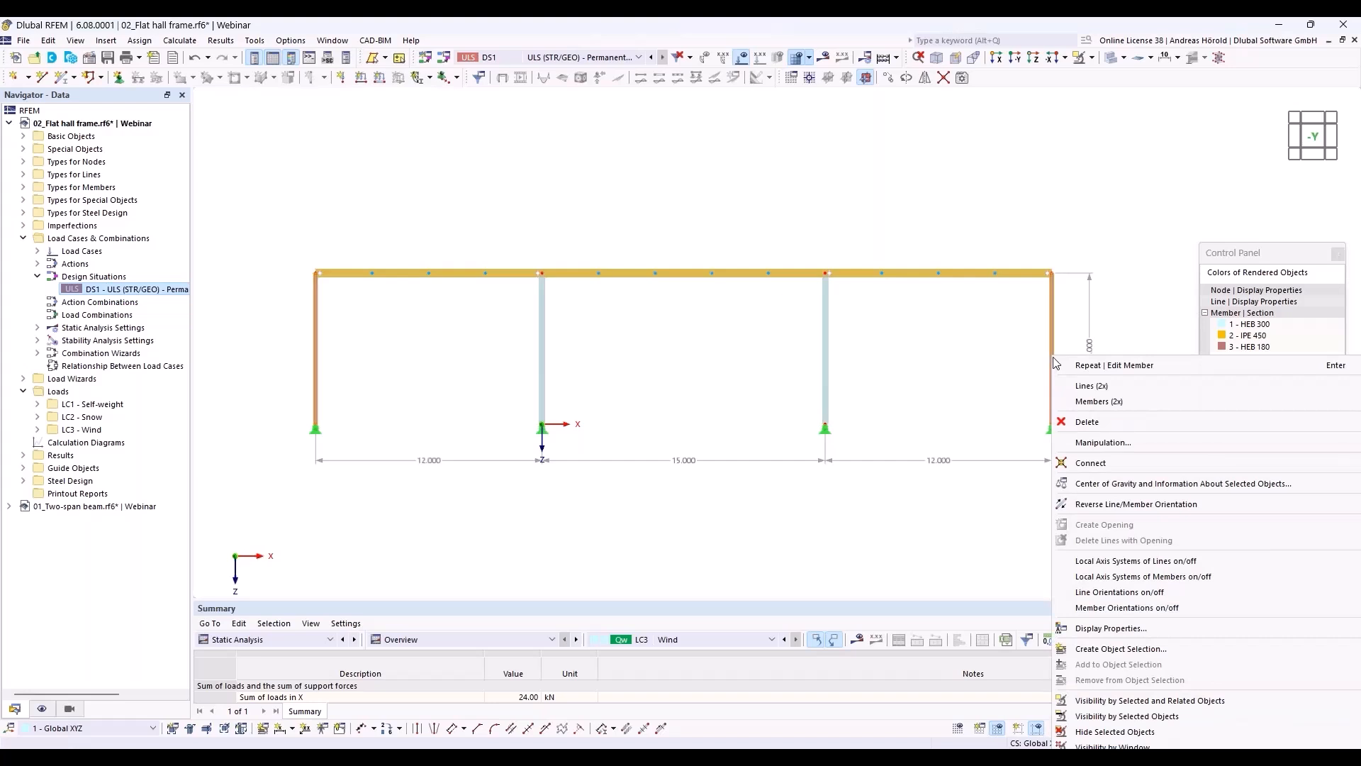
mouse_move(1085, 402)
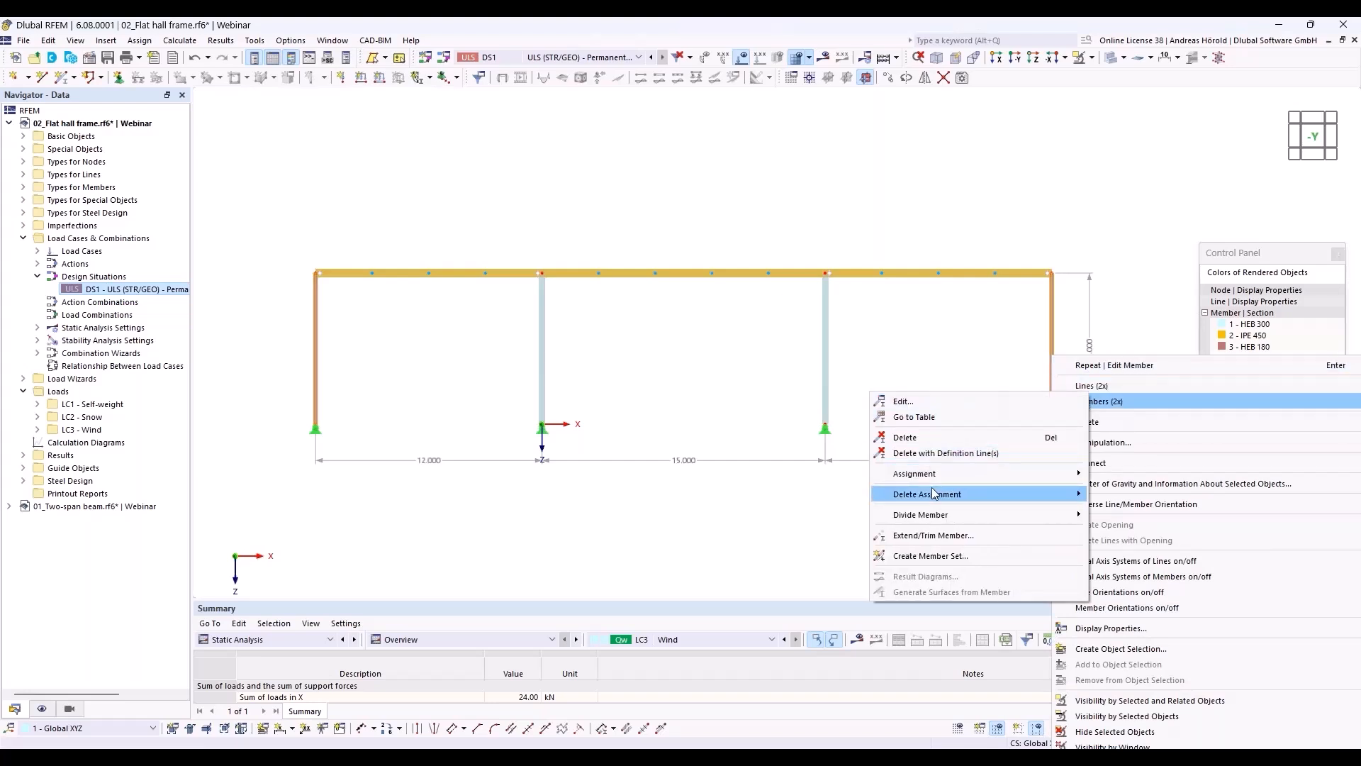
mouse_move(933, 501)
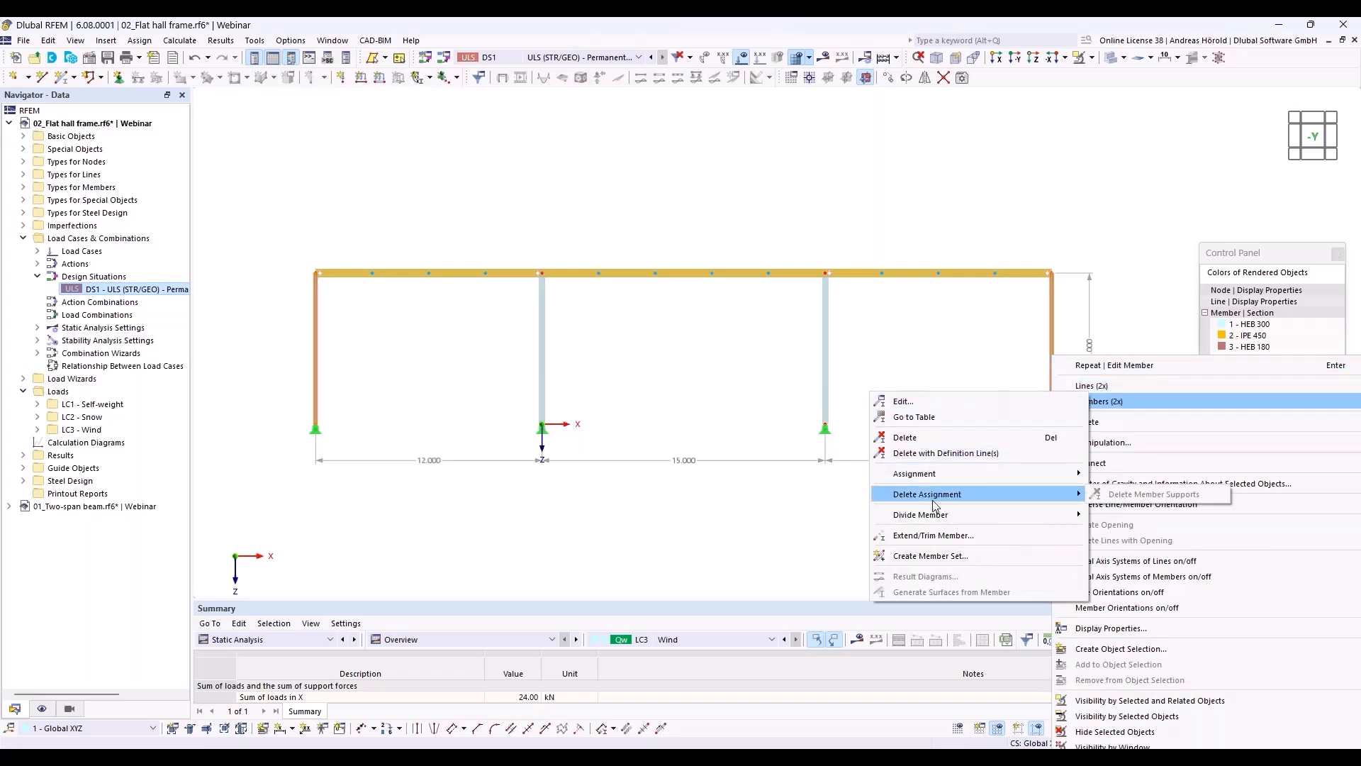
click(975, 401)
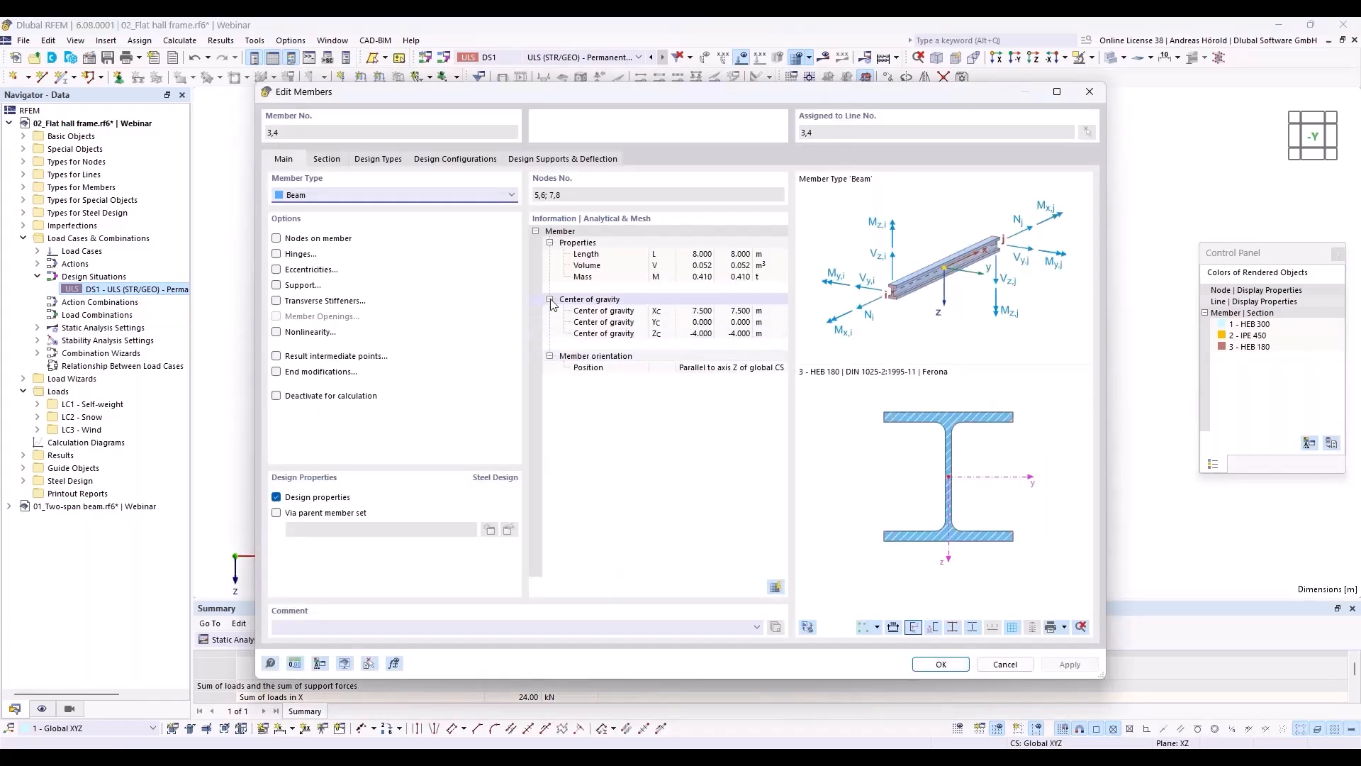
click(377, 160)
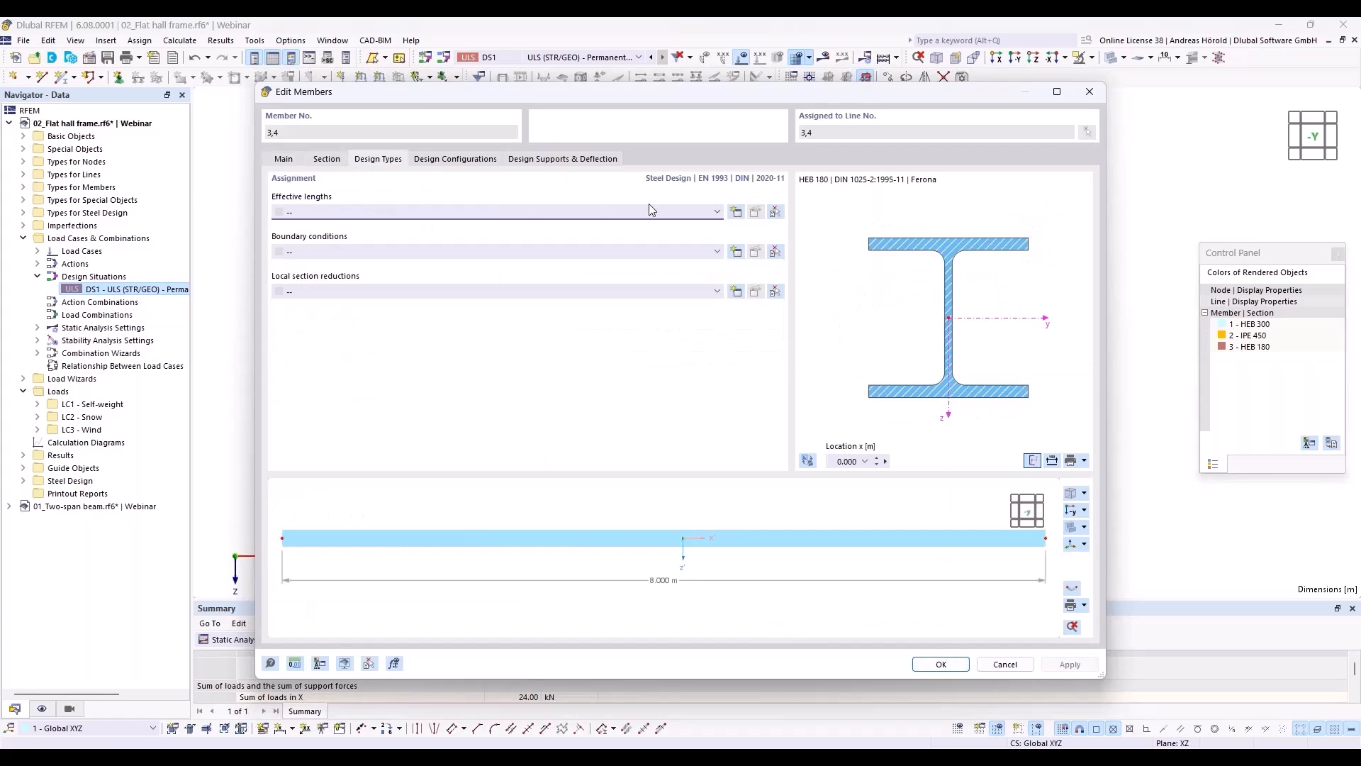
Step: Create effective lengths for members 3 and 4 with a major-axis factor k_y/u of 1.72
click(735, 211)
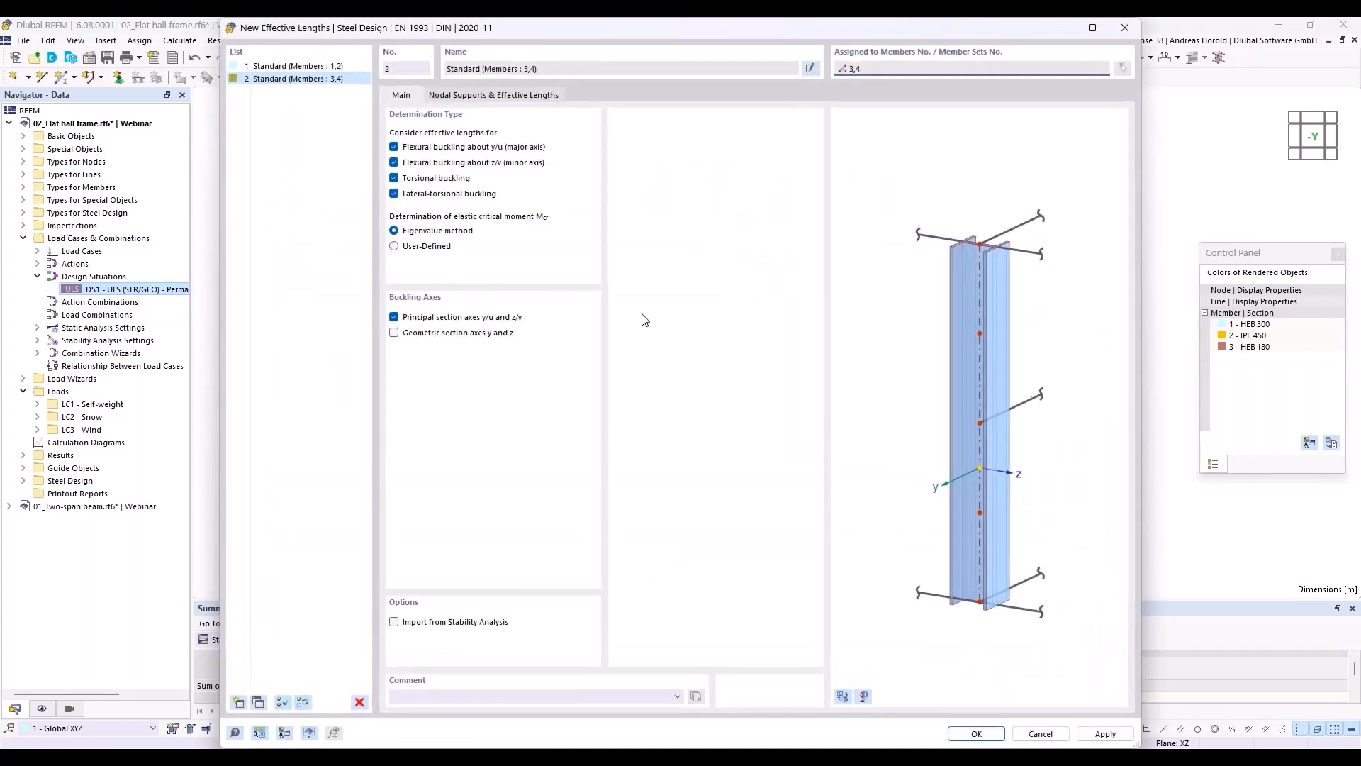
click(477, 97)
click(461, 397)
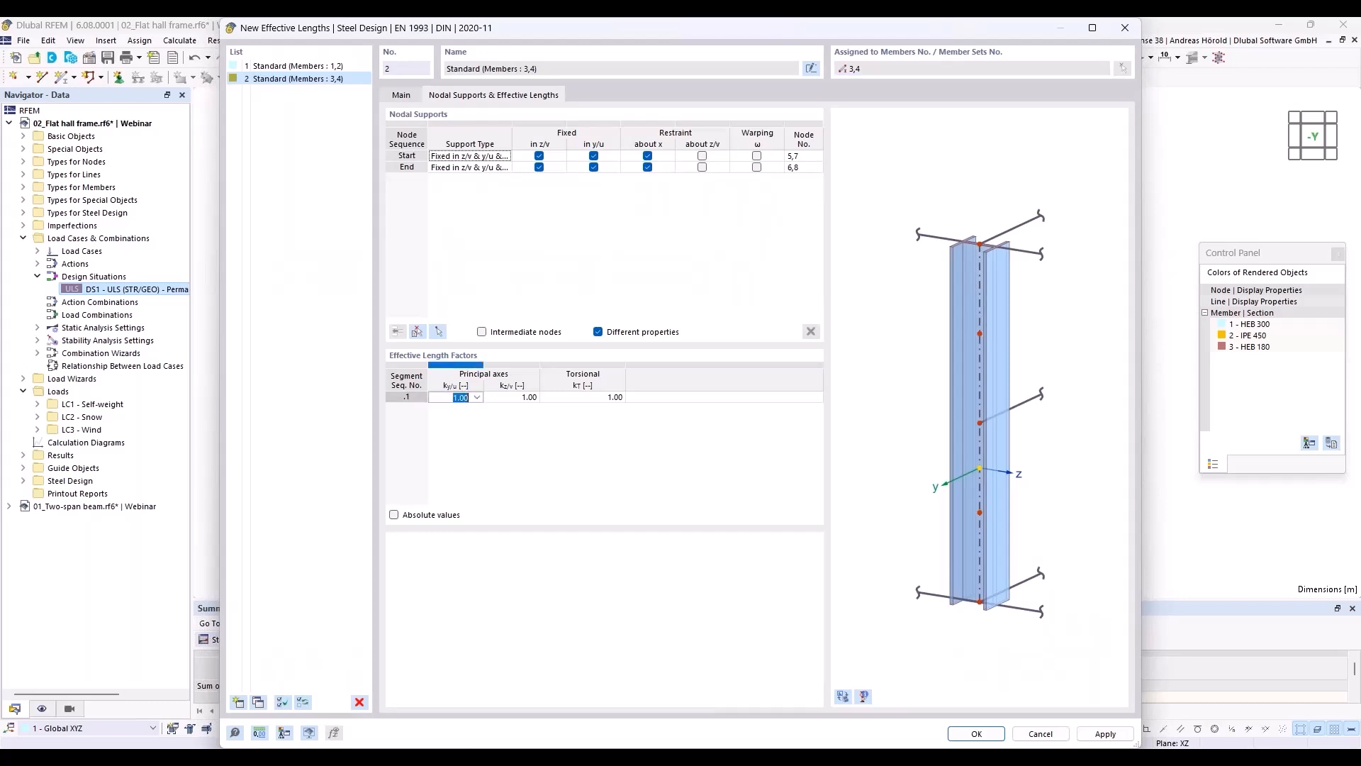
text(1)
click(968, 734)
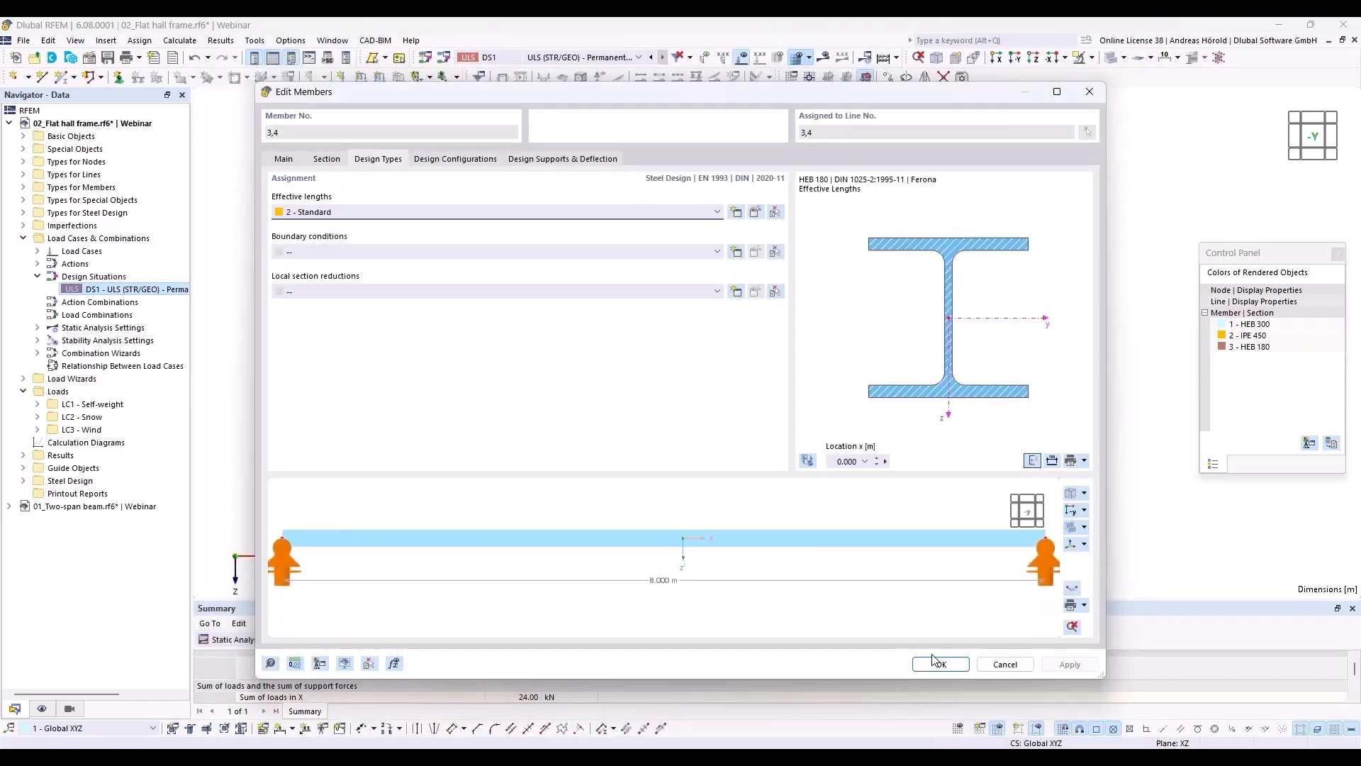
click(940, 663)
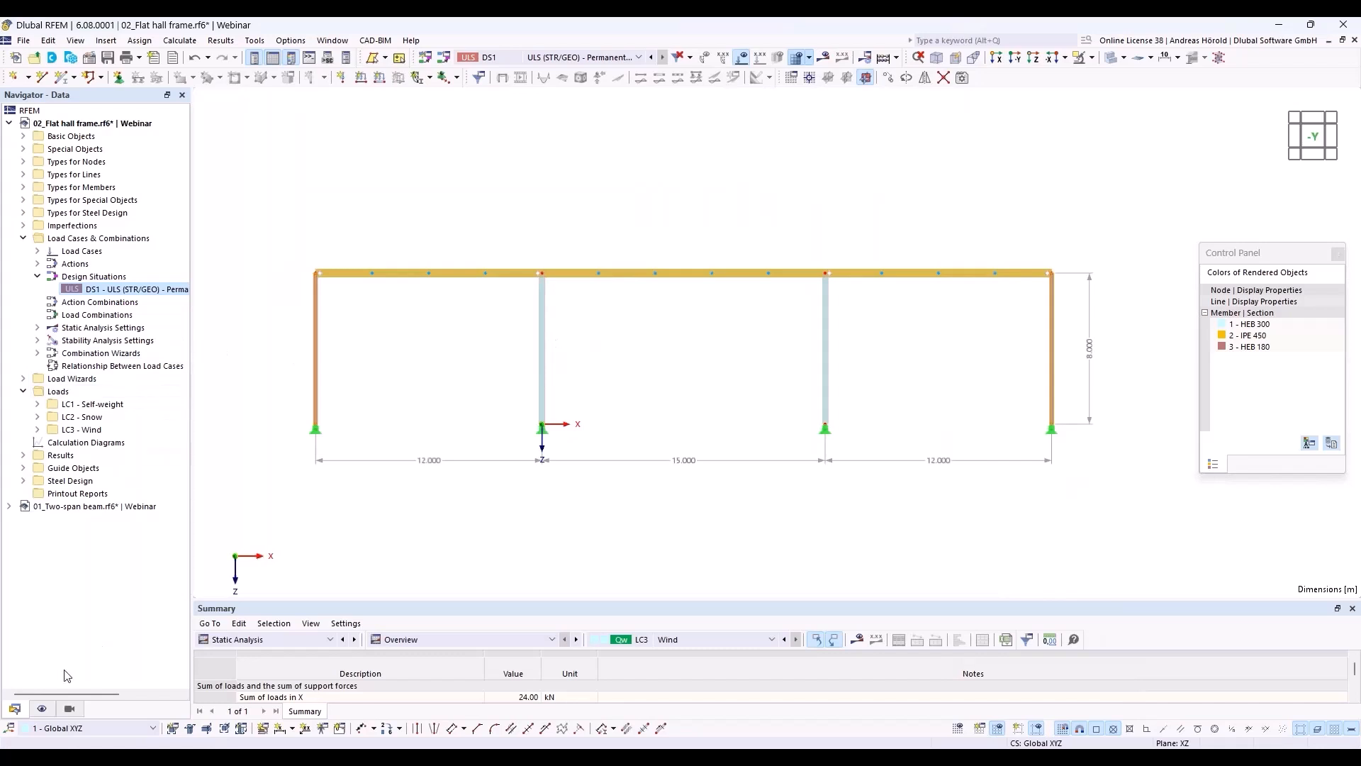
Step: Turn on the display of member effective lengths for steel design in the model view
click(42, 709)
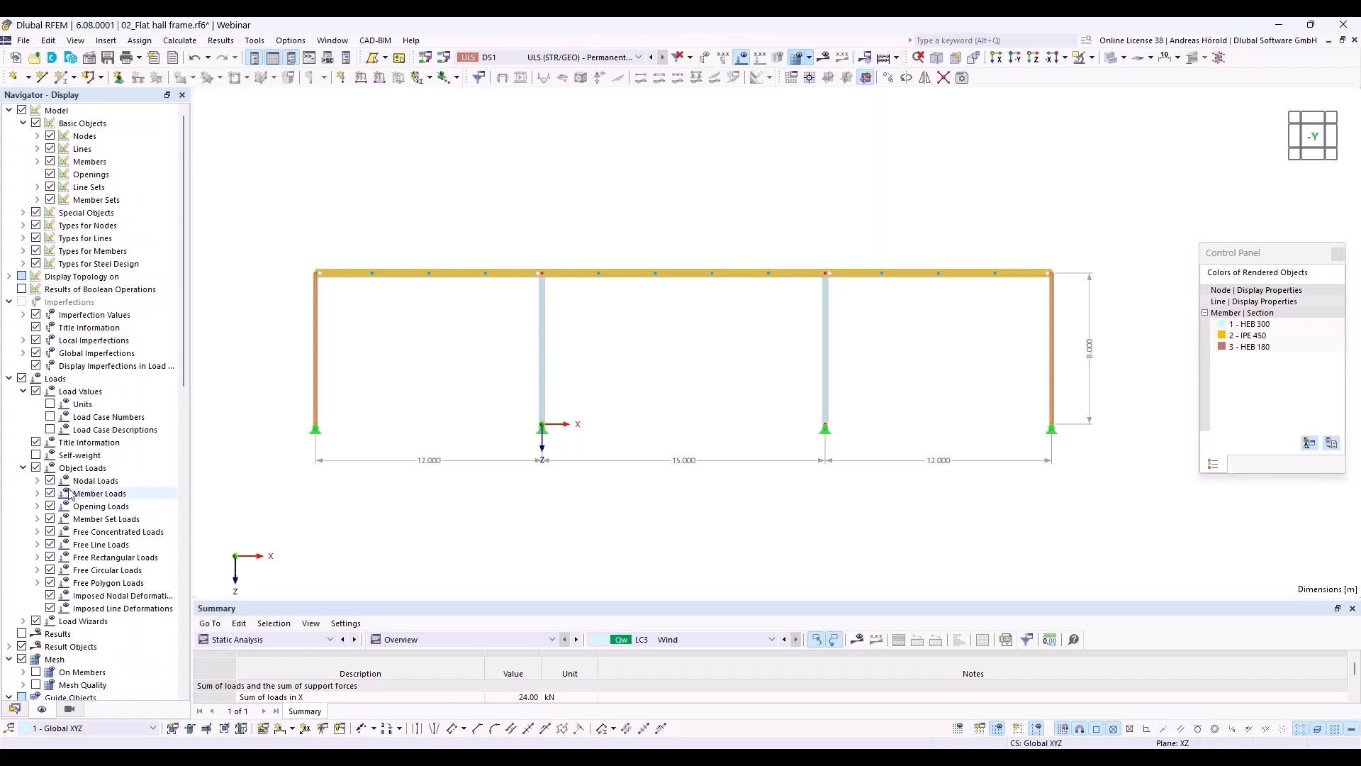
click(23, 264)
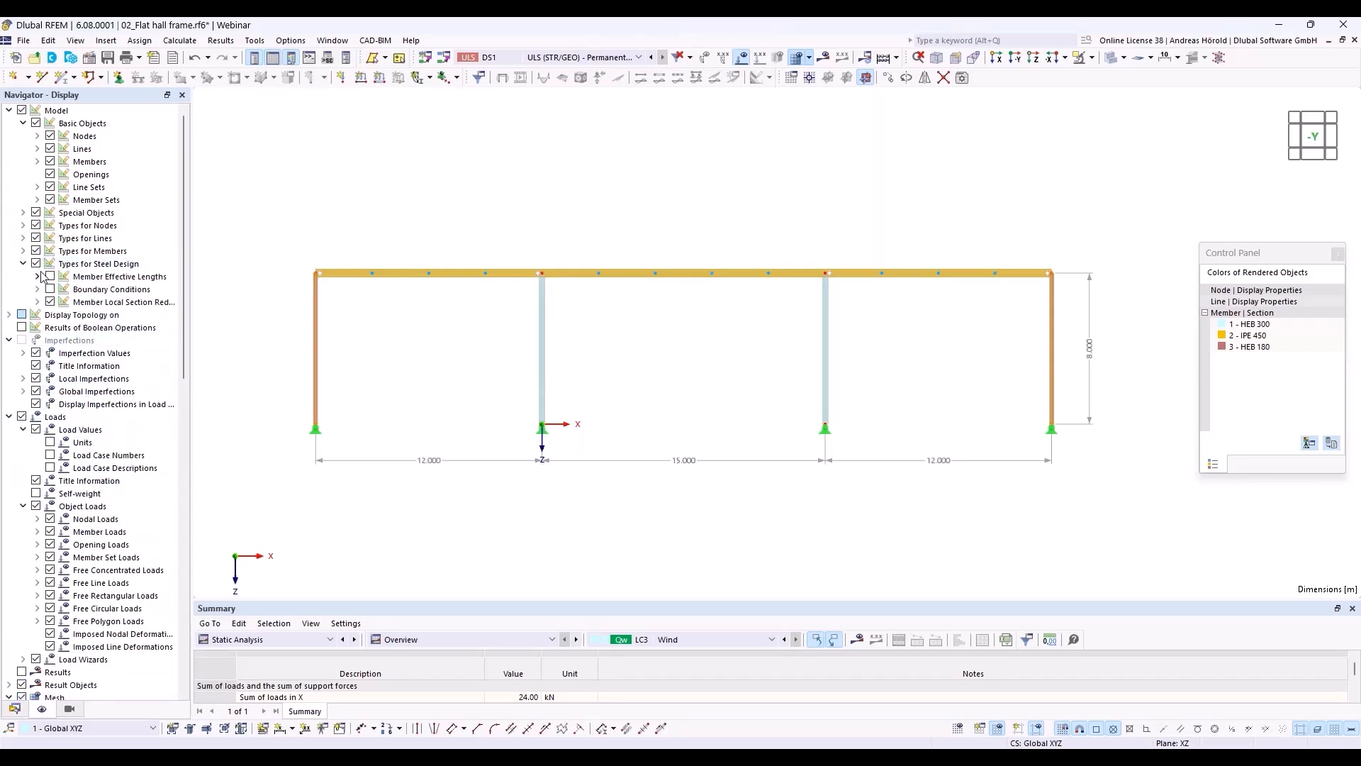
click(50, 276)
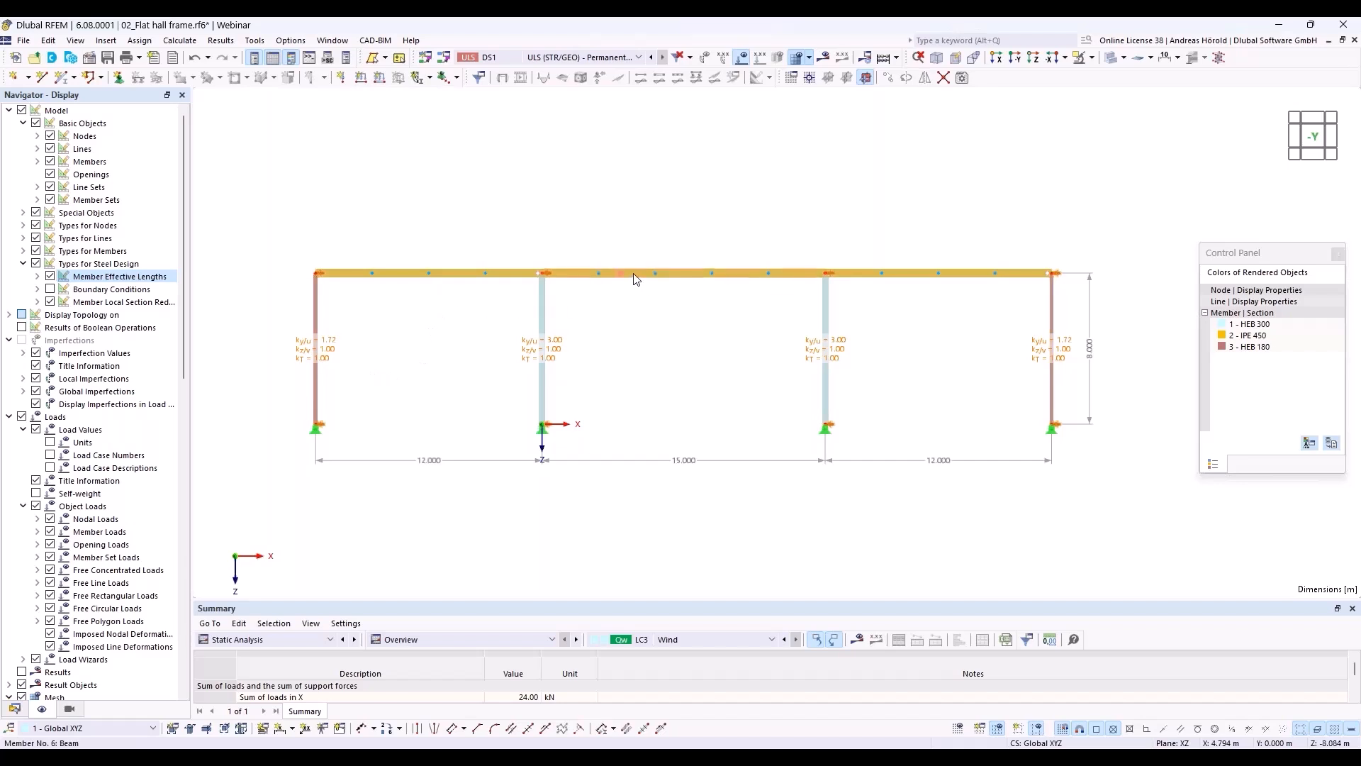
Step: Create new effective lengths for the middle IPE 450 beam and adopt its intermediate nodes by picking the member in the model
mouse_move(636, 279)
right_click(636, 278)
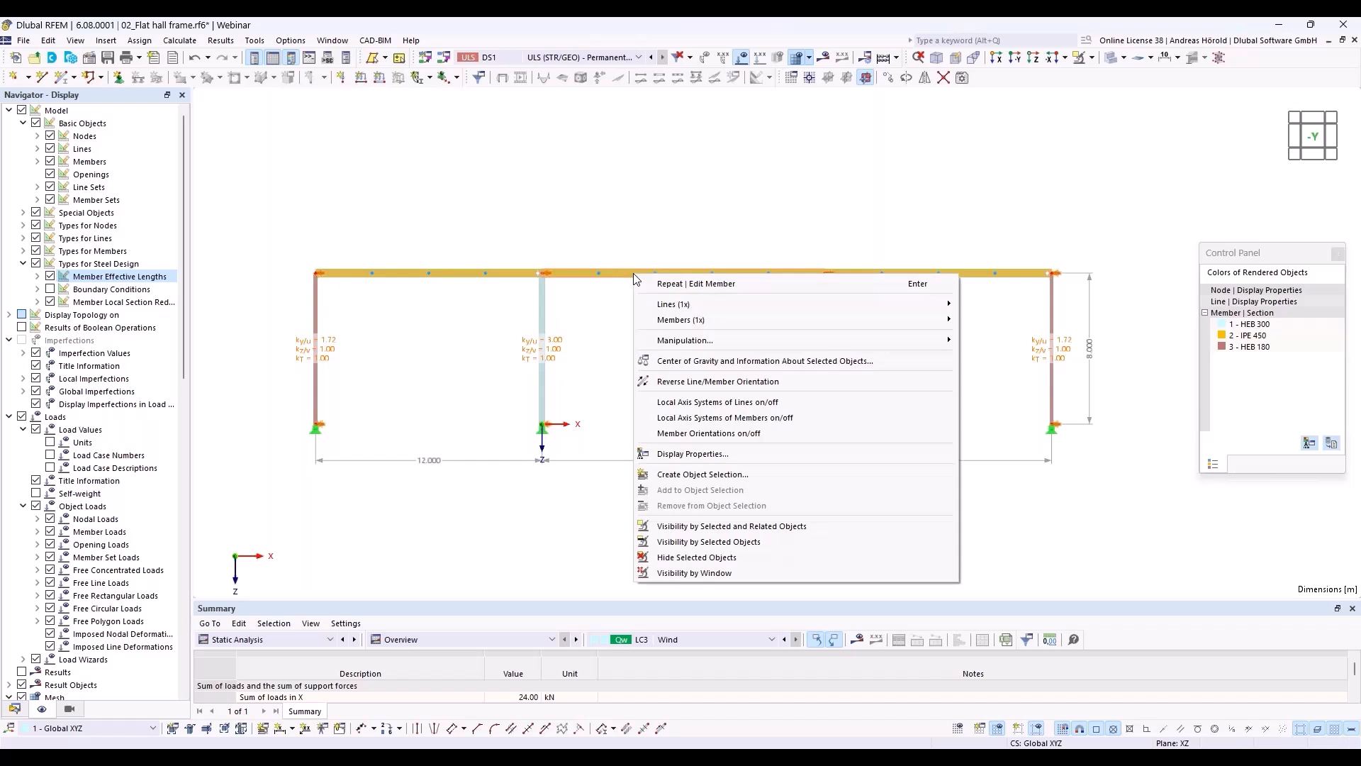
mouse_move(733, 319)
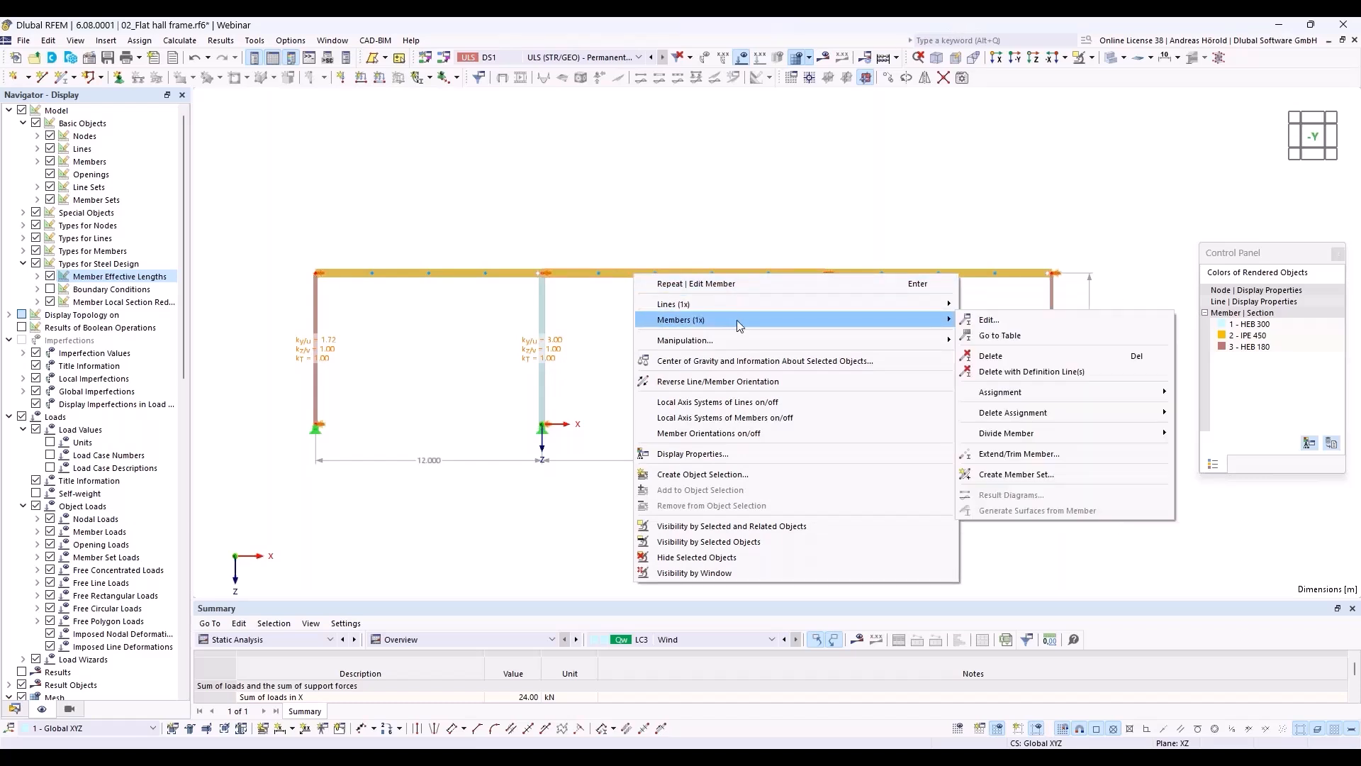
click(991, 322)
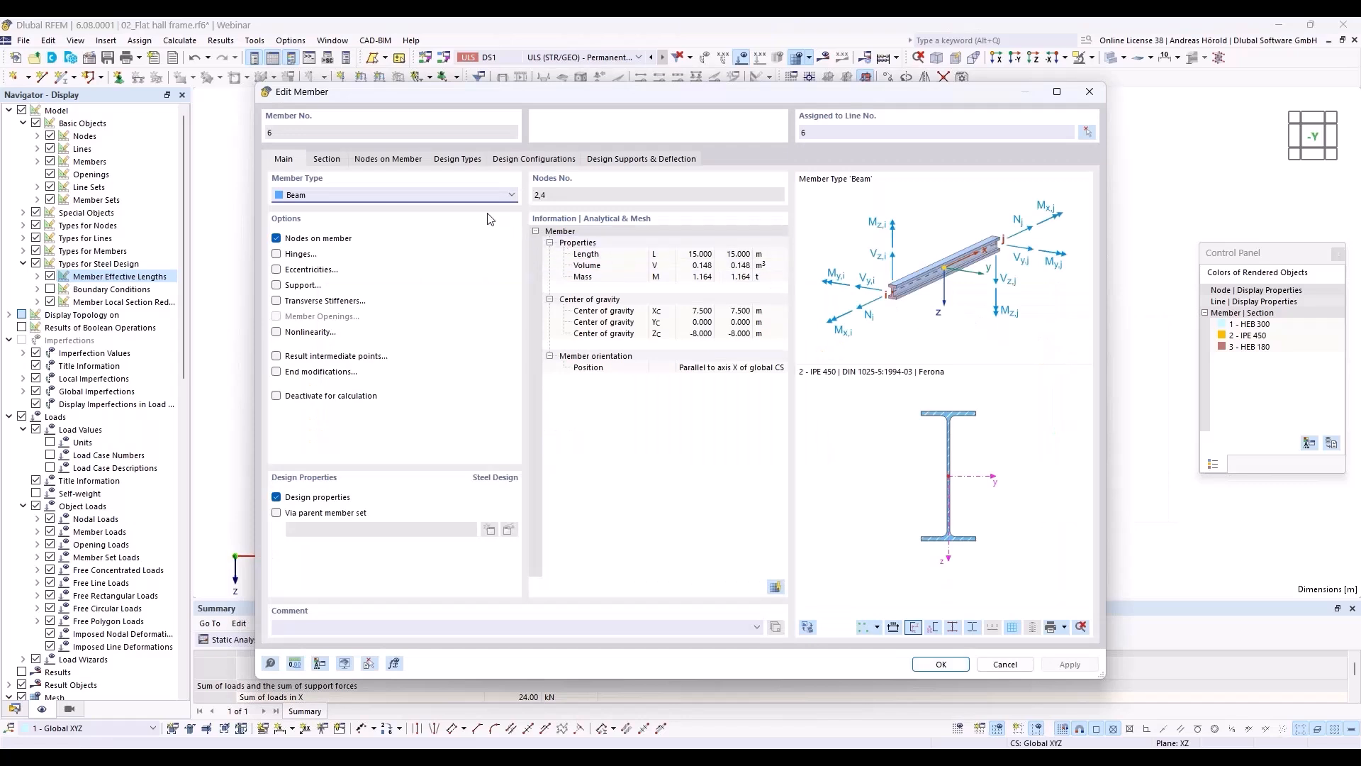
click(445, 160)
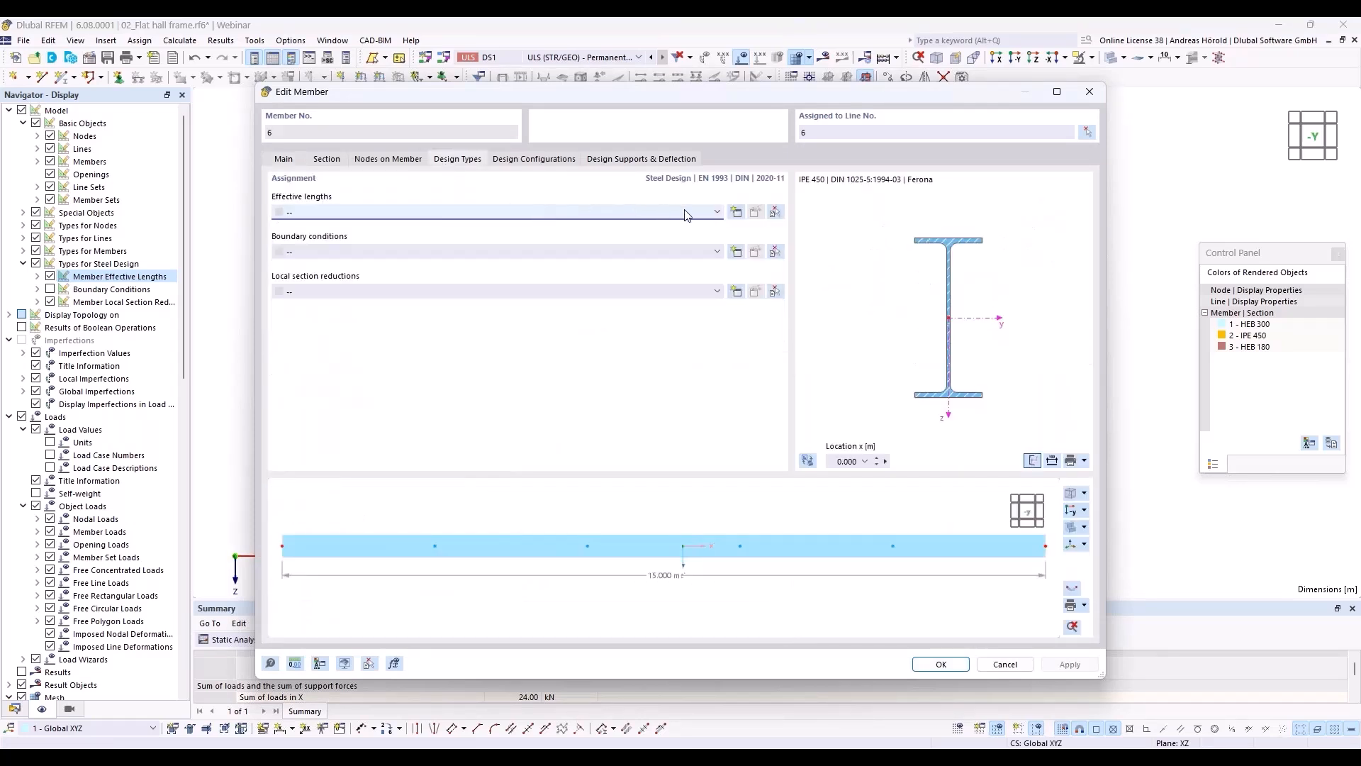
click(736, 213)
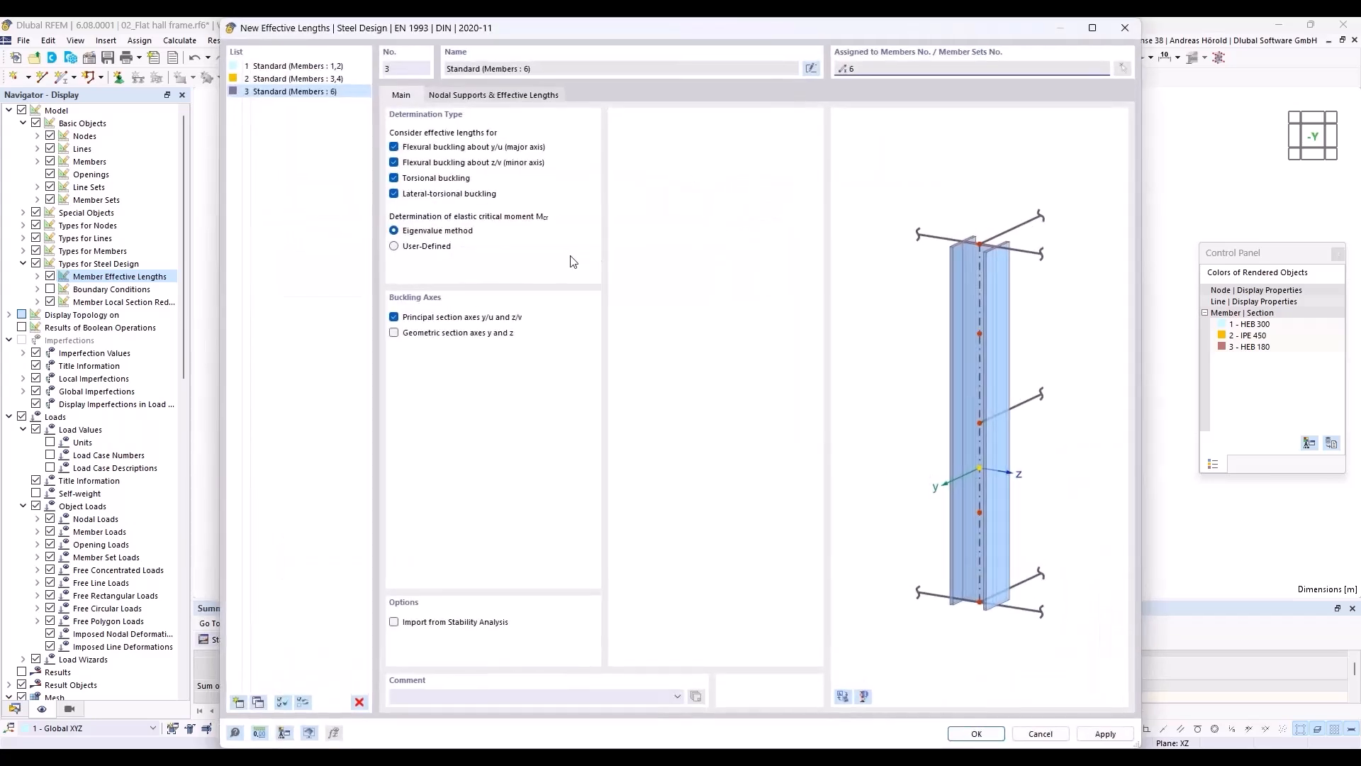
click(468, 96)
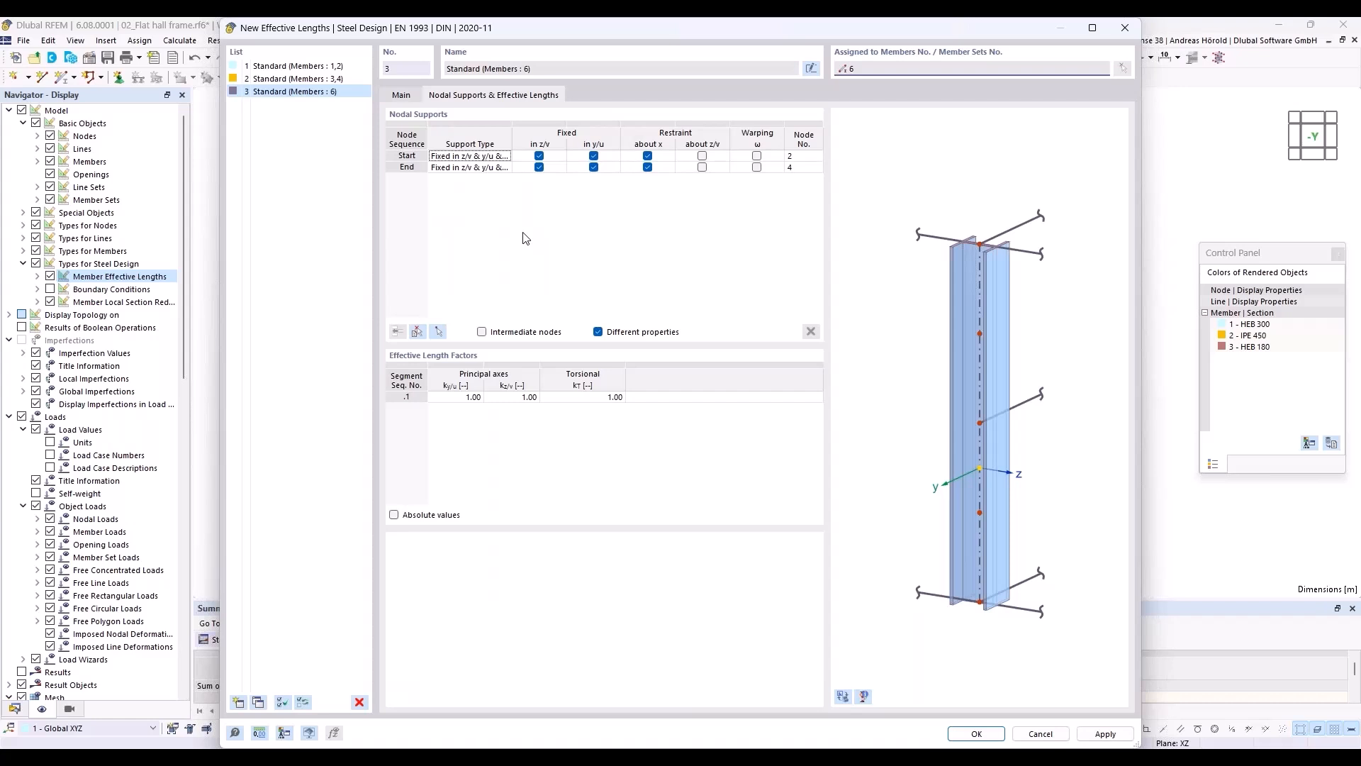
click(417, 332)
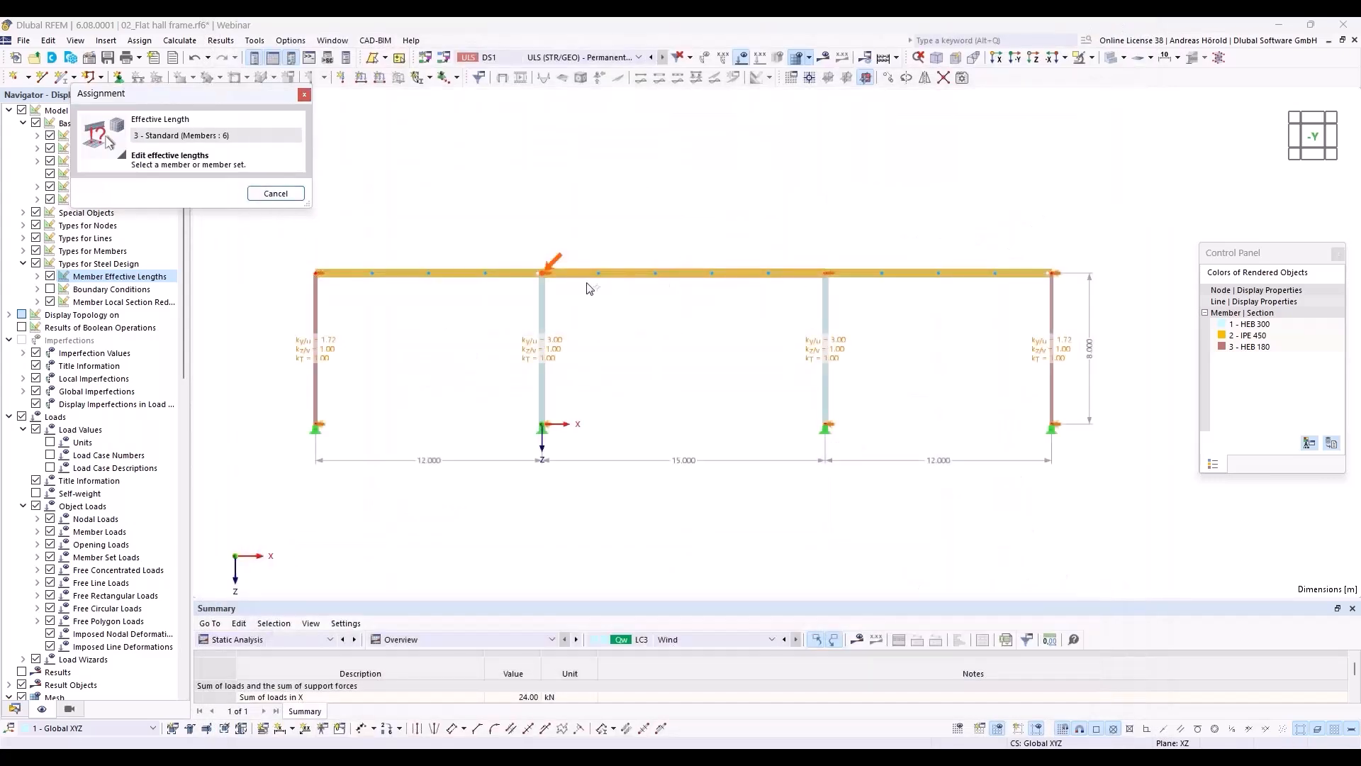
click(684, 272)
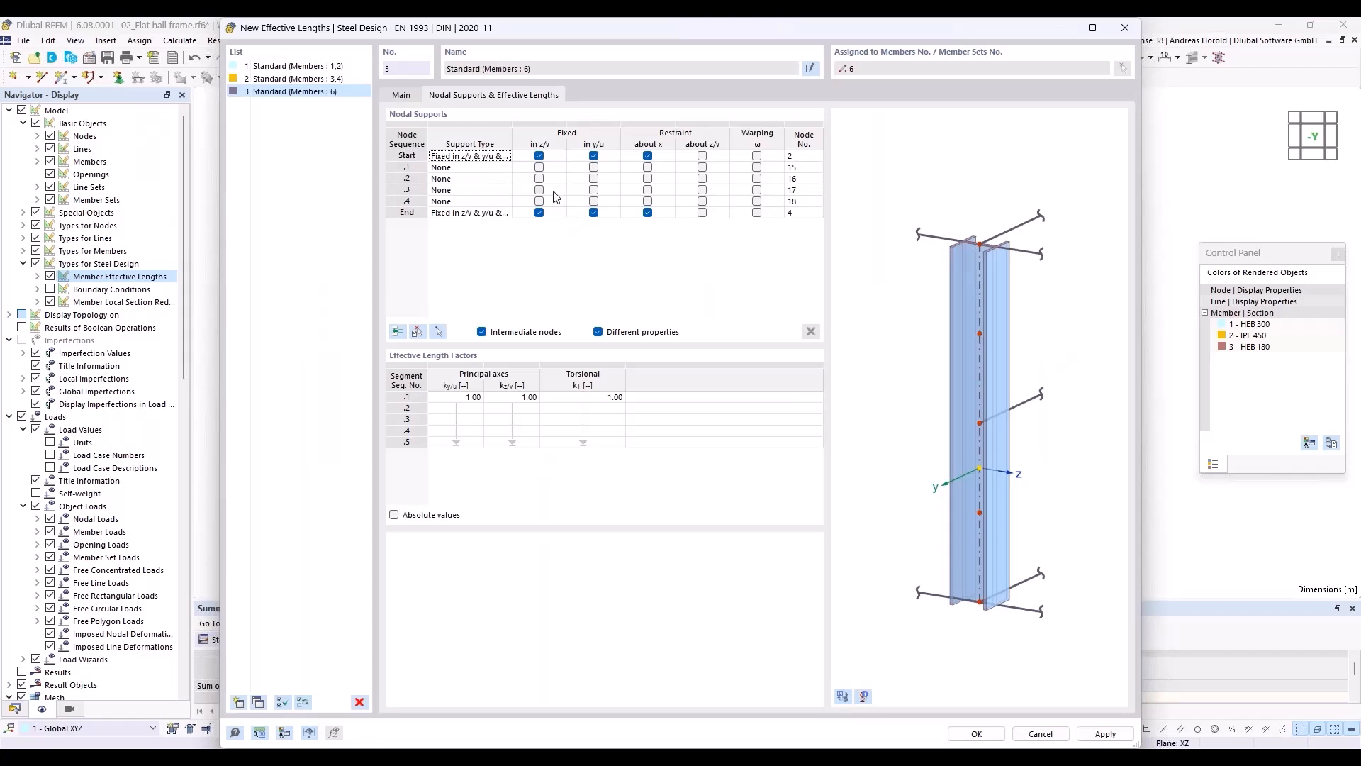
Step: Fix all four intermediate nodes of the middle beam in the y/u direction
click(594, 168)
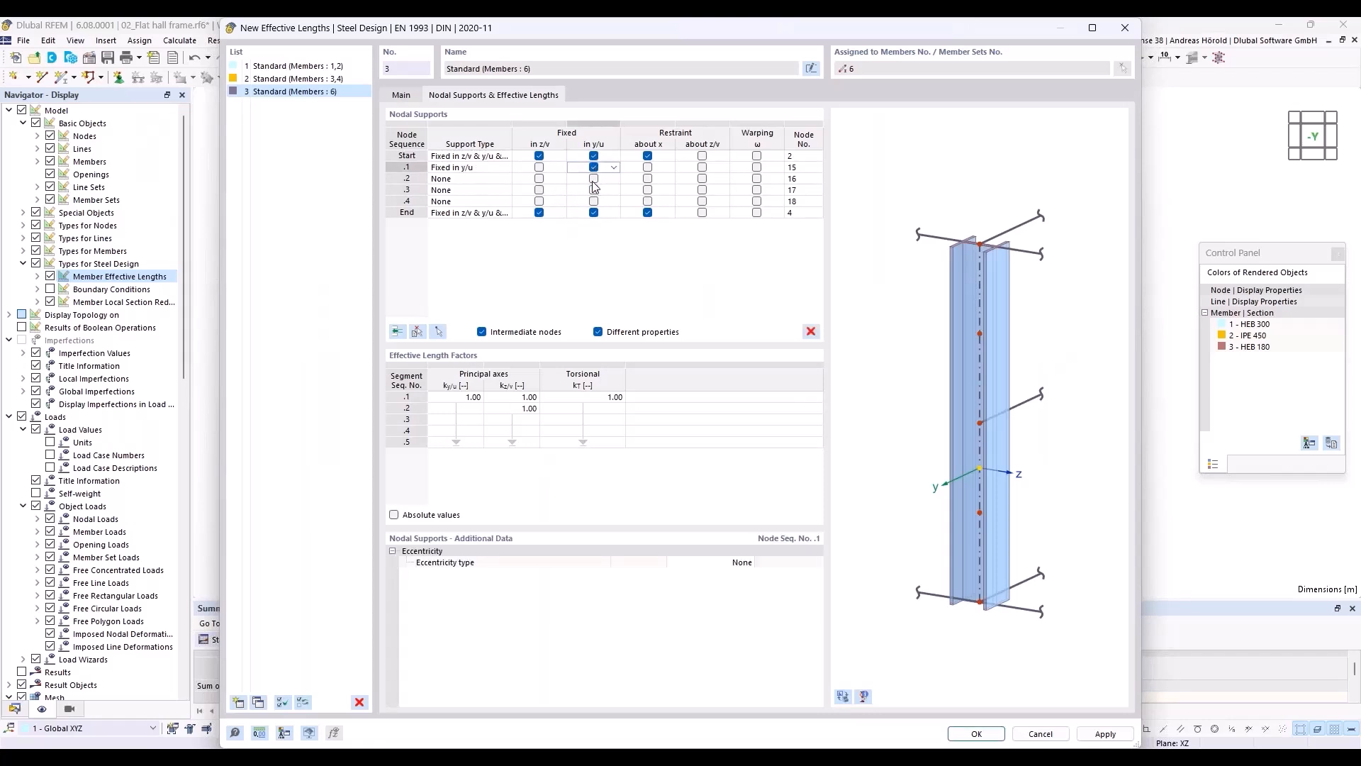
click(595, 178)
click(594, 190)
click(594, 201)
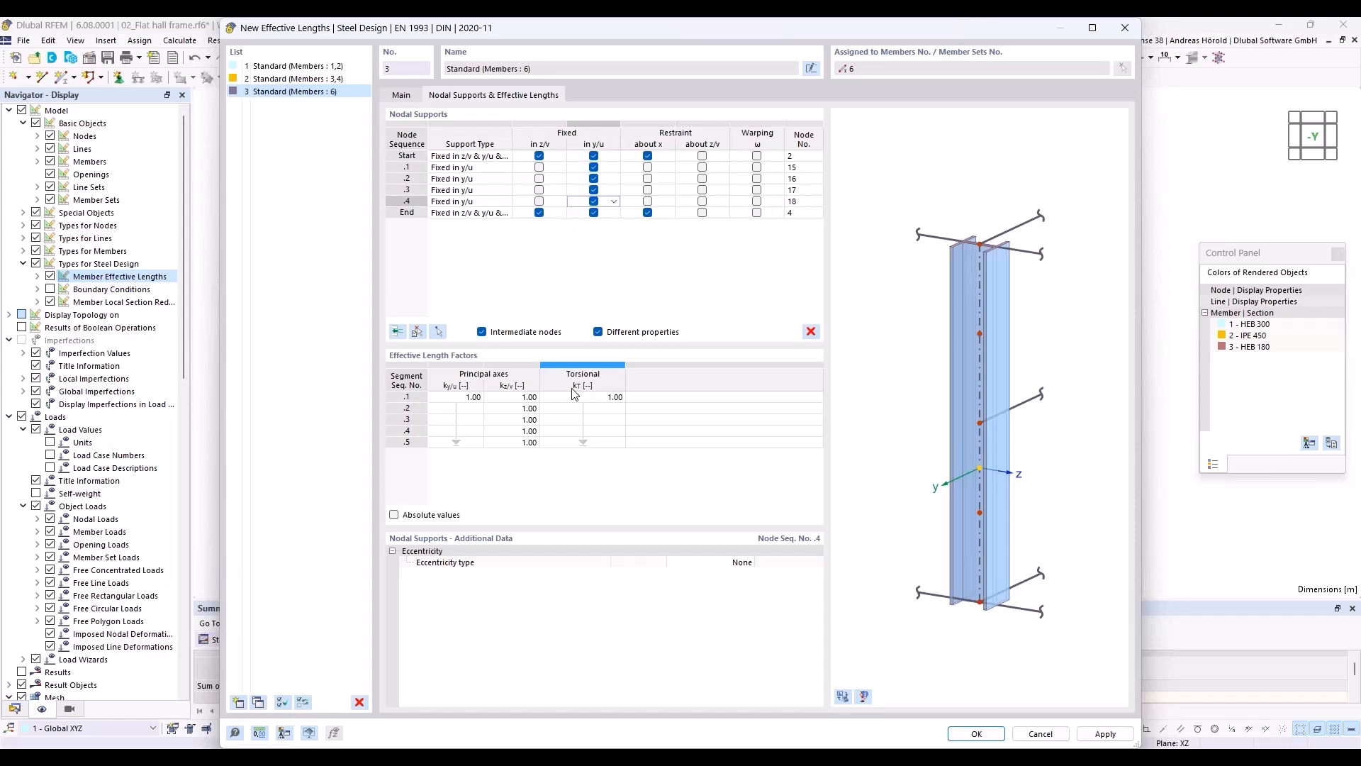
Step: Set the eccentricity of the four intermediate supports to the upper flange and accept the middle beam's effective lengths
click(614, 169)
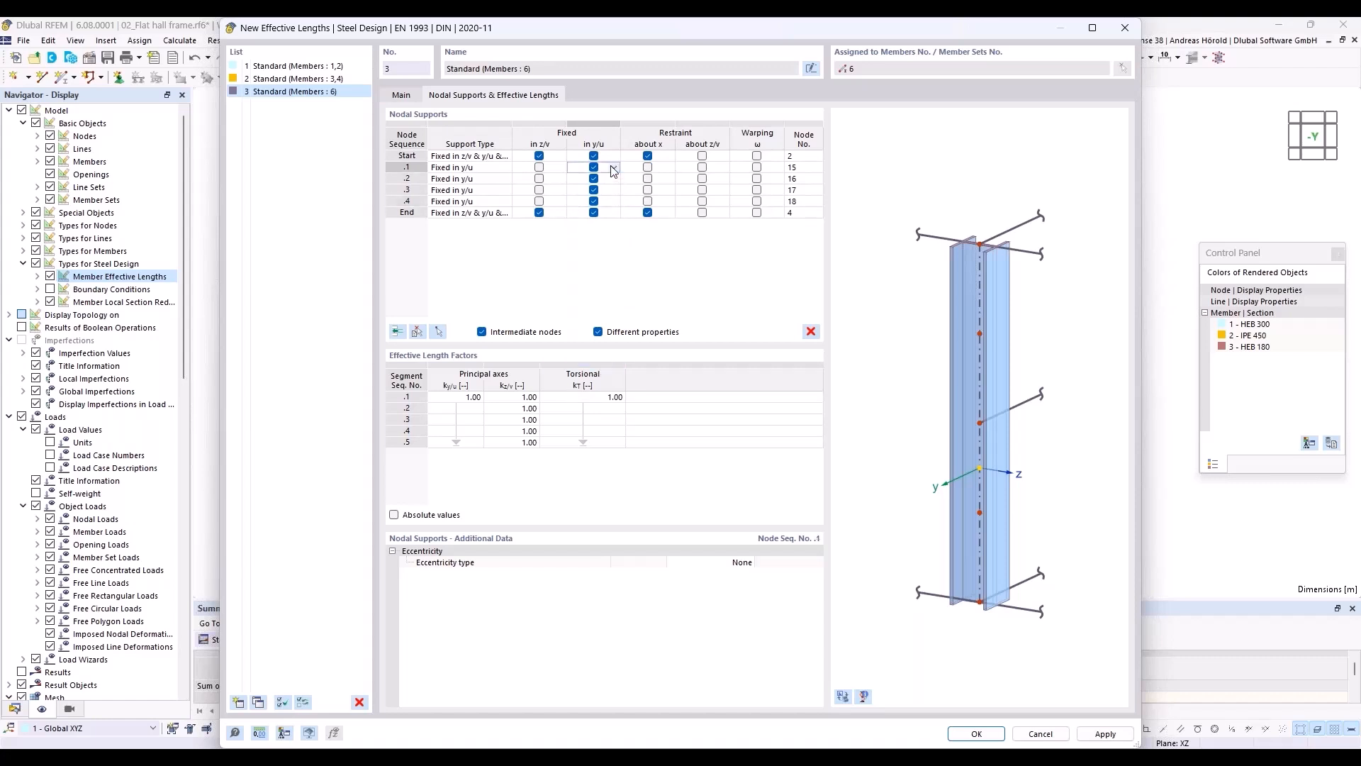
shift+click(615, 202)
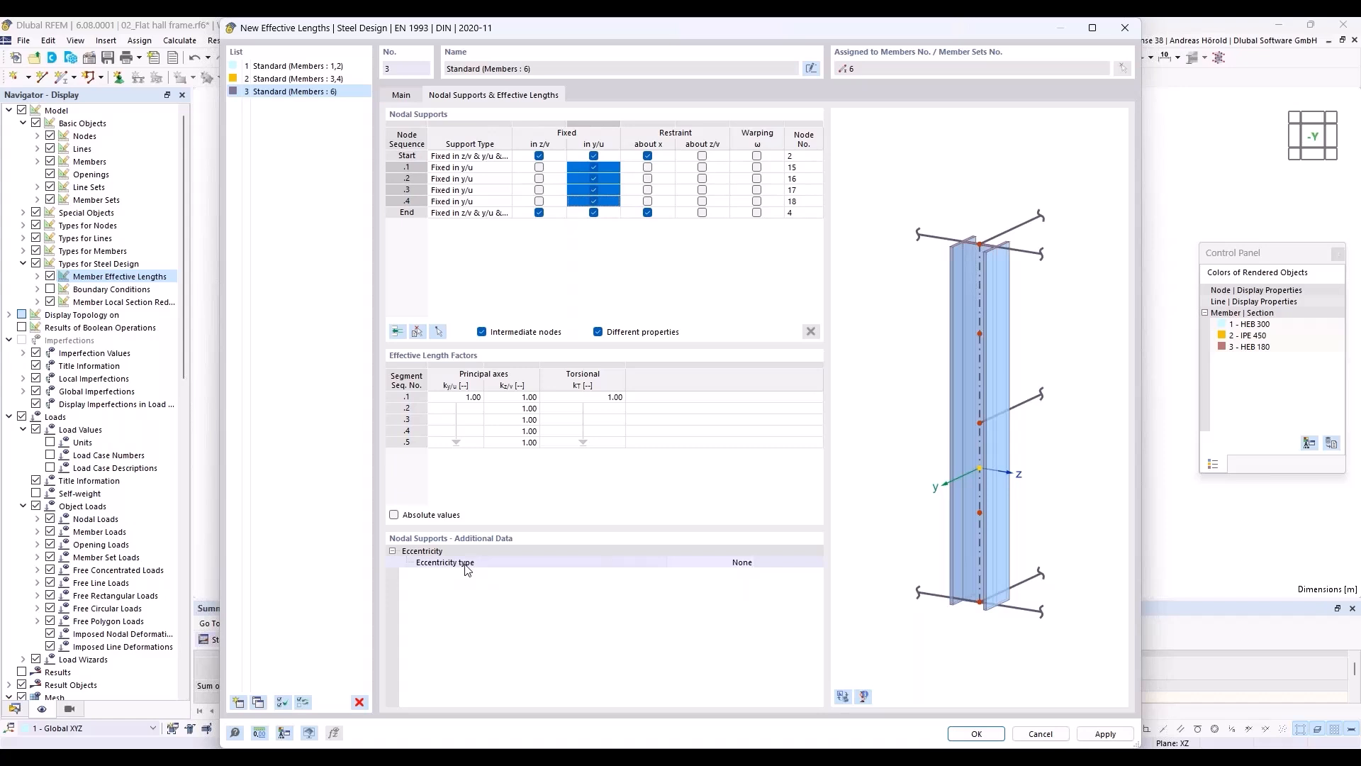
click(732, 565)
click(749, 561)
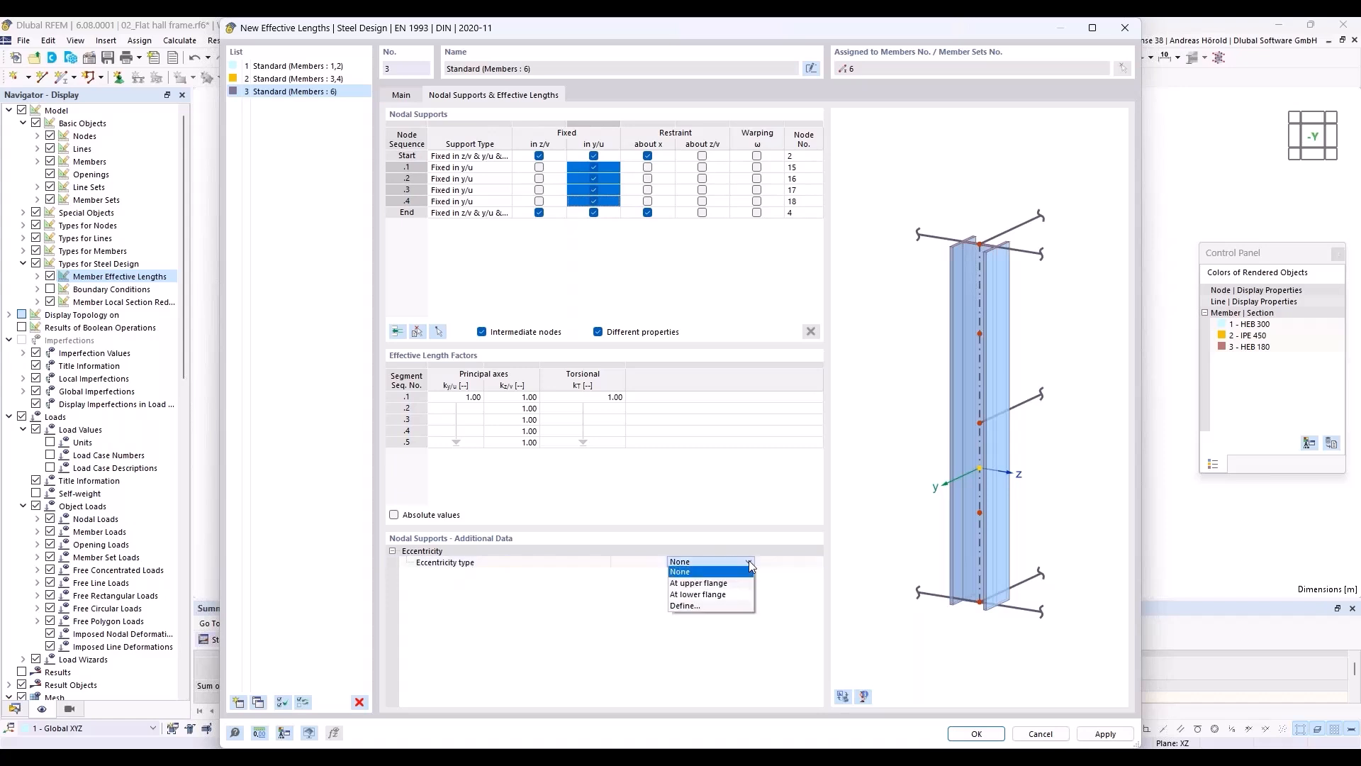
click(739, 584)
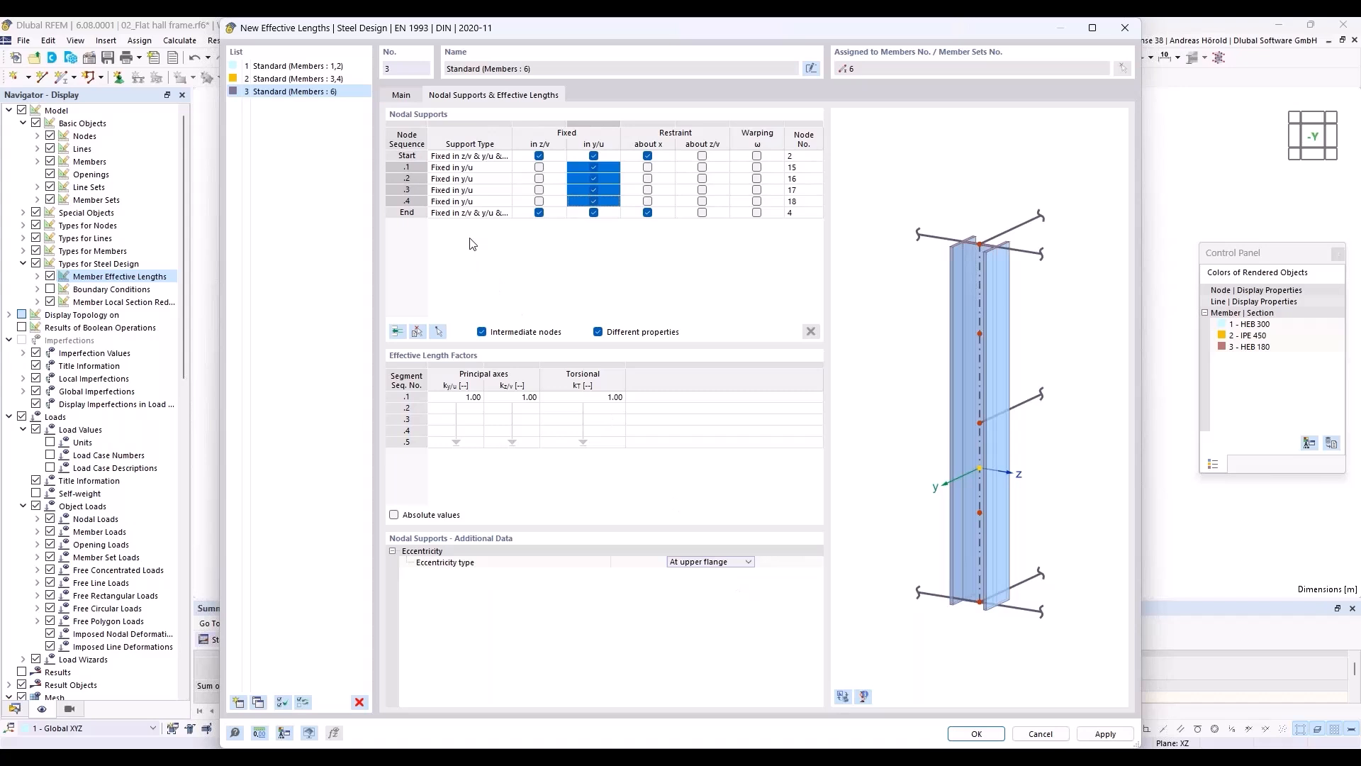
click(974, 732)
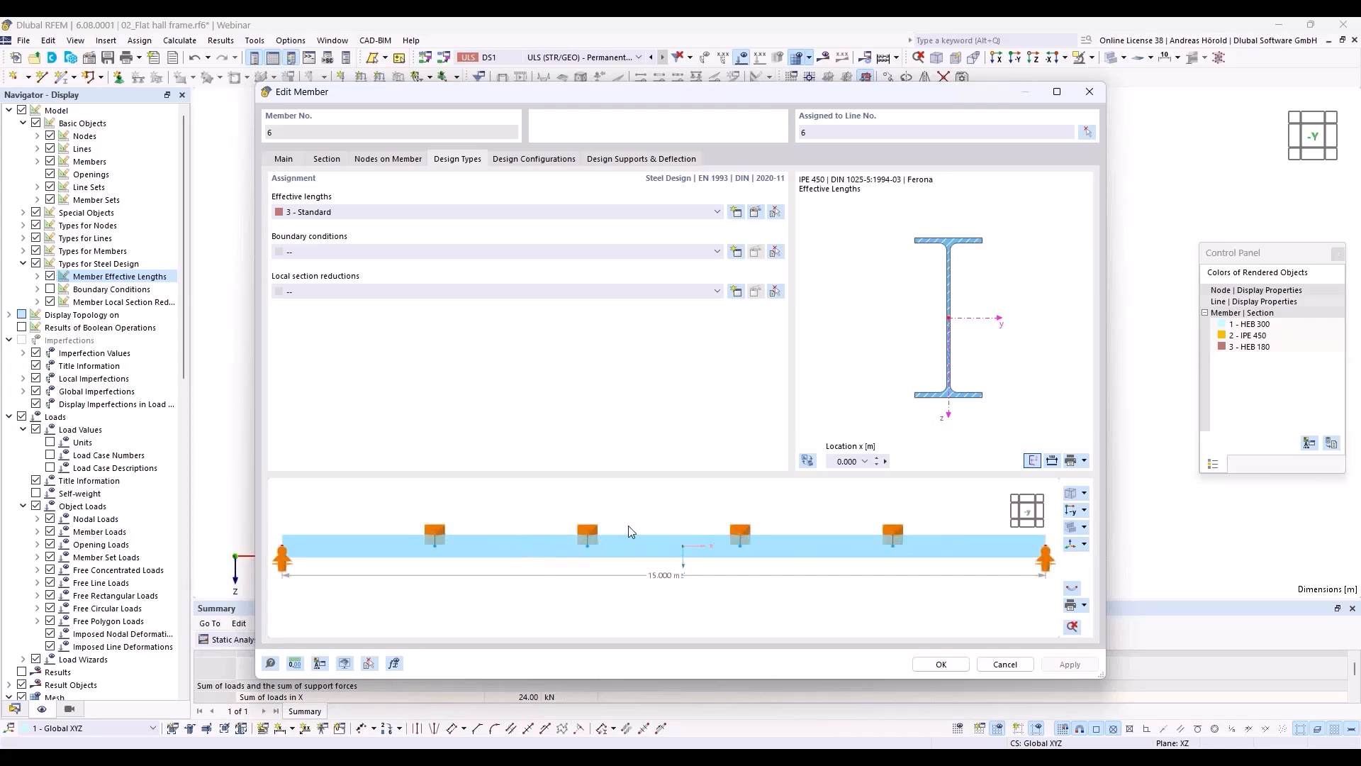
ctrl+middle_drag(641, 537, 663, 511)
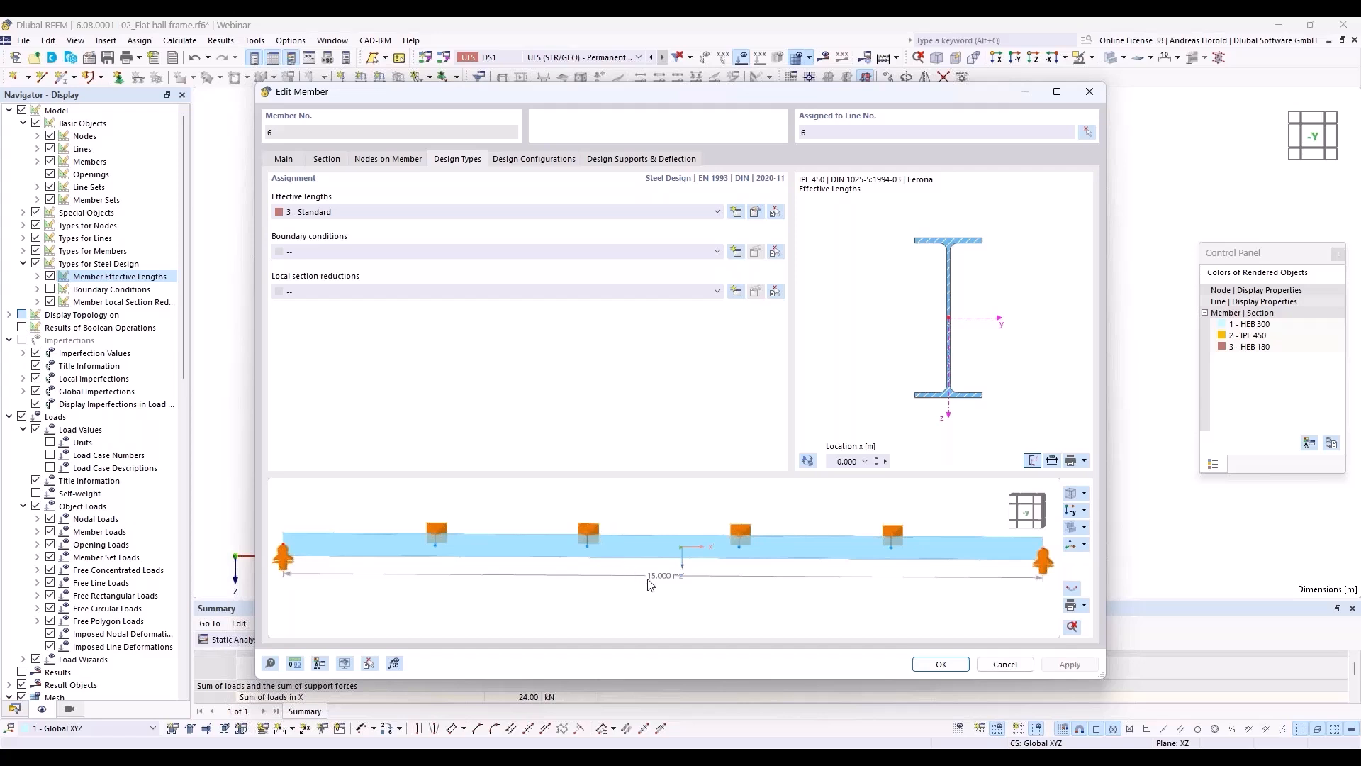
click(941, 665)
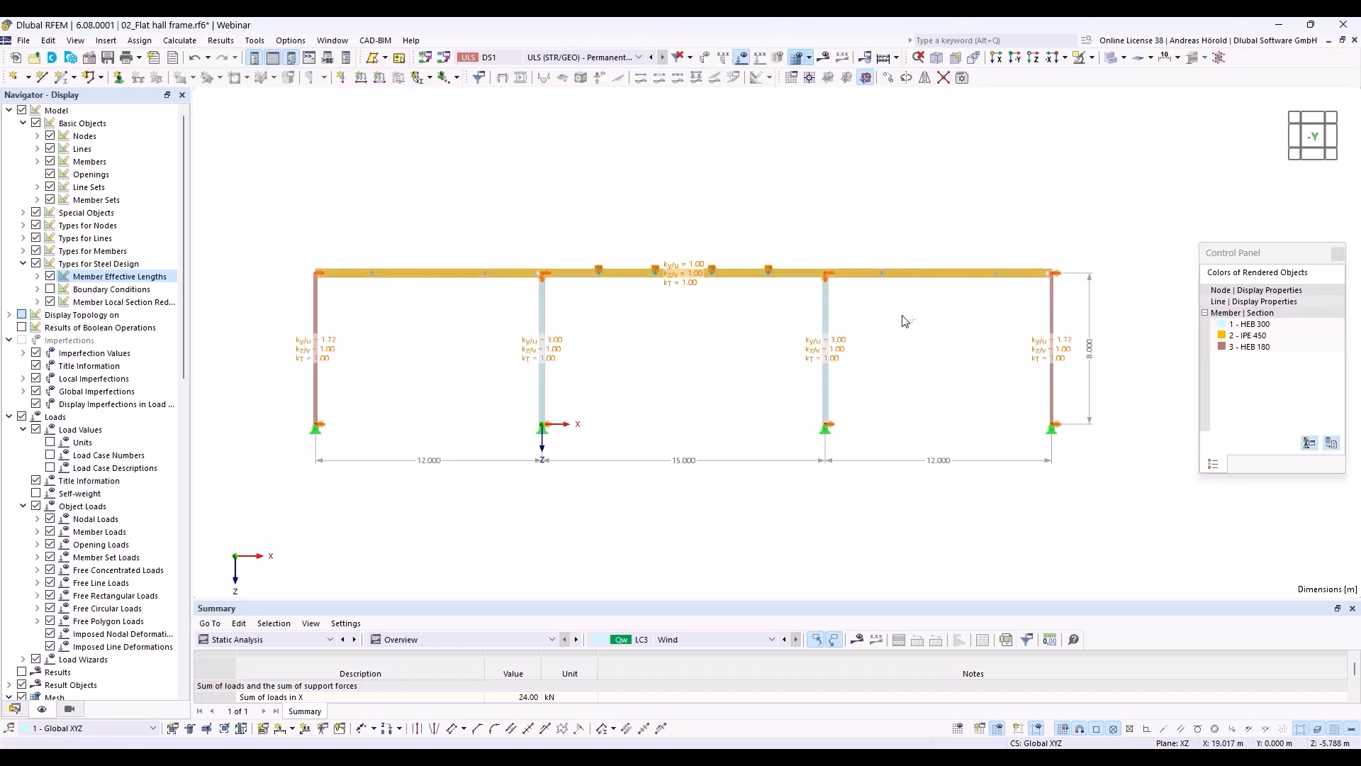
Step: Assign the existing effective lengths 3 - Standard to the two outer 12 m beams together
right_click(926, 271)
mouse_move(1005, 321)
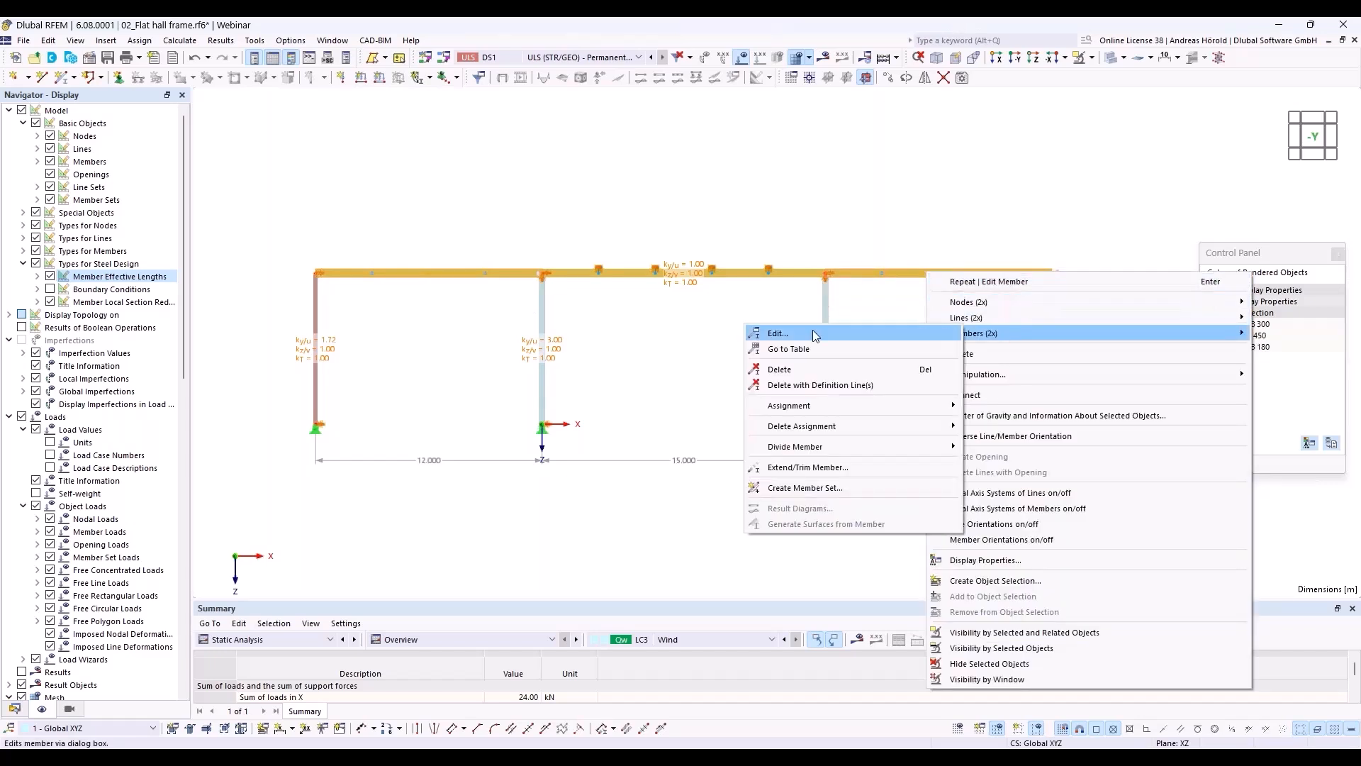
click(815, 336)
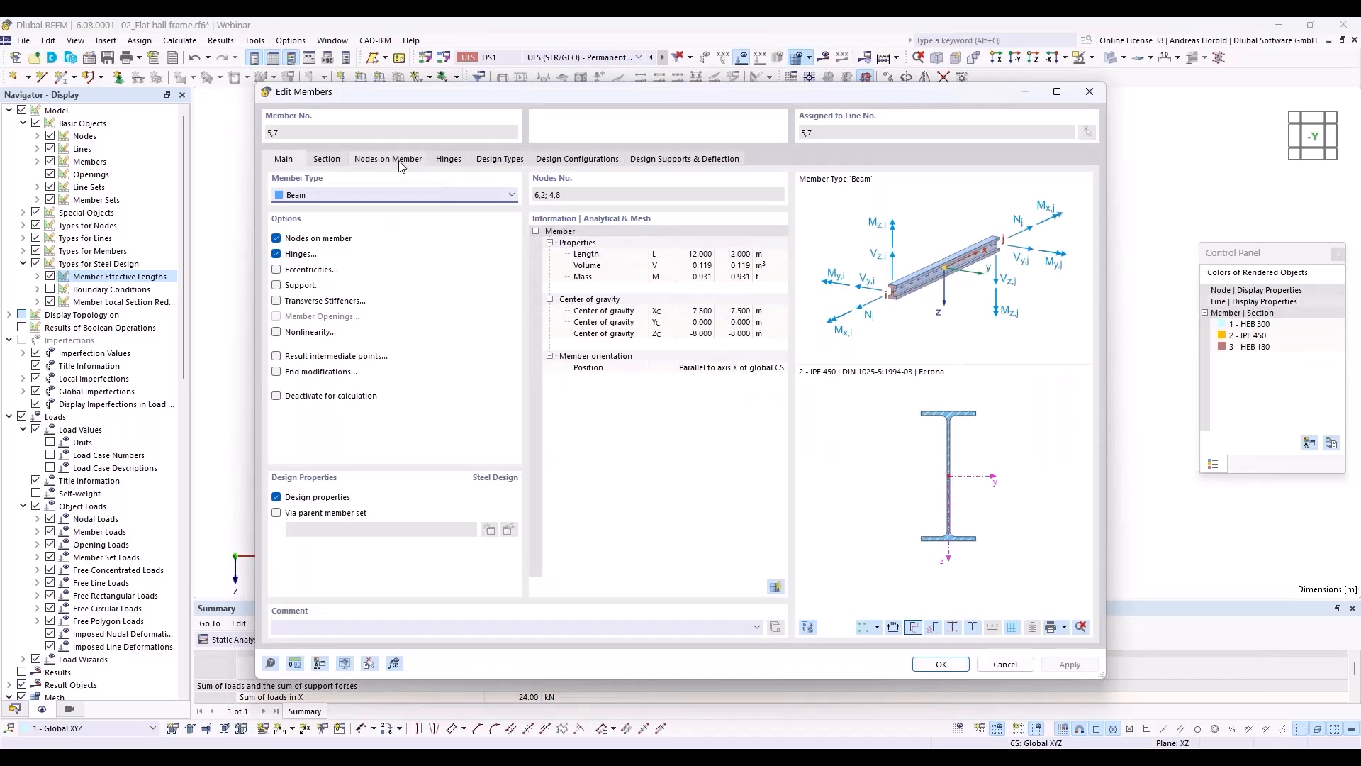
click(495, 162)
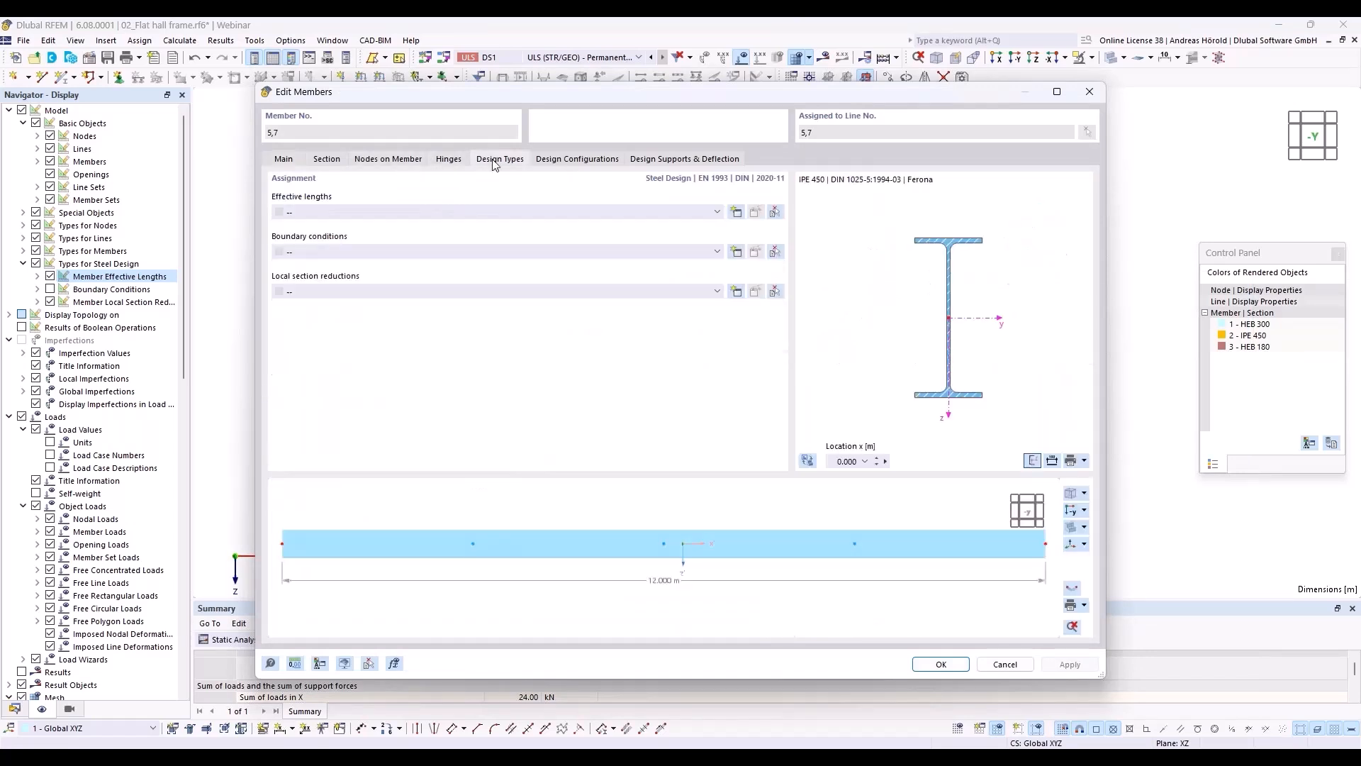
click(450, 211)
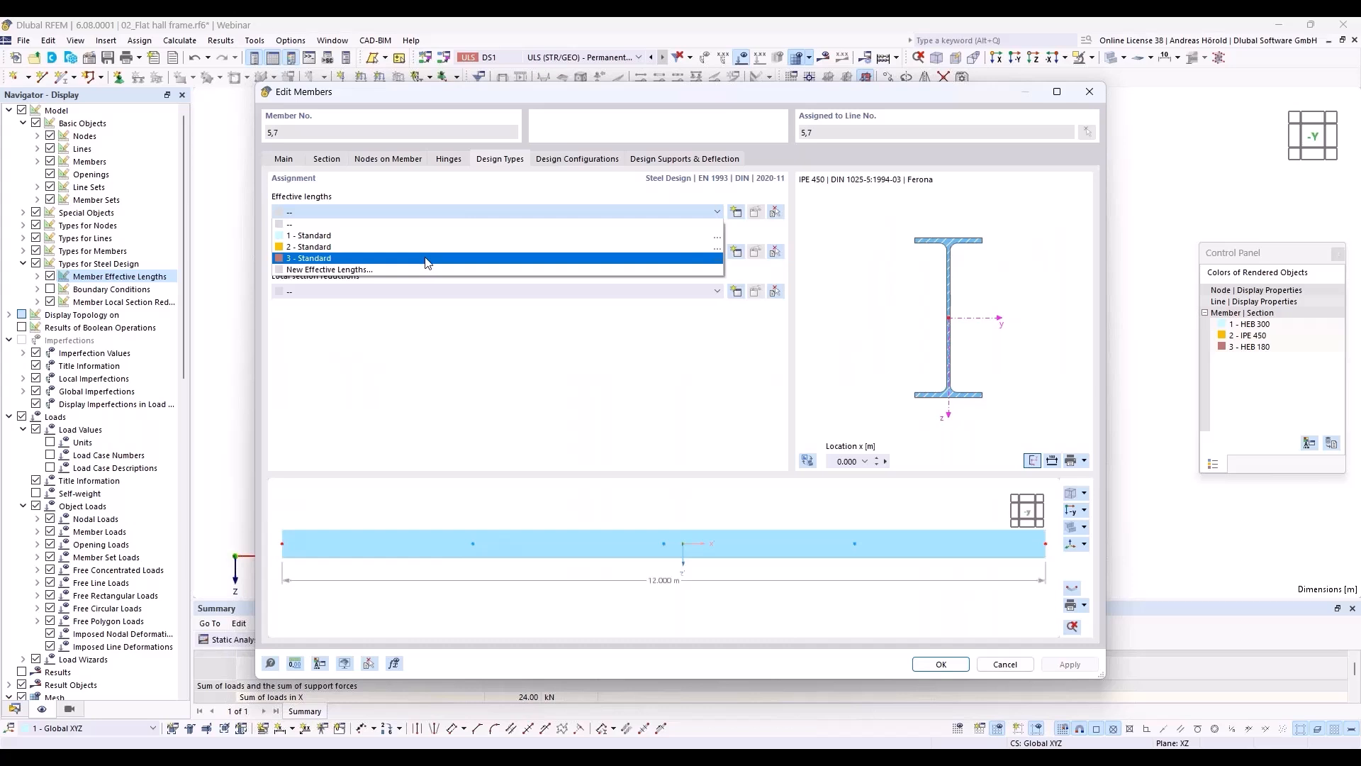
click(427, 259)
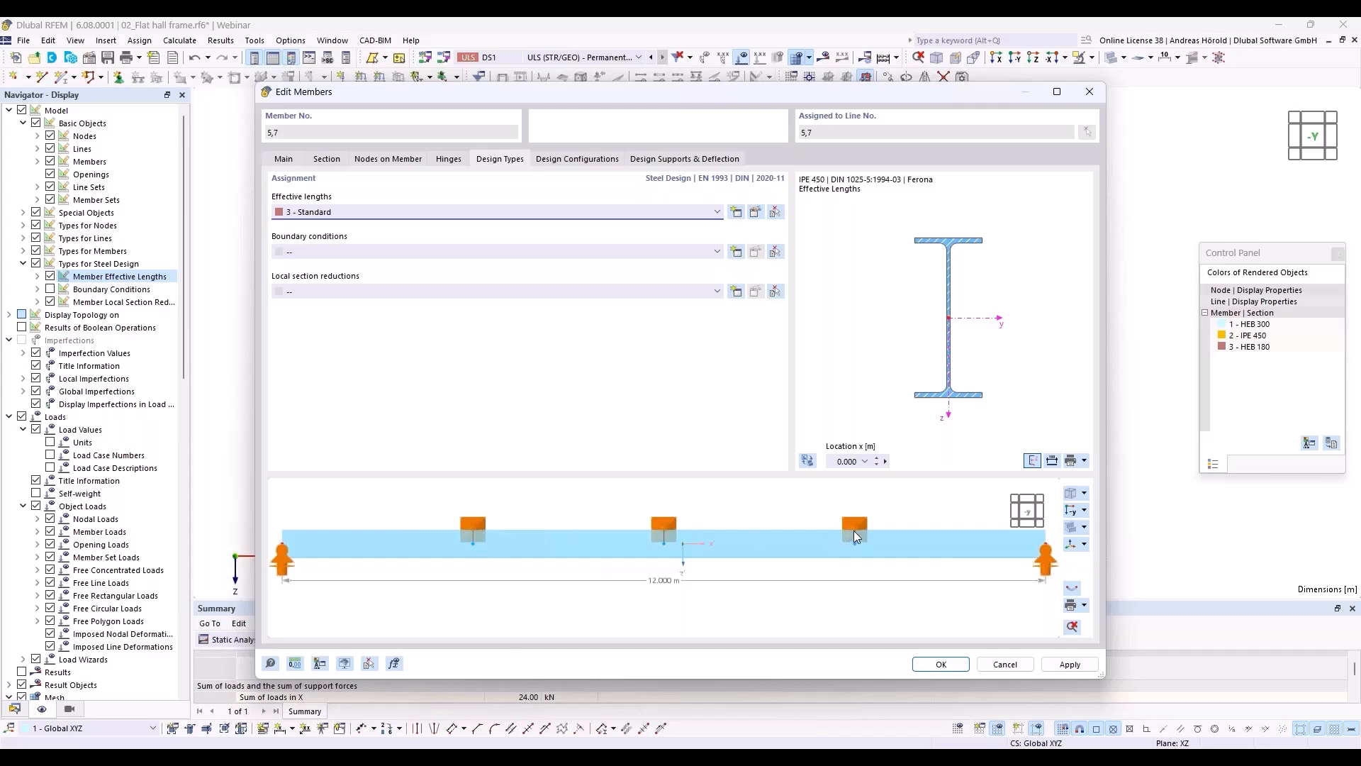
click(950, 665)
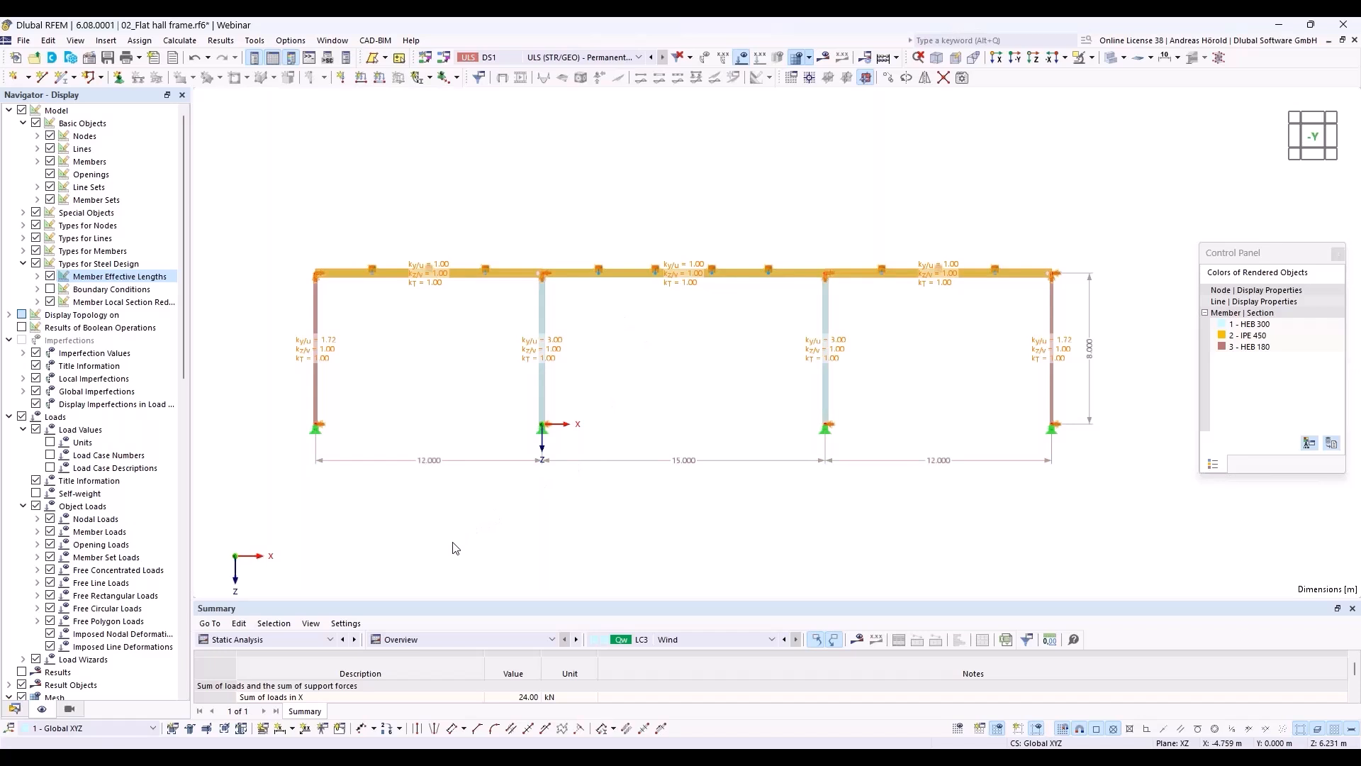
Step: Display the steel design check ratios on the members and enlarge the results table to show all checks
click(300, 639)
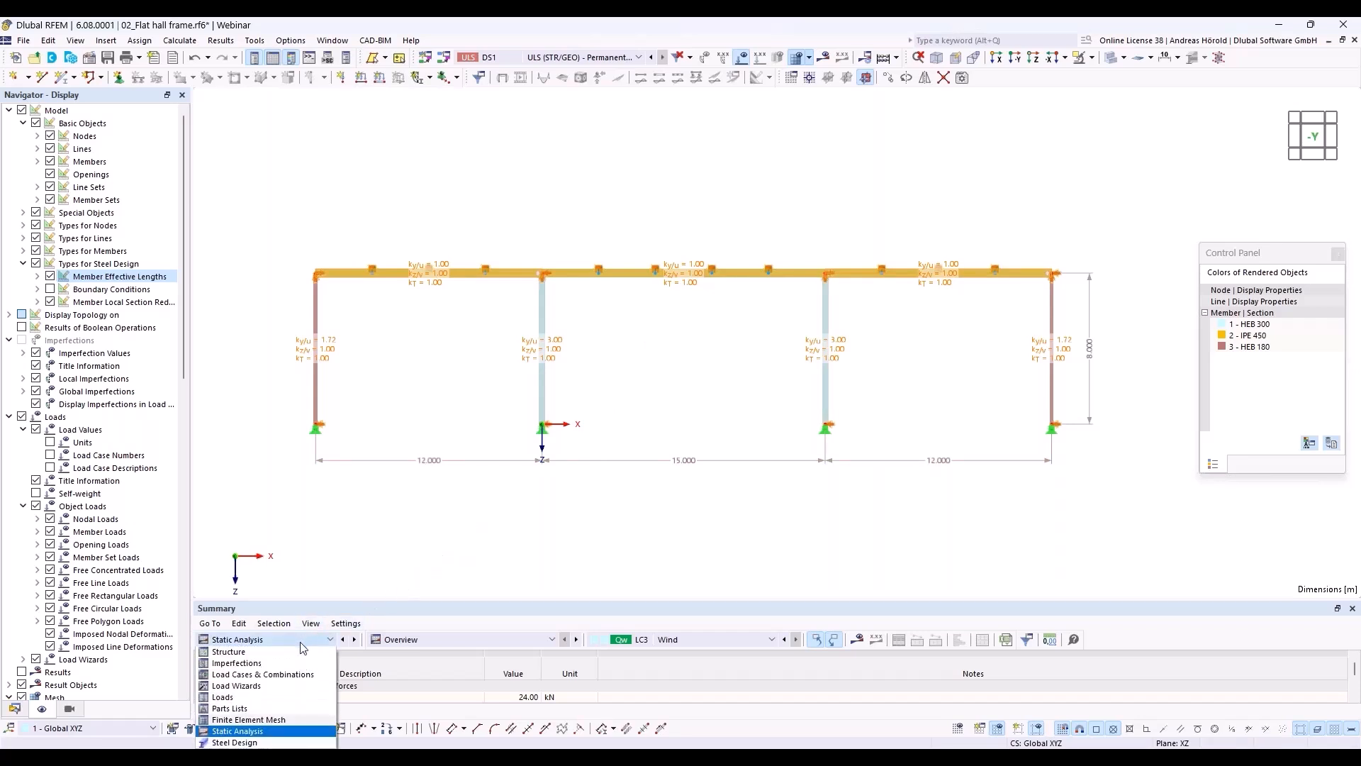
click(255, 742)
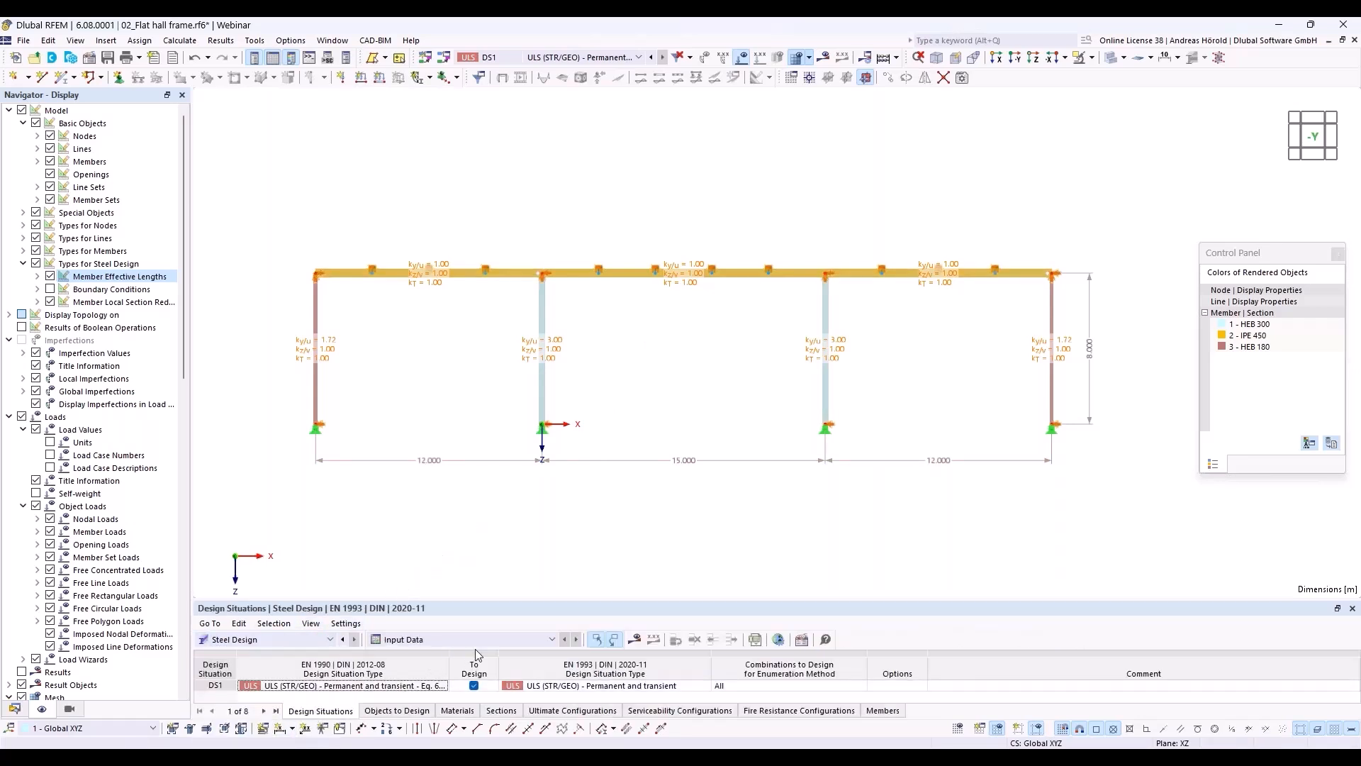
click(636, 640)
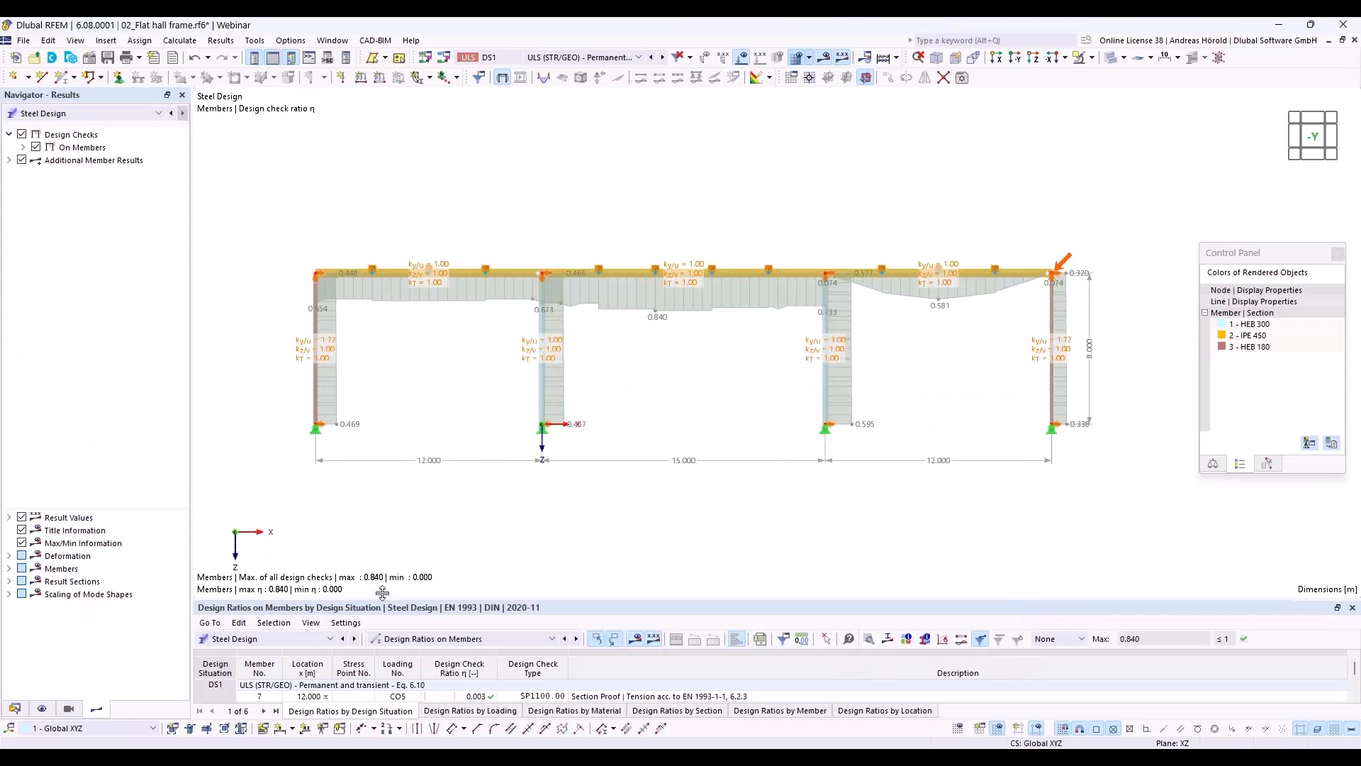
drag(379, 600, 400, 456)
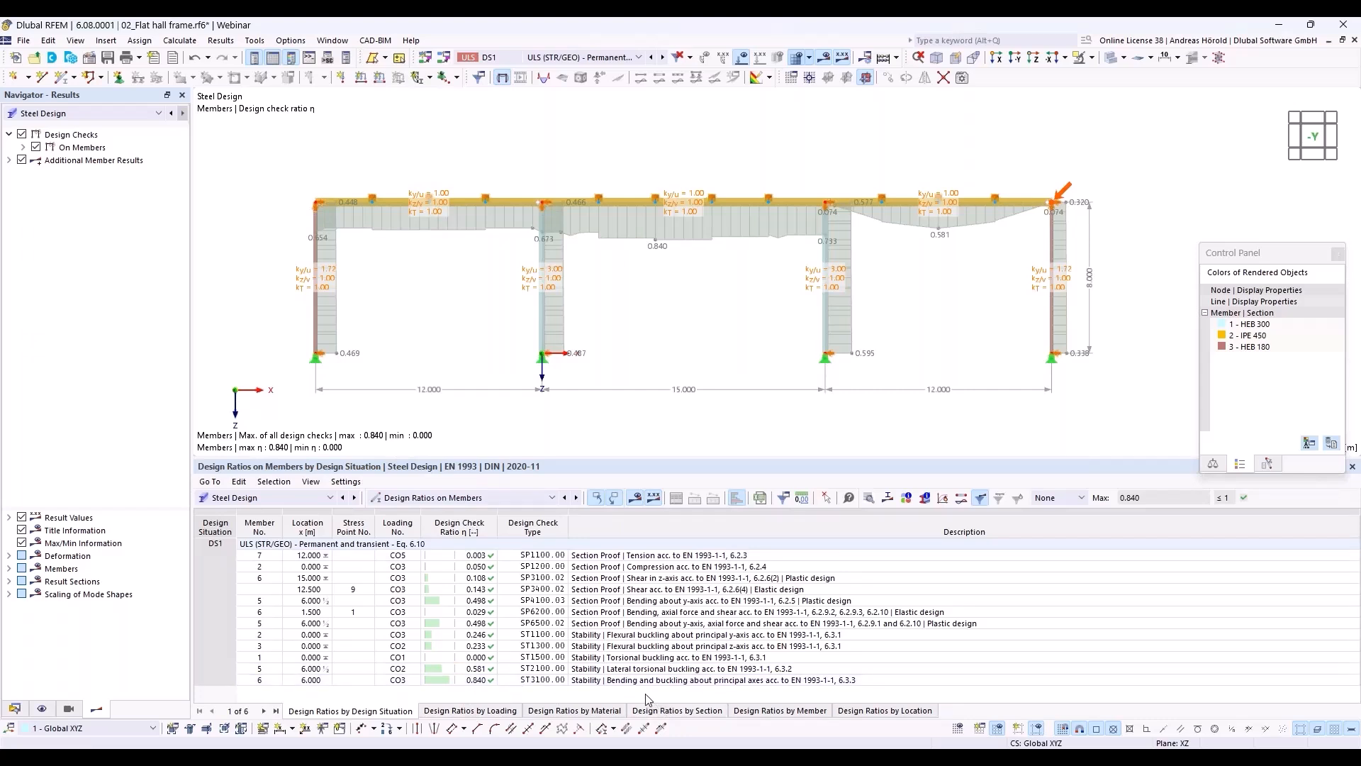
Step: Examine the design check details and formulas of ST3100, bending and buckling about principal axes, for member 6
click(753, 681)
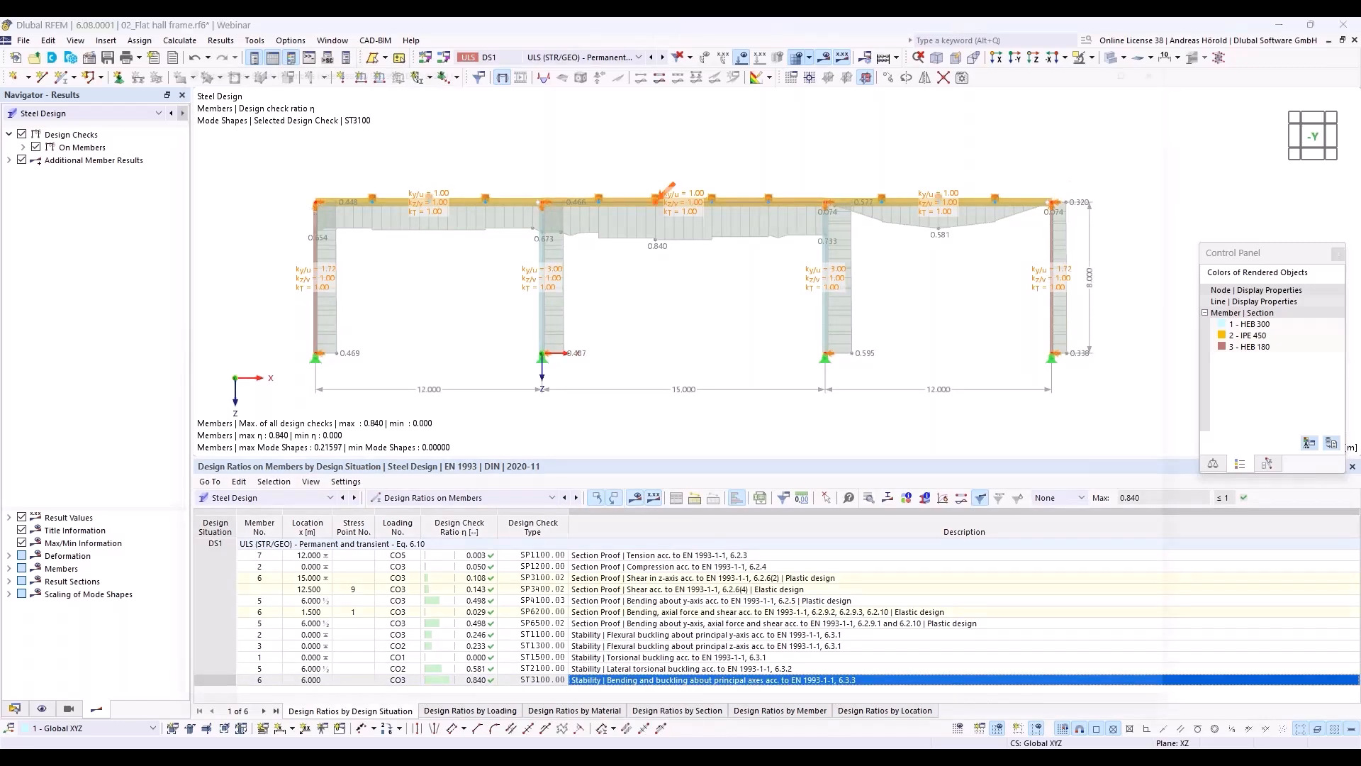
double_click(753, 681)
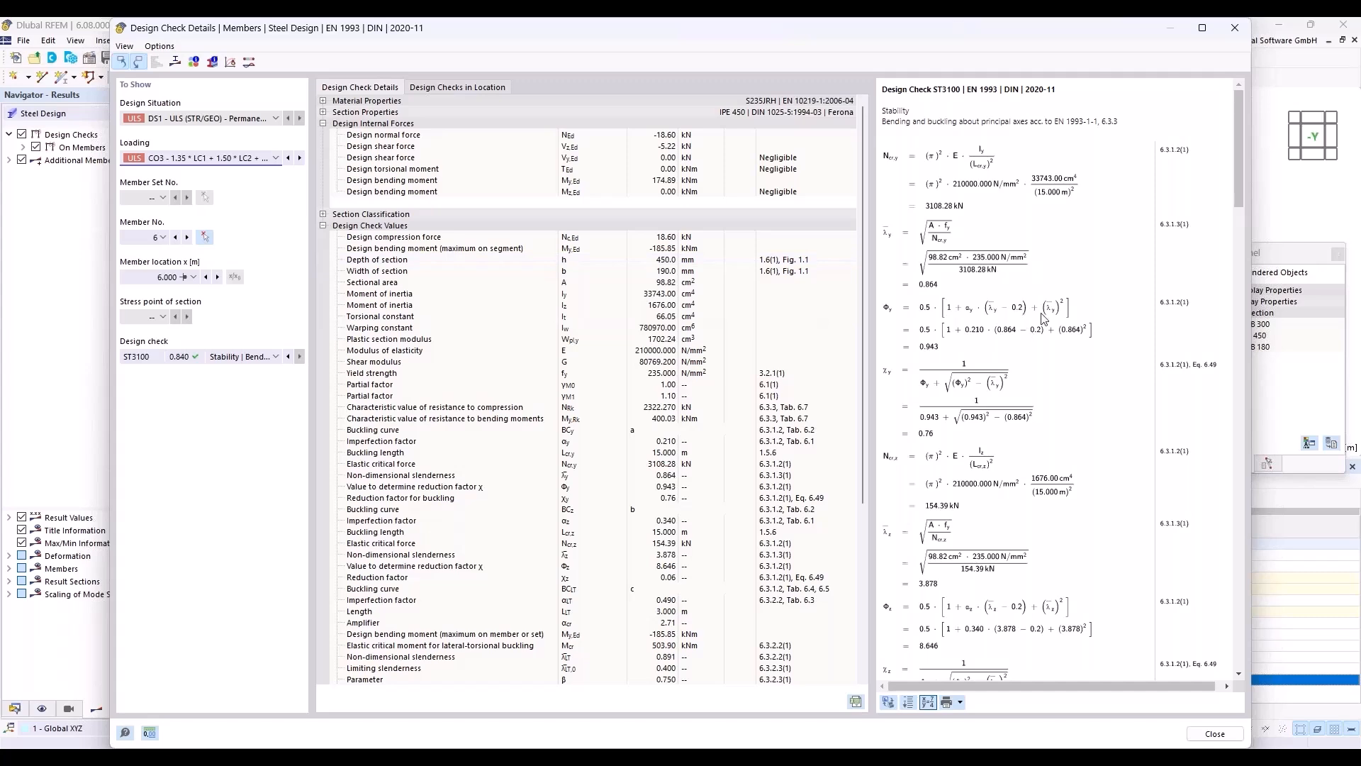
drag(1240, 172, 1262, 444)
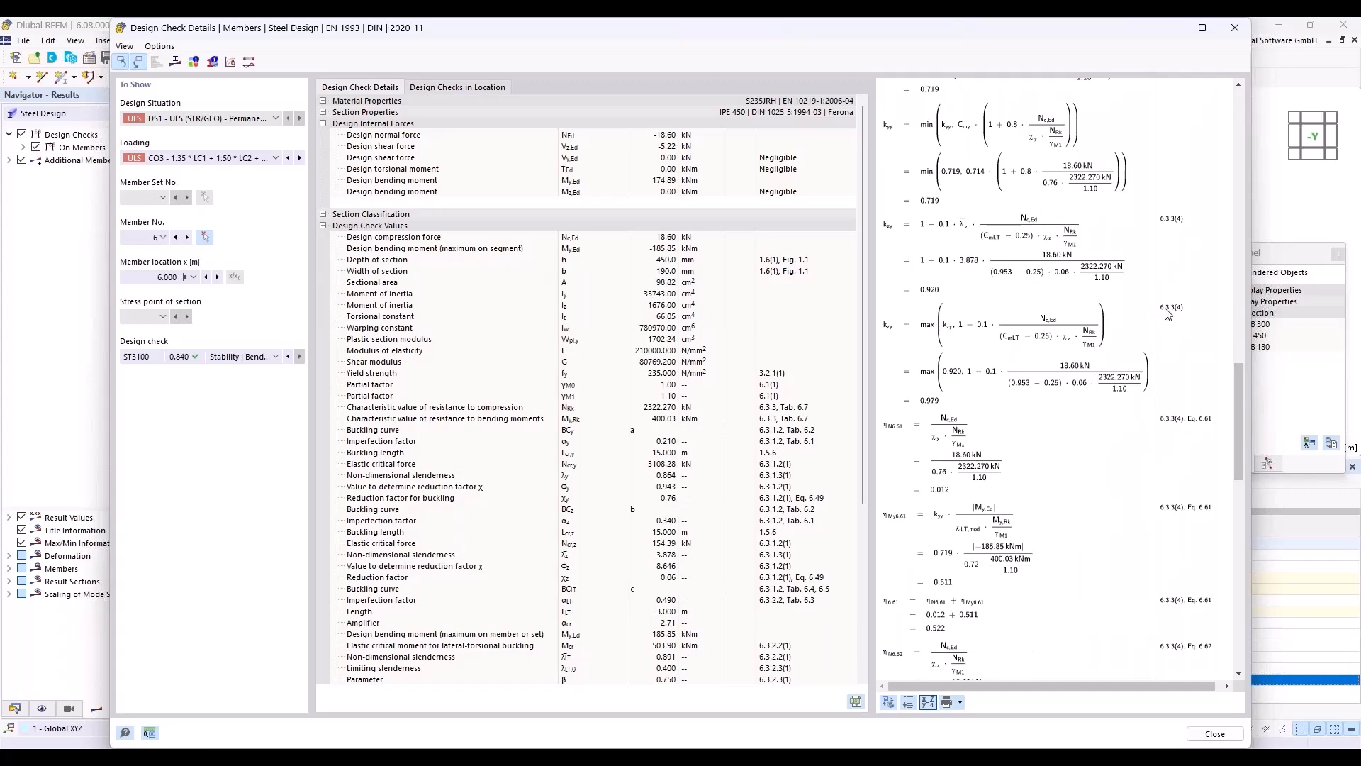
drag(1240, 368, 1294, 329)
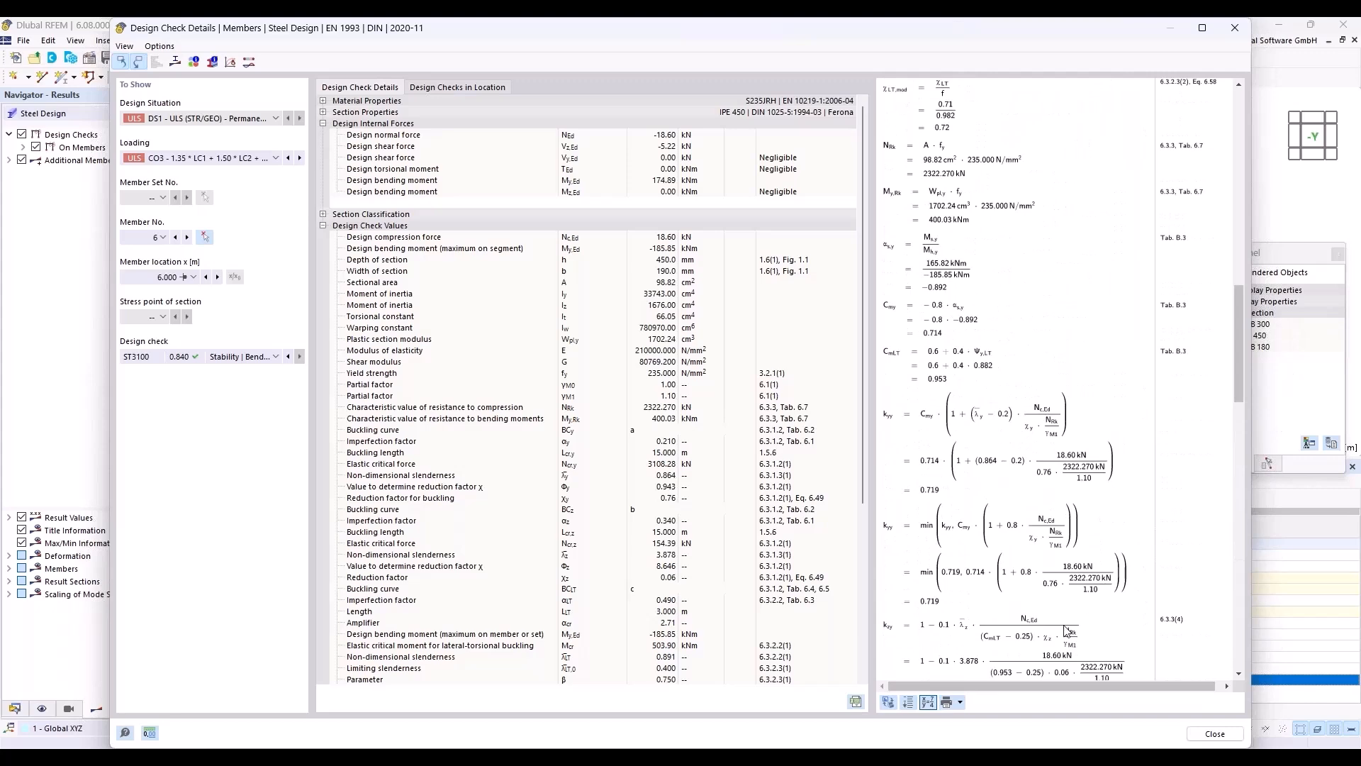
click(1215, 734)
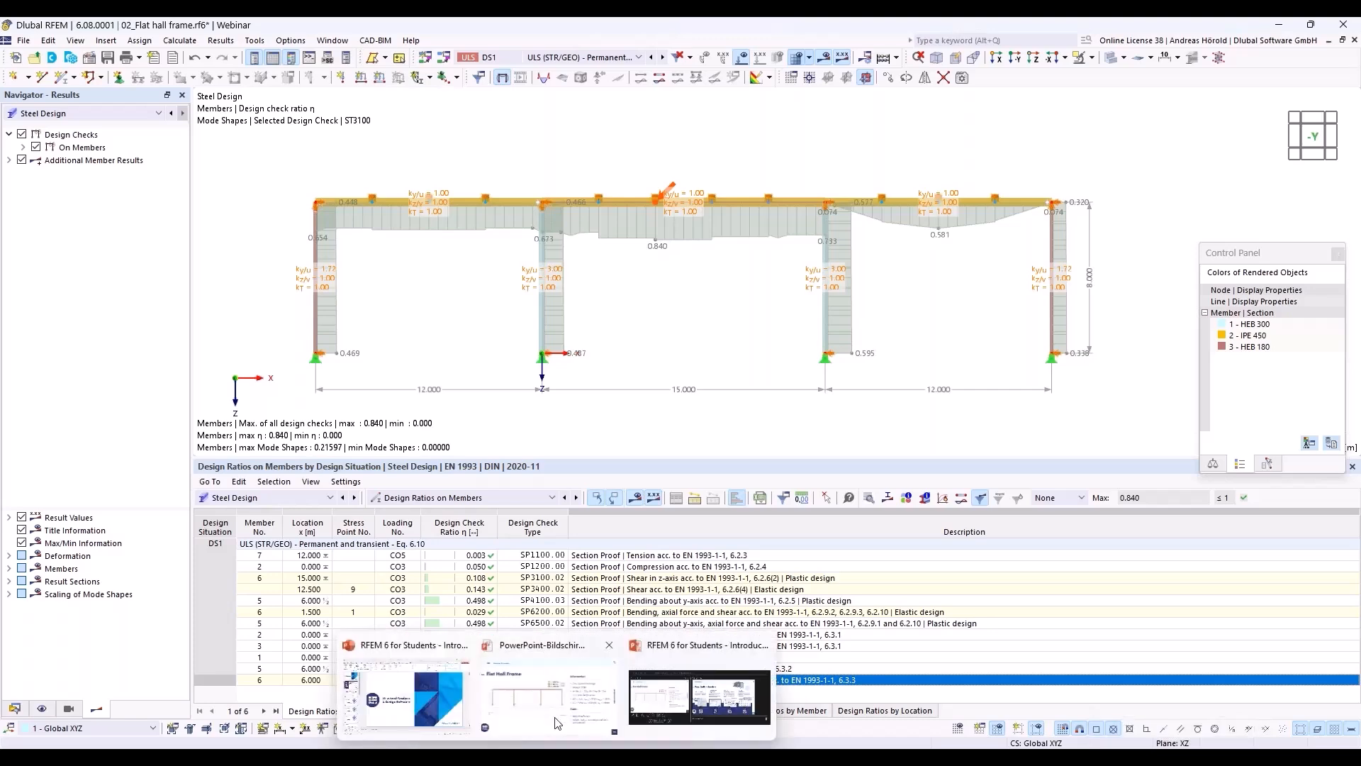
Step: Switch to the PowerPoint slide show with the flat hall frame example
click(557, 715)
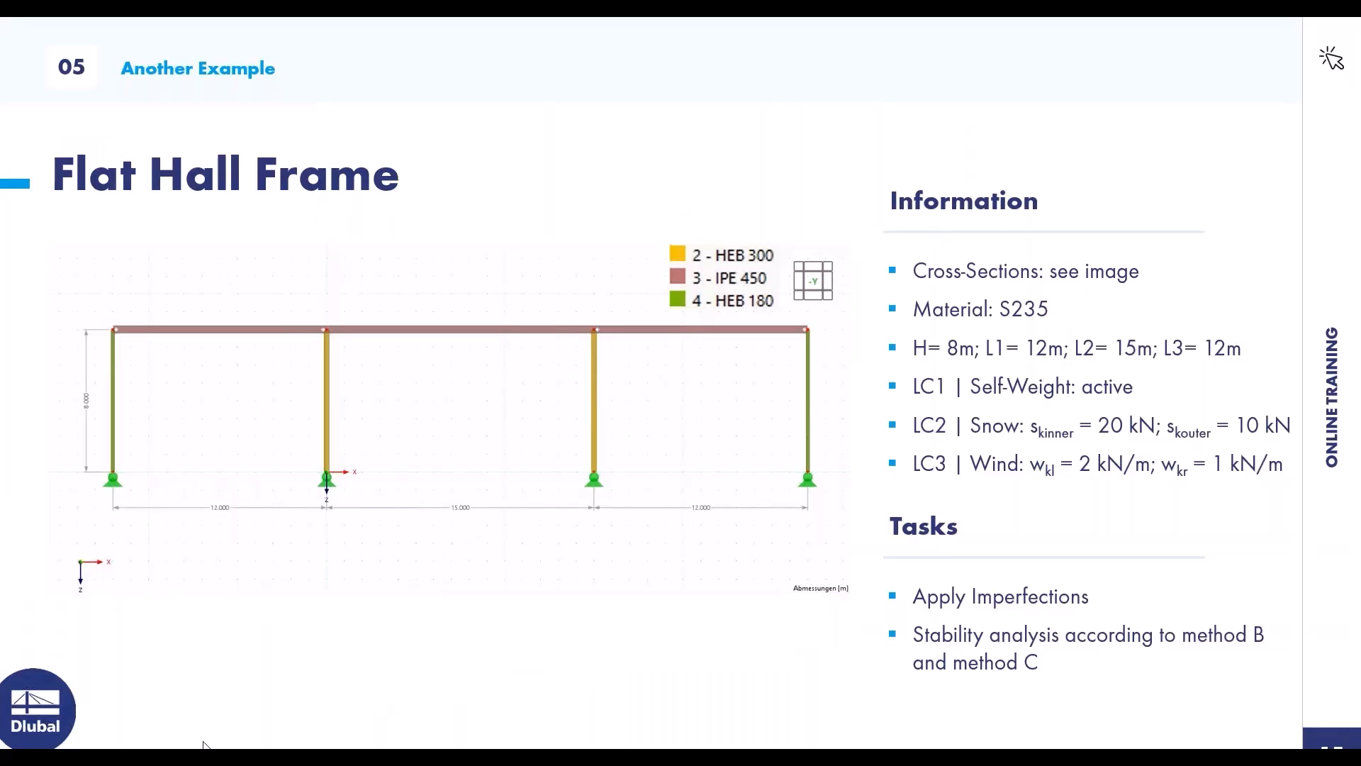
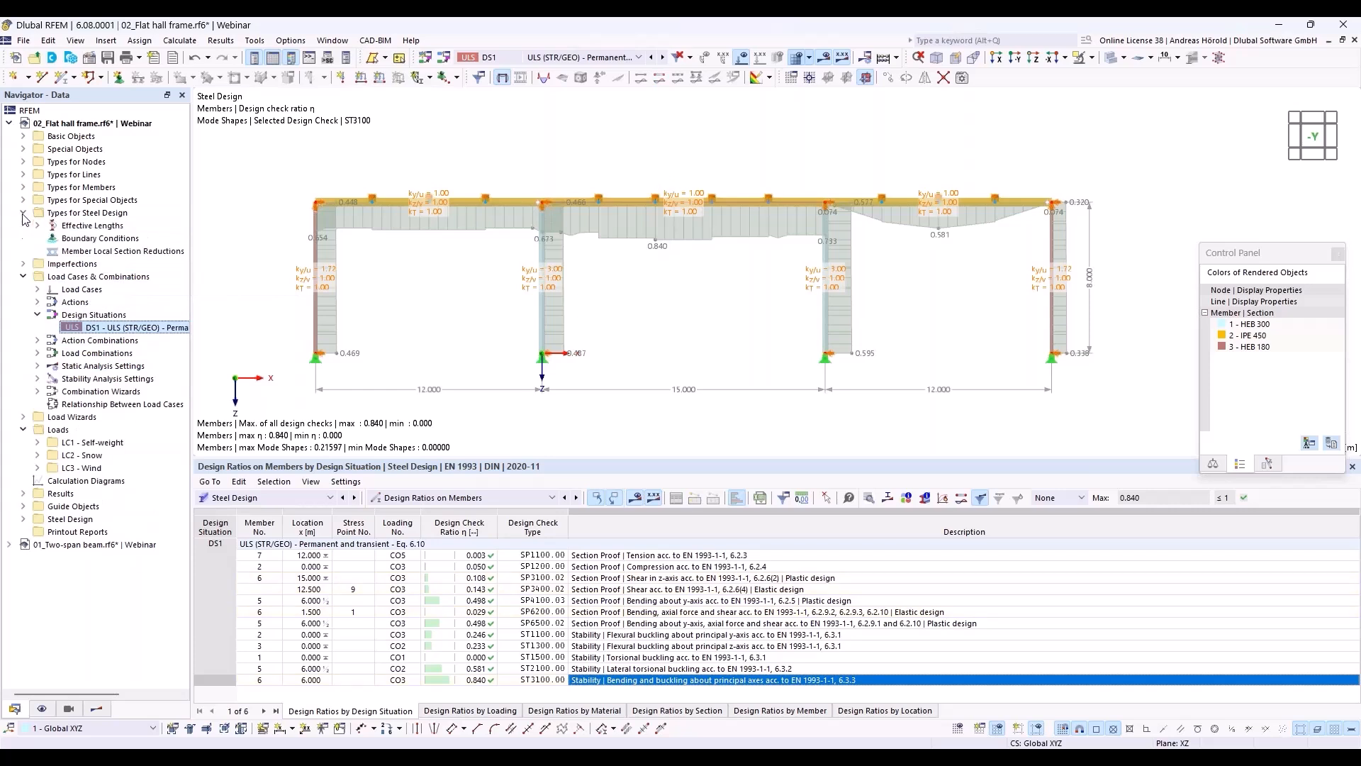
Step: Save the model without its results as 02_Hall frame without imperfections_finished.rf6 in the Webinar folder, replacing the existing file
click(37, 226)
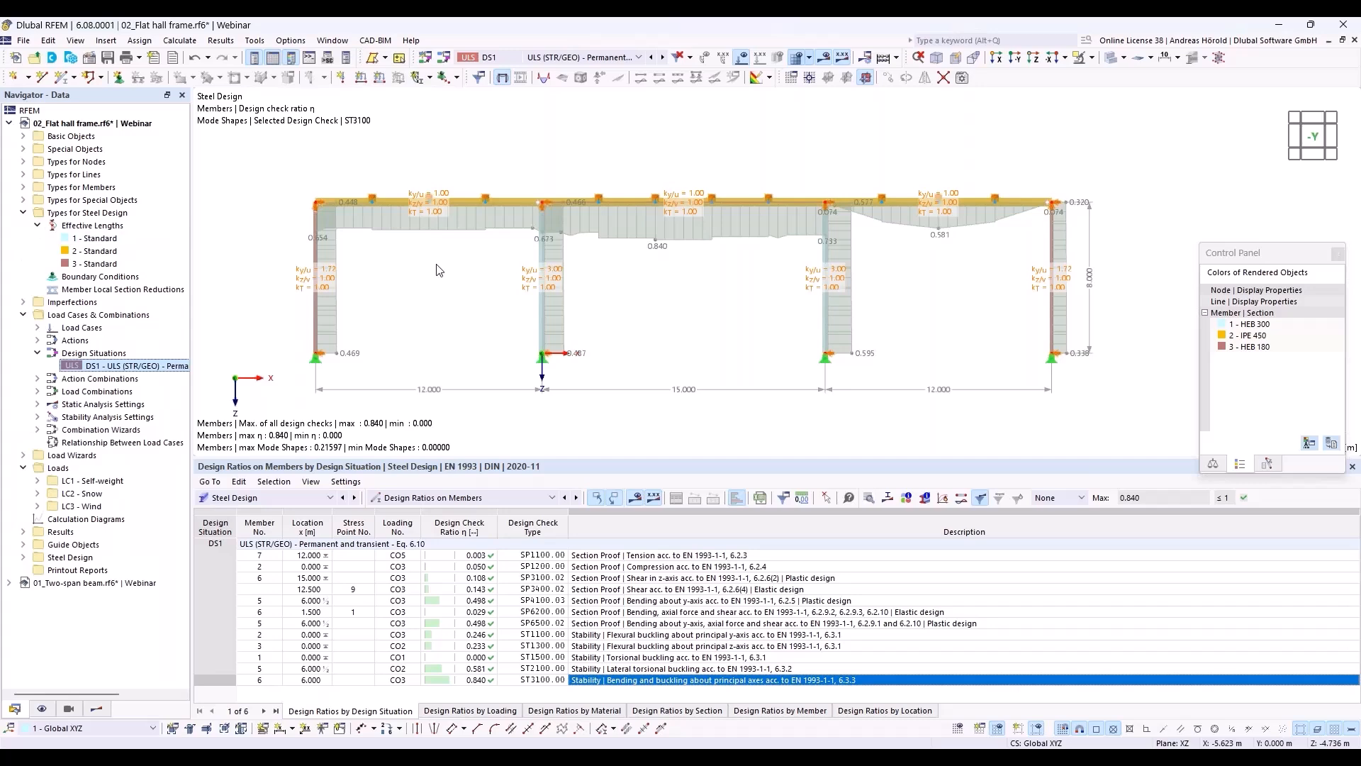
click(23, 41)
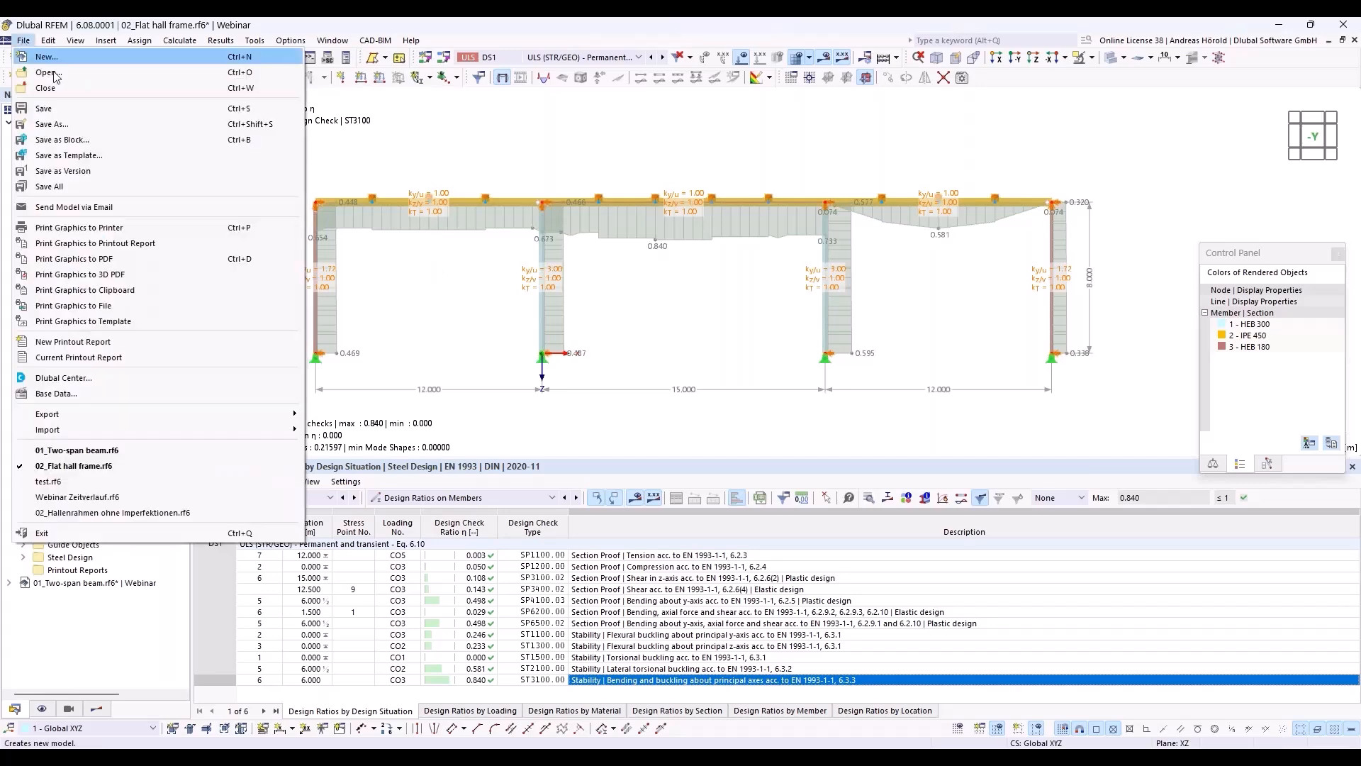
click(82, 125)
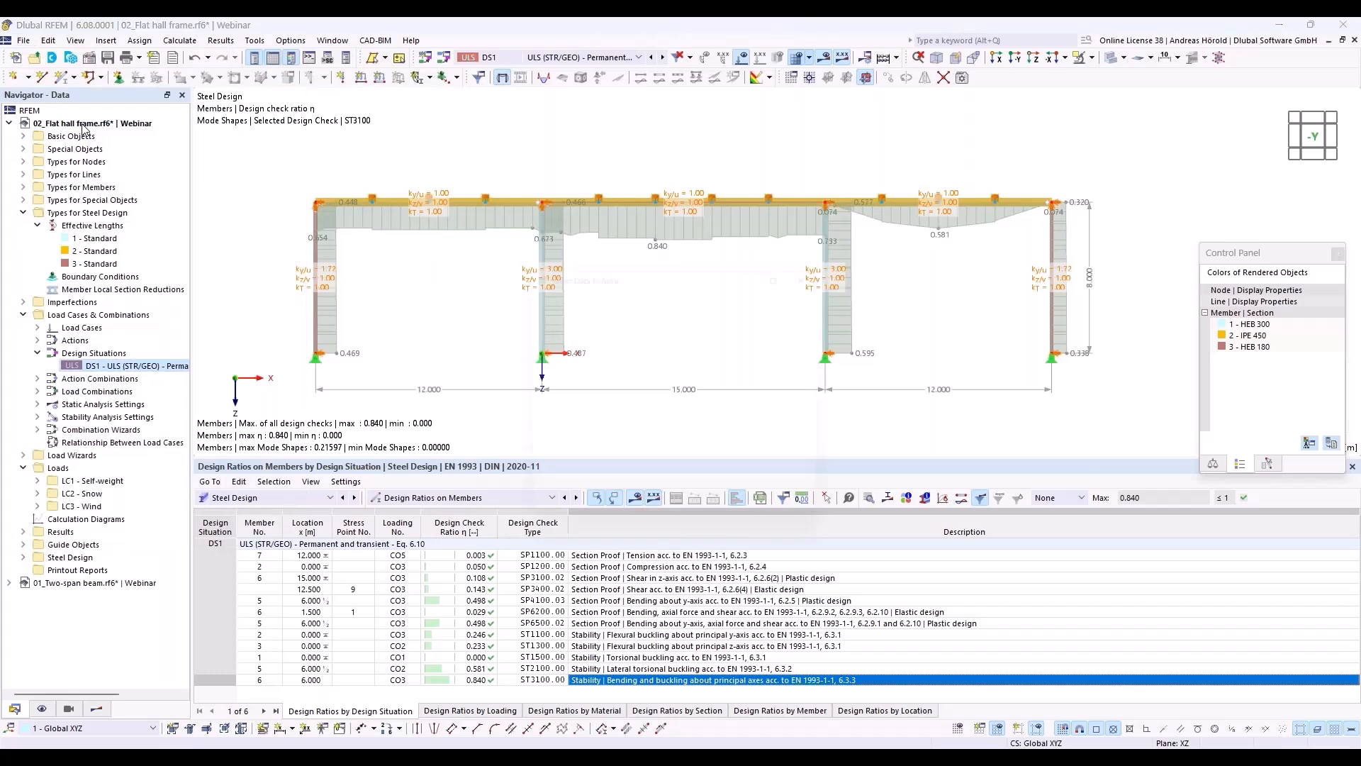
click(531, 342)
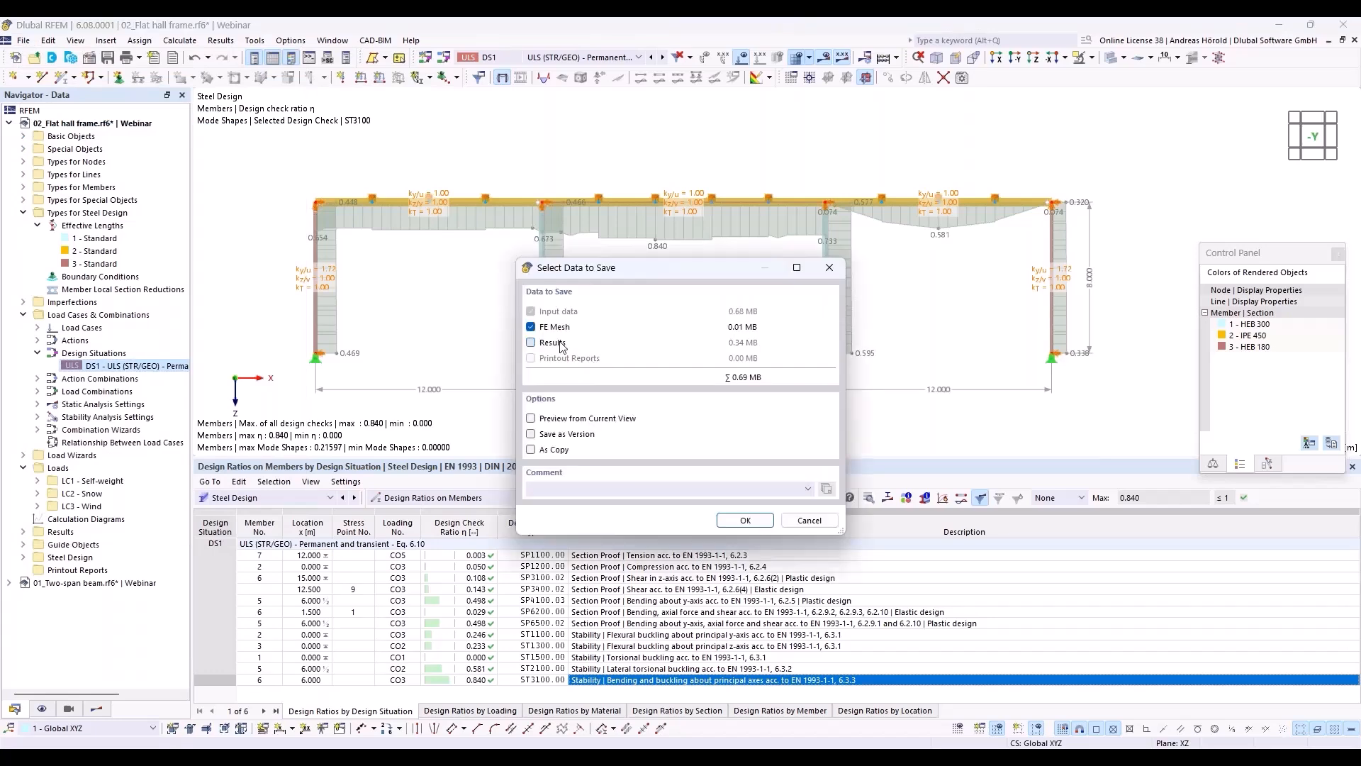
click(768, 522)
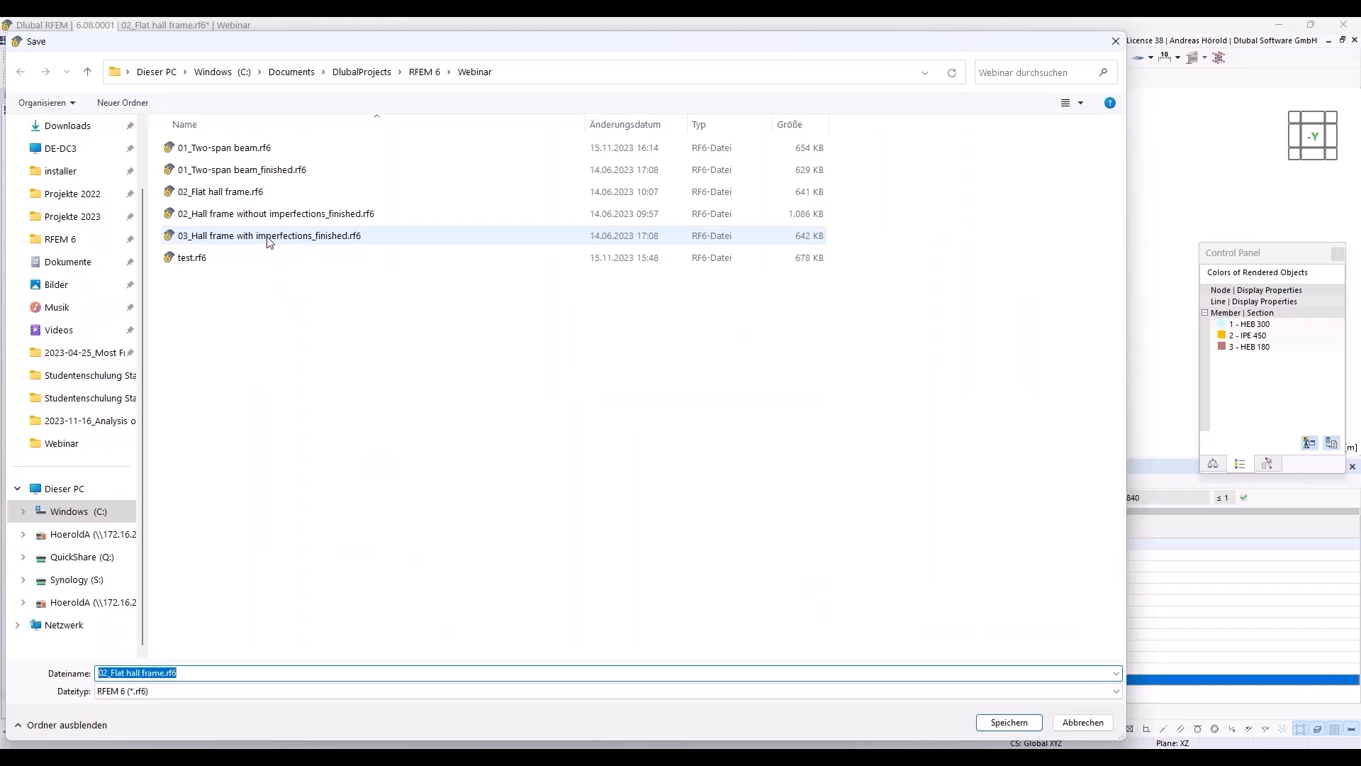
click(283, 217)
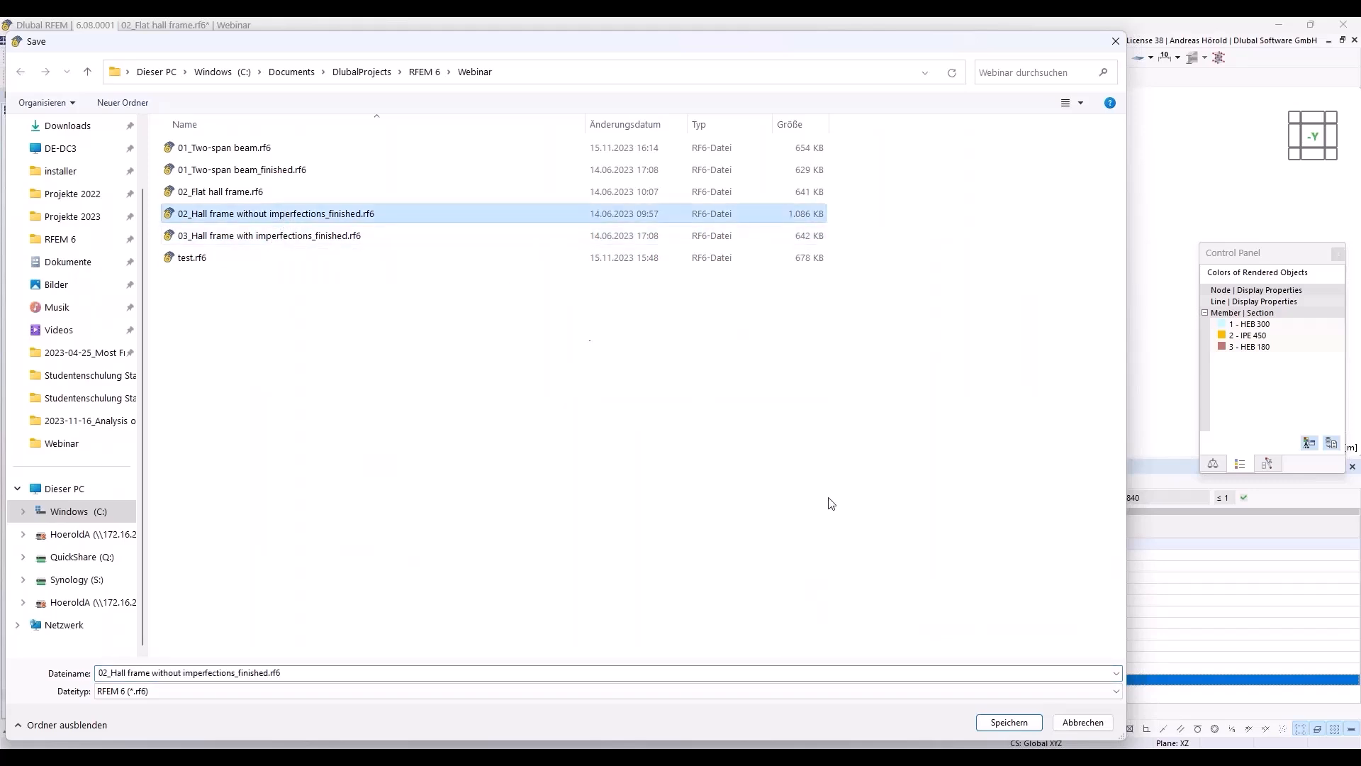
click(1014, 722)
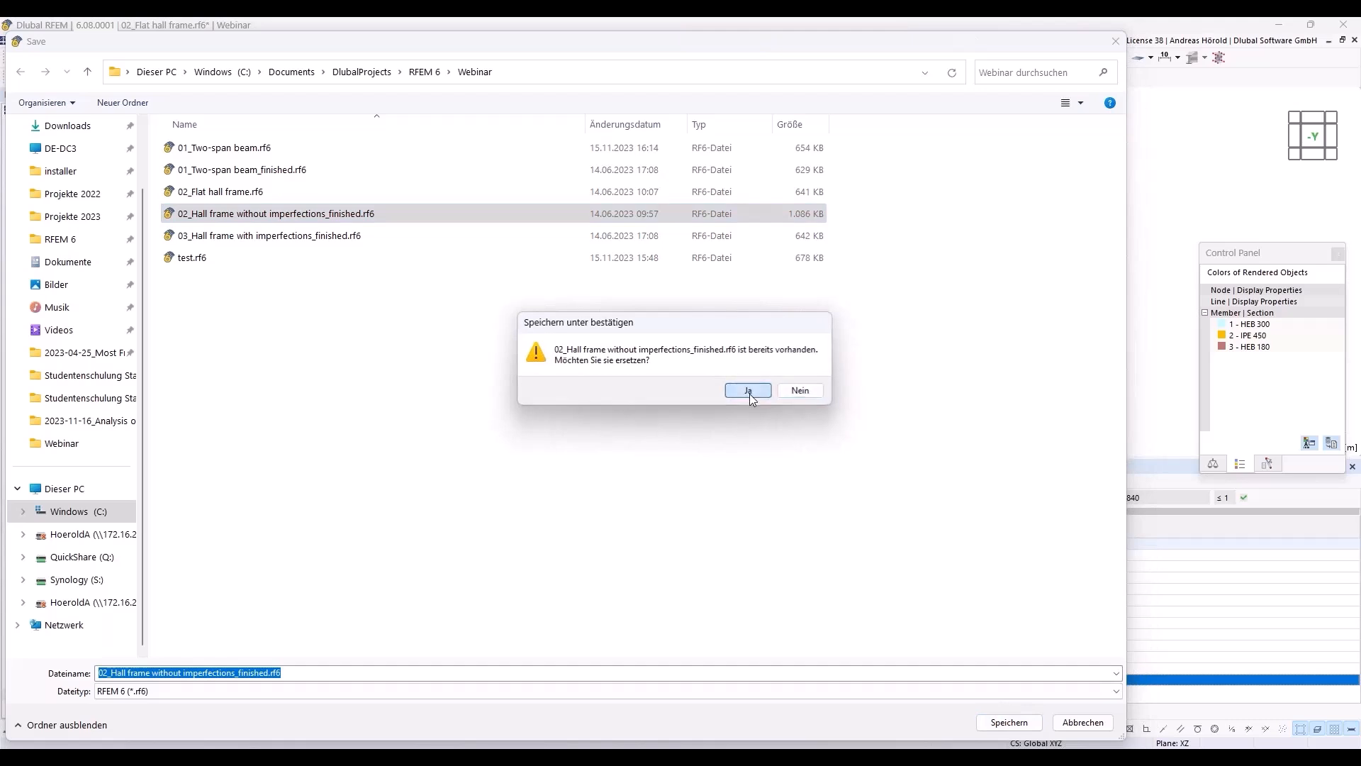
click(749, 391)
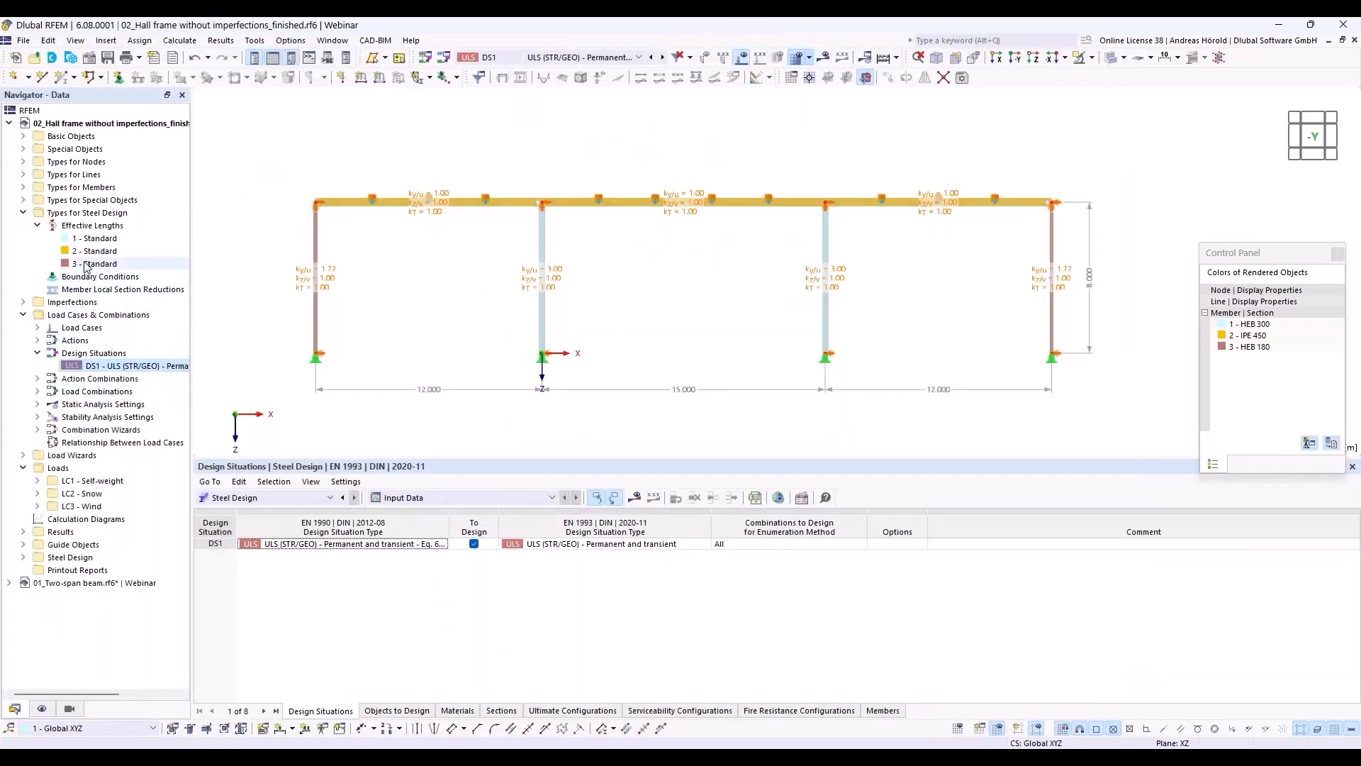
Step: Delete the effective lengths 1 - Standard and 2 - Standard assigned to the columns
click(101, 239)
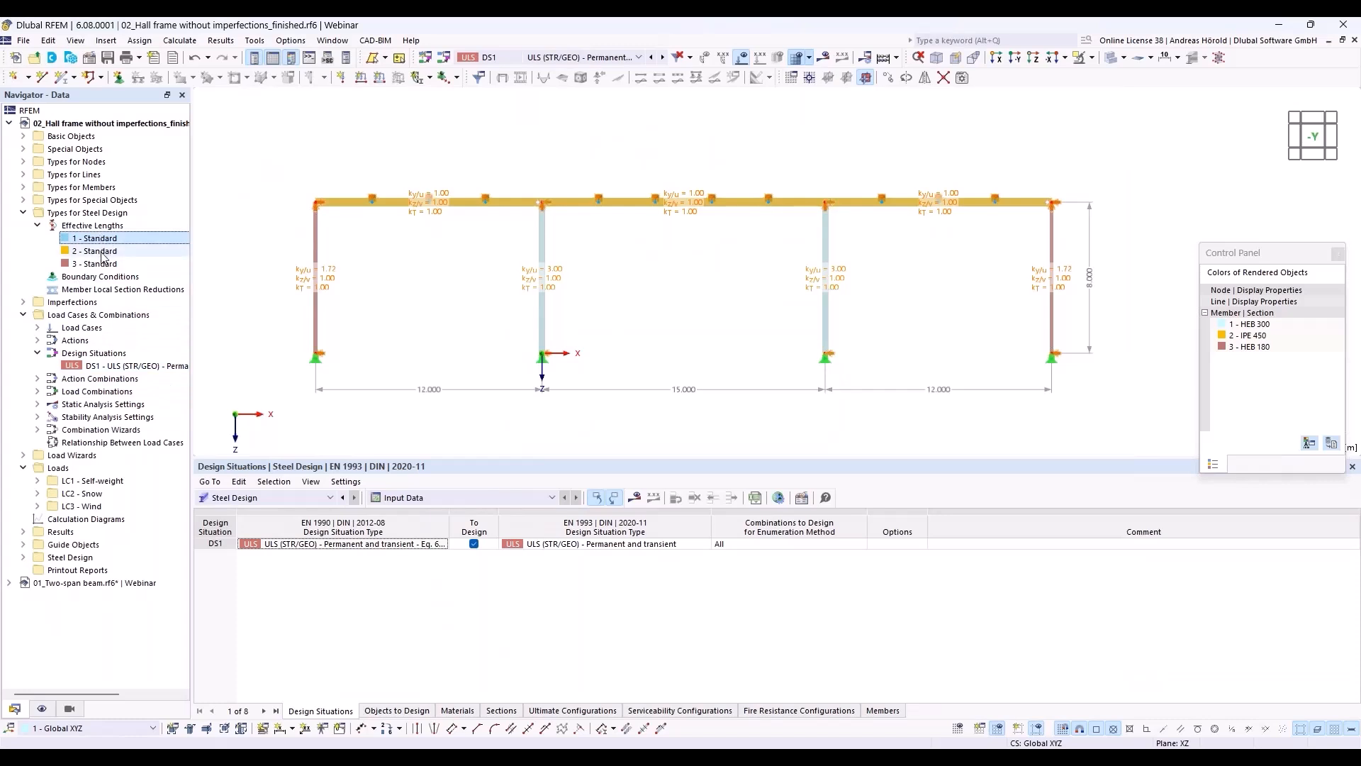
ctrl+click(110, 252)
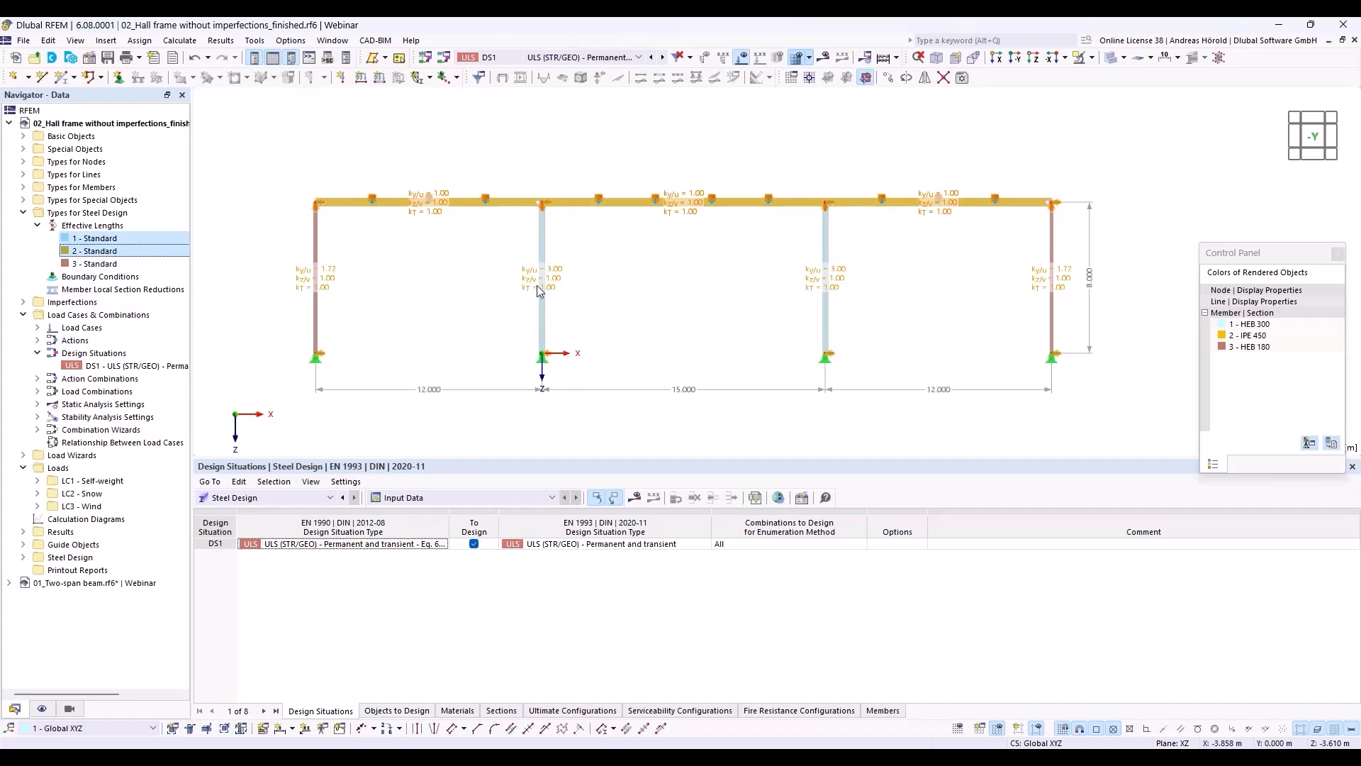
right_click(138, 237)
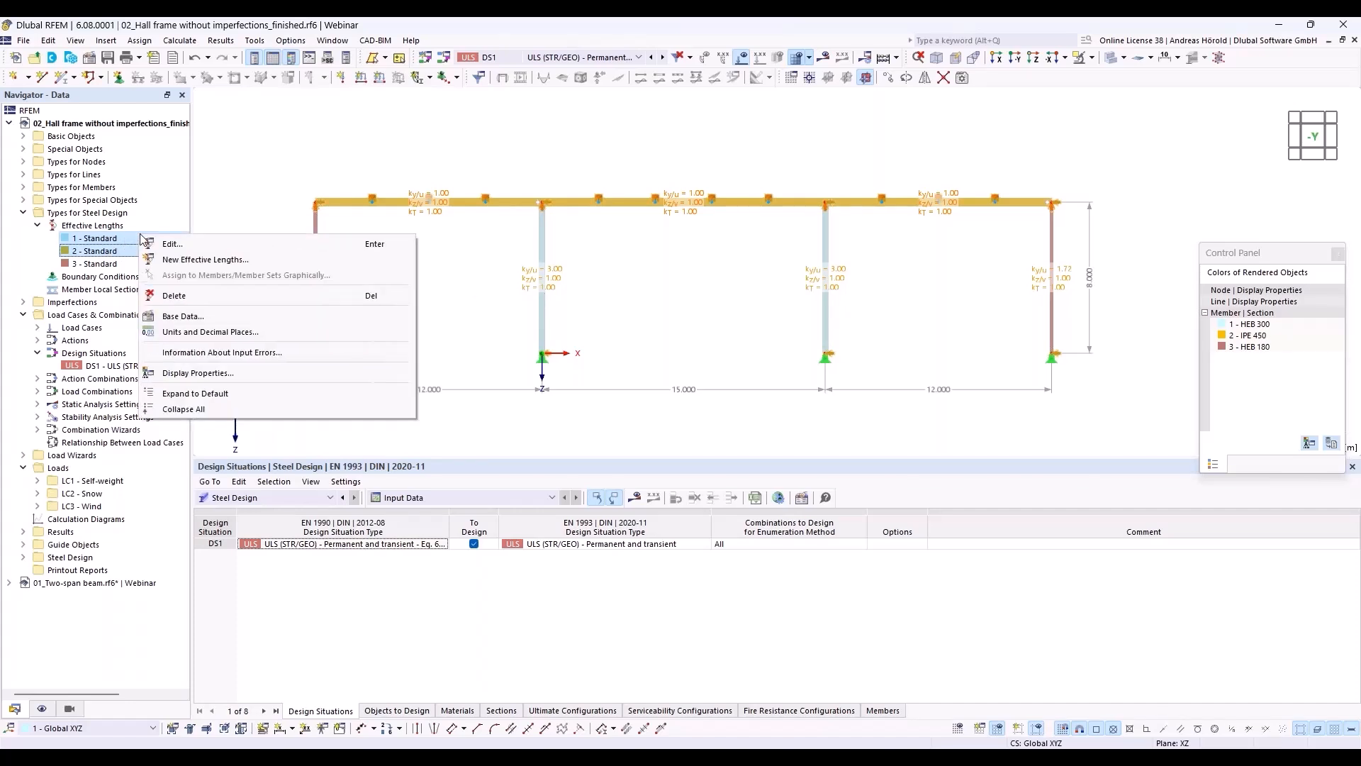
click(206, 259)
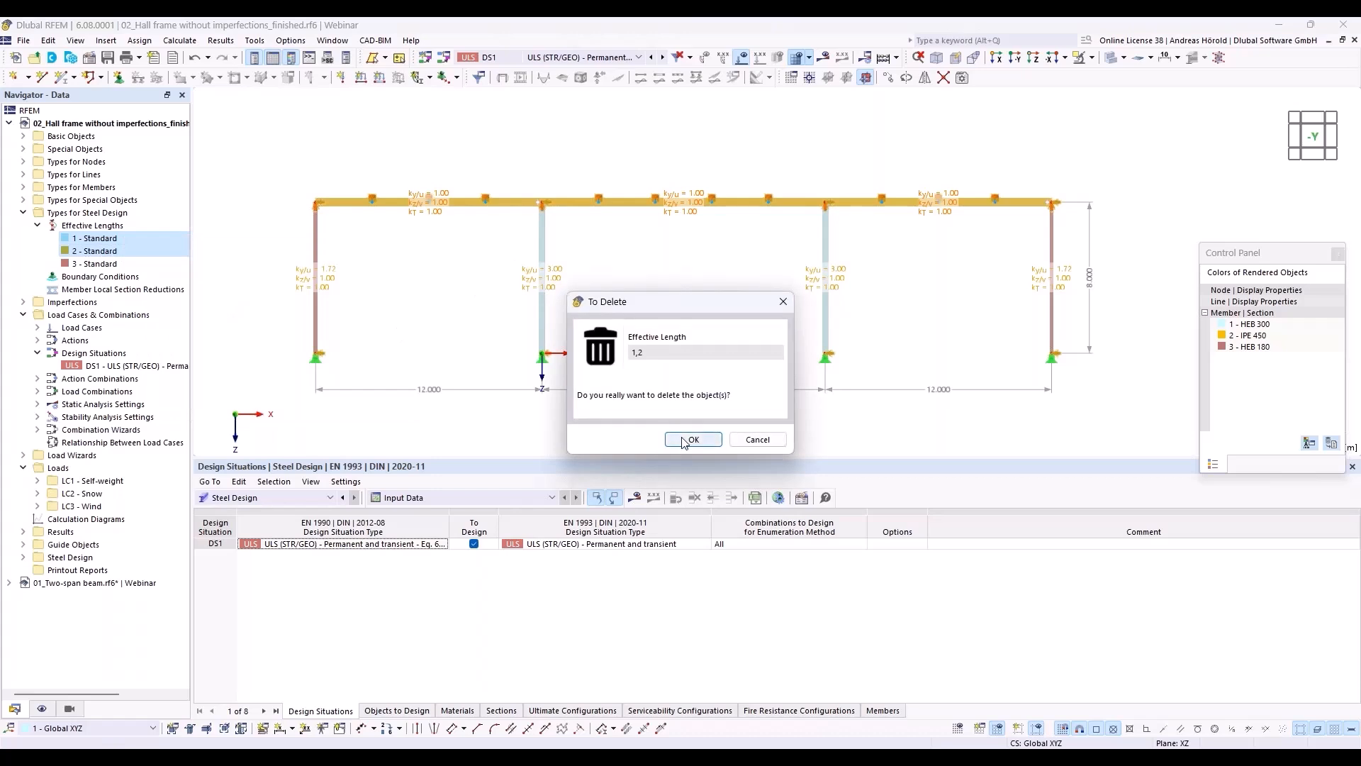
click(691, 439)
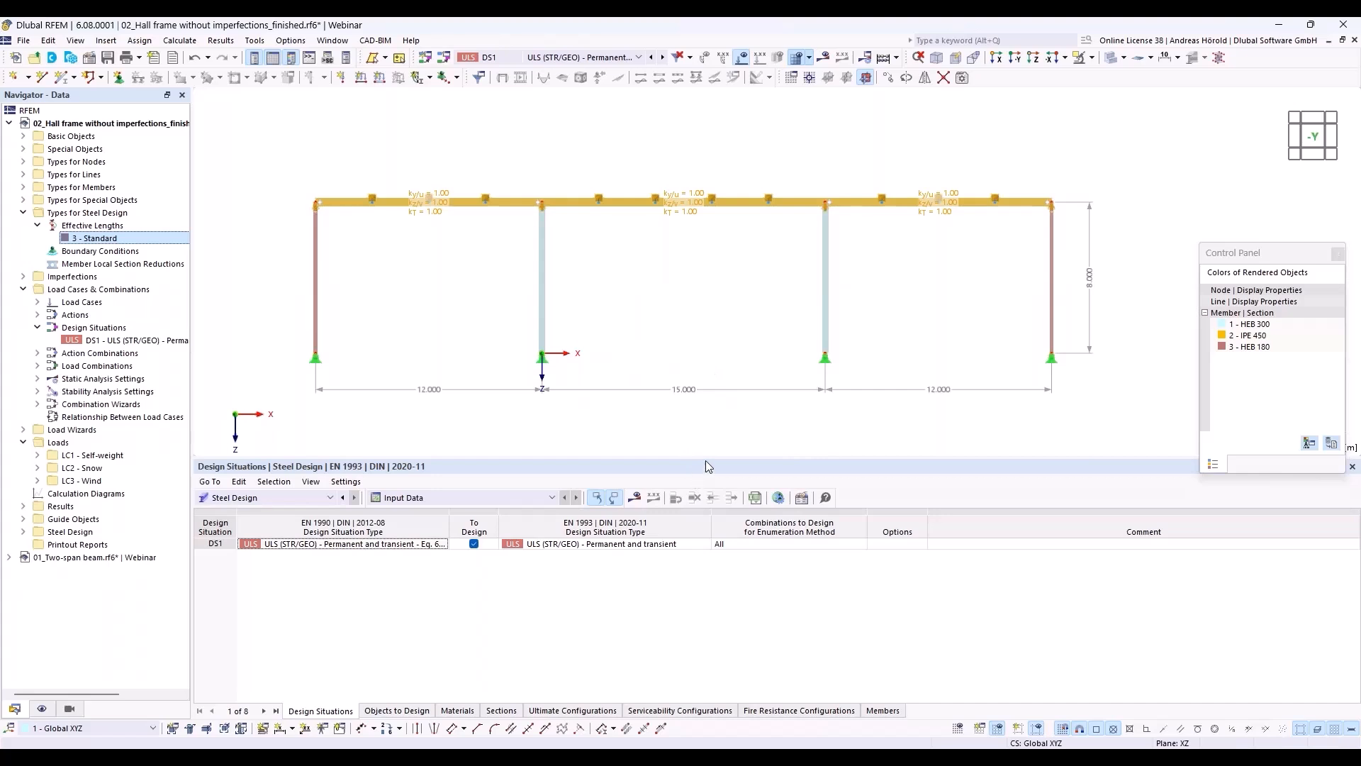
Step: Create a local imperfection case named "Imp. x", assigned to all load combinations without an assigned imperfection case
drag(708, 459, 689, 602)
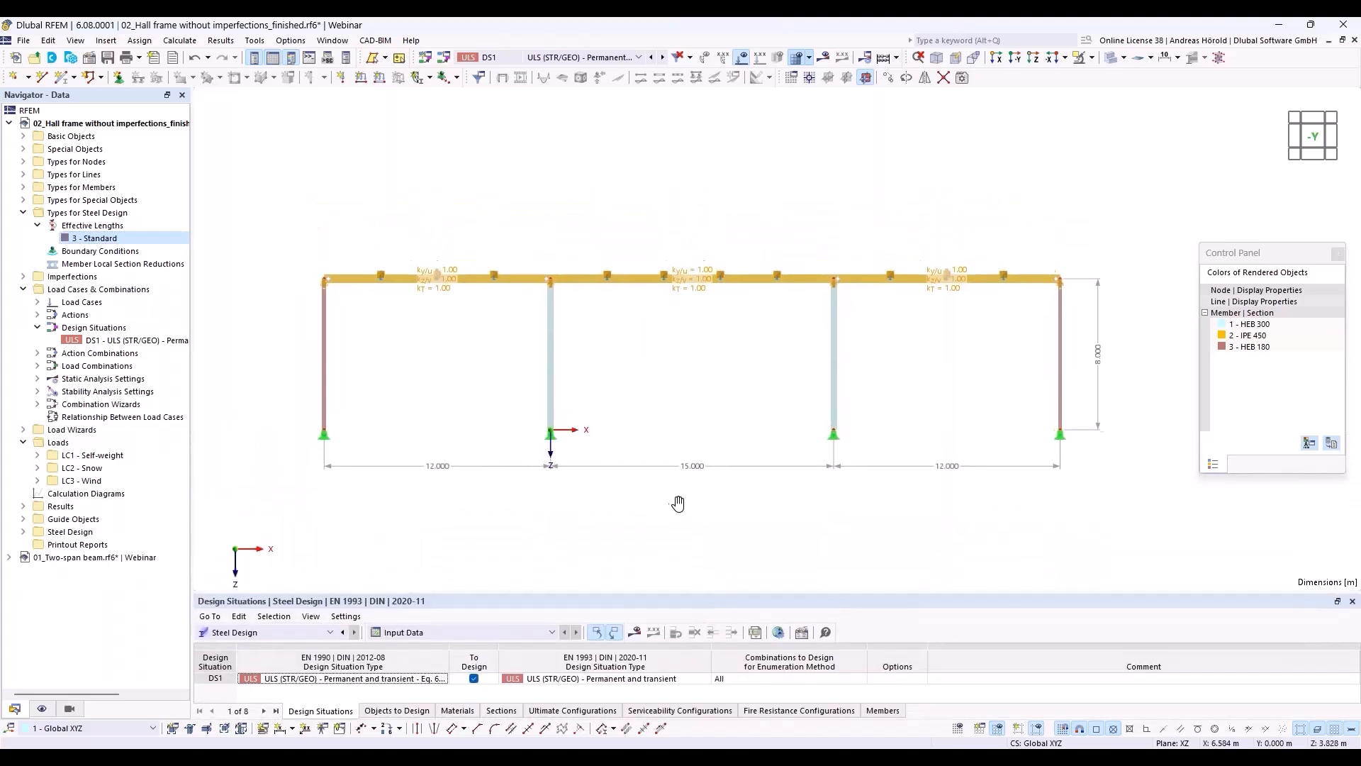
scroll(675, 503, up, 2)
scroll(670, 505, down, 3)
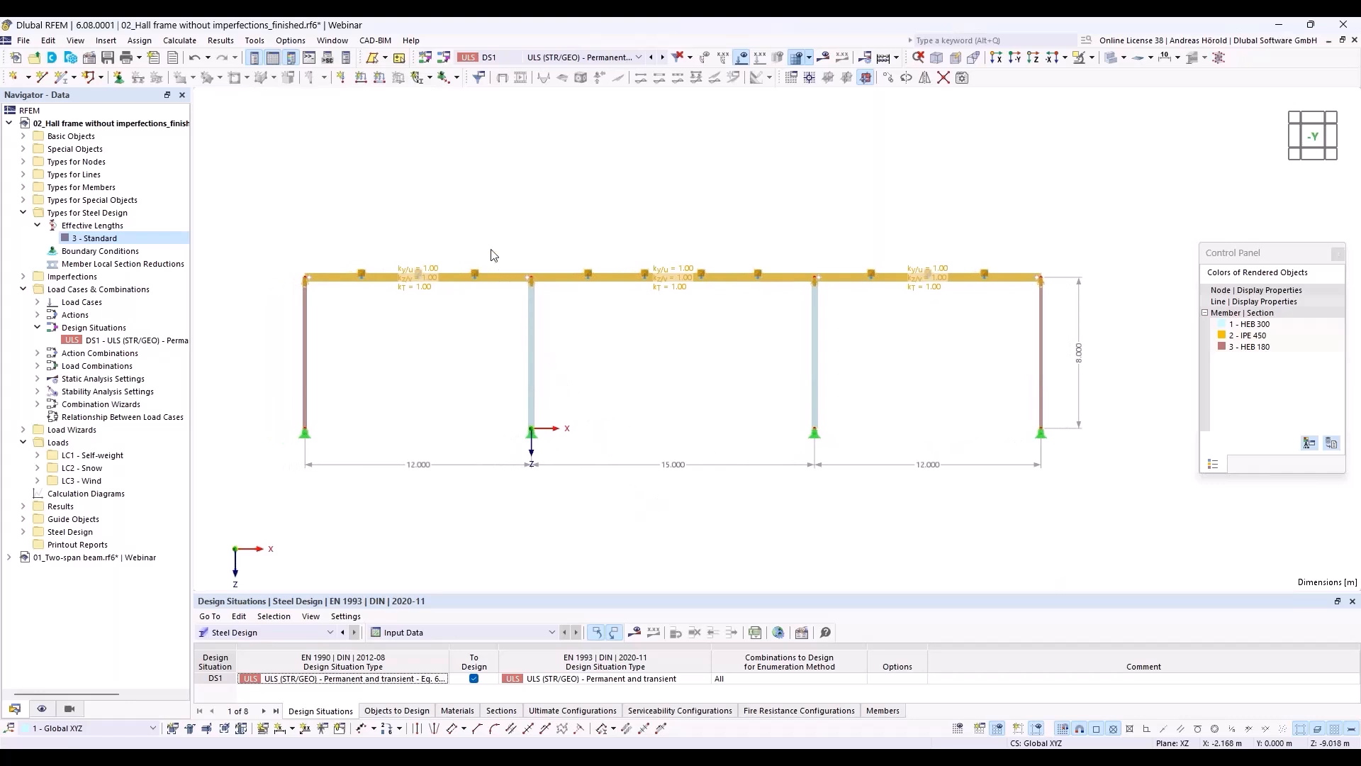
click(417, 78)
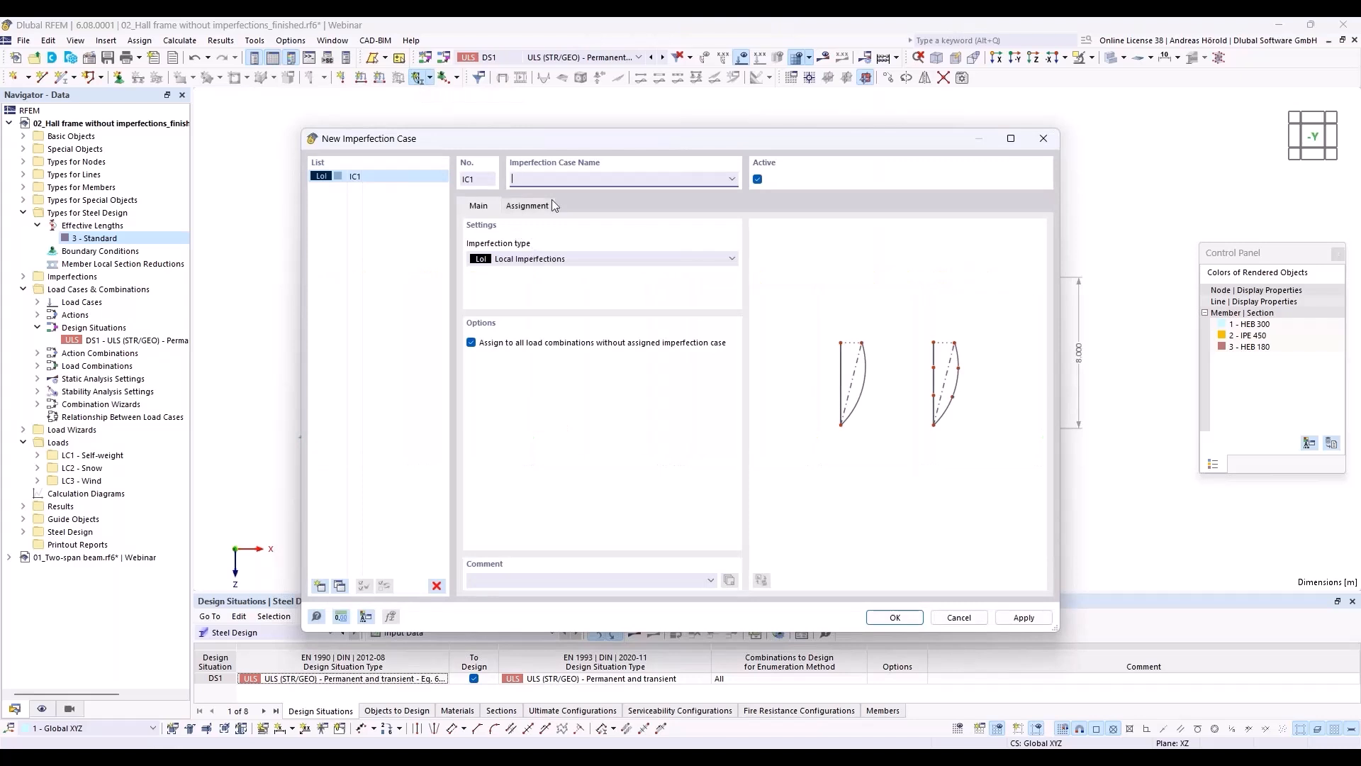
text(Impo)
click(897, 616)
click(897, 618)
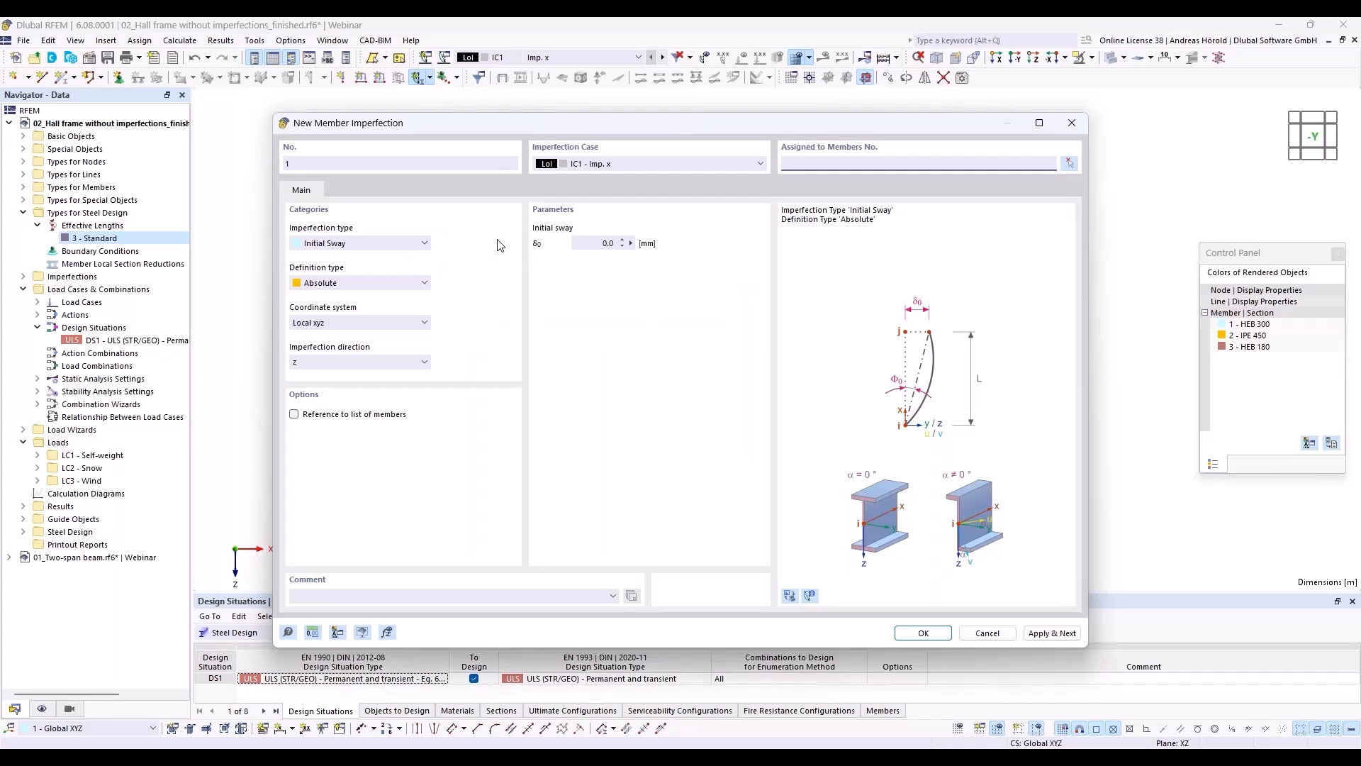
Step: Define the new member imperfection as Initial Sway according to EN 1993-1-1, acting in the local z direction
click(365, 245)
click(364, 245)
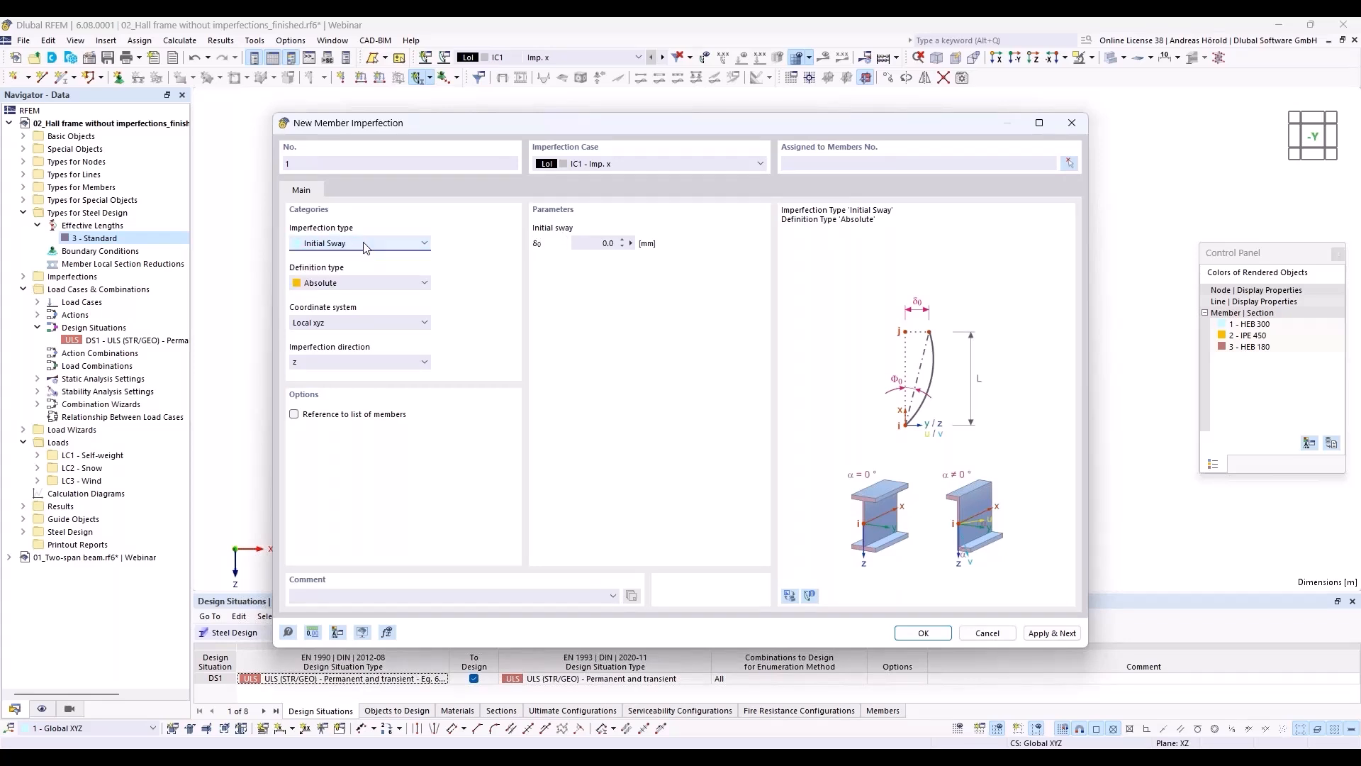
click(374, 285)
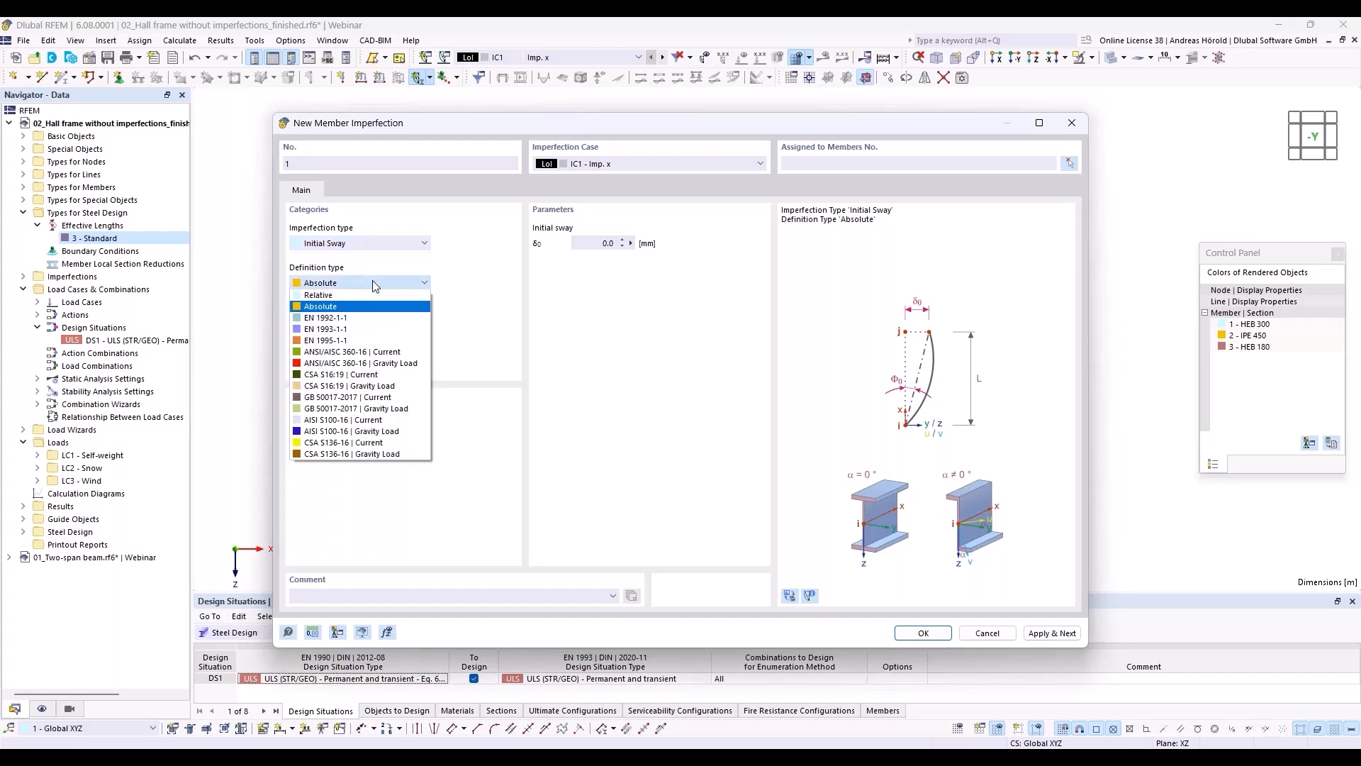
click(380, 329)
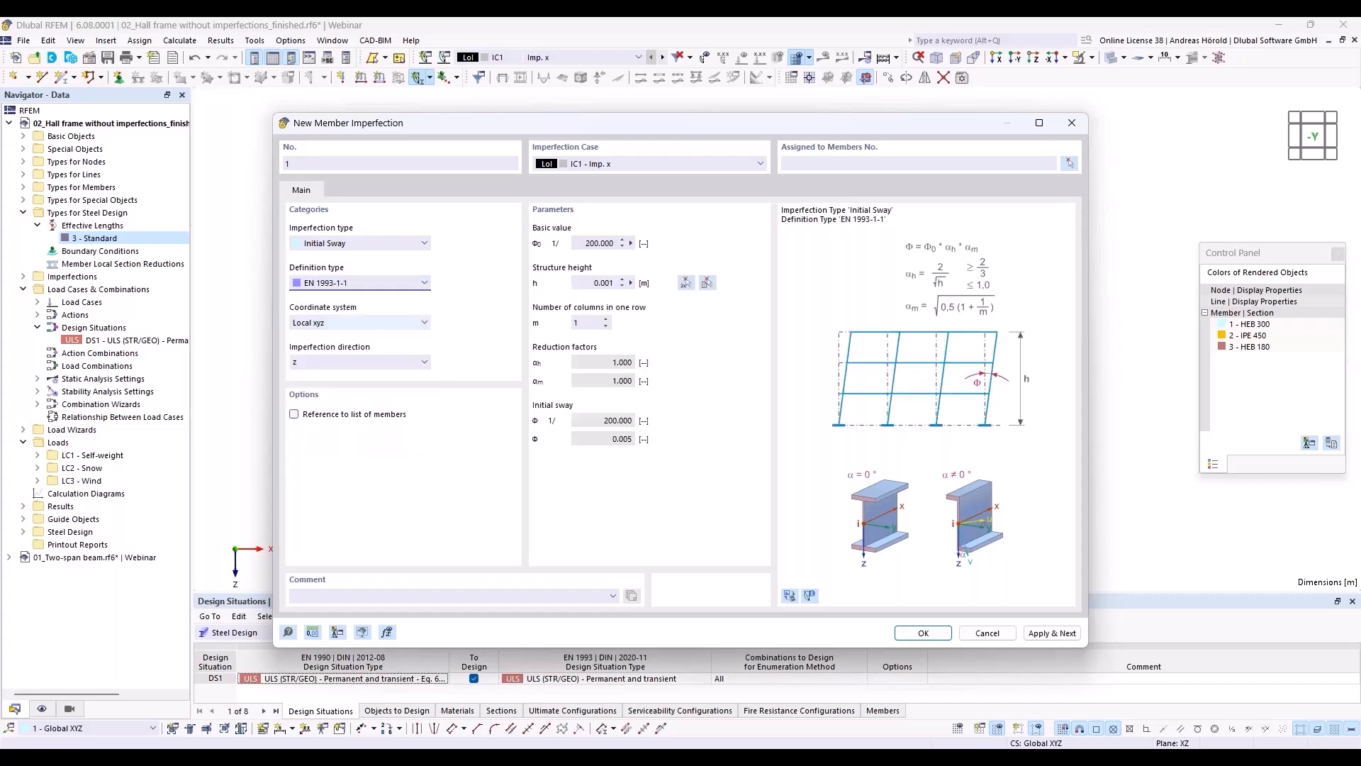
click(331, 356)
click(330, 356)
Step: Take the 8 m structure height from the base and top of an inner column, and set the number of columns in one row to 4
click(687, 284)
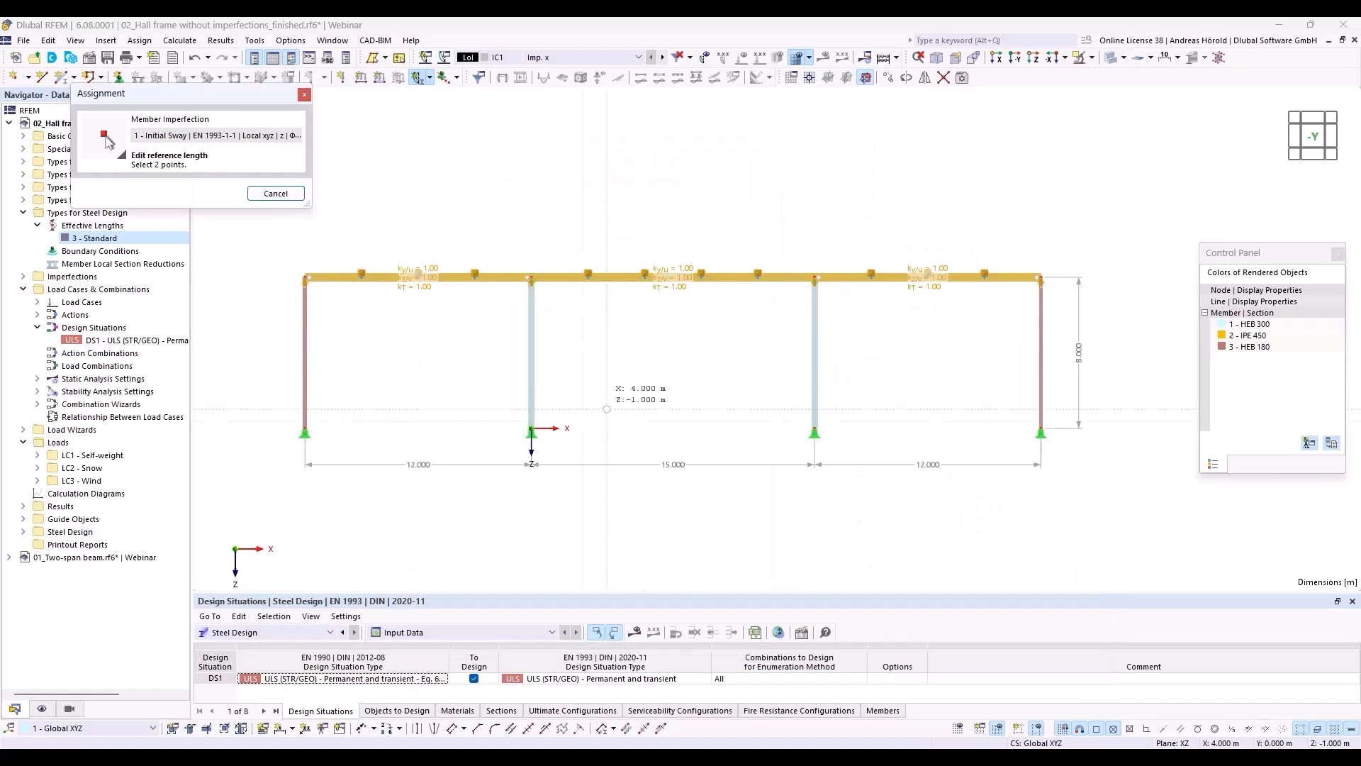
click(531, 428)
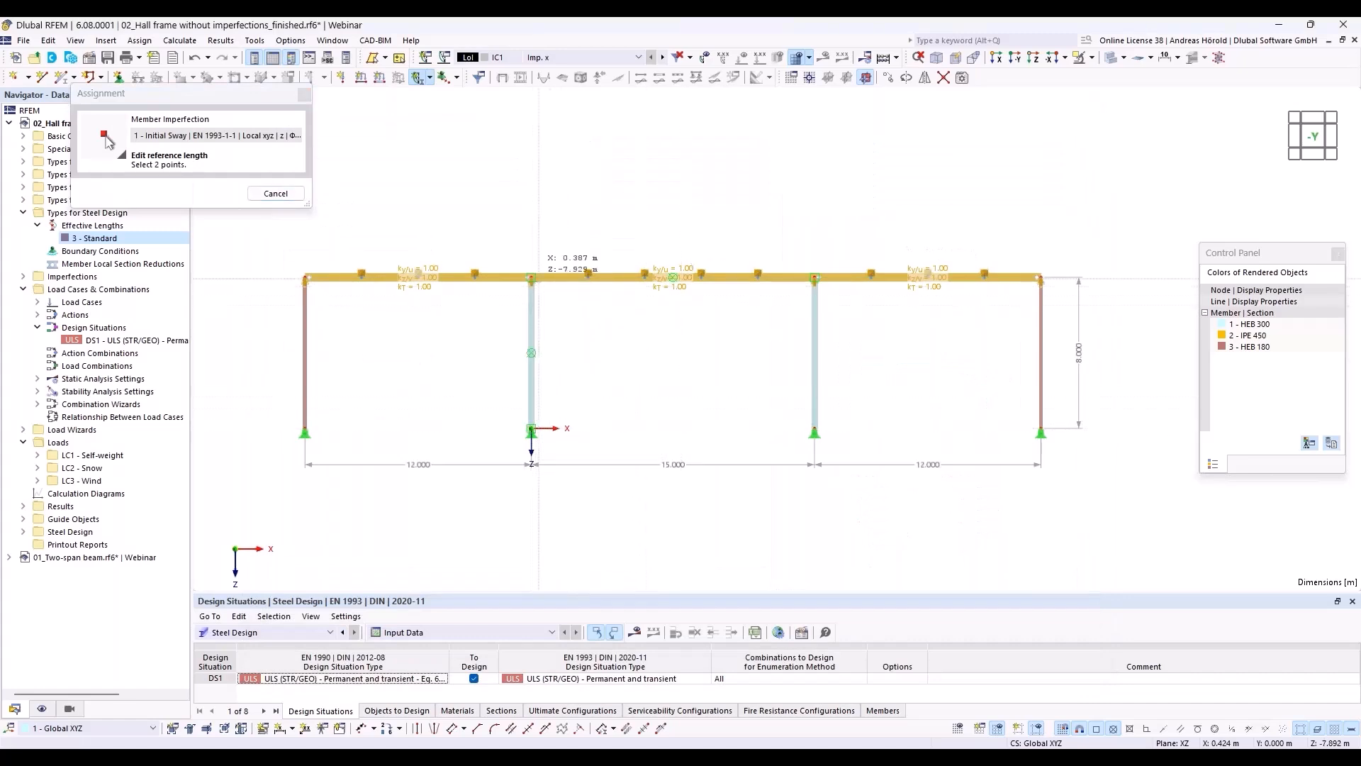
click(531, 277)
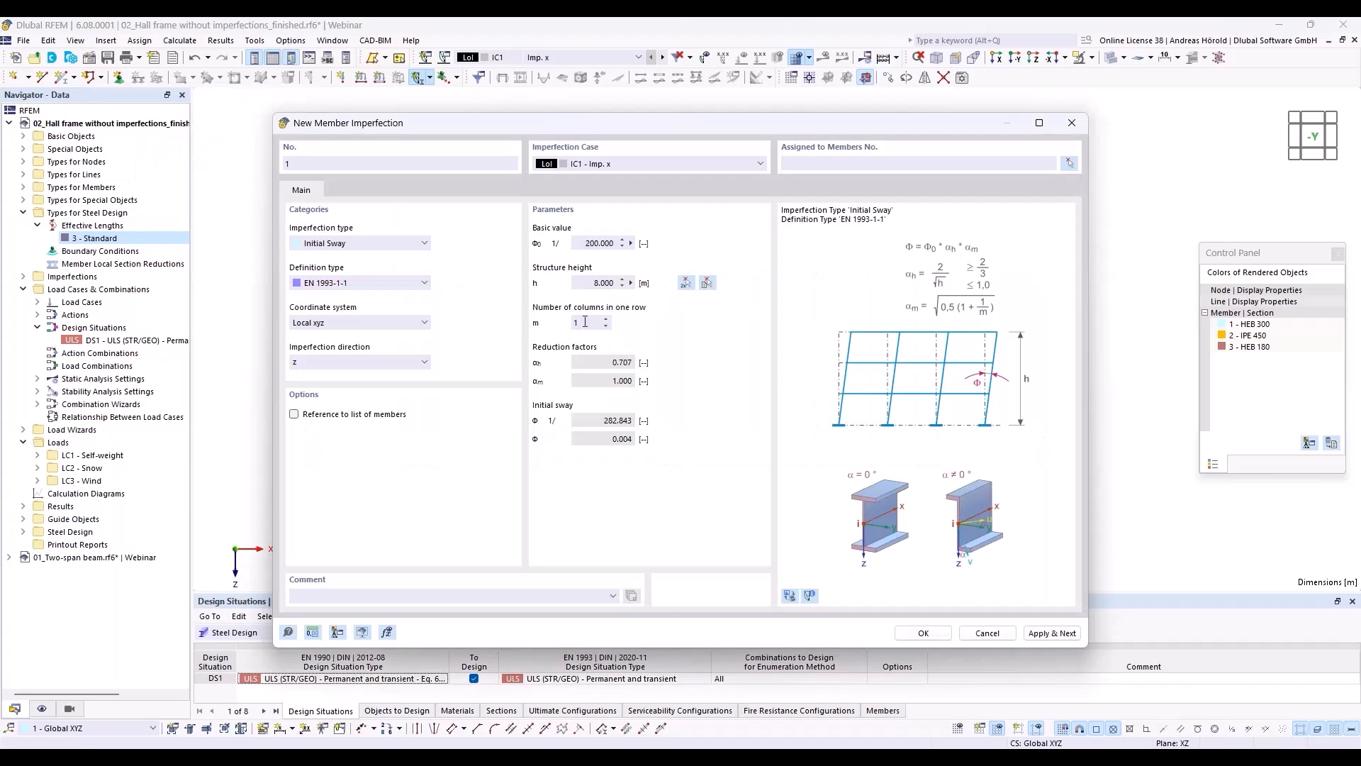
mouse_move(713, 127)
mouse_down()
mouse_move(716, 484)
mouse_move(704, 126)
mouse_up()
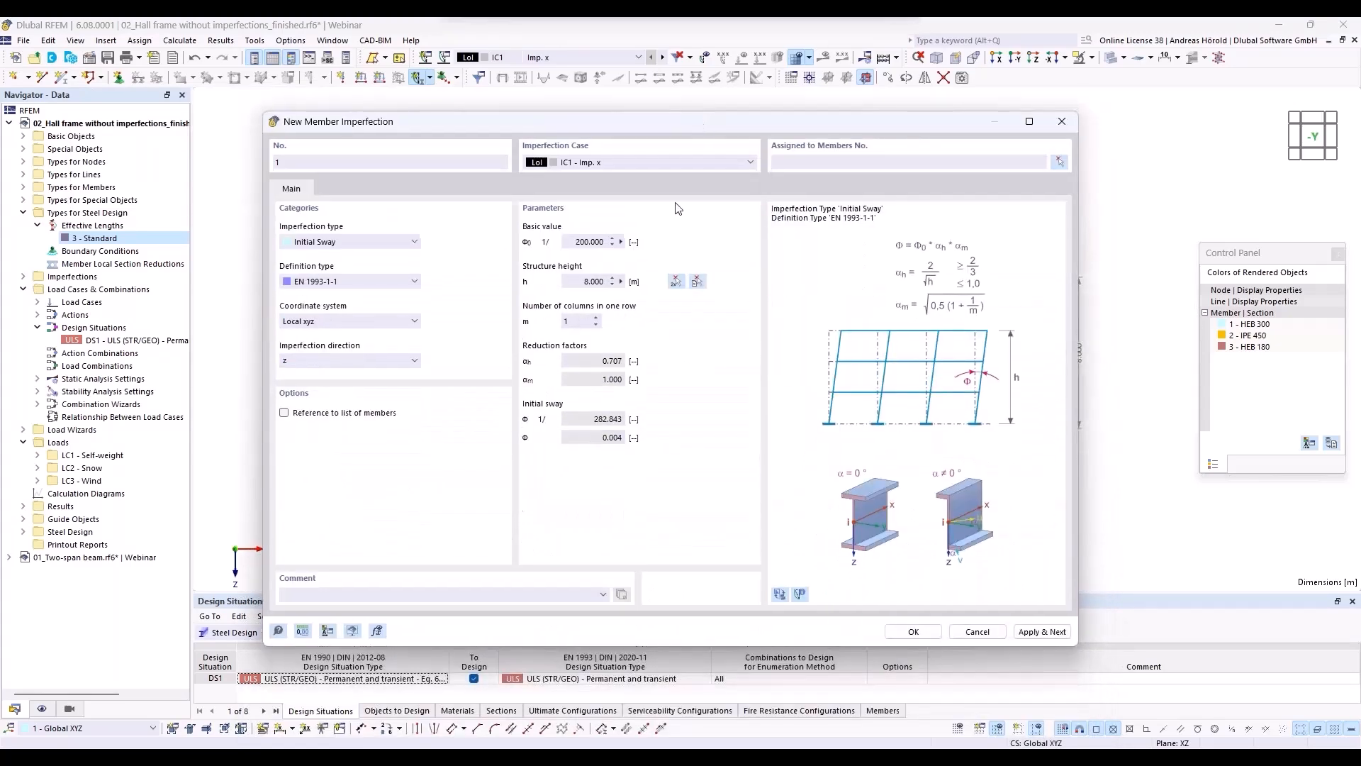
click(597, 318)
click(597, 318)
click(597, 318)
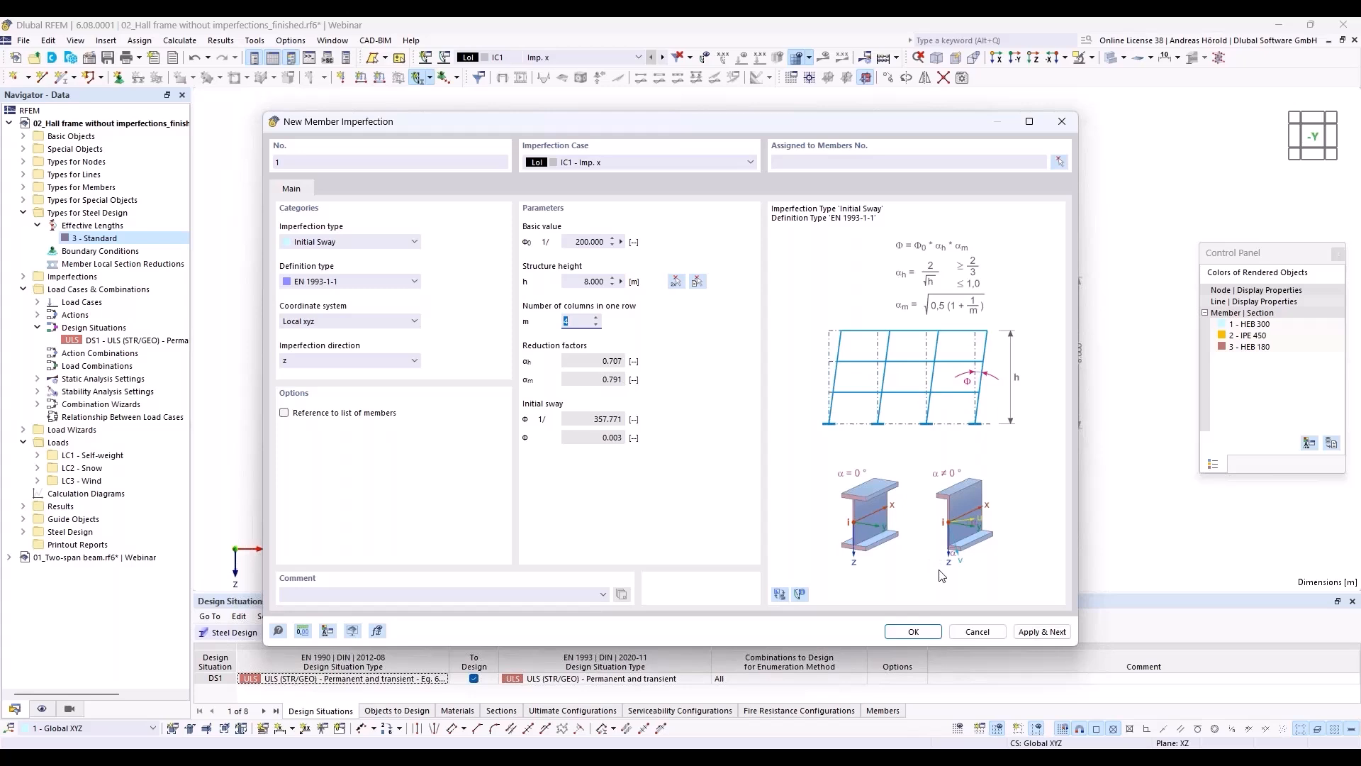
Step: Assign the initial sway imperfection to the four columns, members 1-4, and display the imperfections in the model
click(913, 632)
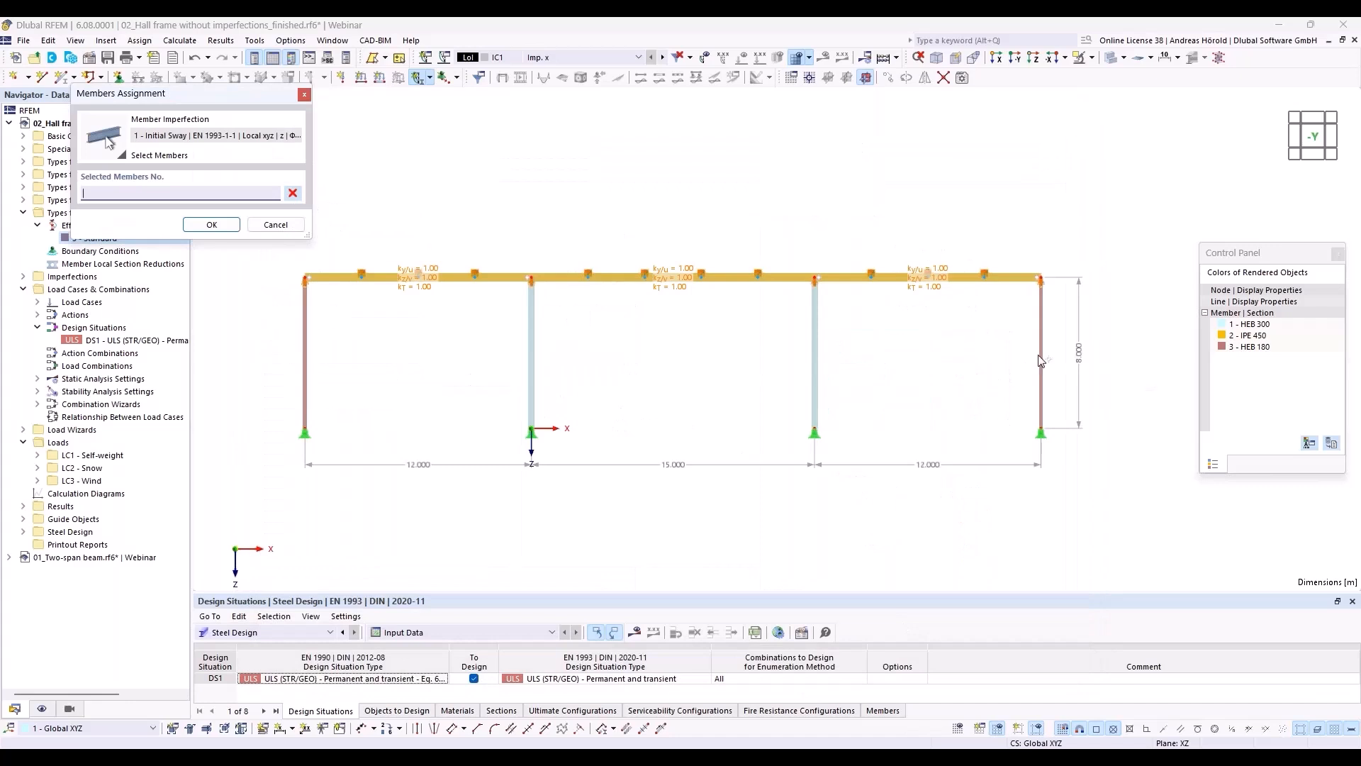
drag(1113, 314, 275, 388)
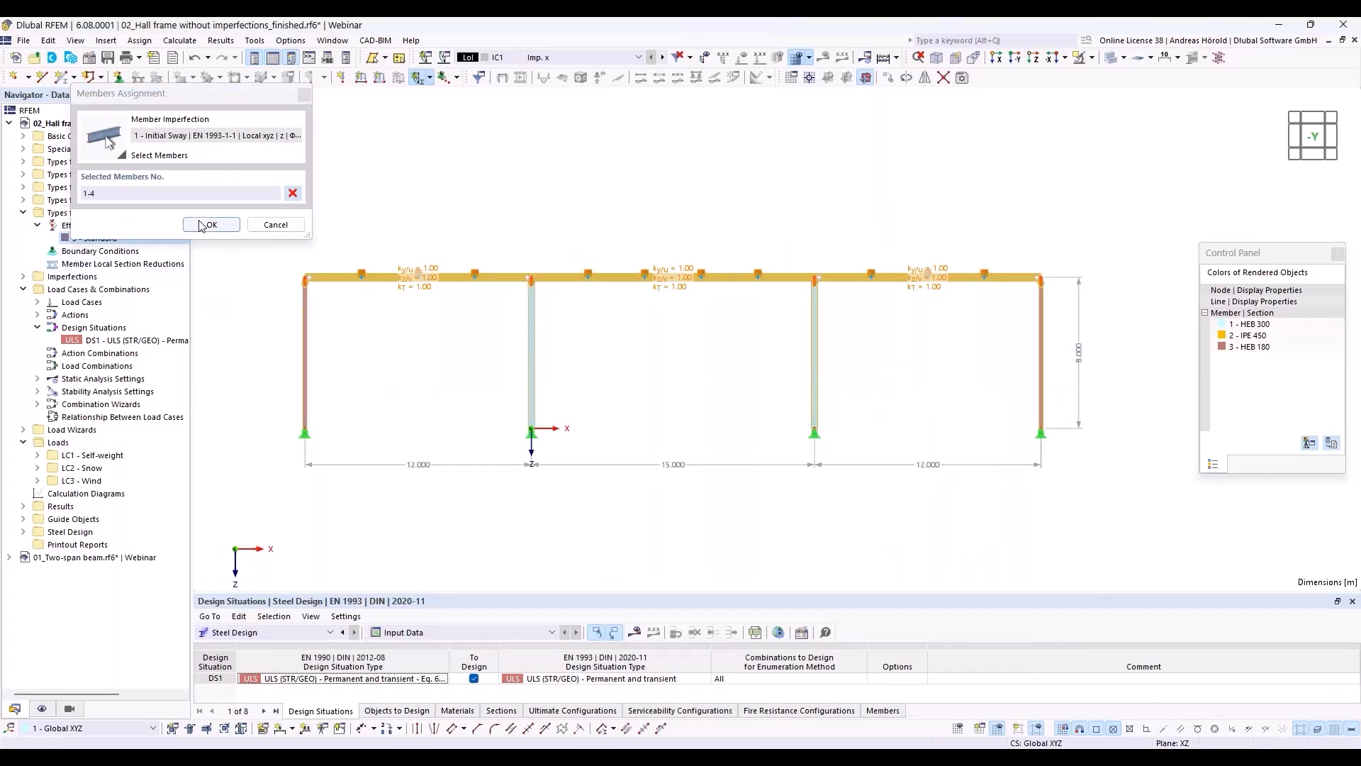
click(224, 228)
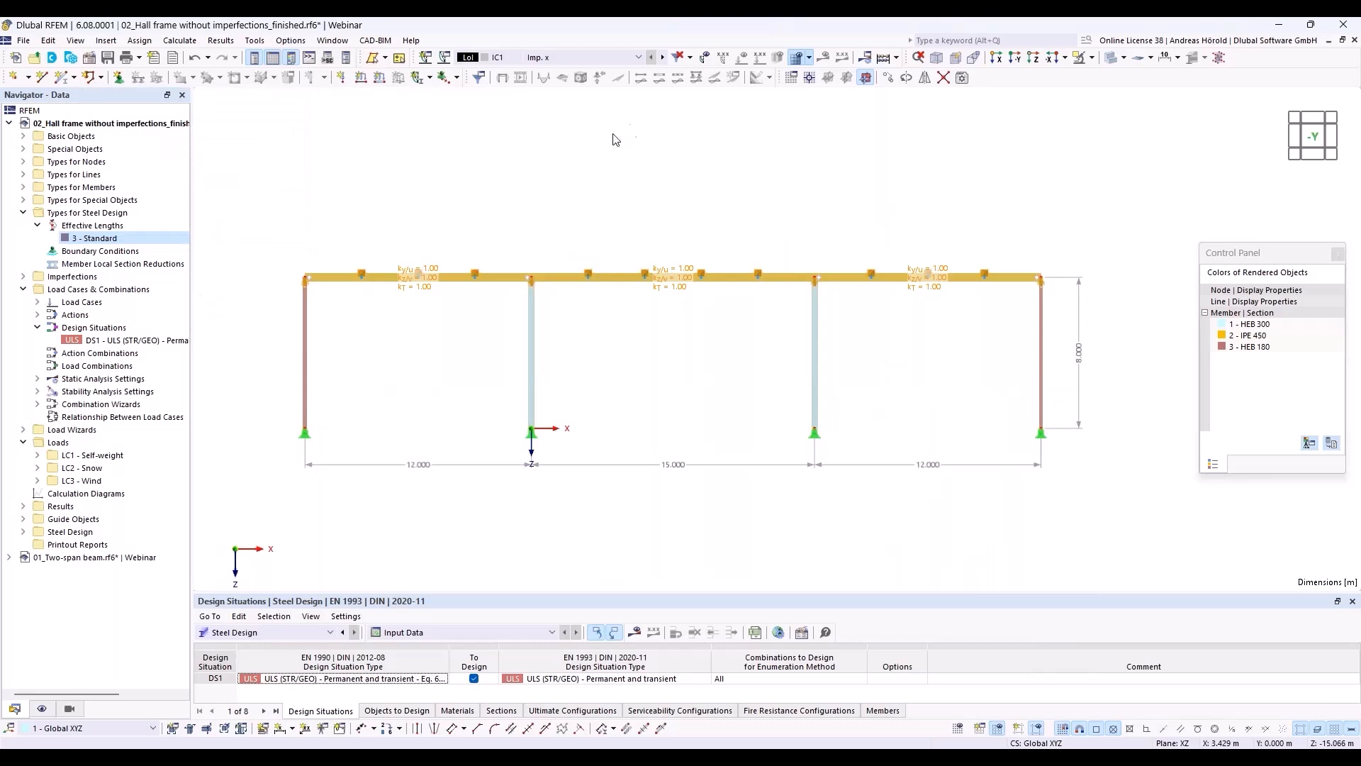
click(706, 58)
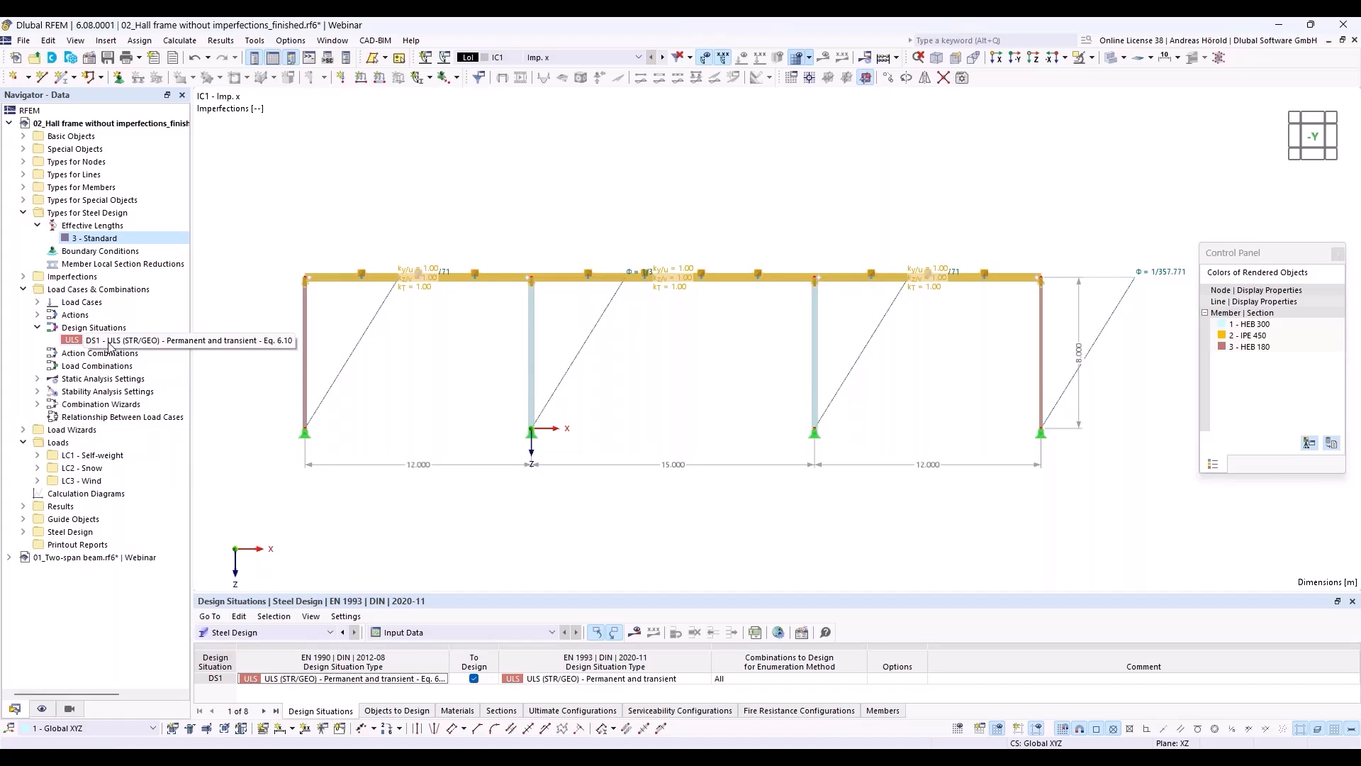
Step: Check that the second-order combination wizard of design situation DS1 considers imperfection cases, and calculate everything
double_click(115, 345)
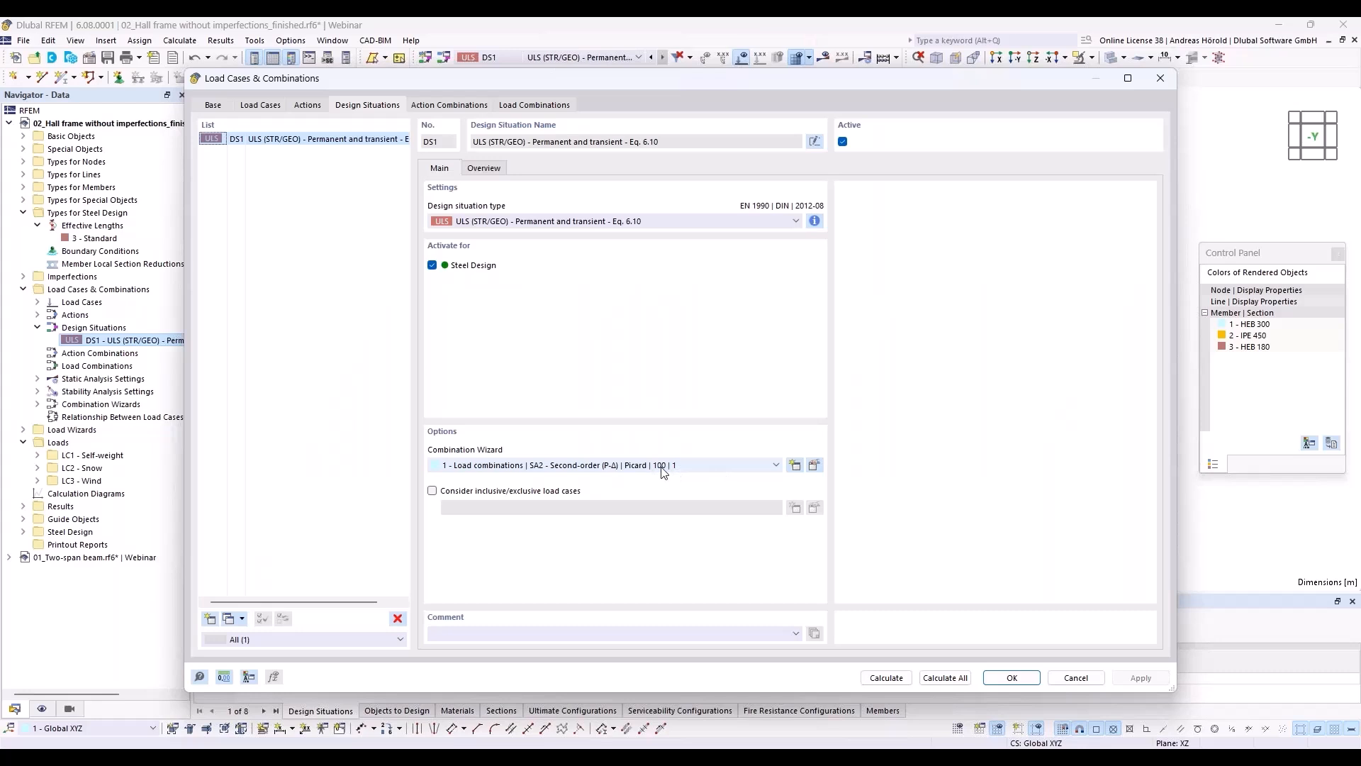
click(815, 465)
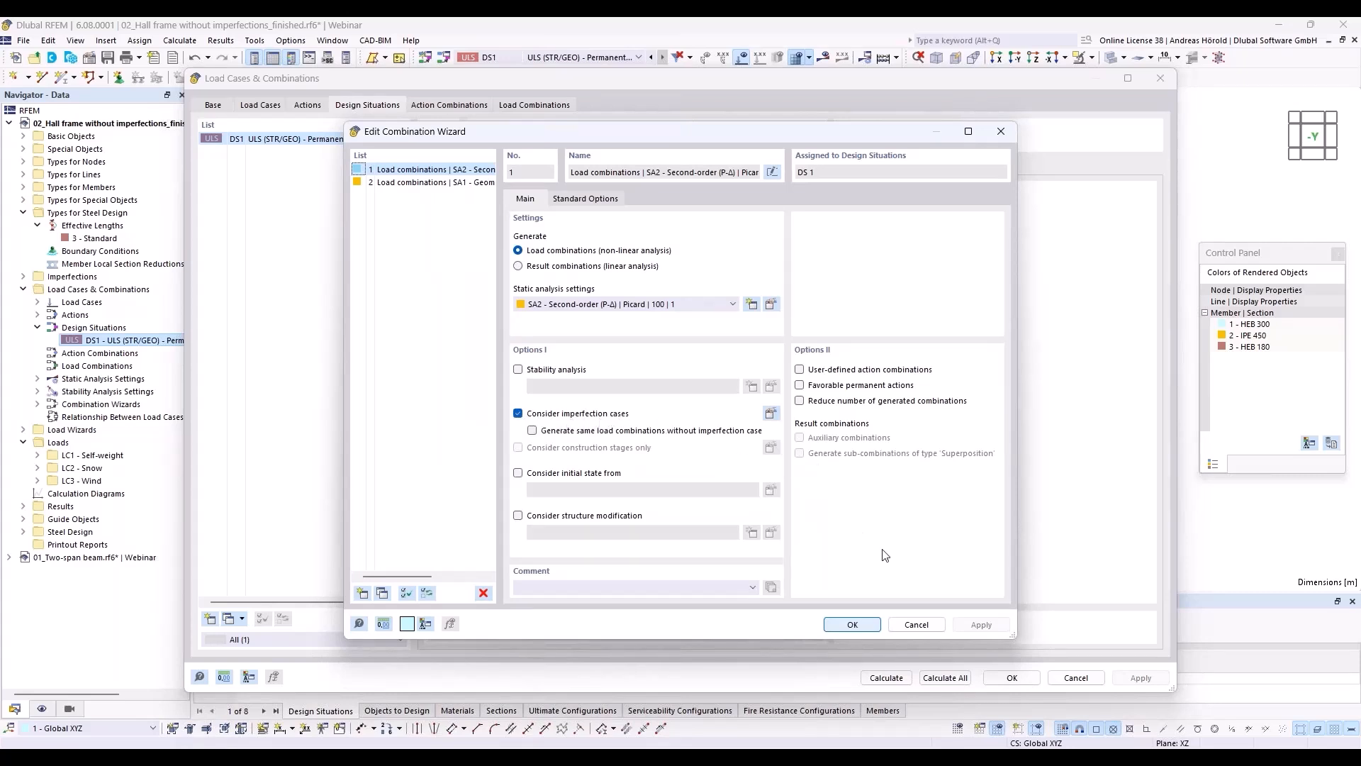
click(862, 624)
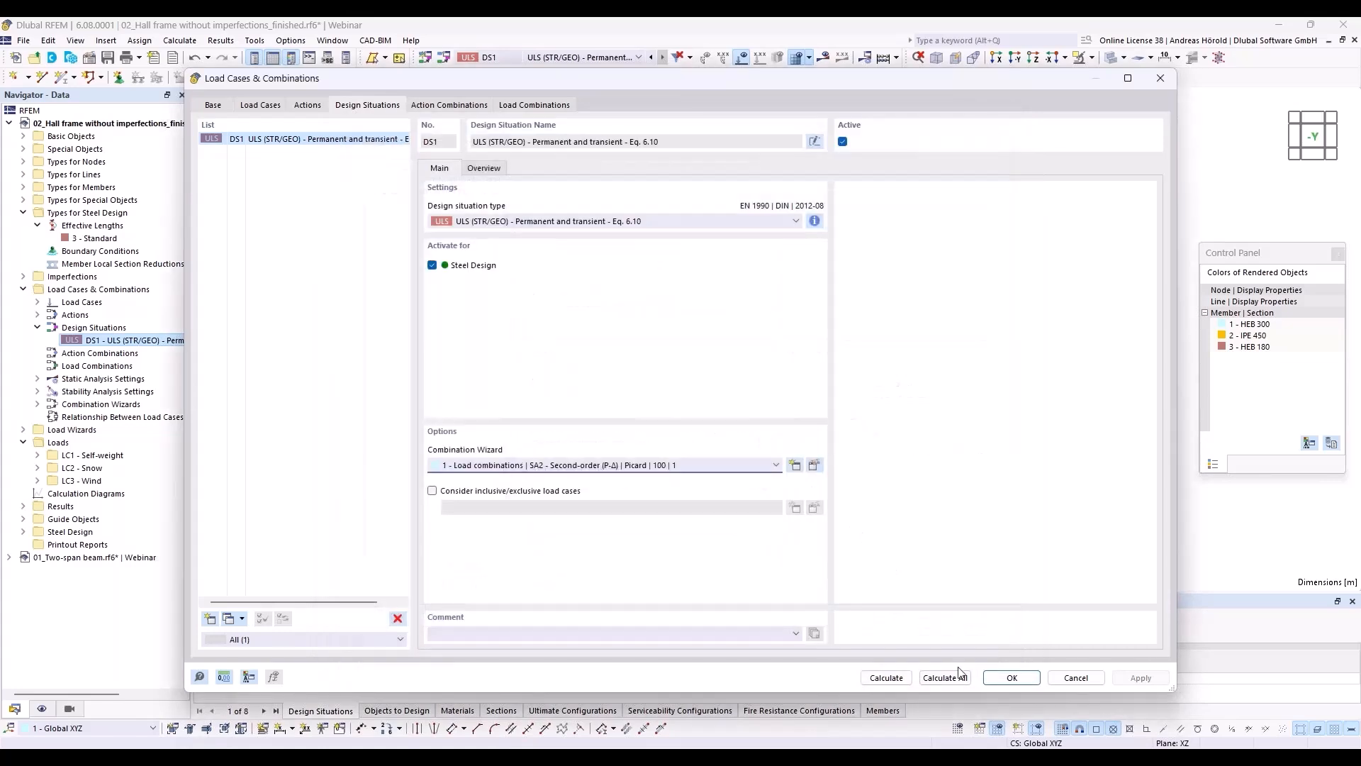
click(945, 678)
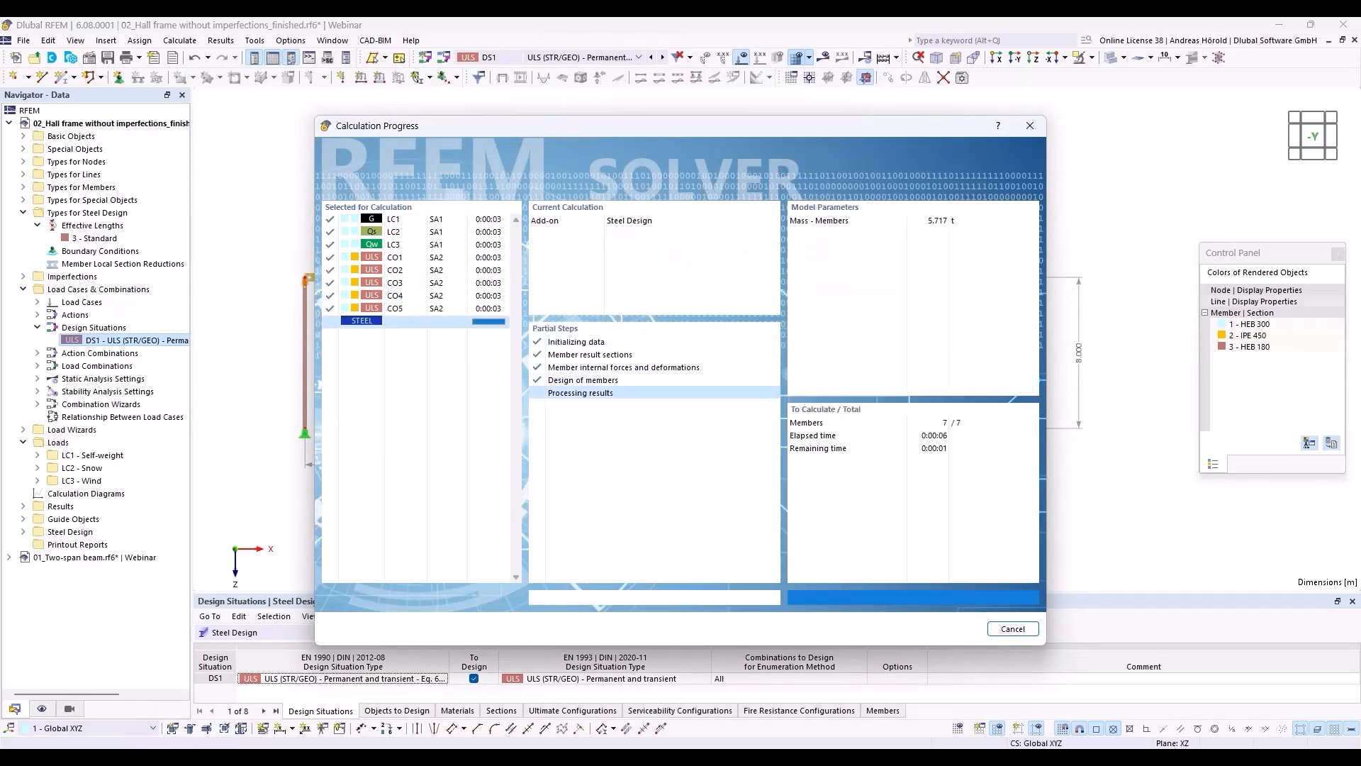
Step: Display the steel design ratios on members by design situation and enlarge the results table to show all checks
click(286, 633)
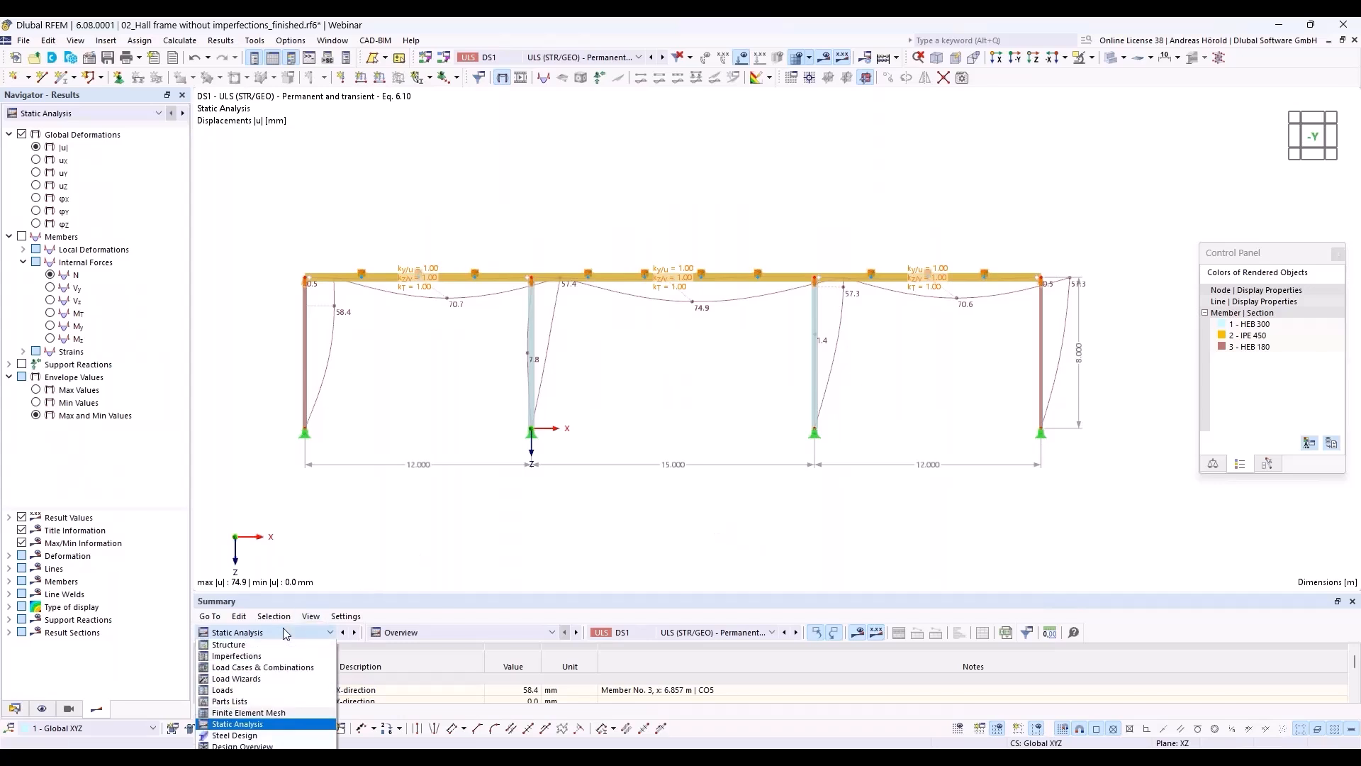
click(277, 735)
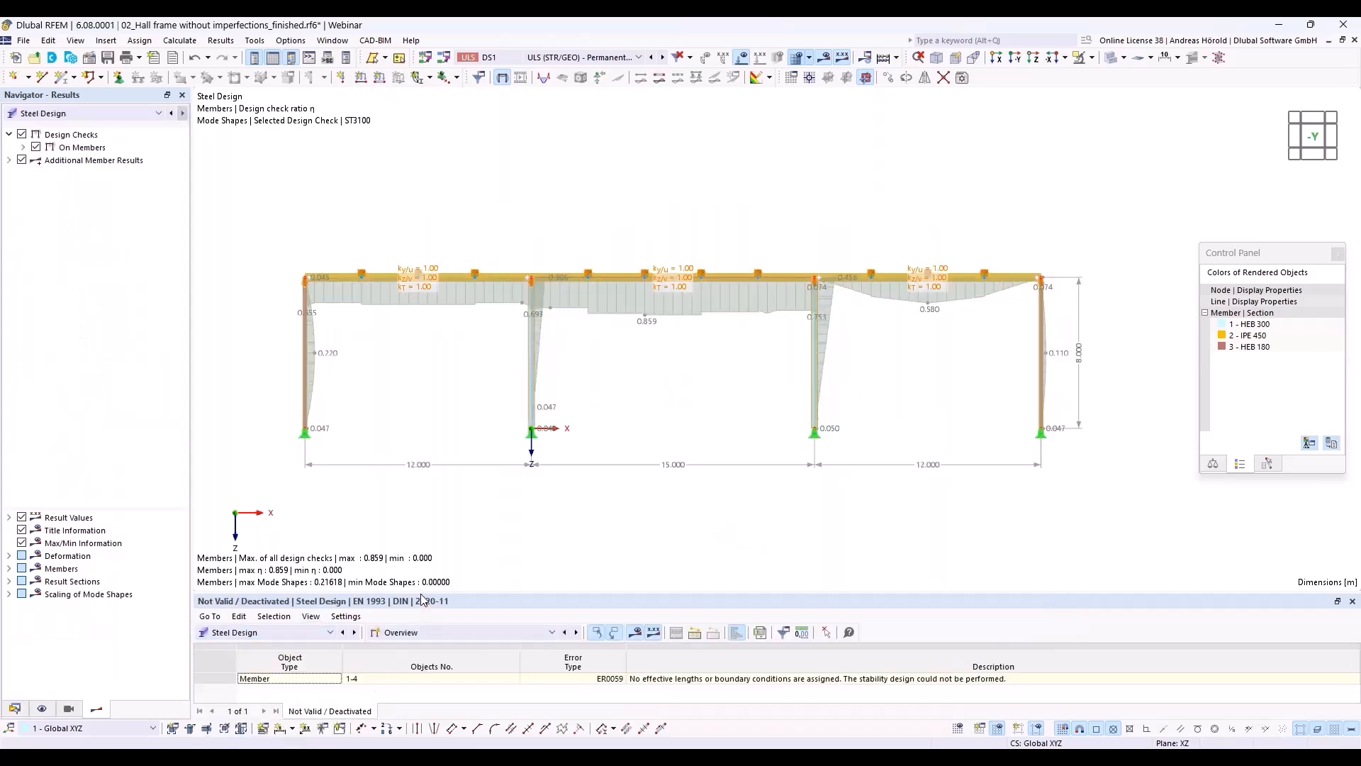
drag(422, 594, 426, 491)
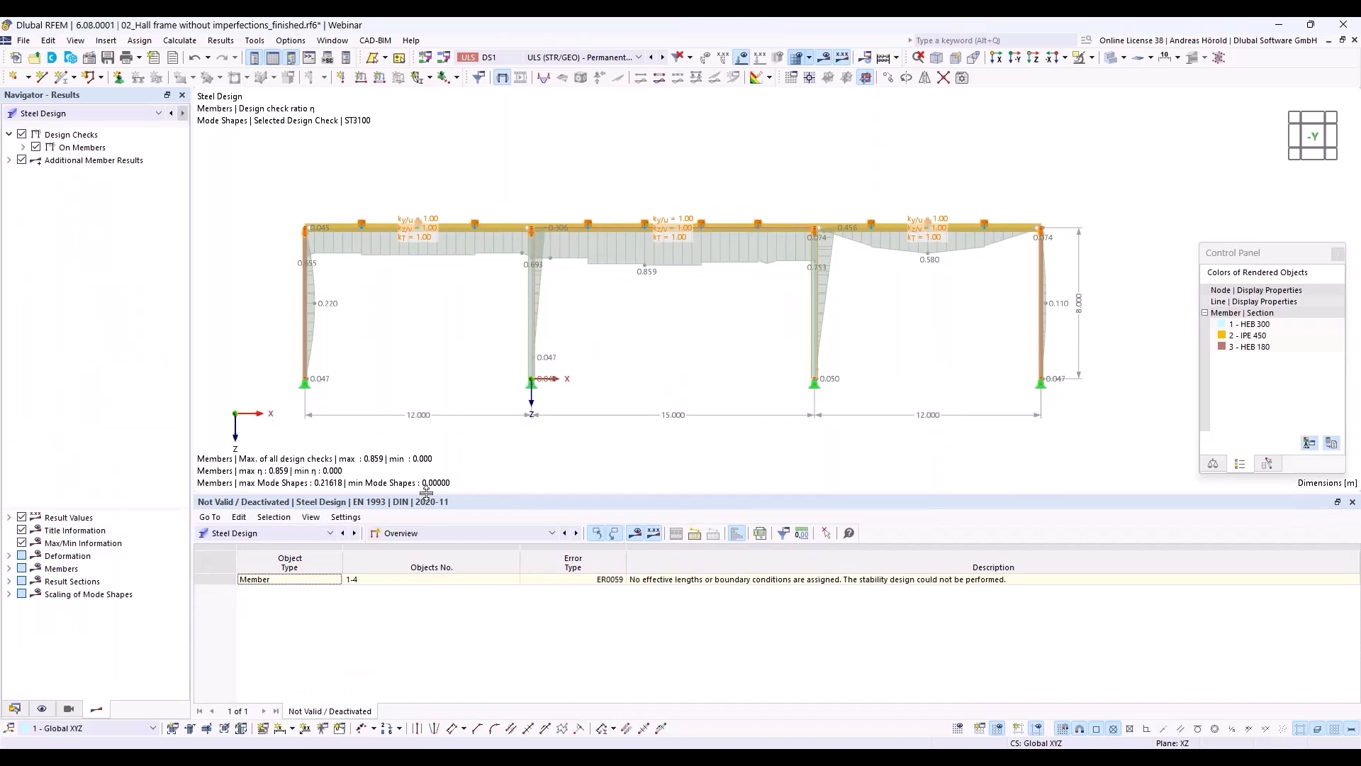
click(461, 532)
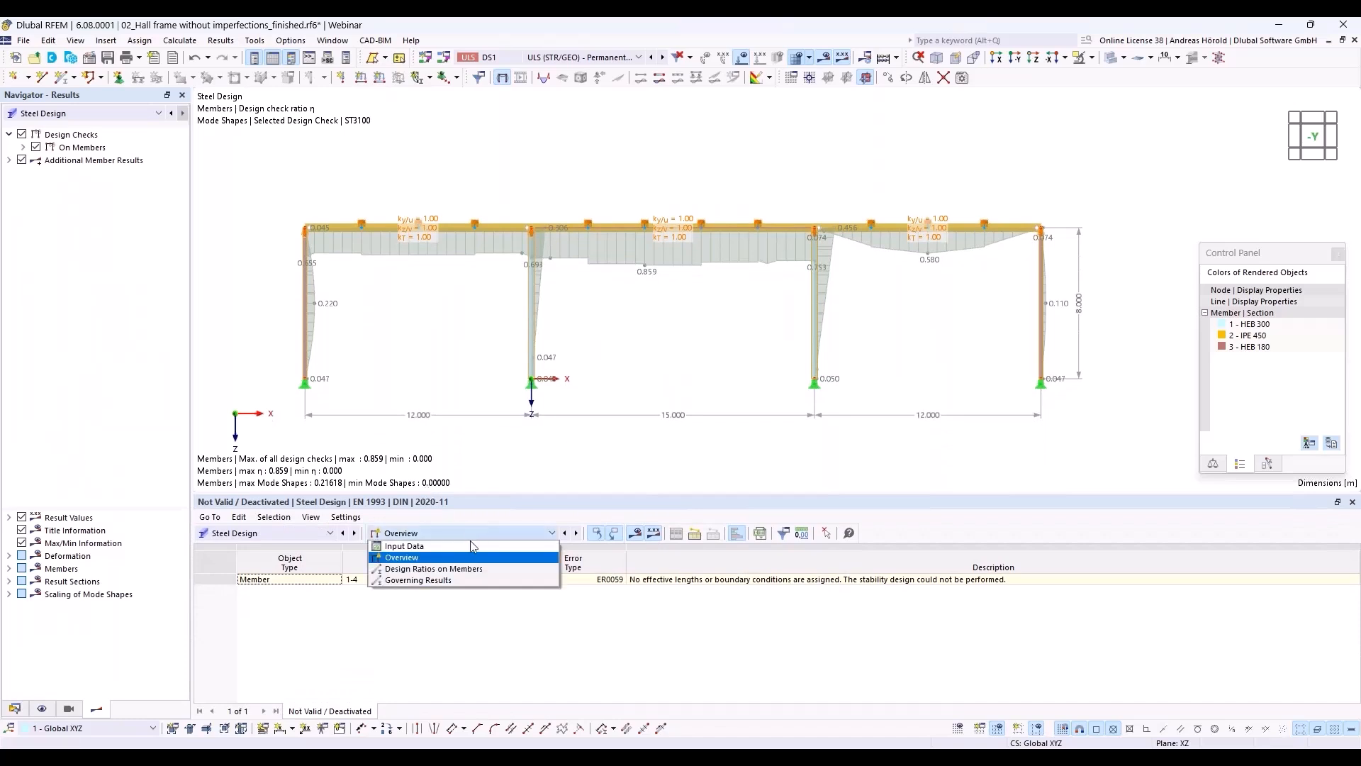
click(471, 575)
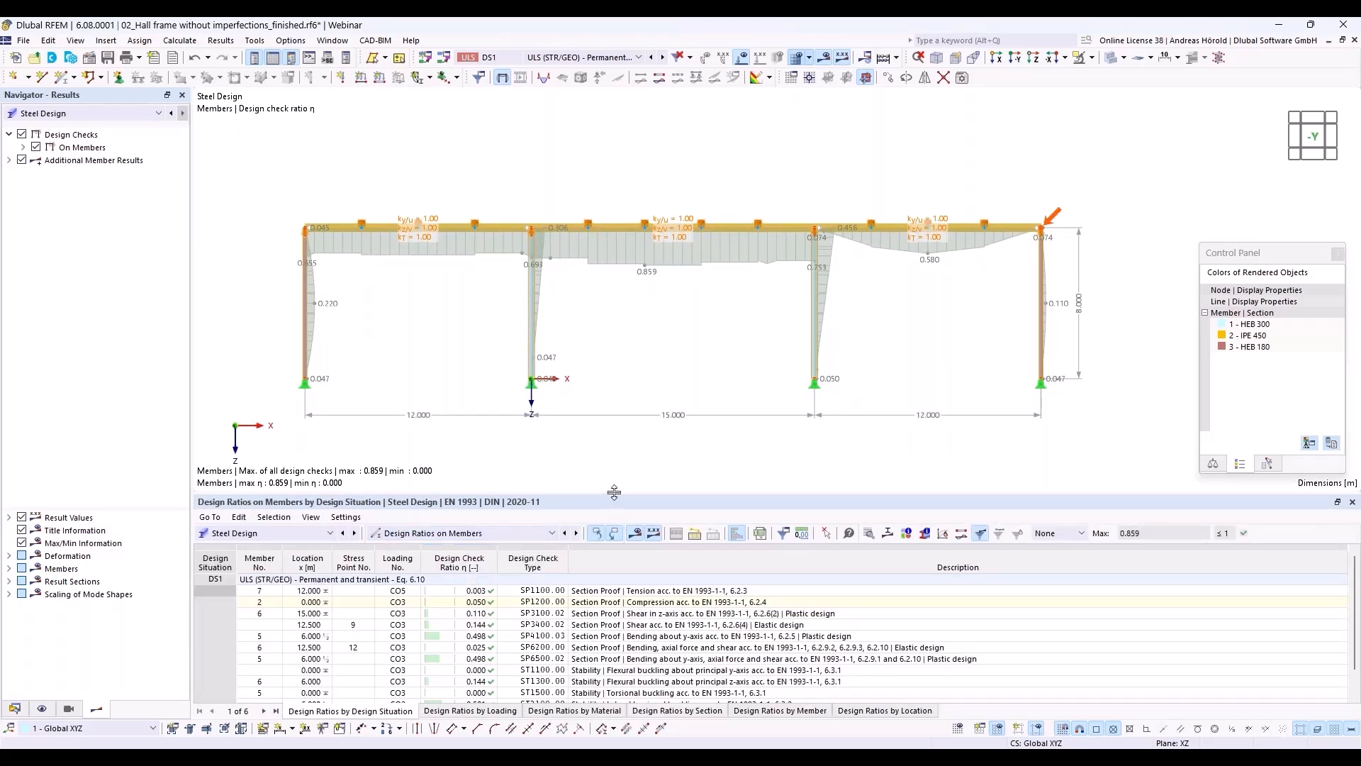
drag(614, 485, 627, 428)
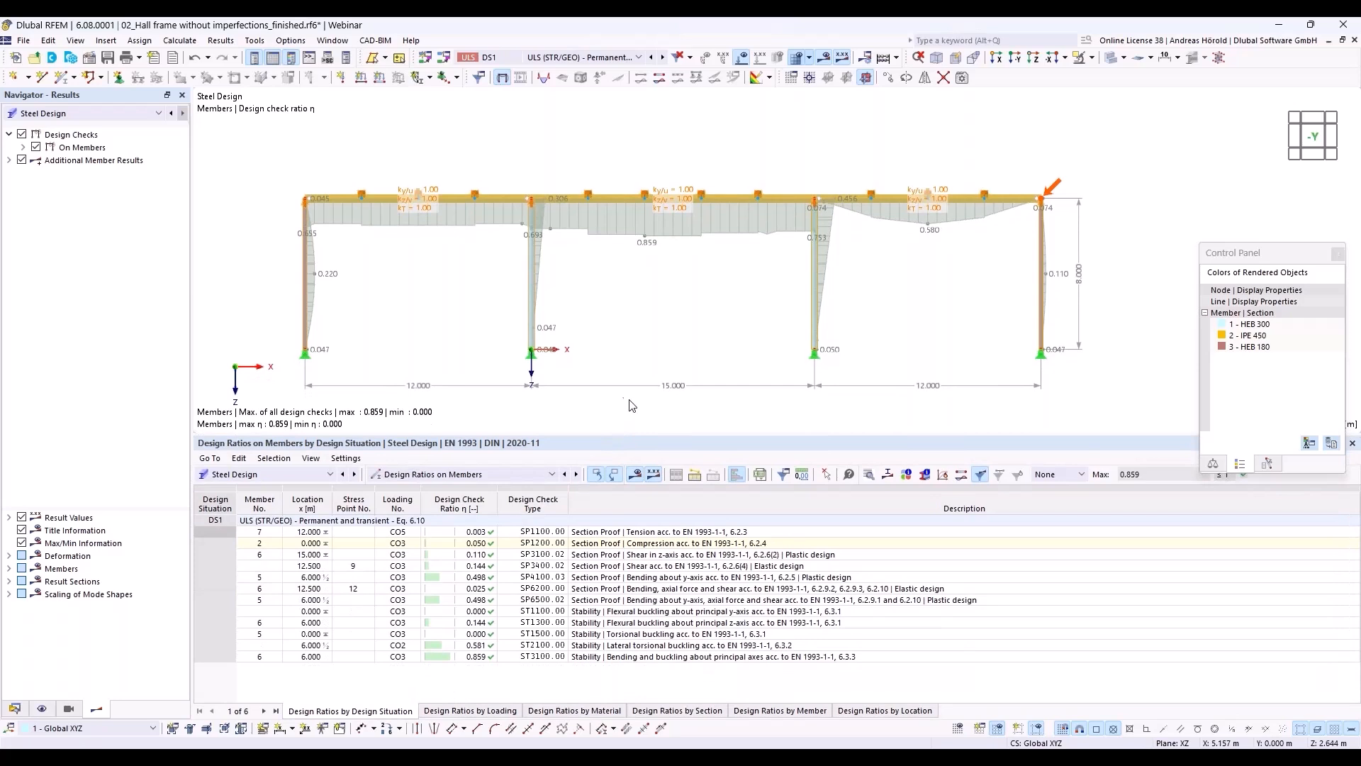